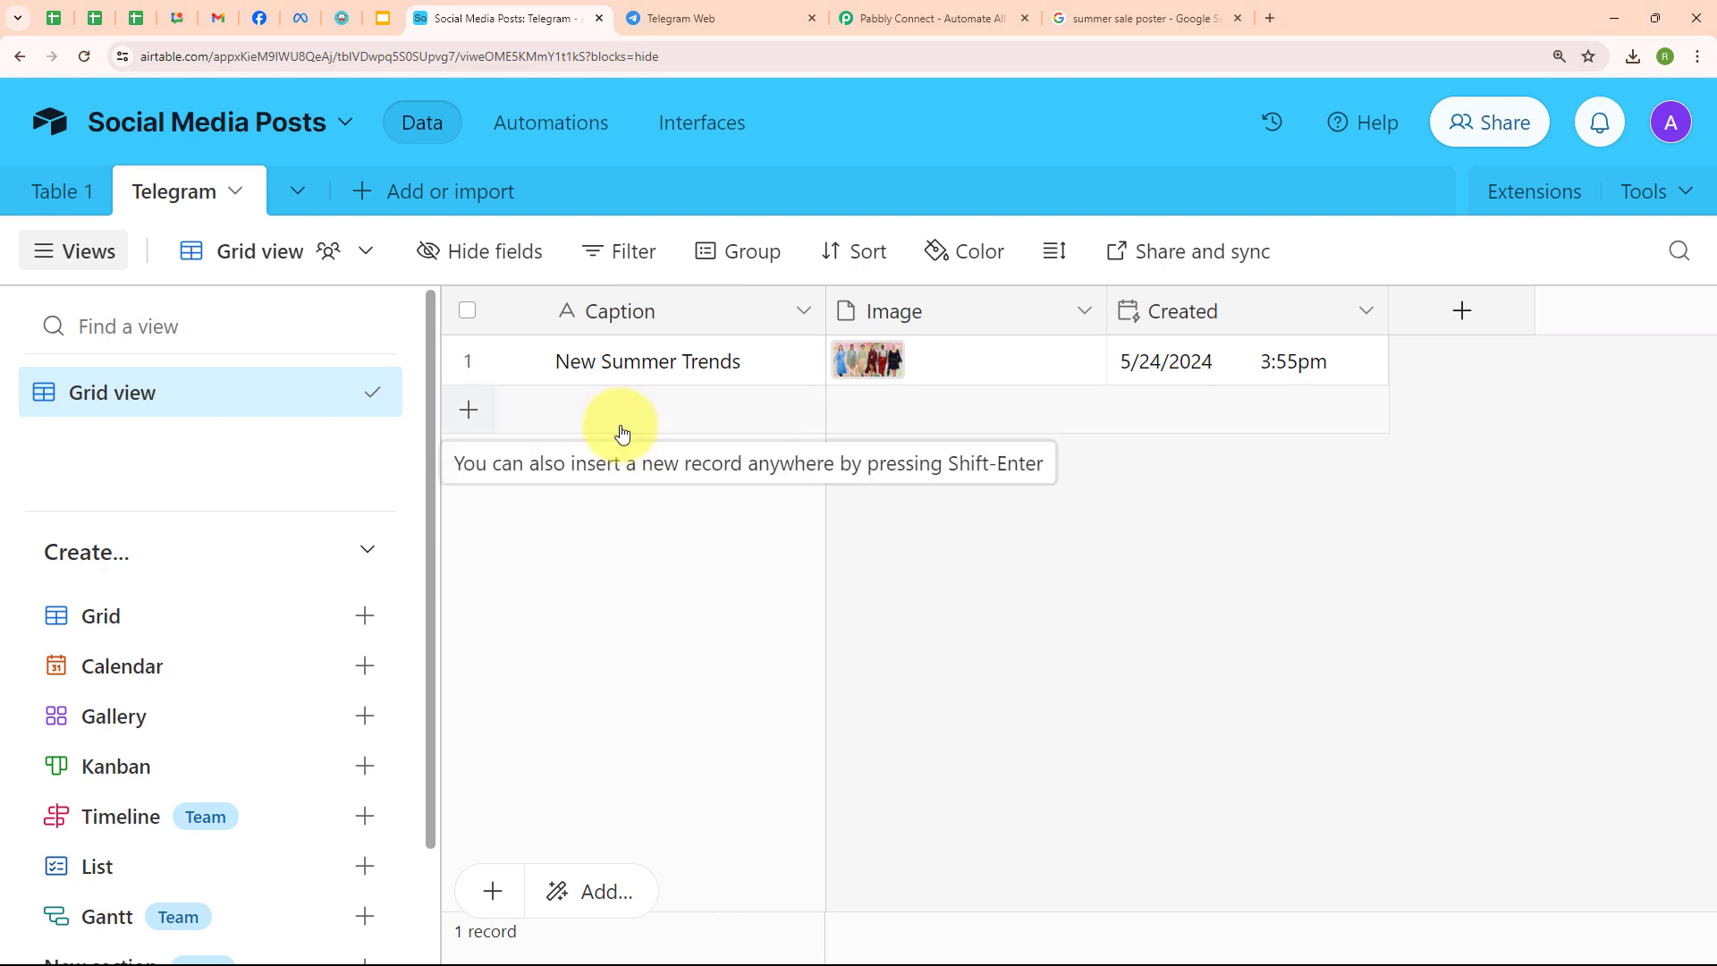
- Show the 'New Summer Trends' image post in the File testing group on Telegram Web
{"action": "left_click", "coordinate": [712, 11]}
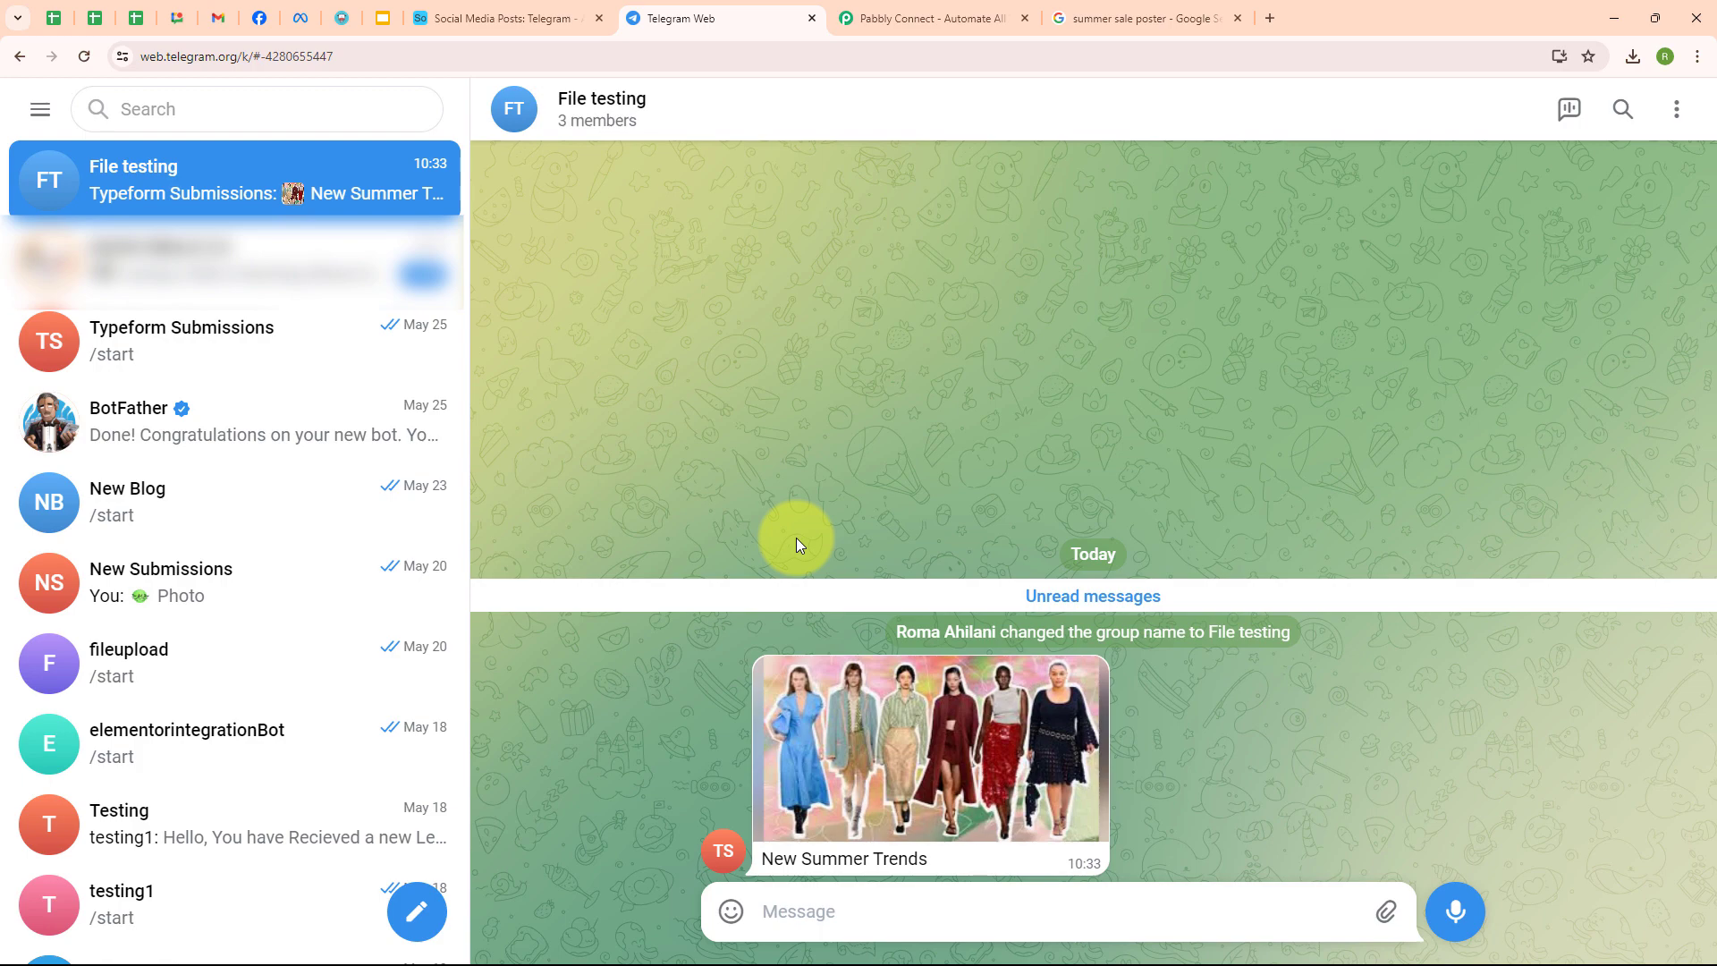
- Sign in through the Pabbly Connect website to reach the All Pabbly Apps dashboard
{"action": "left_click", "coordinate": [966, 16]}
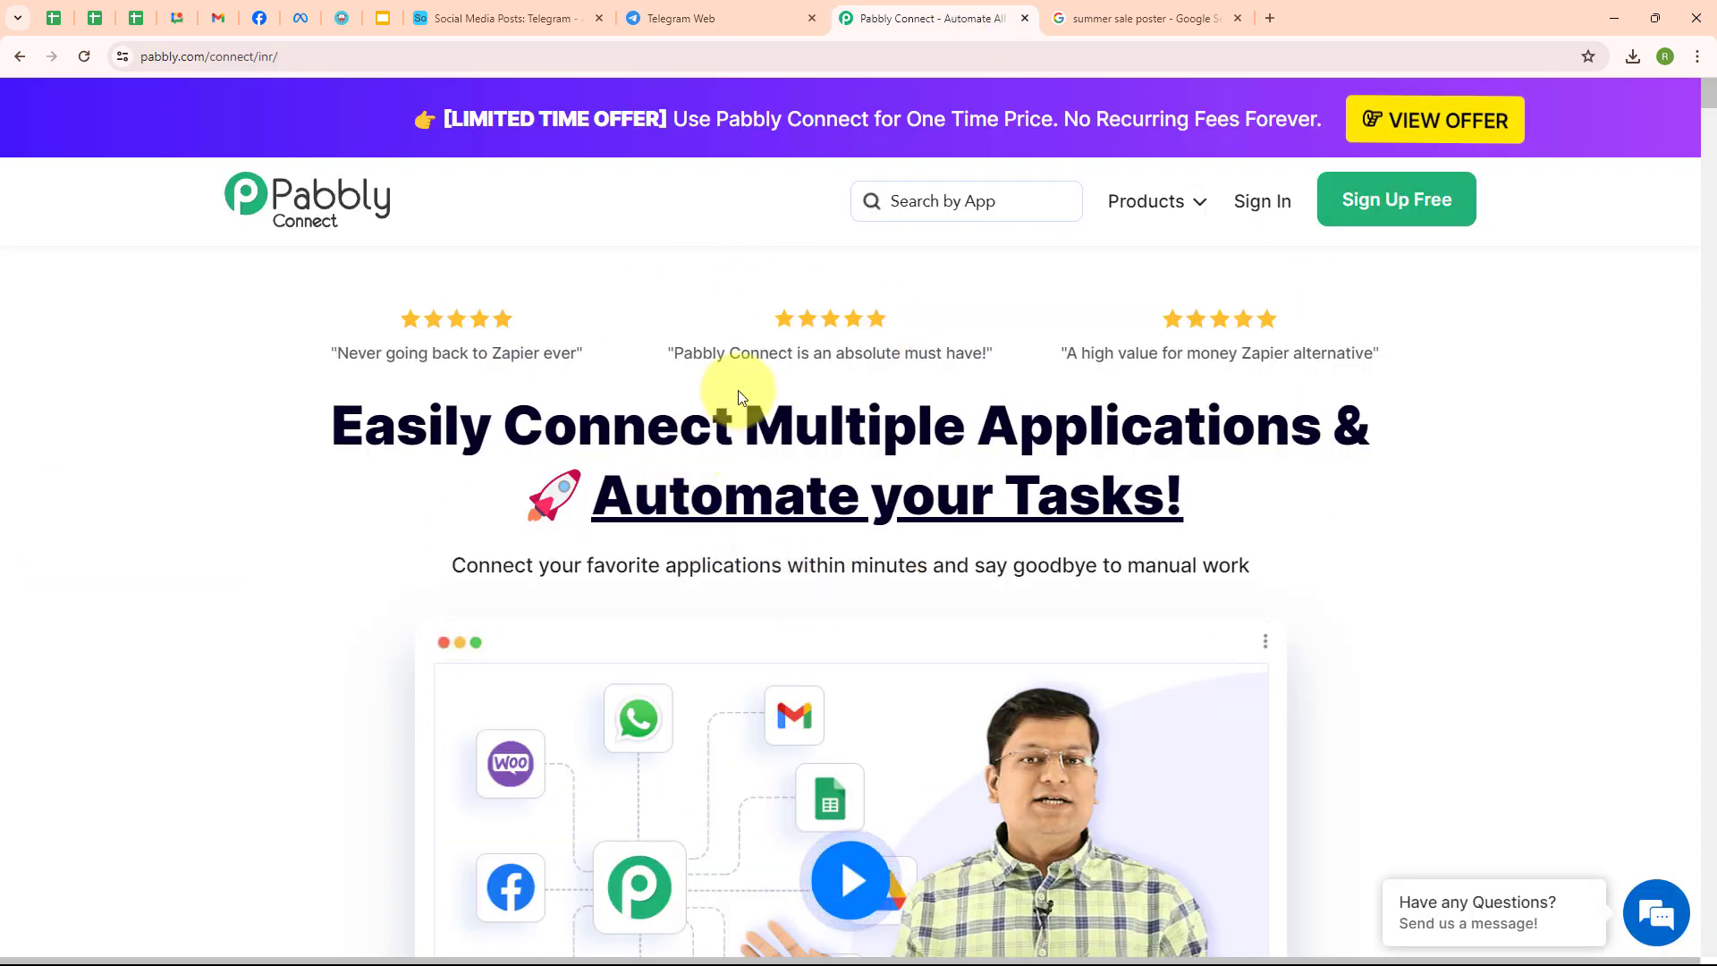
{"action": "left_click", "coordinate": [317, 50]}
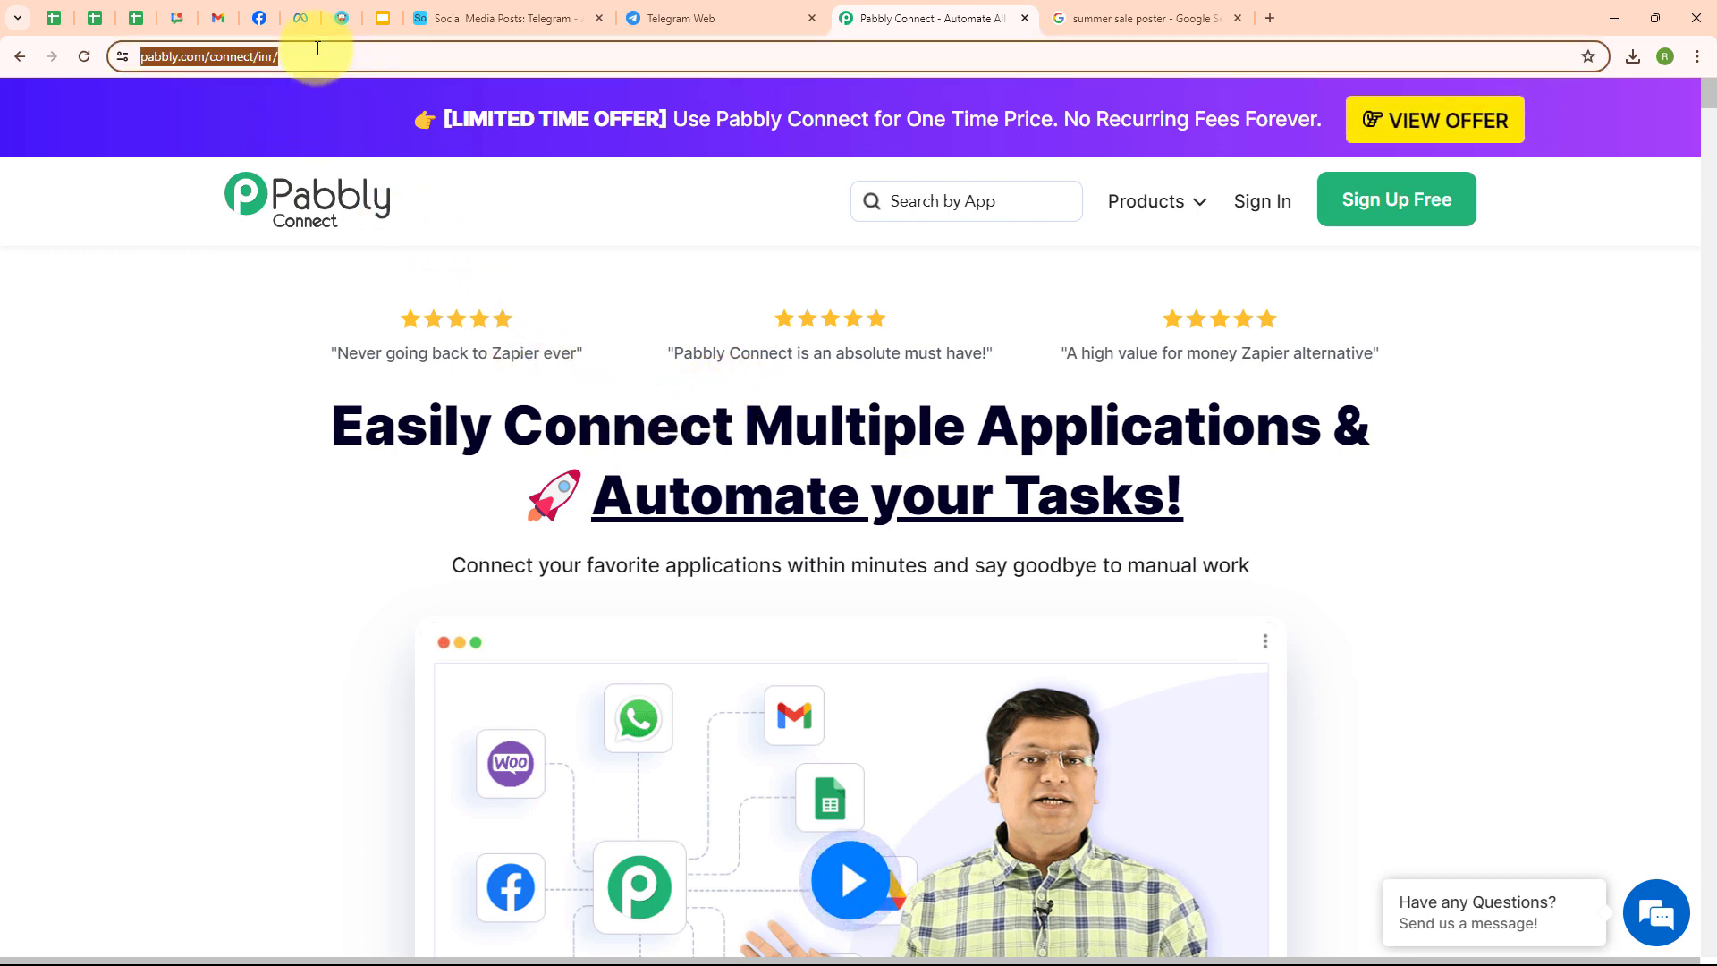
{"action": "left_click", "coordinate": [134, 291]}
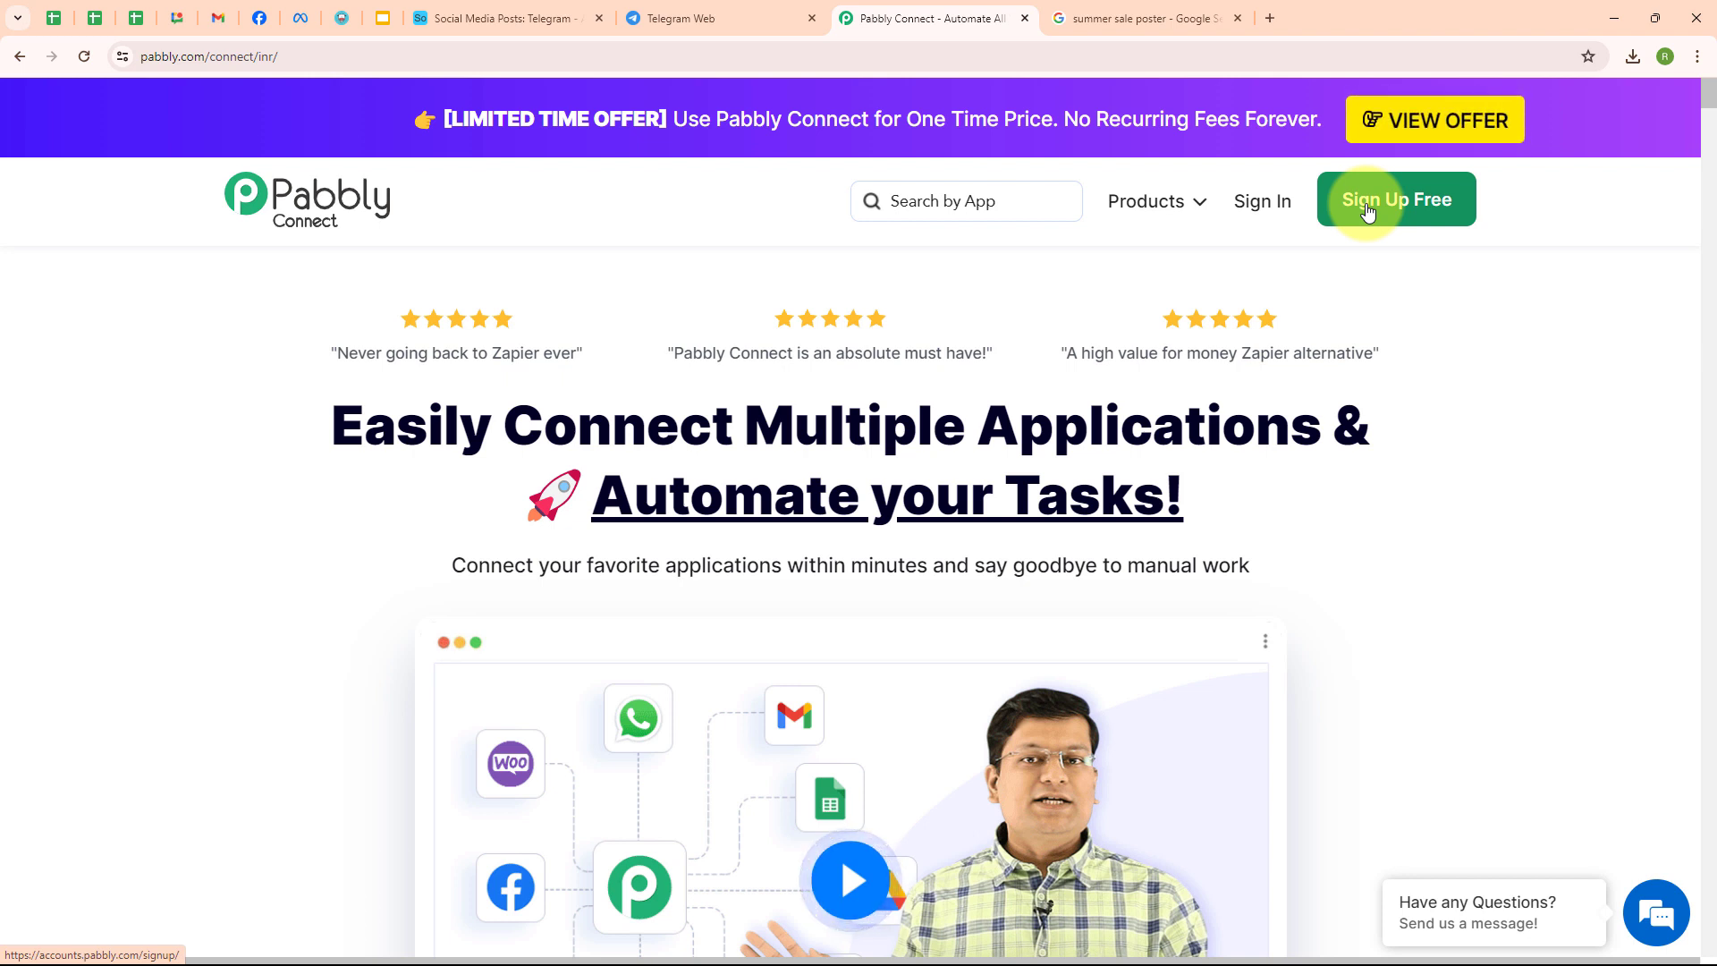
{"action": "left_click", "coordinate": [1268, 211]}
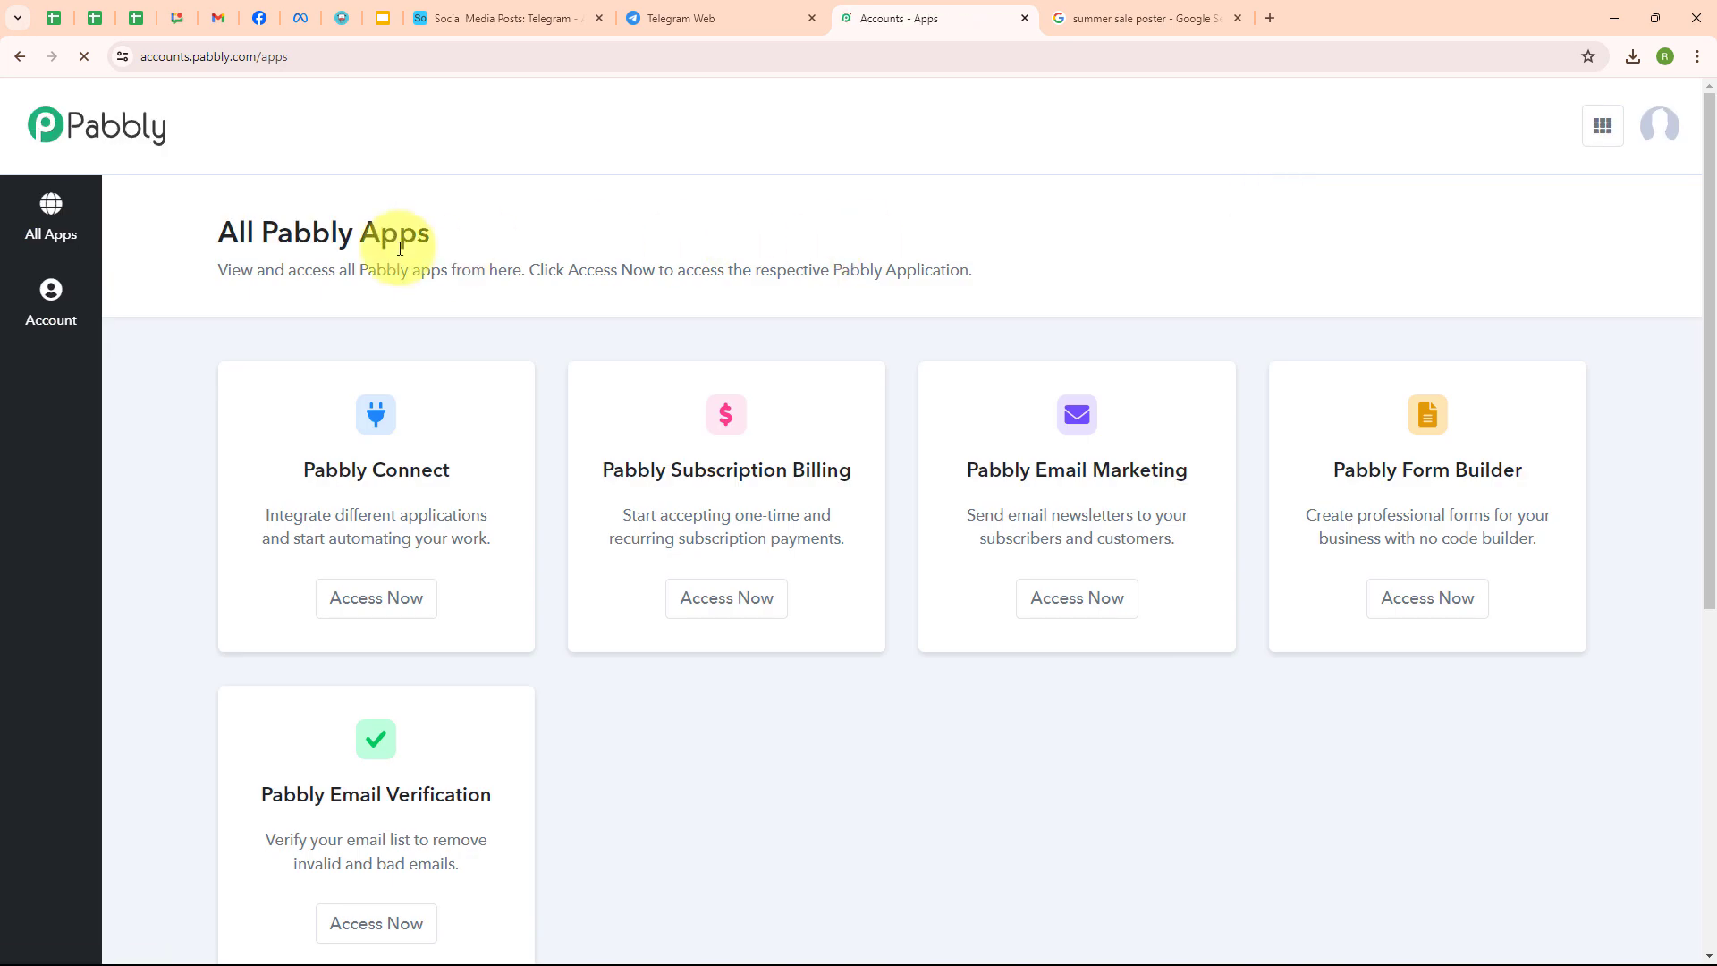
{"action": "left_click_drag", "start_coordinate": [218, 239], "coordinate": [512, 248]}
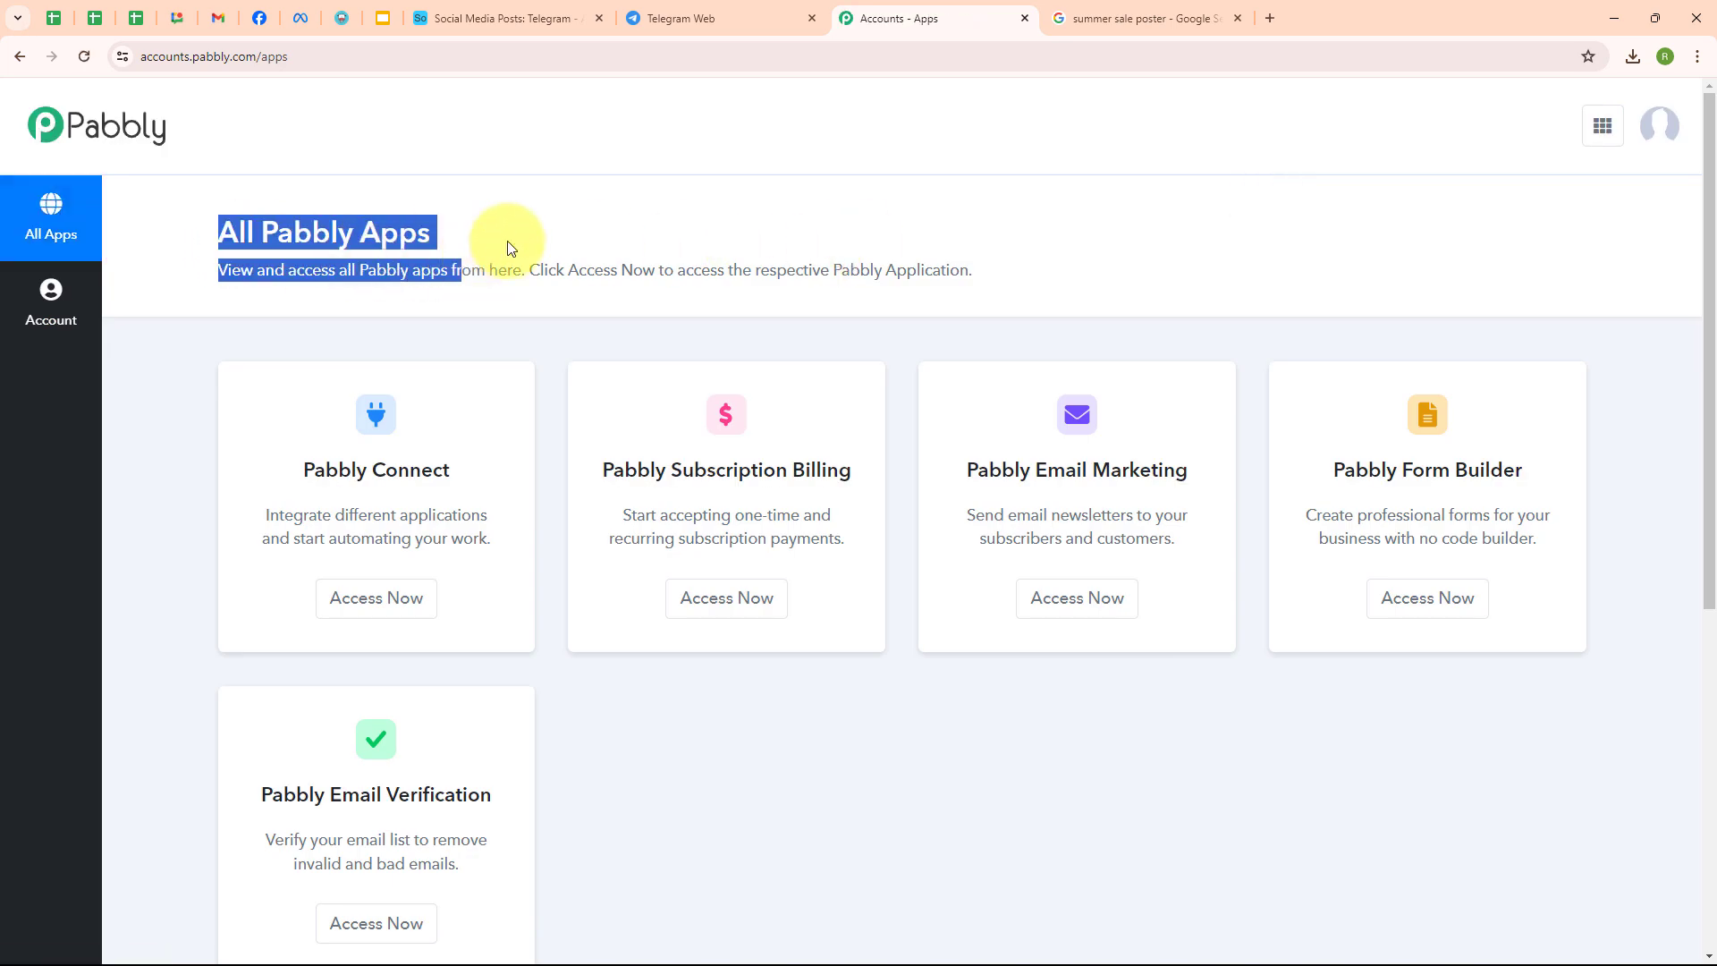
{"action": "left_click", "coordinate": [512, 248]}
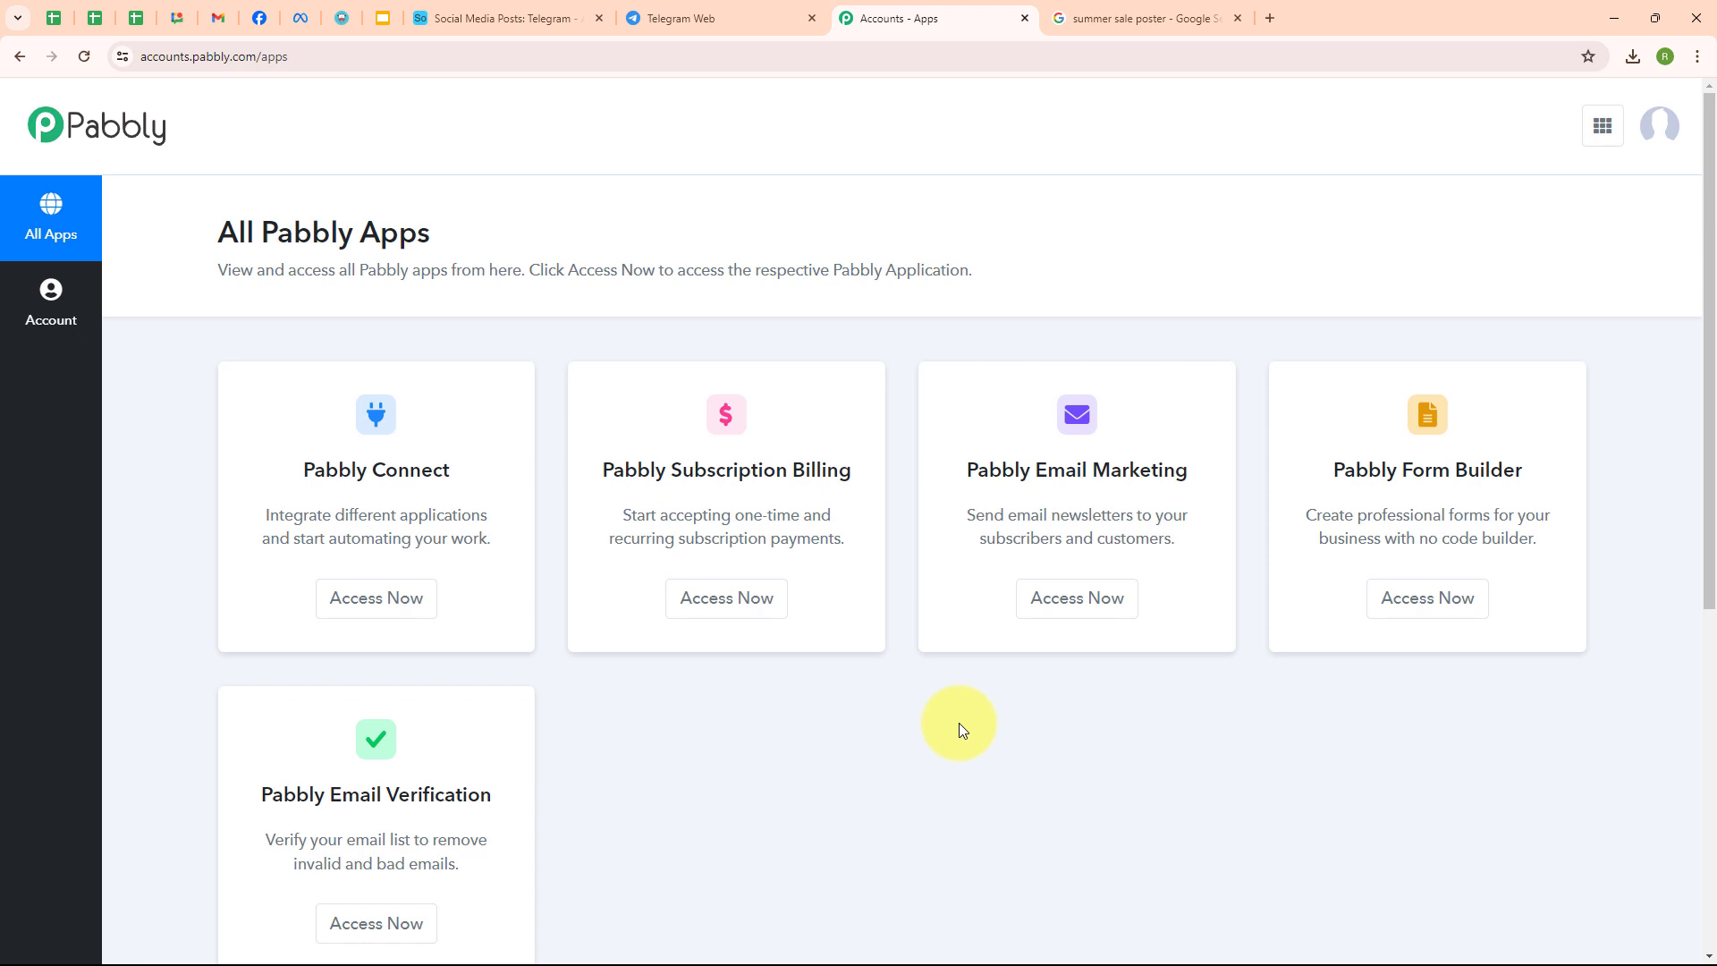
- Create the workflow 'Share Images from Airtable Records to Telegram' in the Automations folder
{"action": "left_click", "coordinate": [402, 623]}
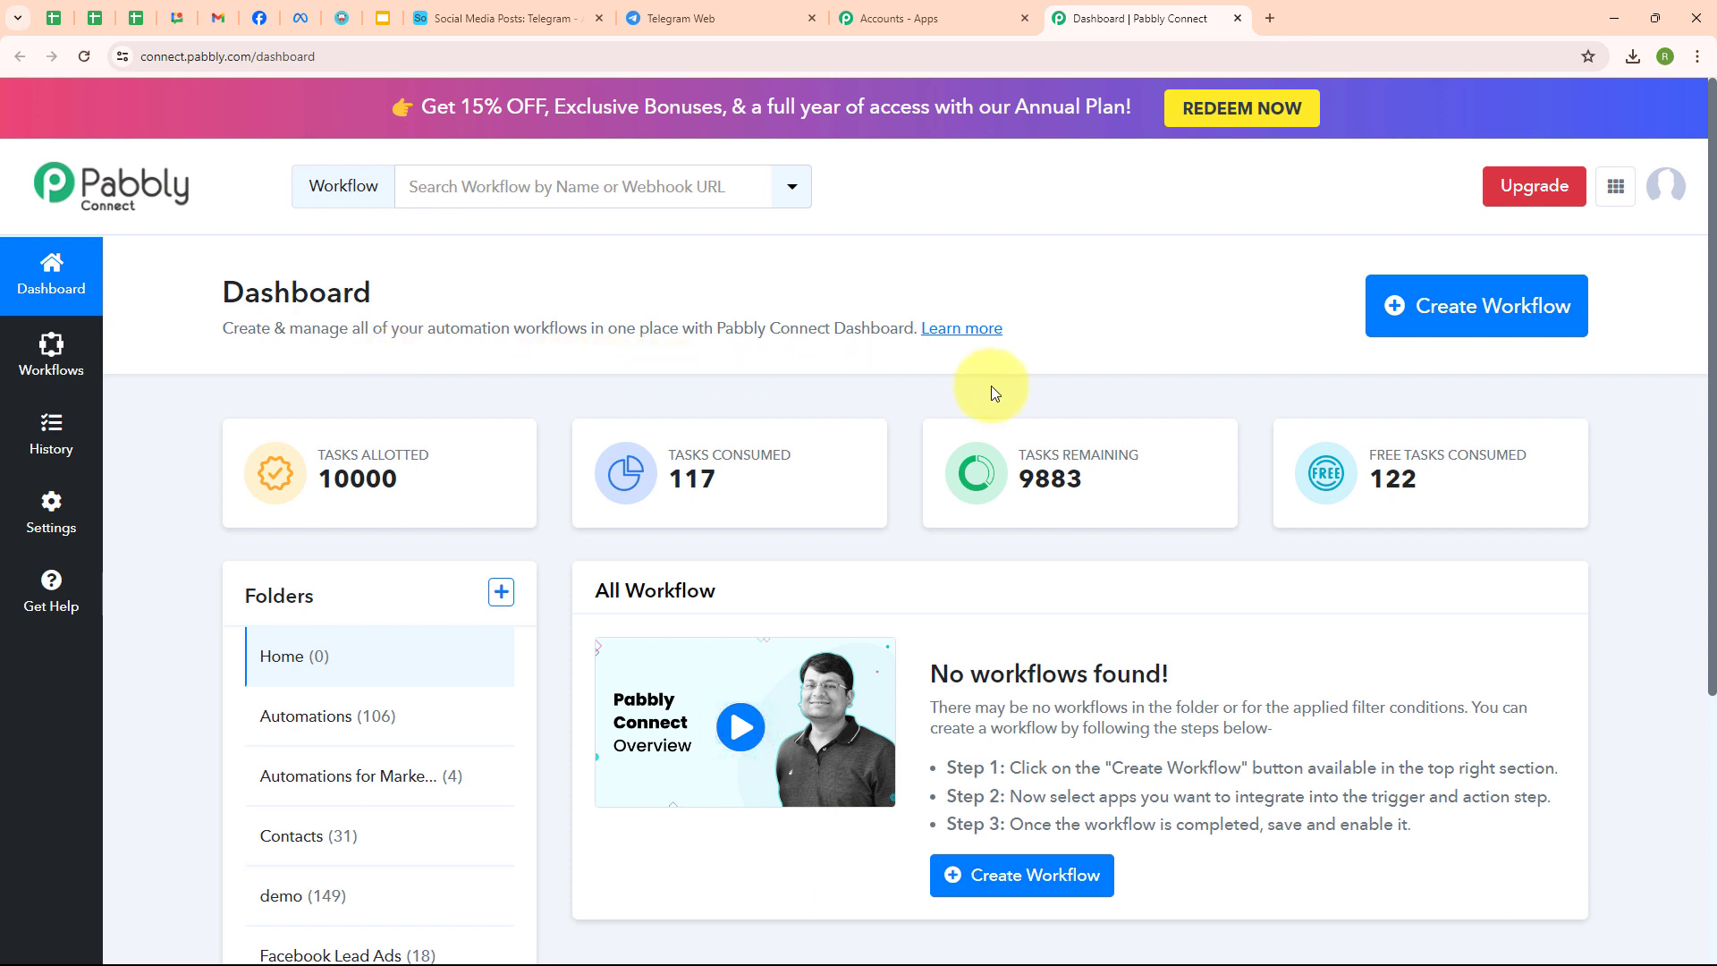
{"action": "left_click", "coordinate": [1387, 326]}
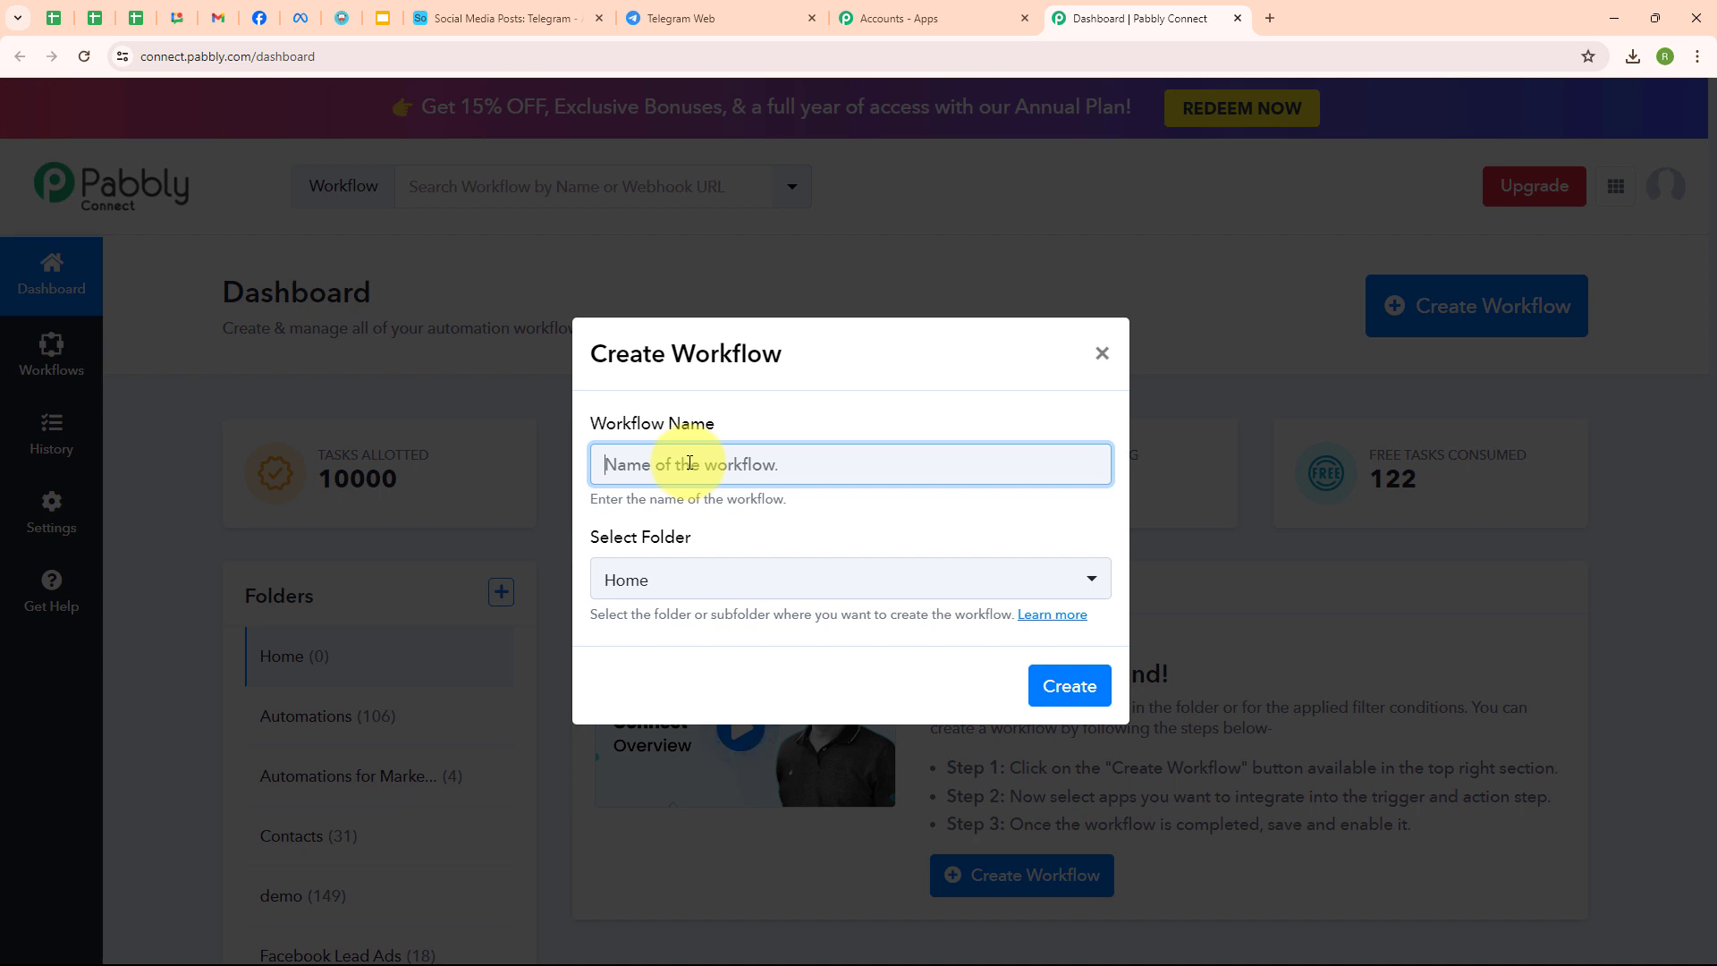
{"action": "type", "text": "Share Images from Airtable Records to Telegram"}
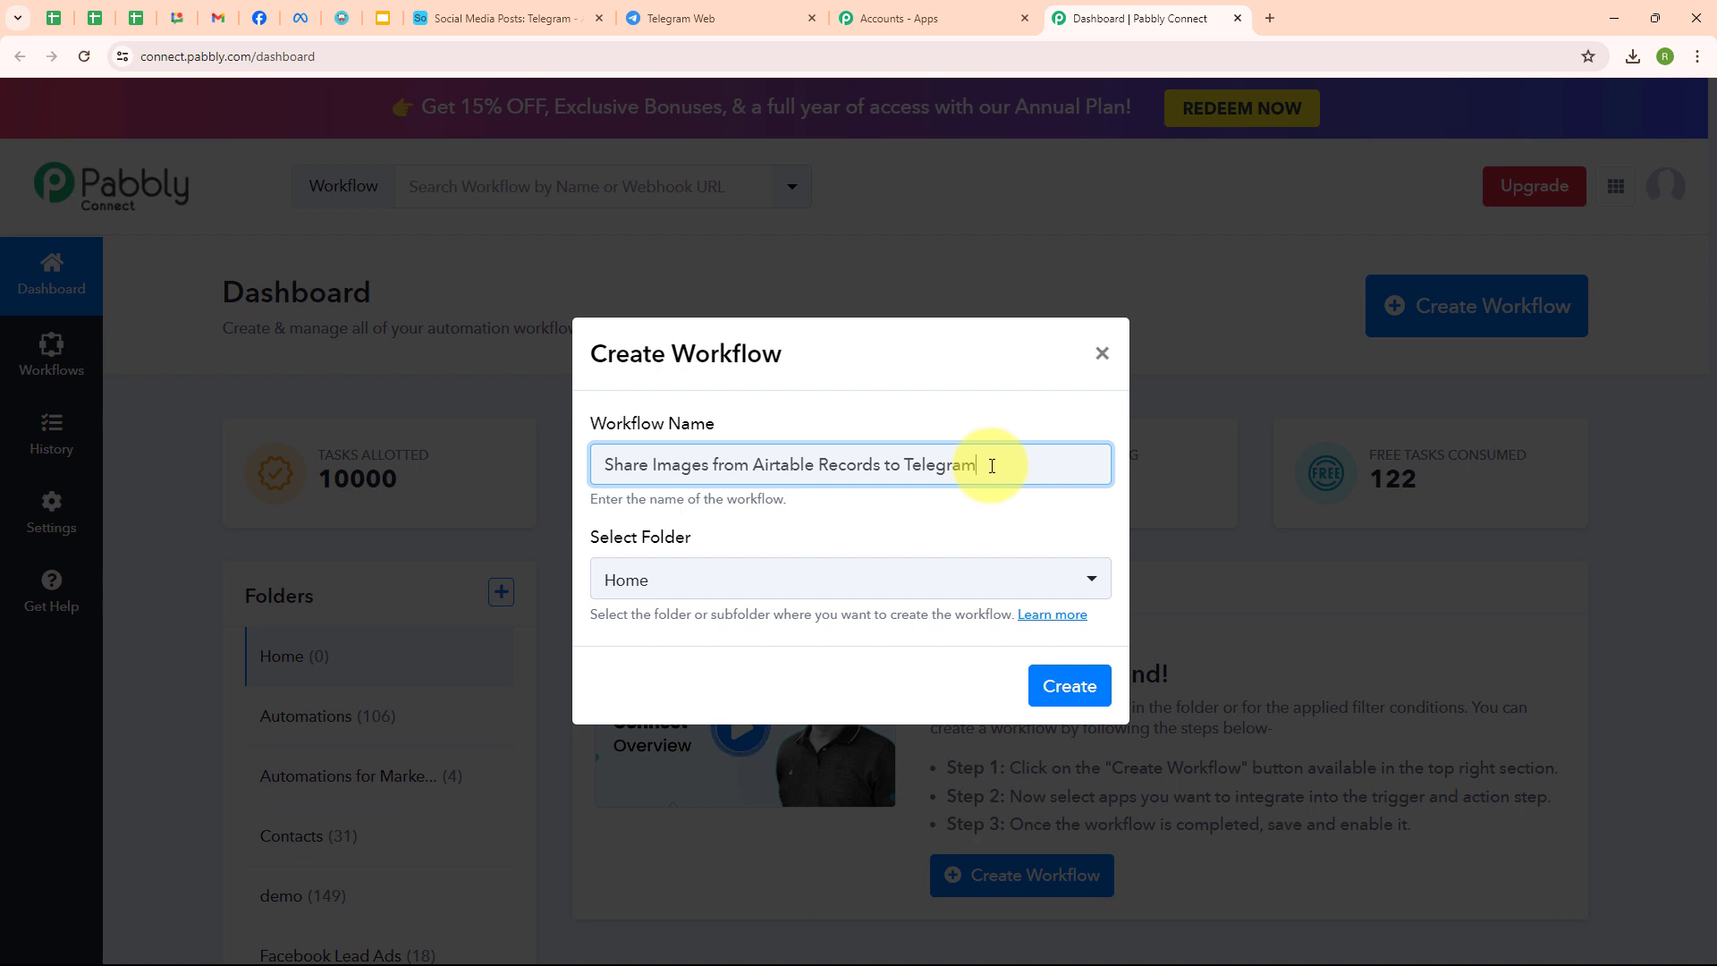
{"action": "left_click", "coordinate": [756, 585]}
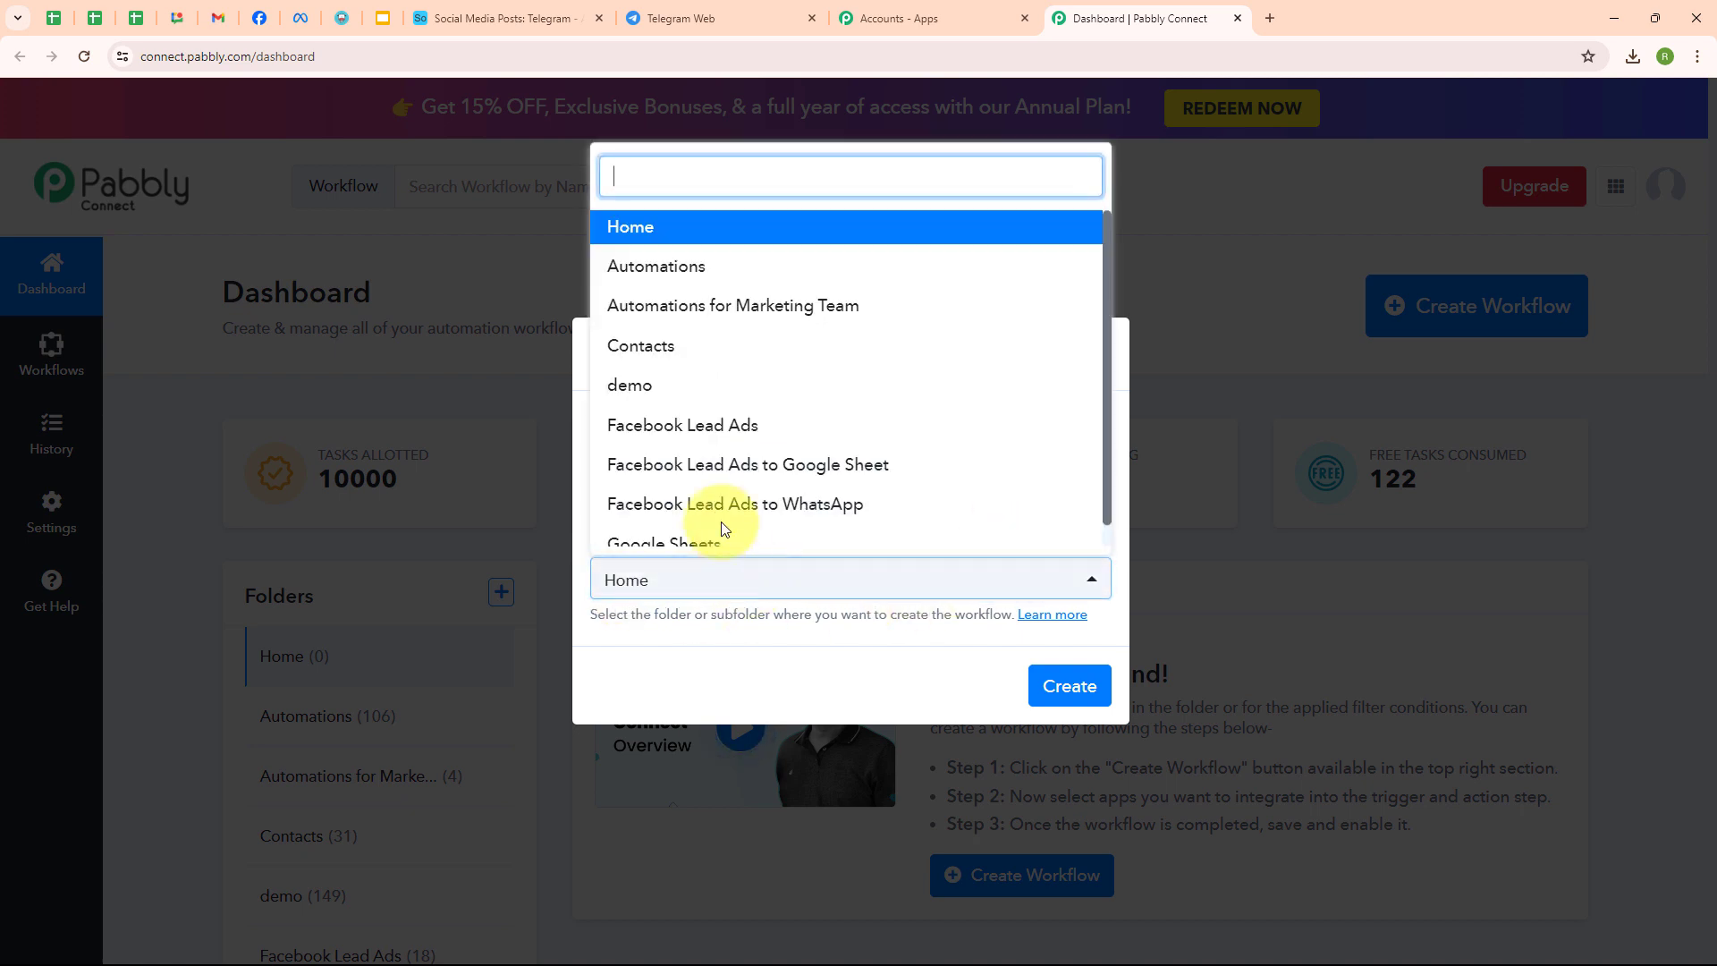
{"action": "left_click", "coordinate": [632, 267]}
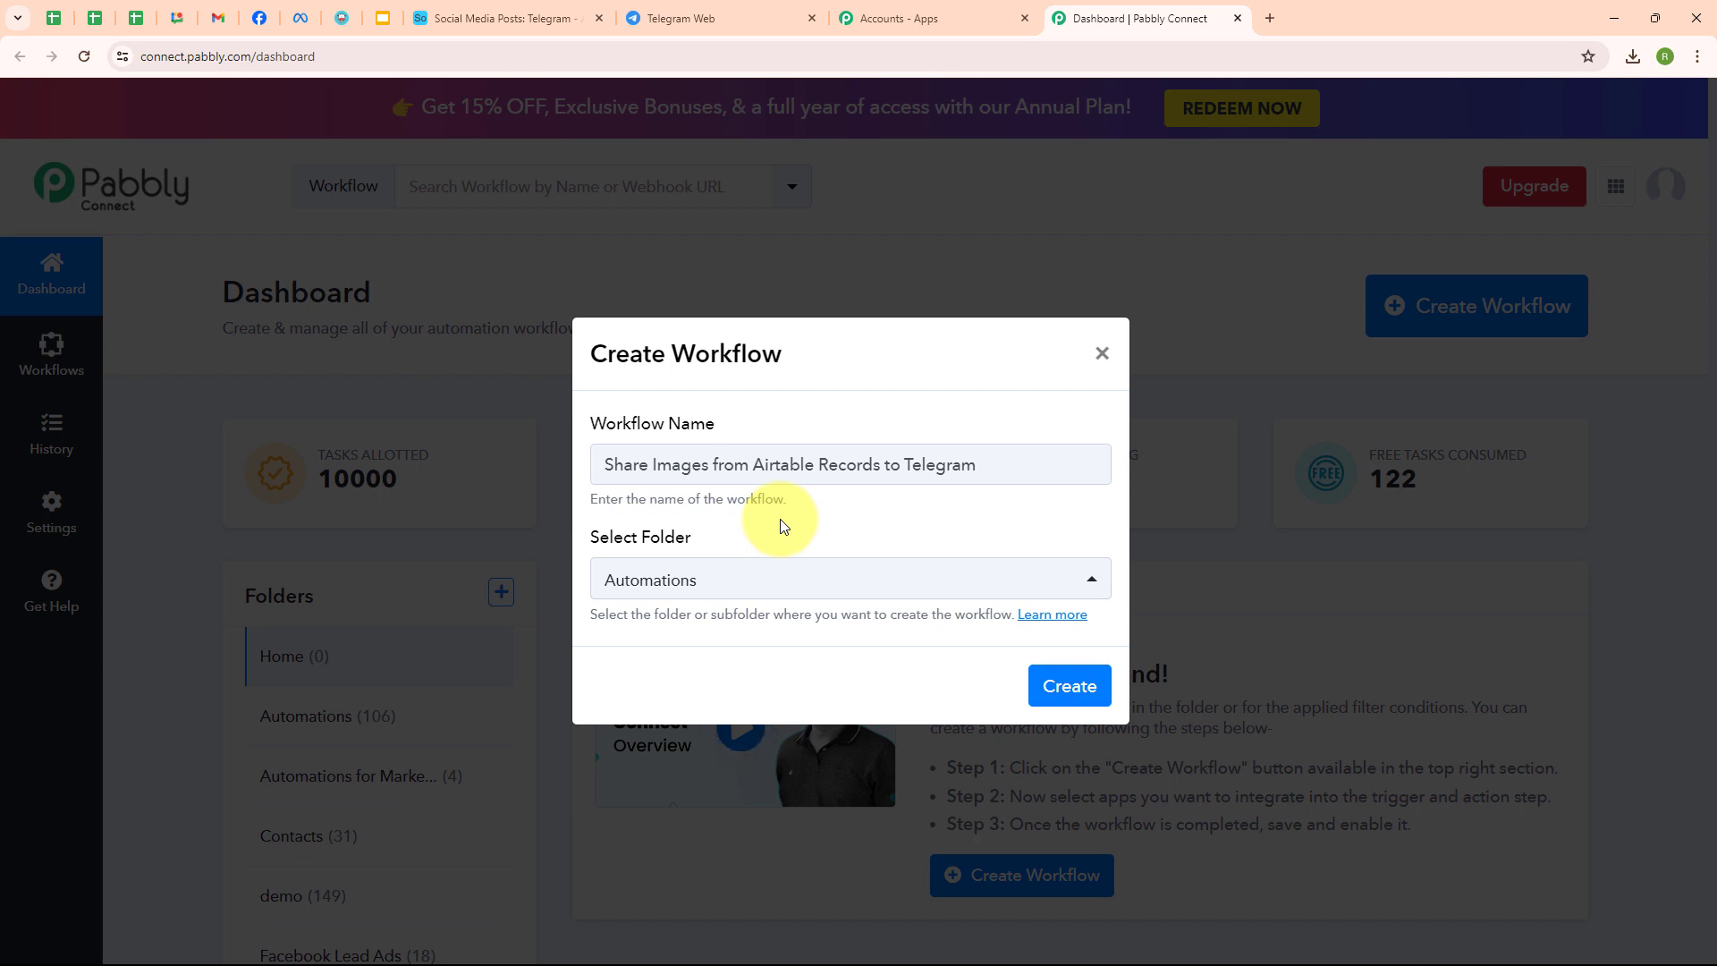
{"action": "left_click", "coordinate": [1077, 696]}
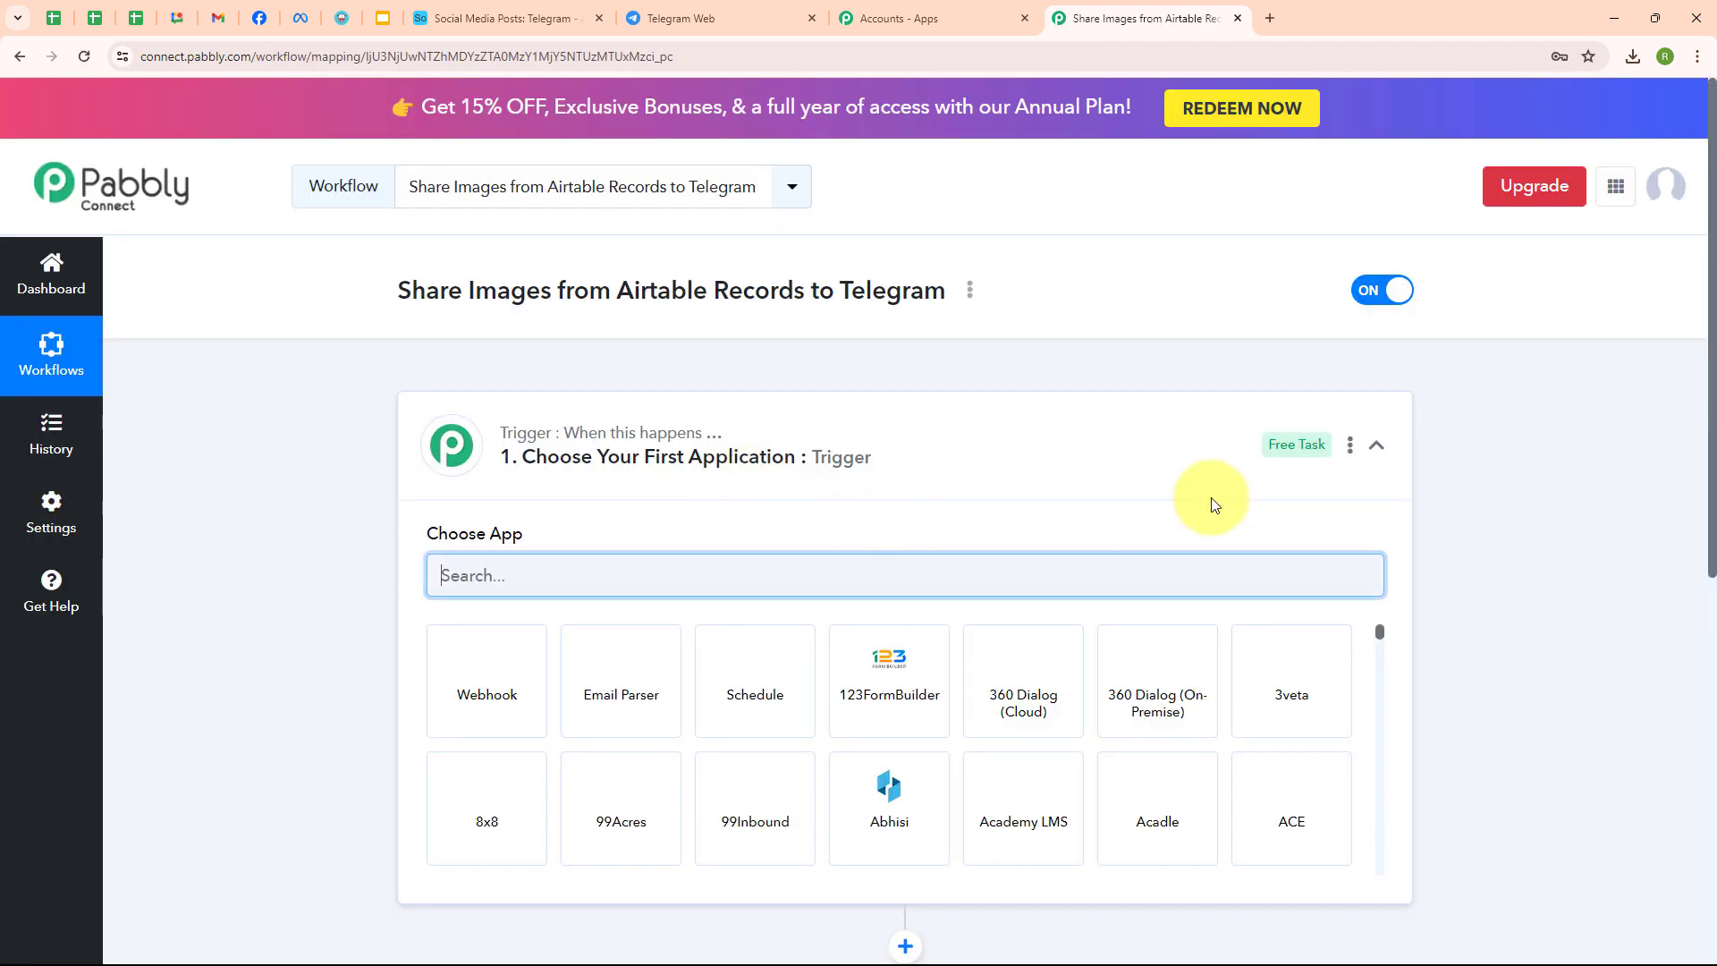
- Set the trigger to Airtable with the New Record event and begin connecting an Airtable account
{"action": "left_click", "coordinate": [1376, 445]}
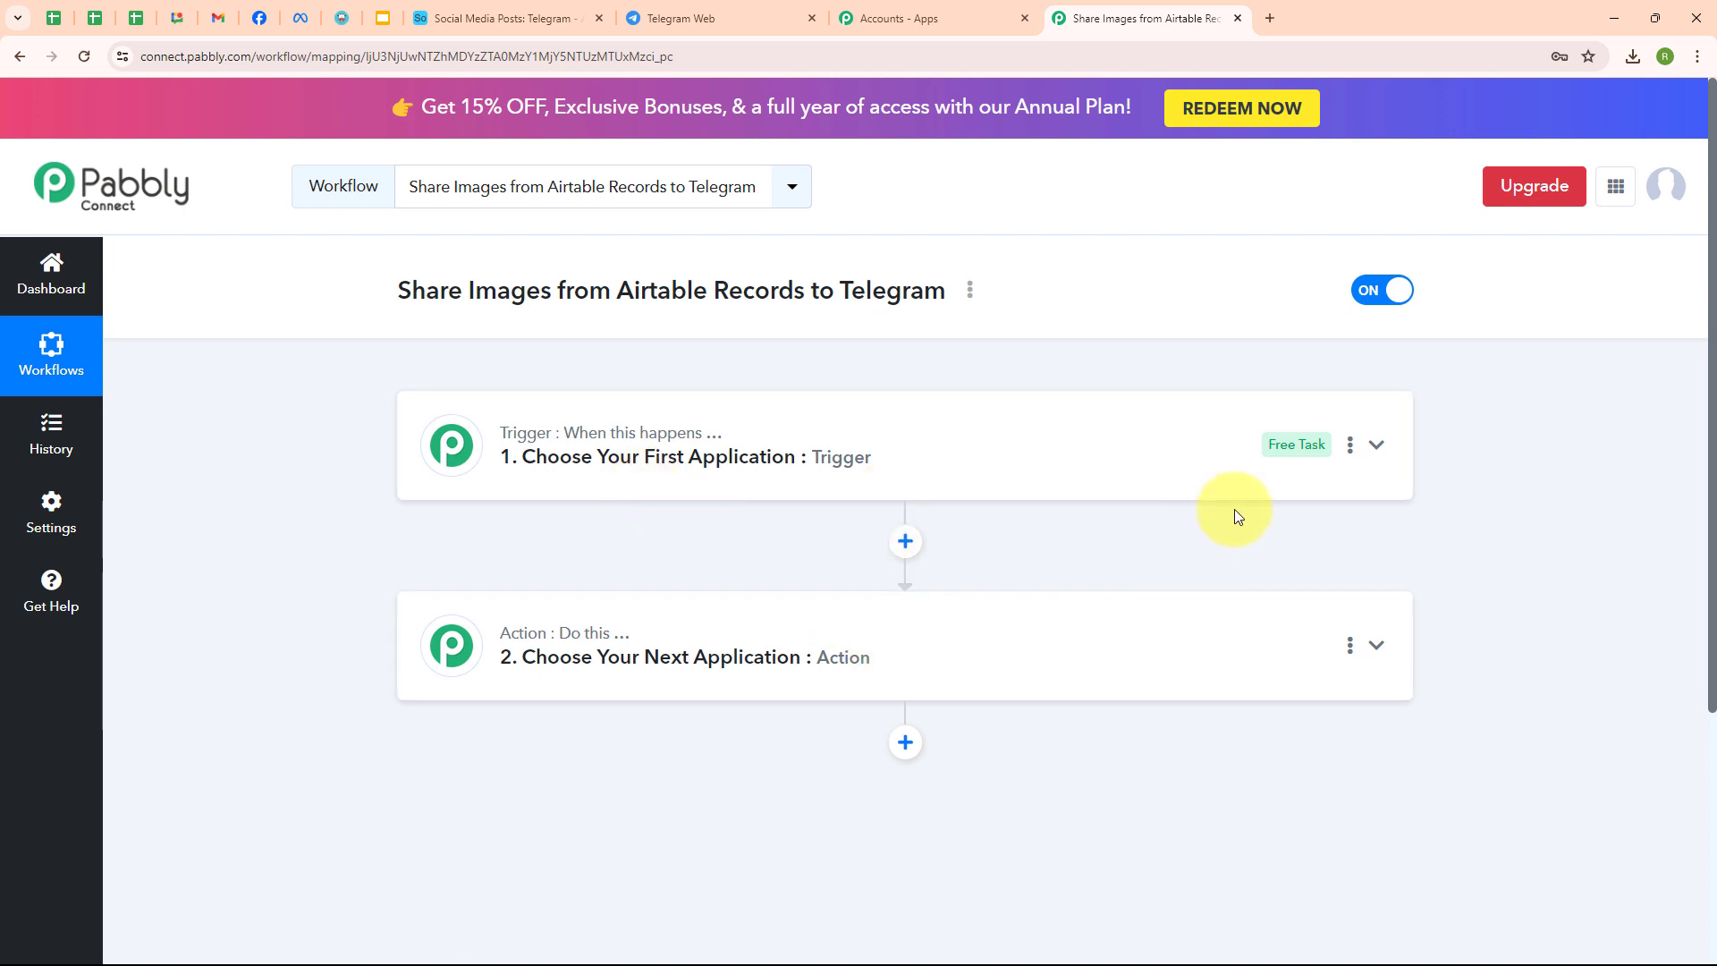
{"action": "left_click", "coordinate": [1378, 447]}
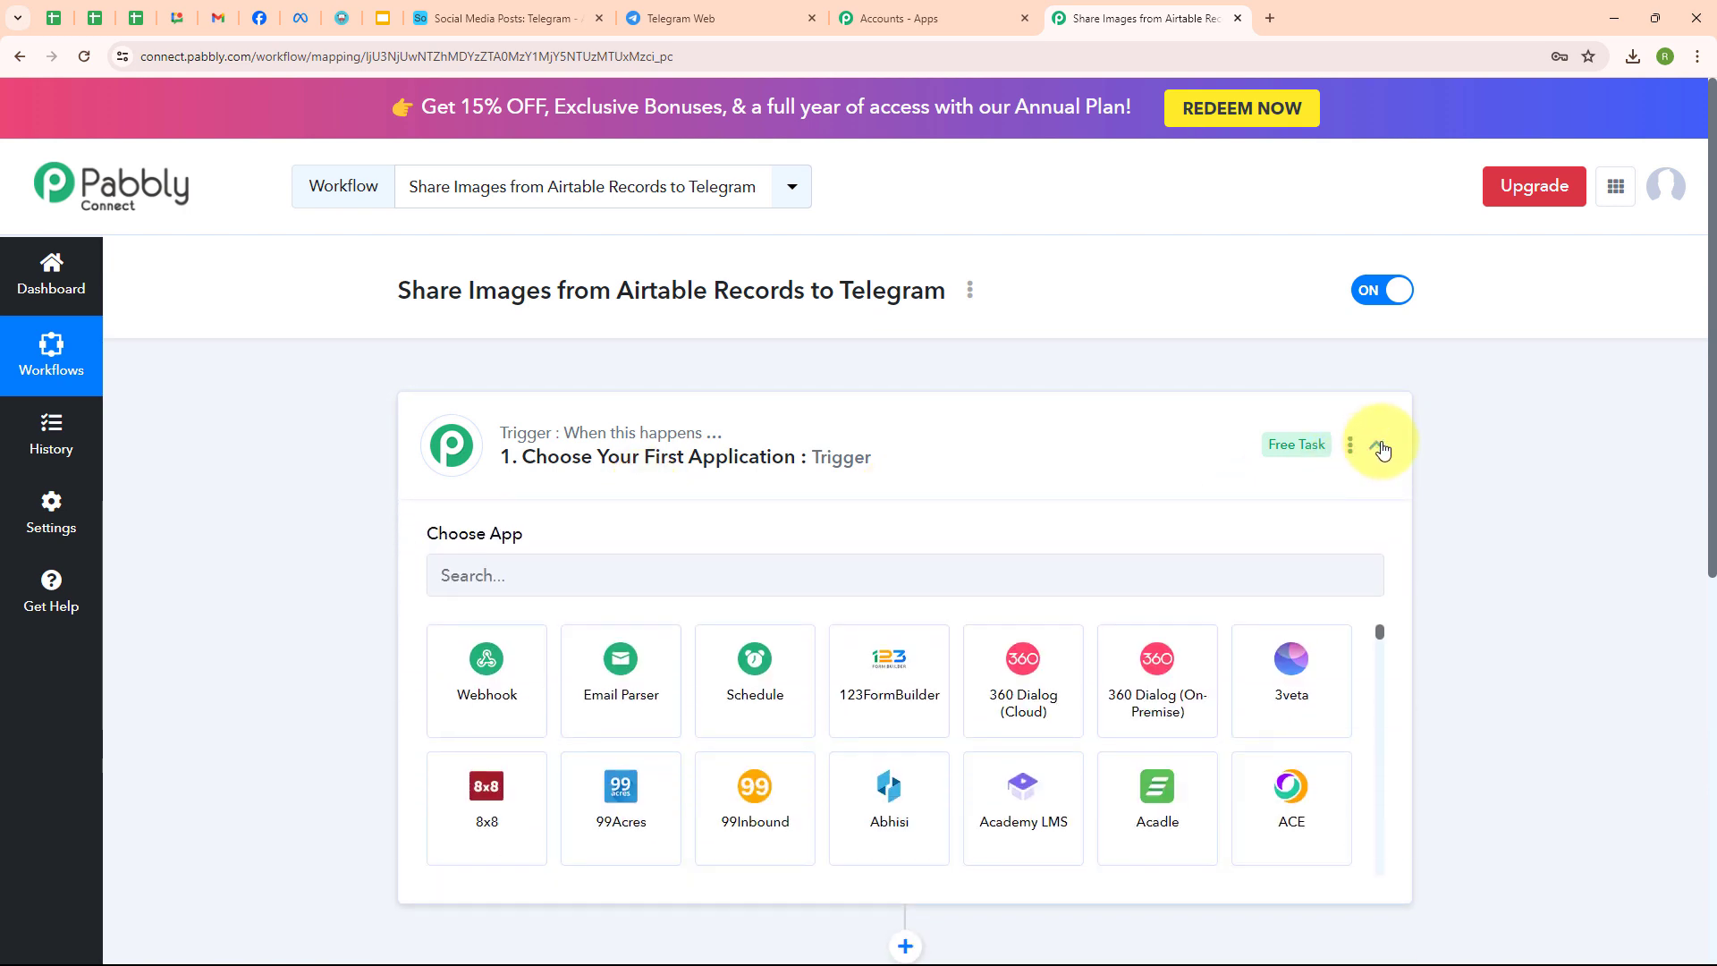
{"action": "left_click", "coordinate": [462, 579]}
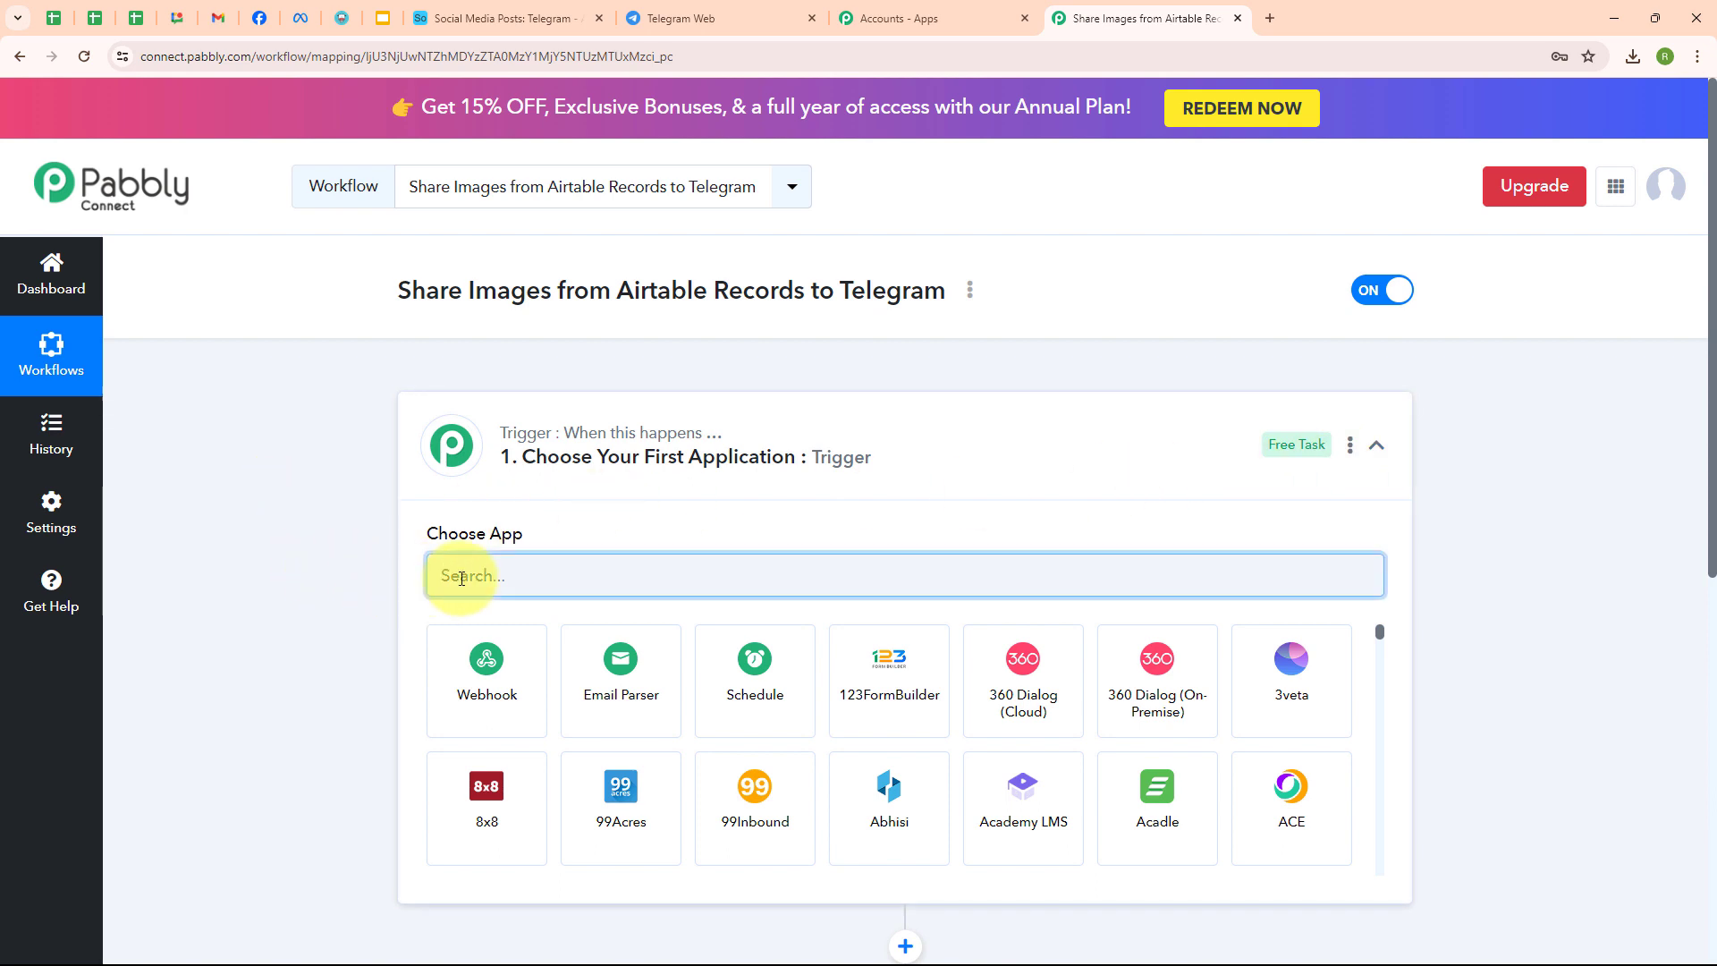
{"action": "type", "text": "Airt"}
{"action": "left_click", "coordinate": [517, 669]}
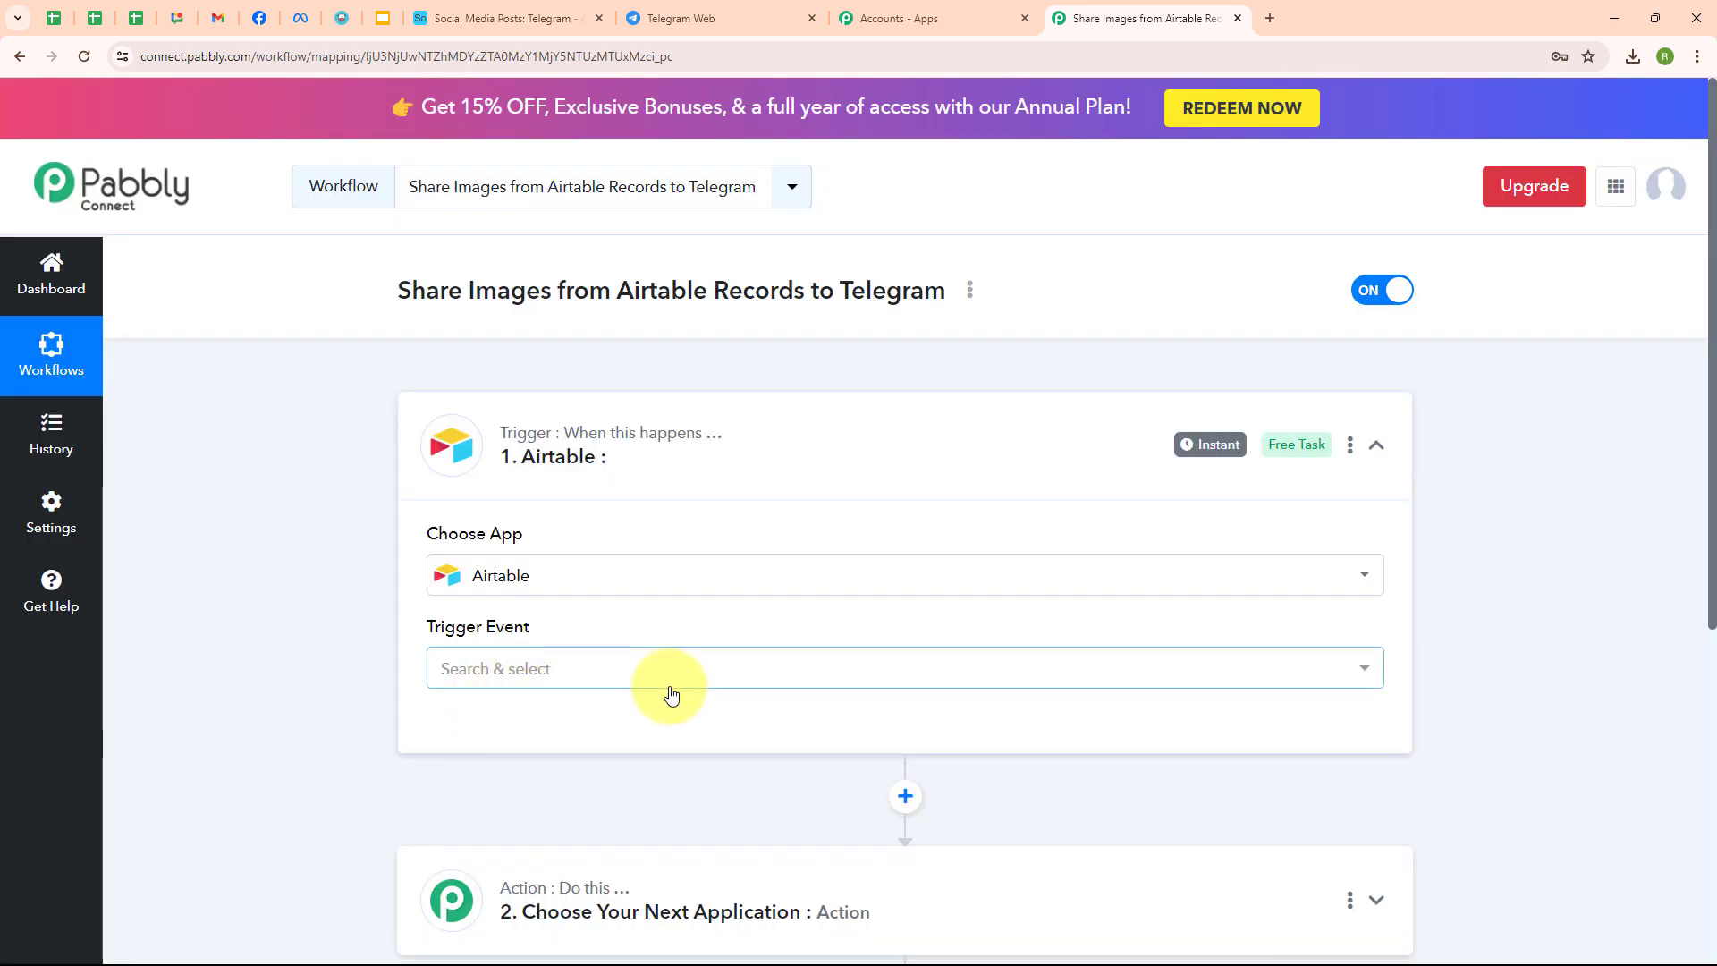
{"action": "left_click", "coordinate": [670, 680]}
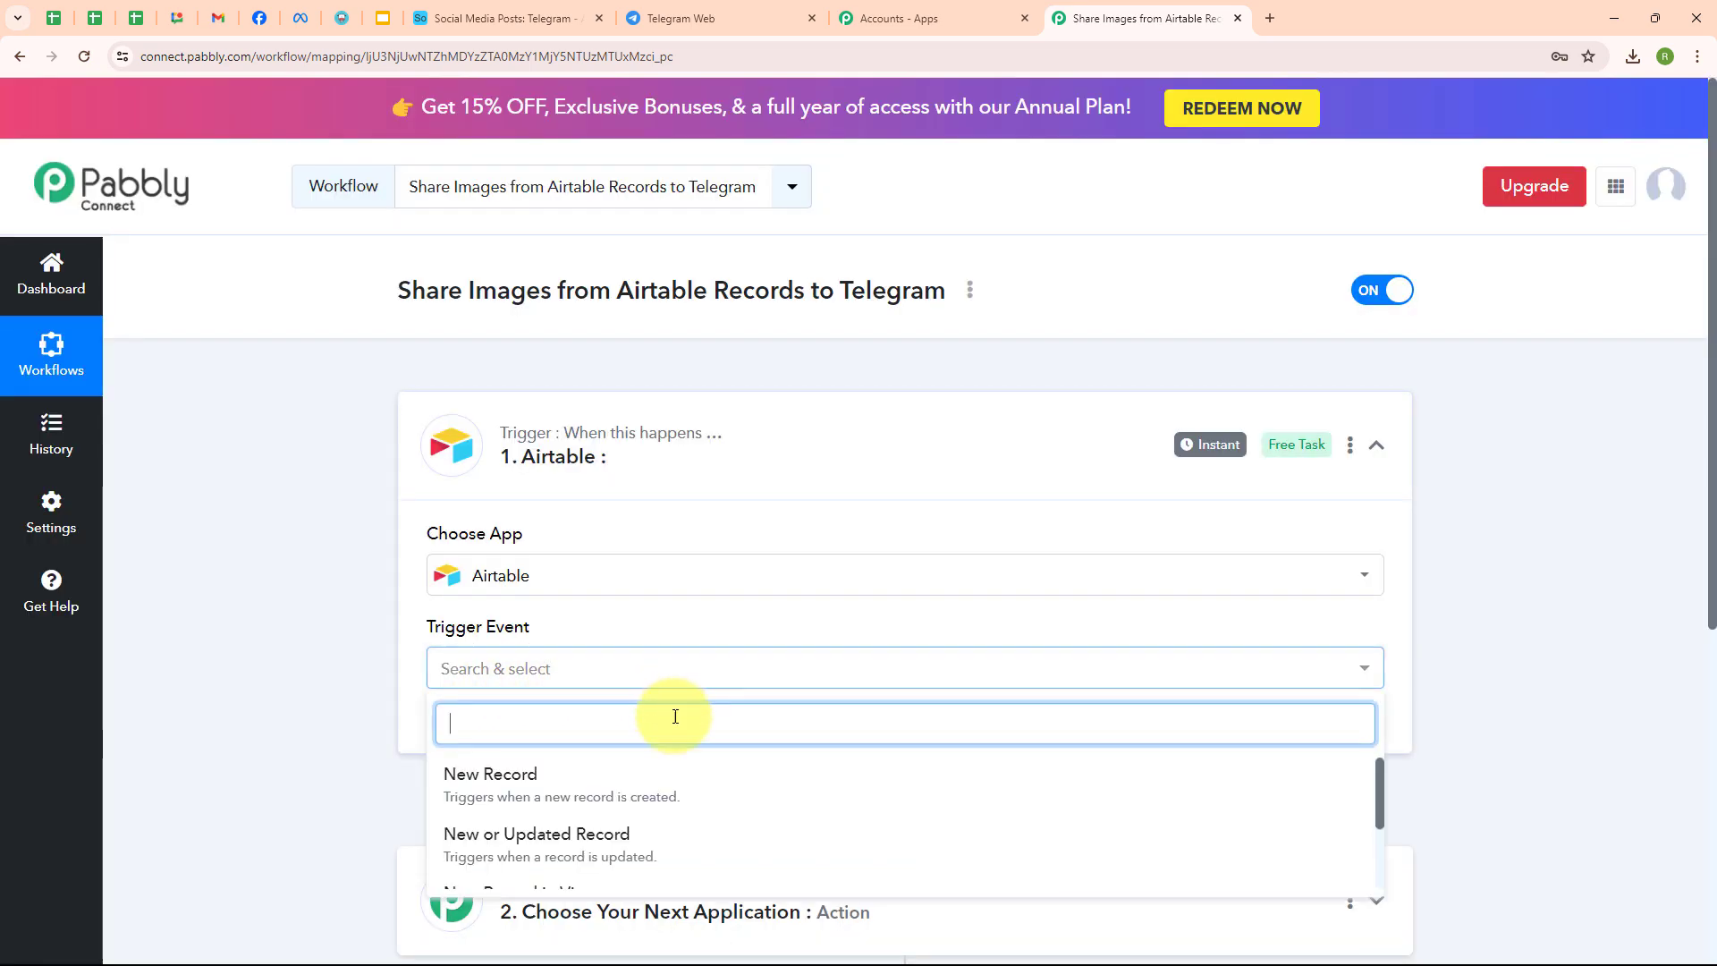
{"action": "left_click", "coordinate": [660, 797]}
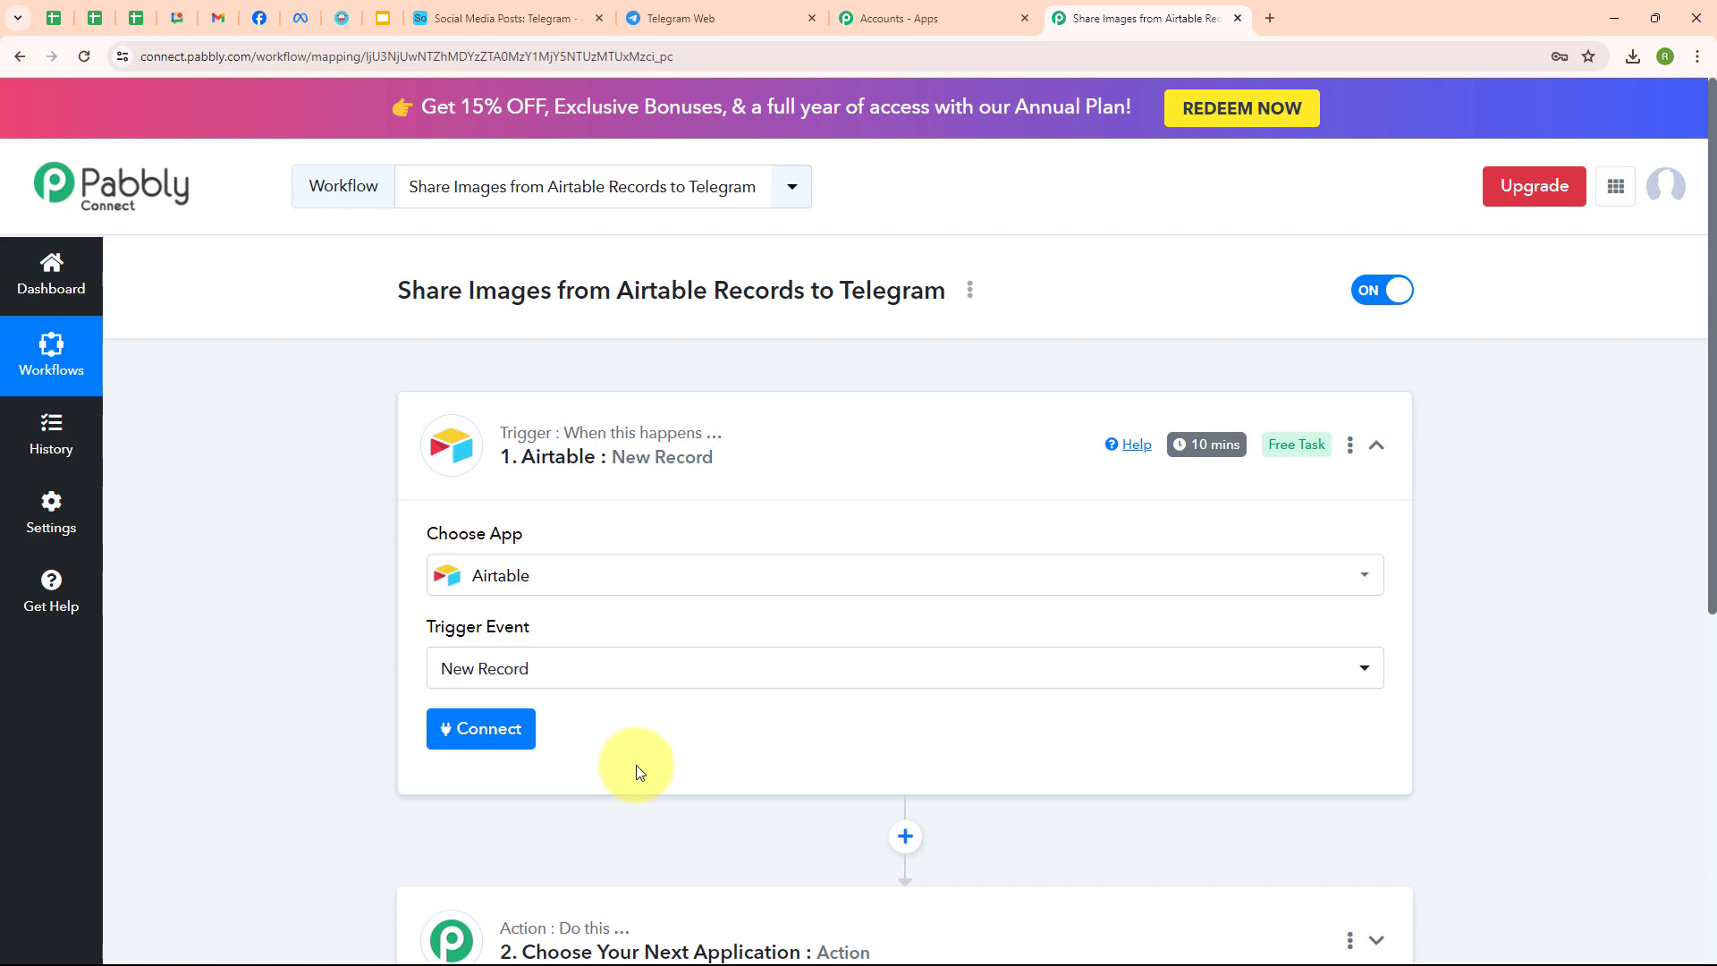
{"action": "left_click", "coordinate": [477, 738]}
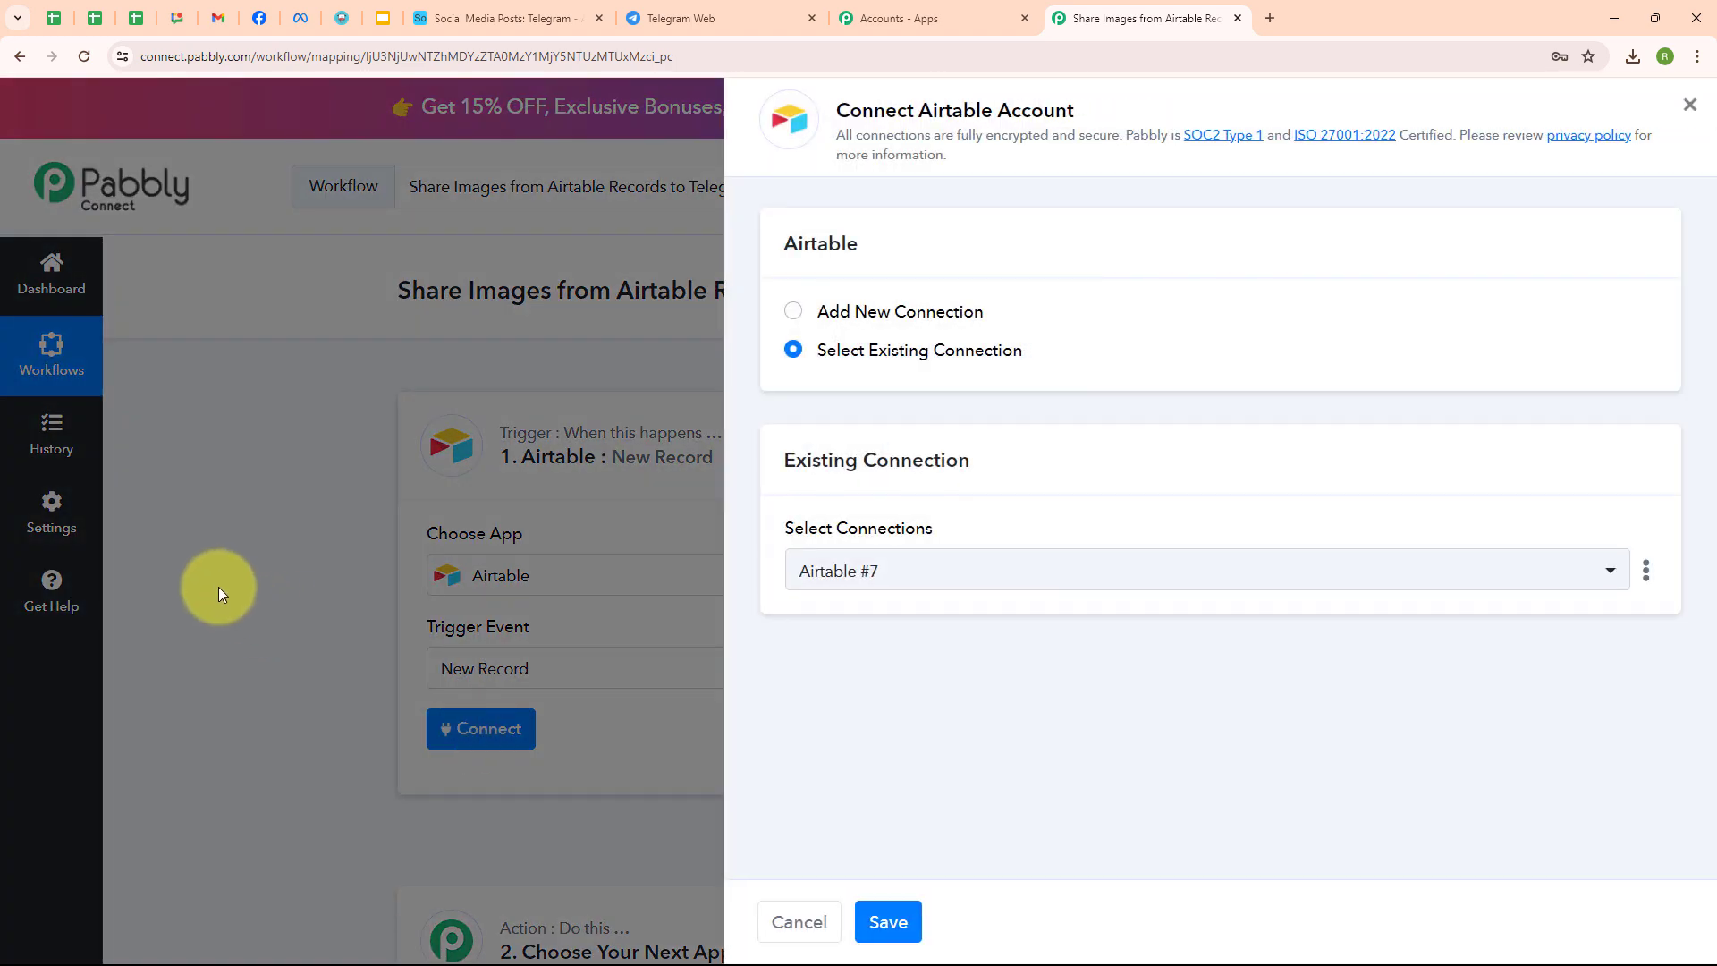
- Add a new Airtable connection and grant it access to the Social Media Posts base
{"action": "left_click", "coordinate": [795, 313]}
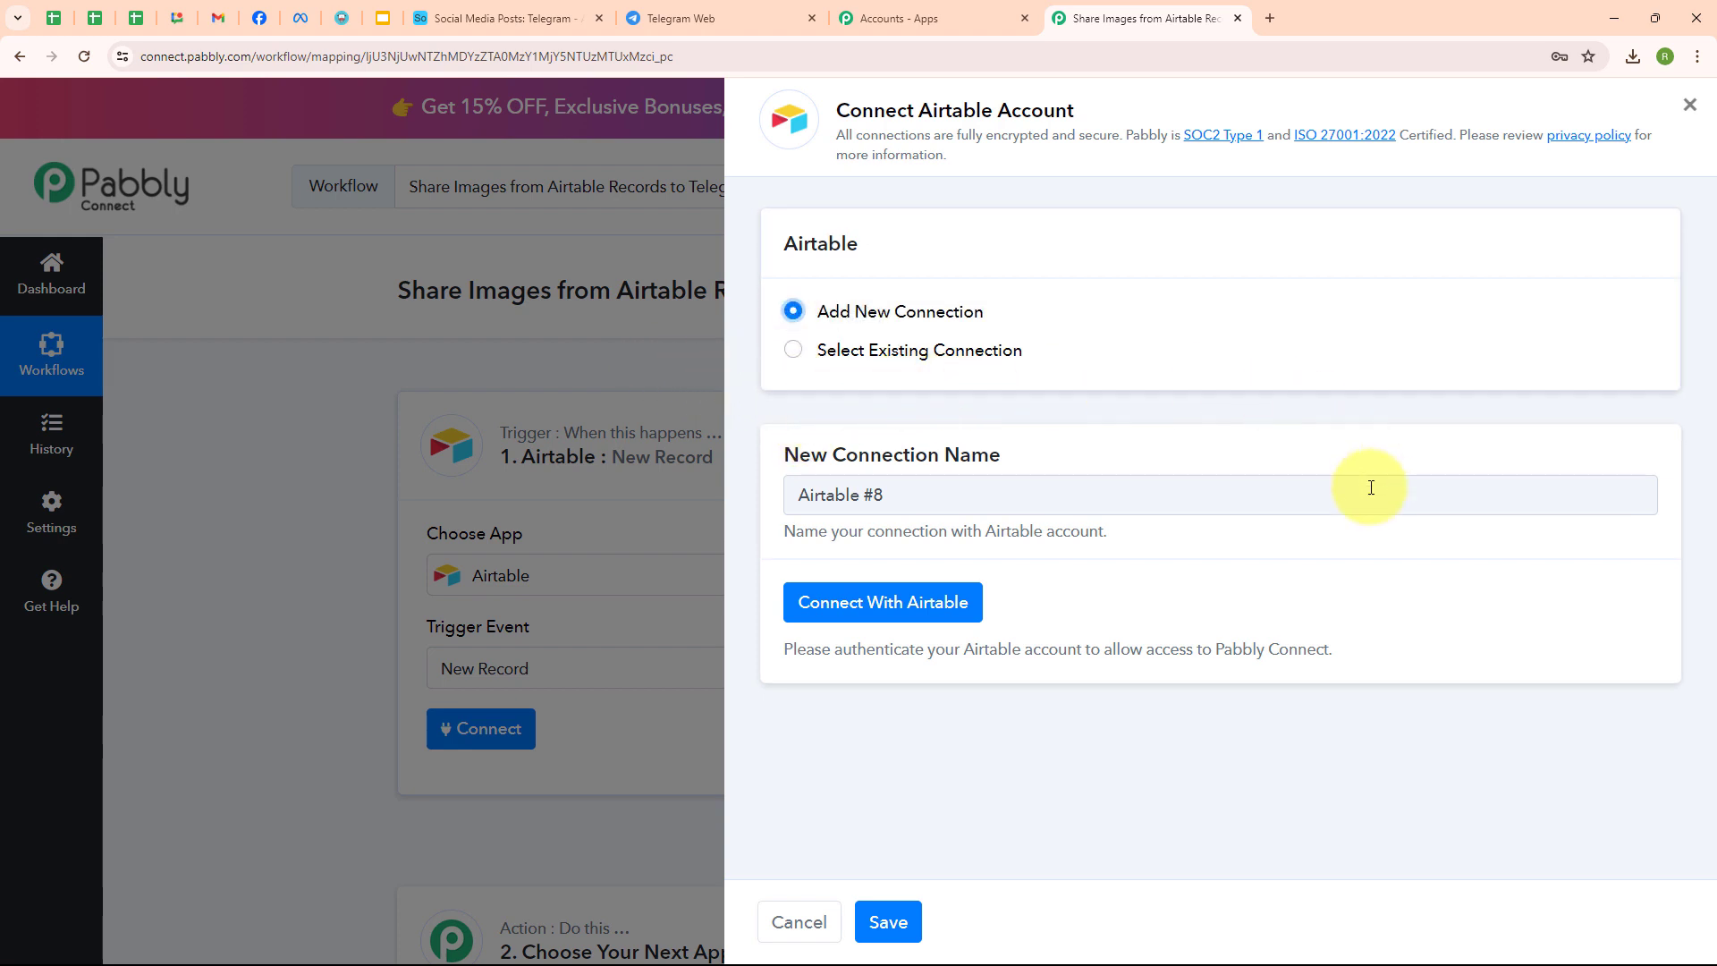
{"action": "left_click", "coordinate": [885, 617]}
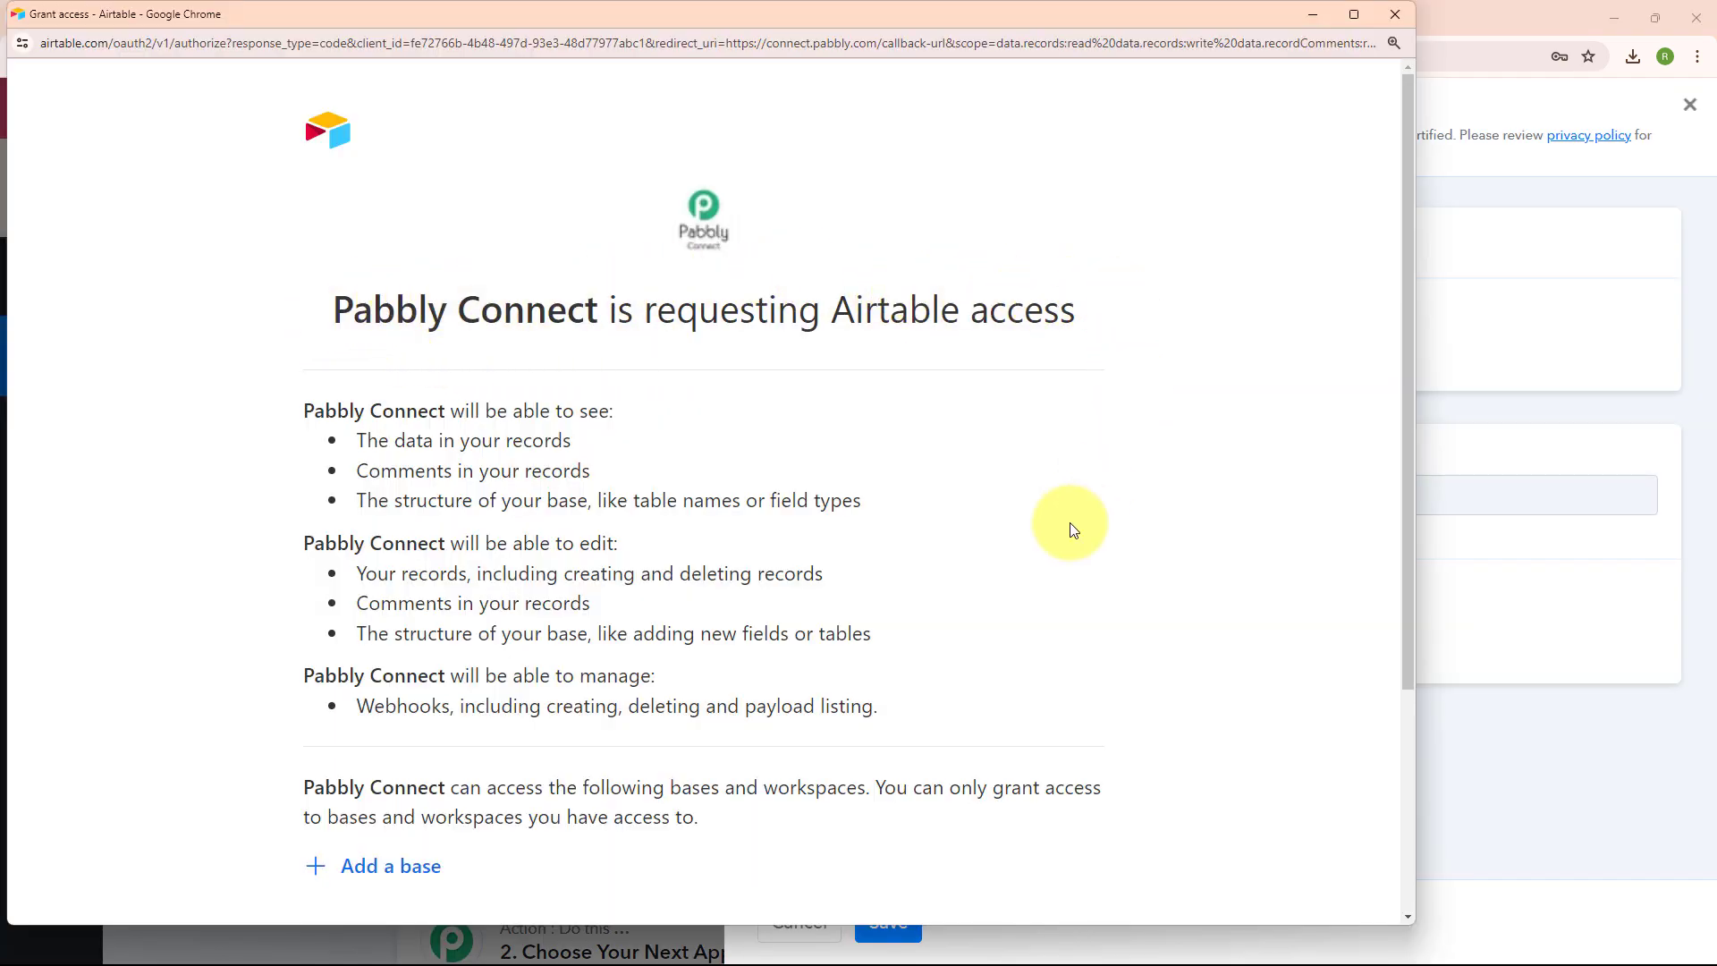
{"action": "scroll", "coordinate": [1073, 530], "scroll_direction": "down", "scroll_amount": 3}
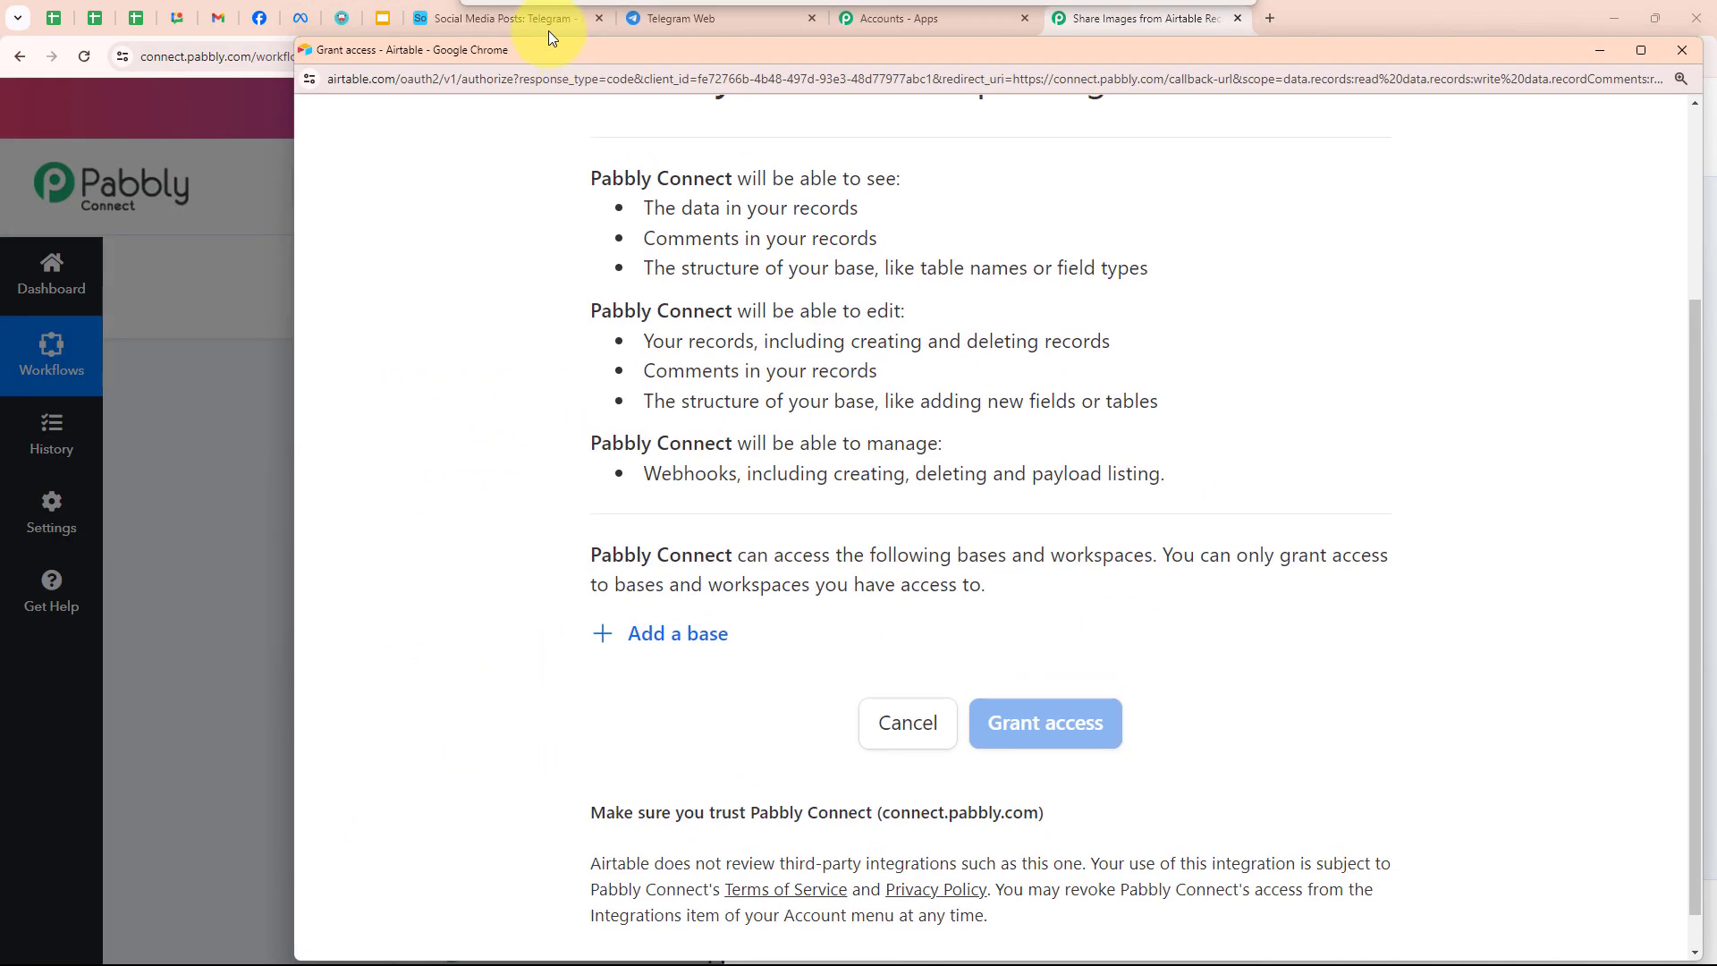
{"action": "left_click", "coordinate": [528, 16]}
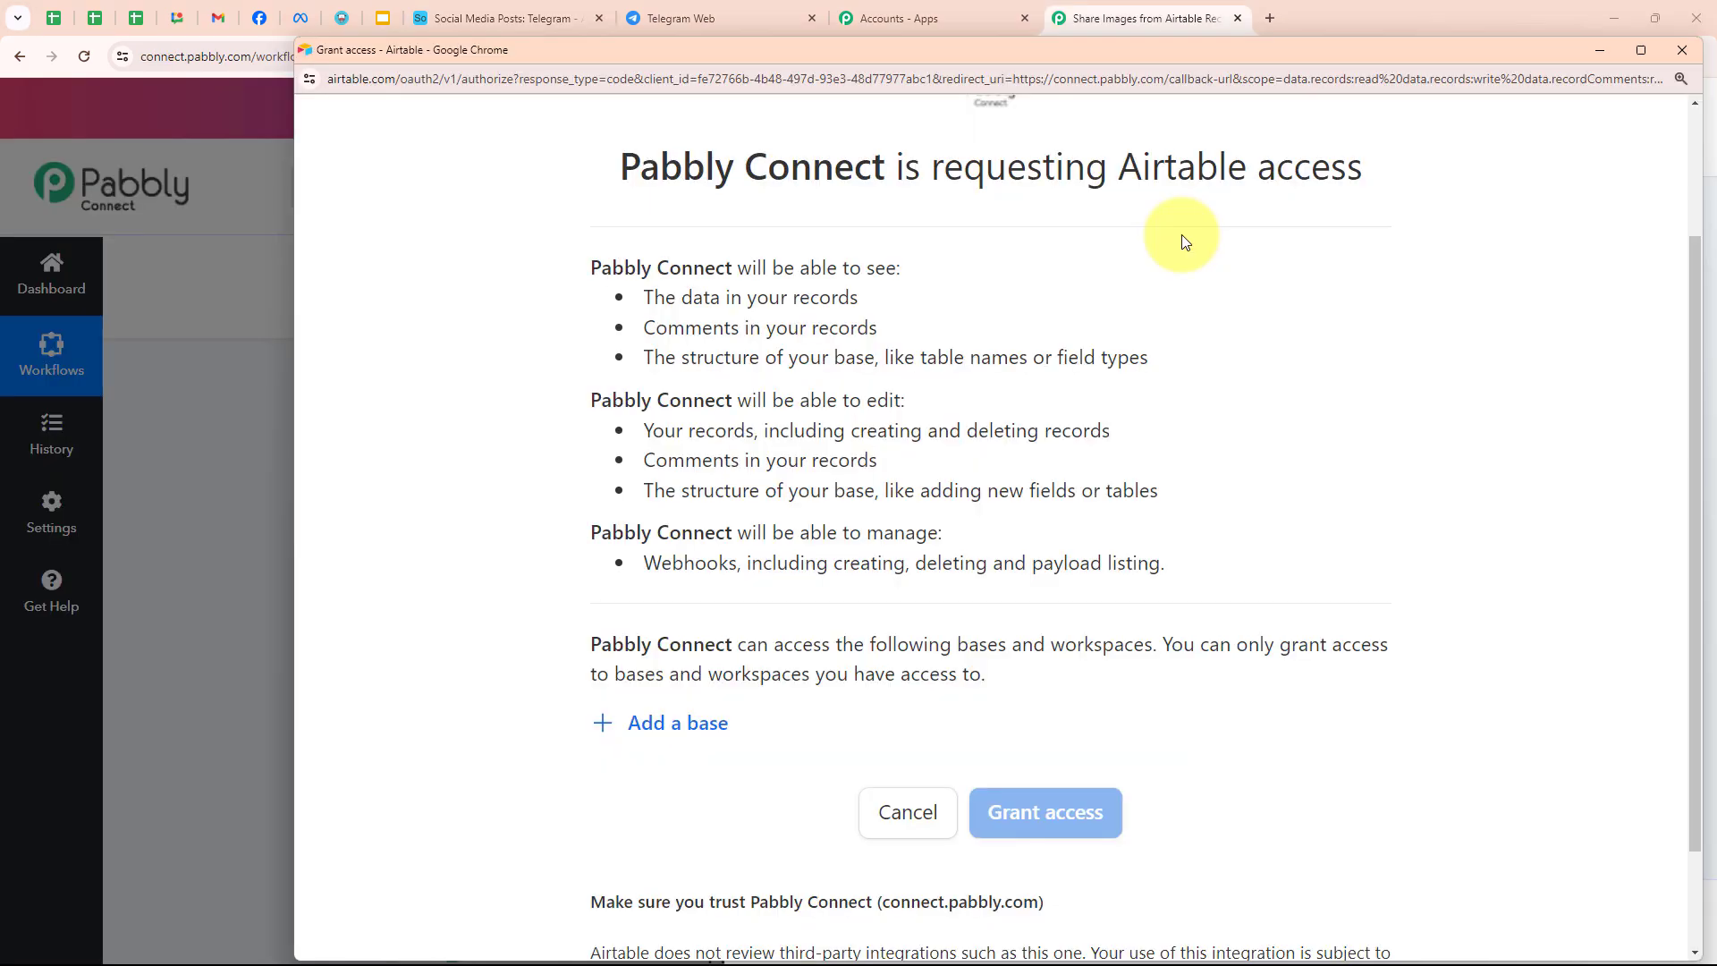
{"action": "left_click", "coordinate": [659, 738]}
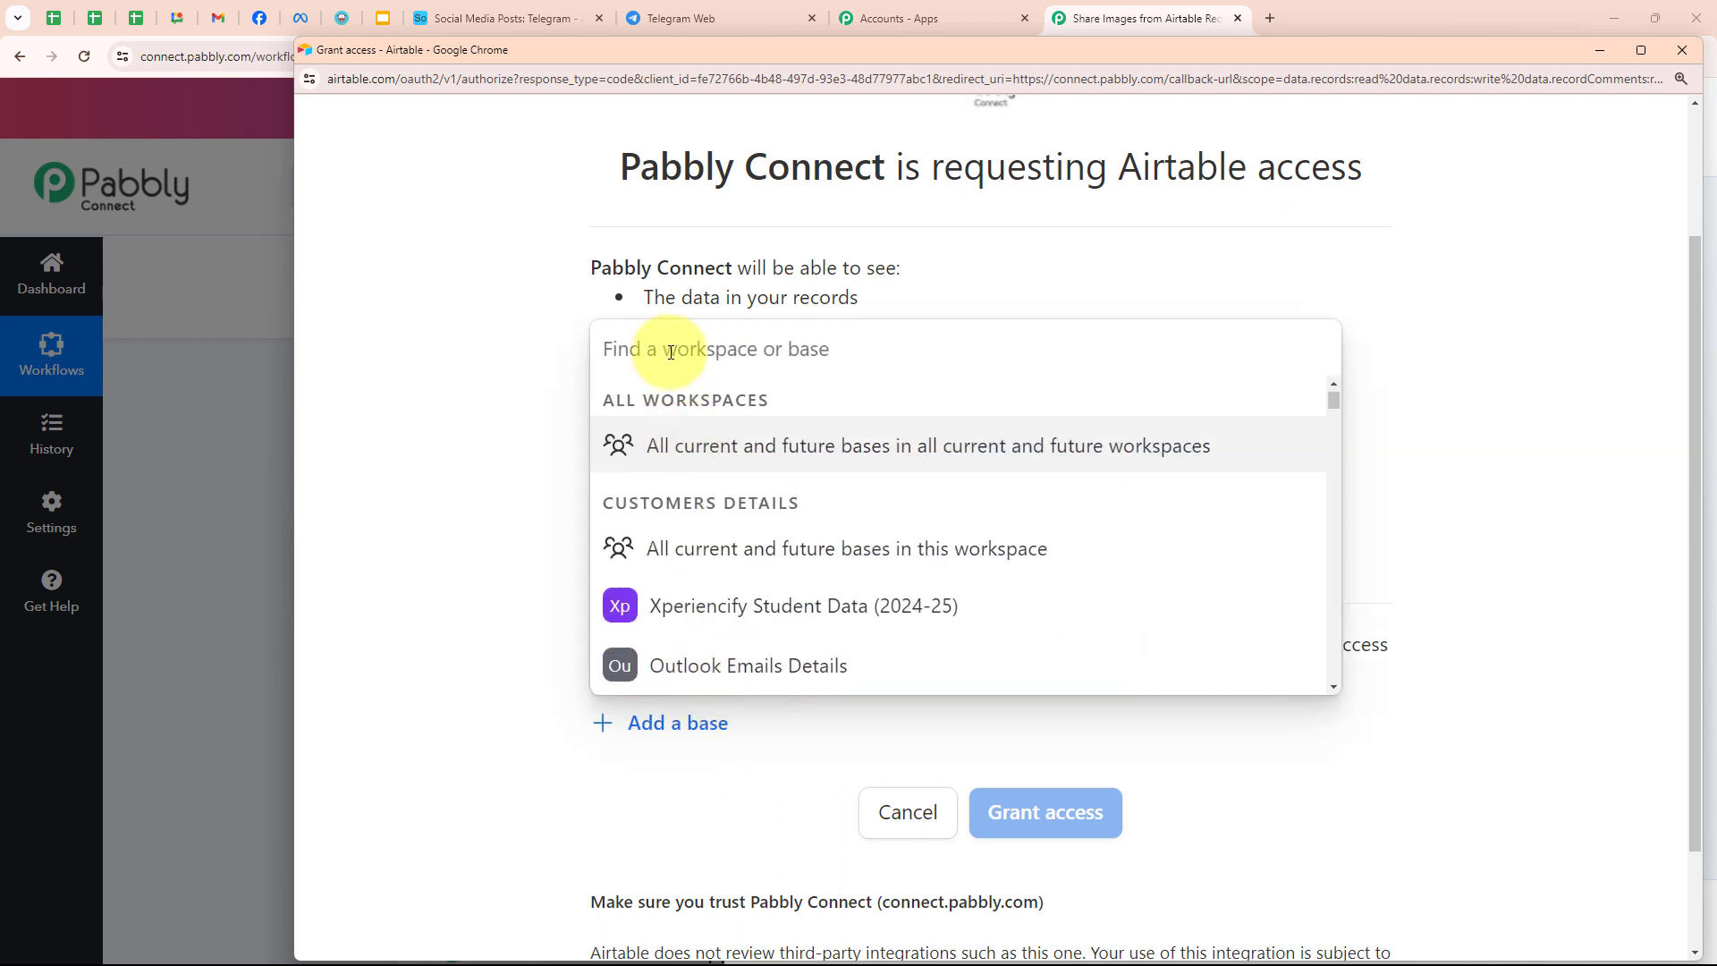
{"action": "type", "text": "Soc"}
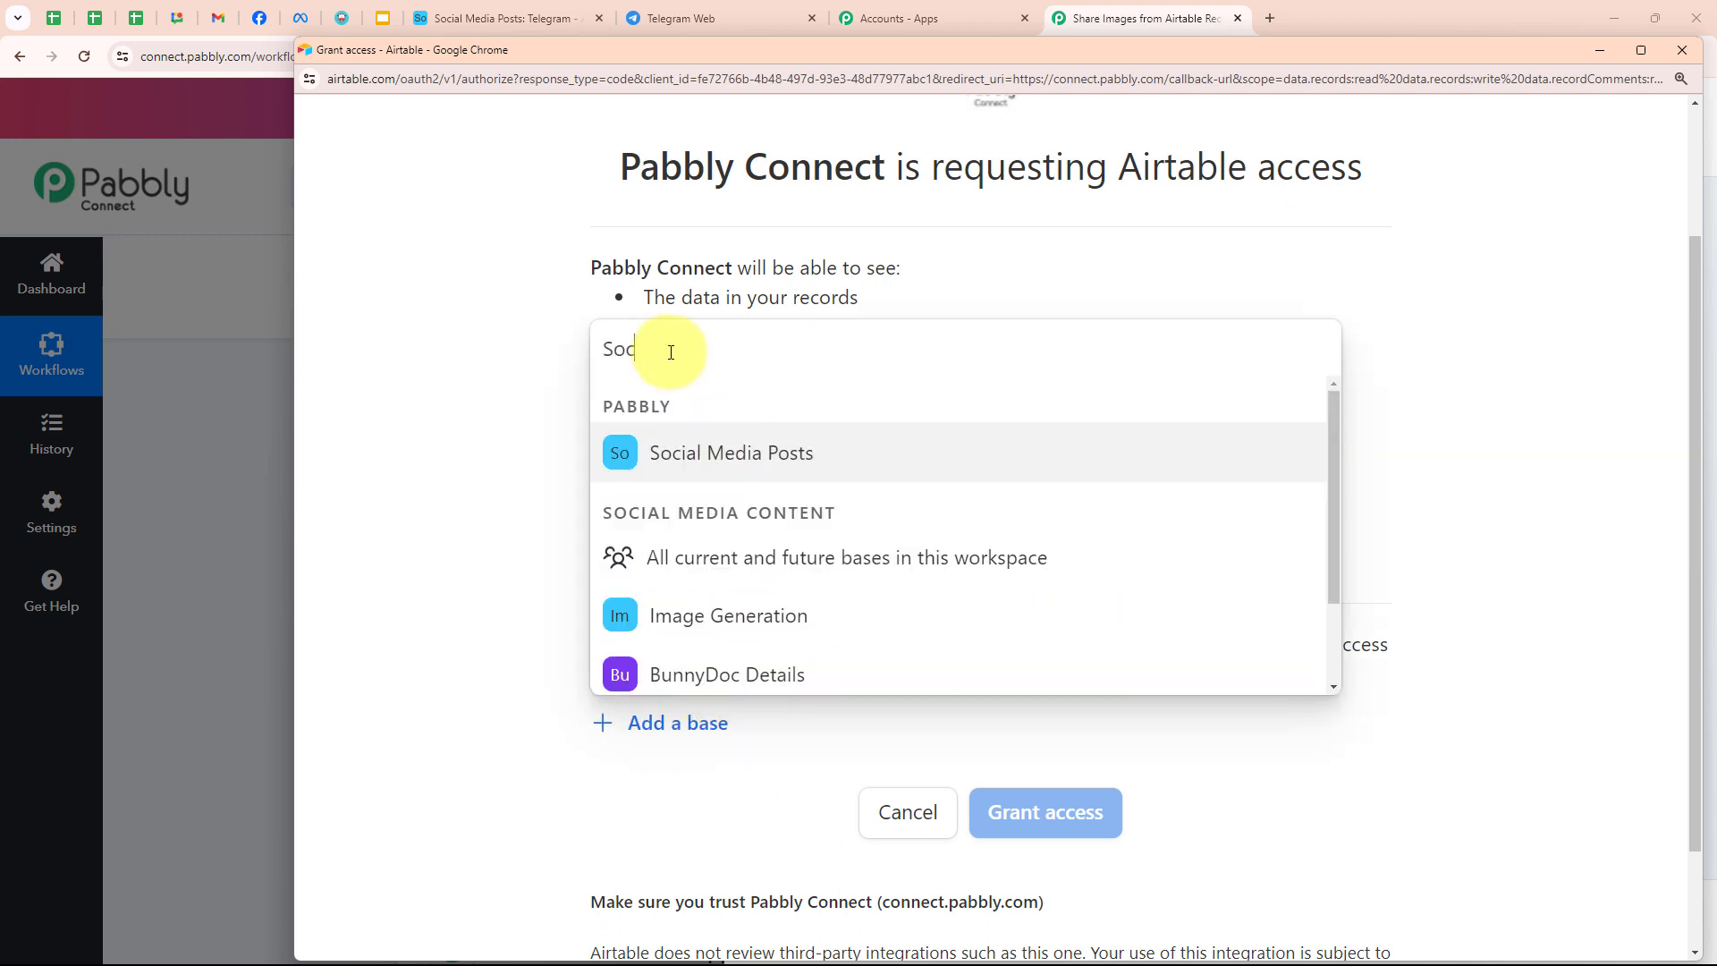
{"action": "left_click", "coordinate": [679, 445]}
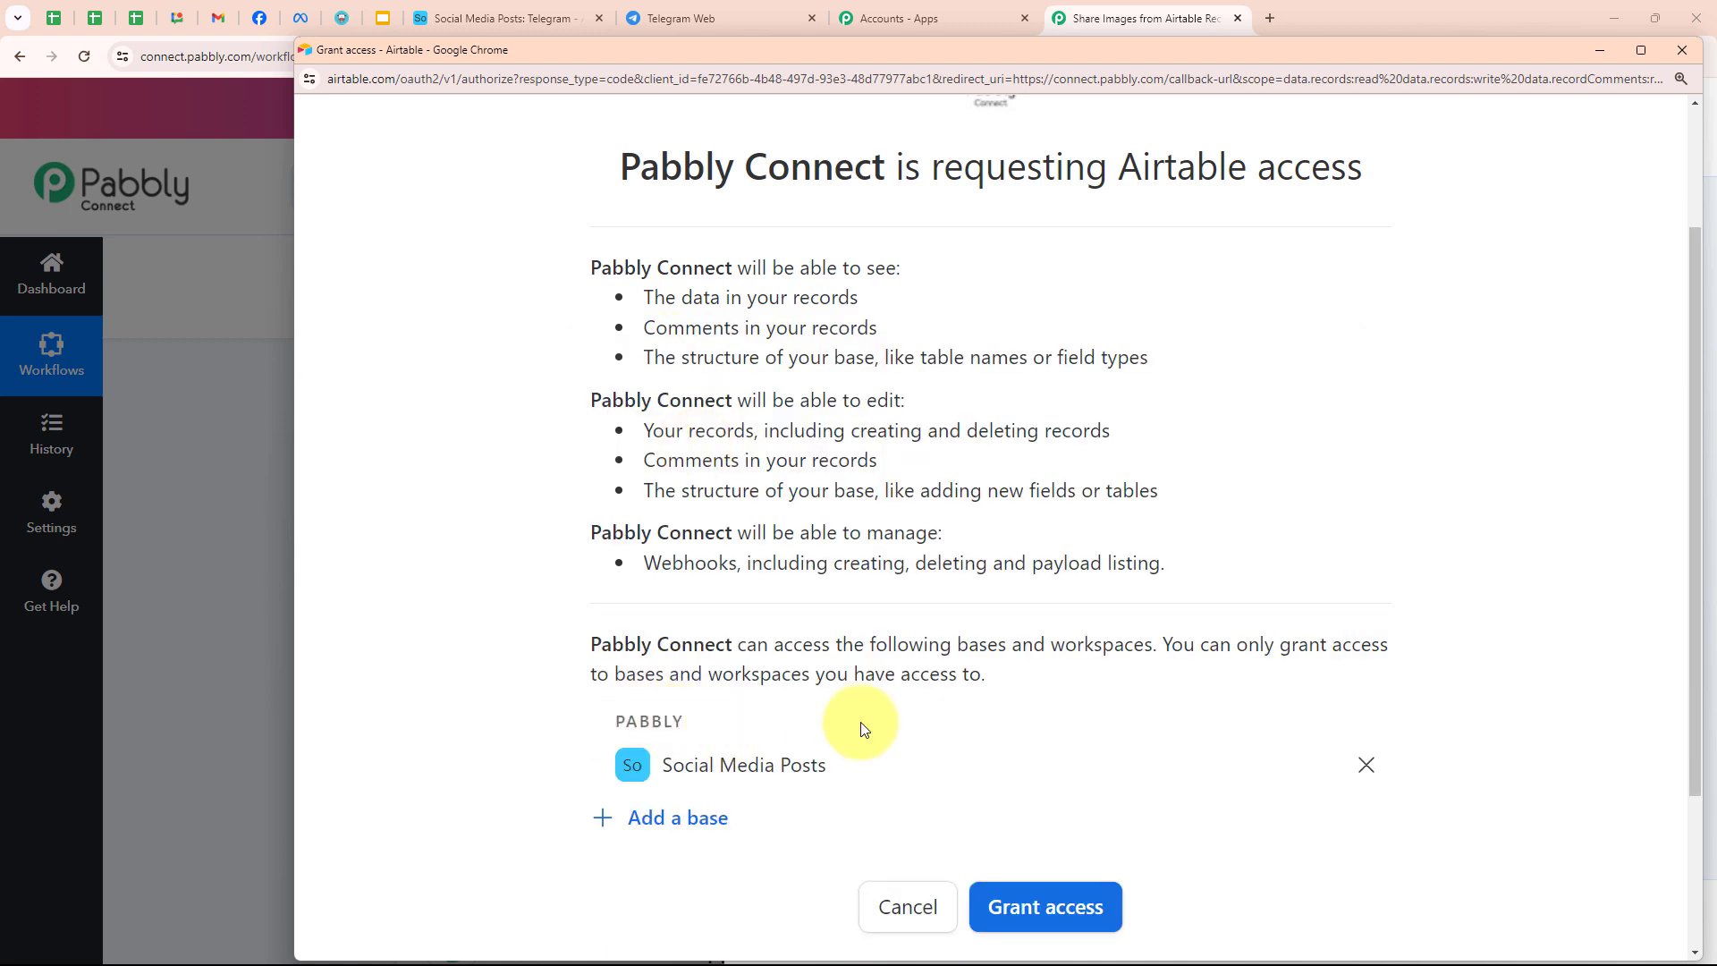
{"action": "scroll", "coordinate": [1282, 632], "scroll_direction": "down", "scroll_amount": 2}
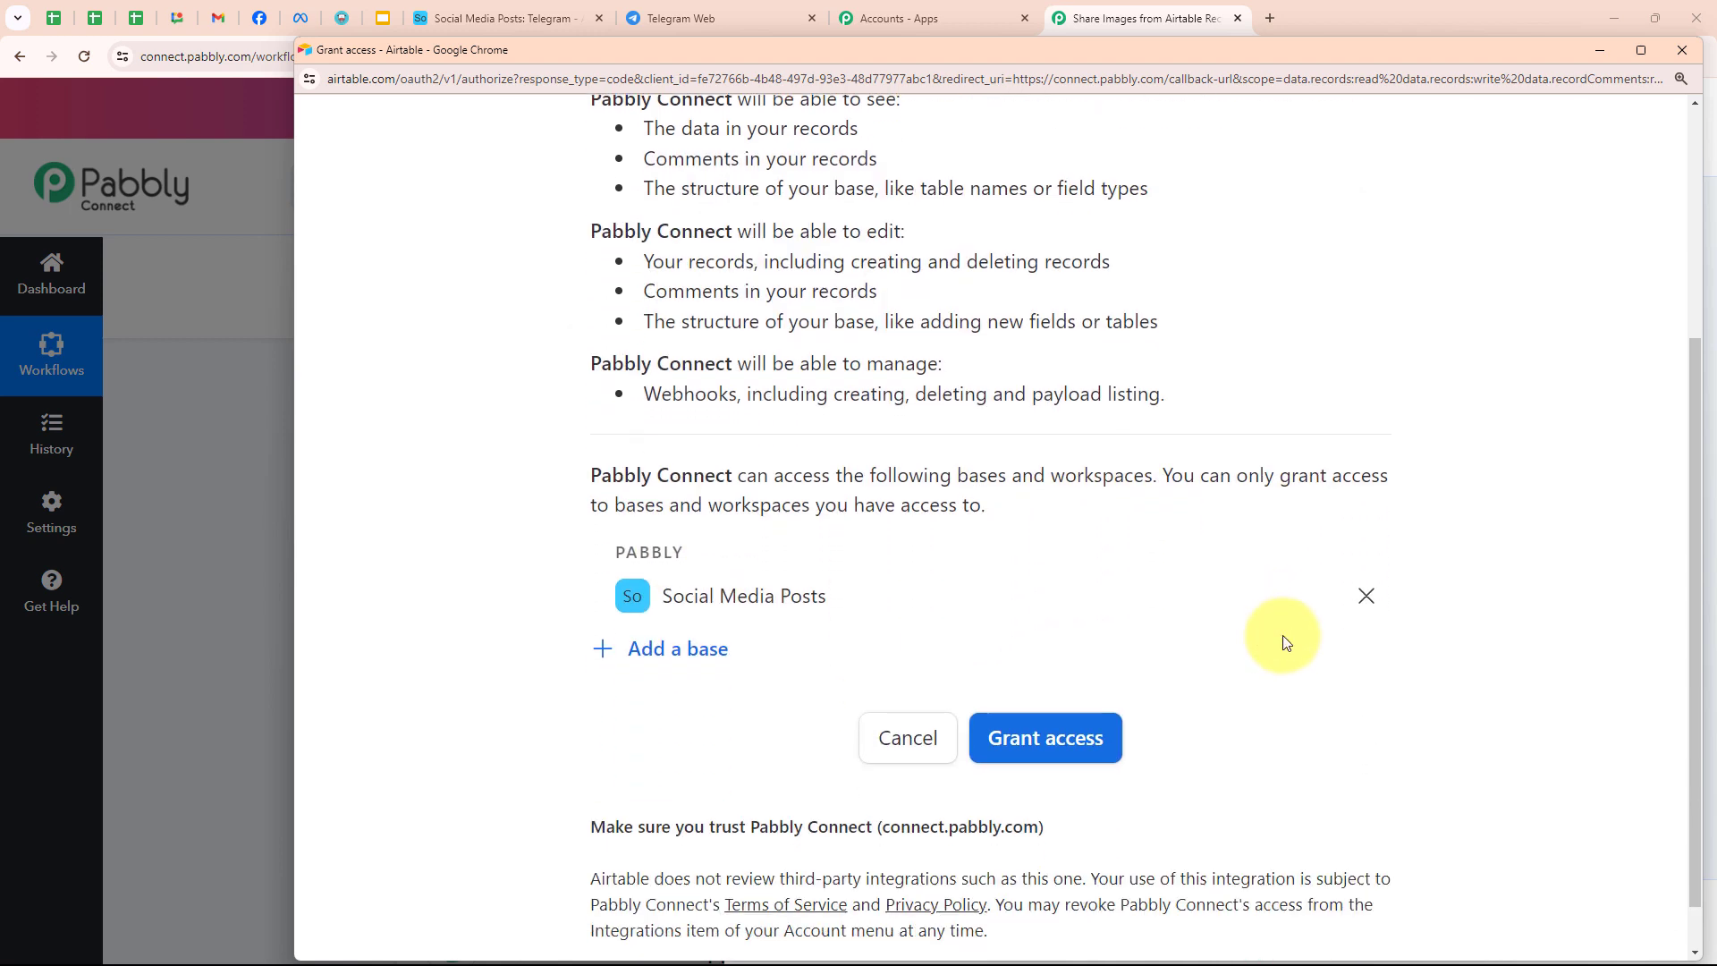
{"action": "left_click", "coordinate": [1066, 735]}
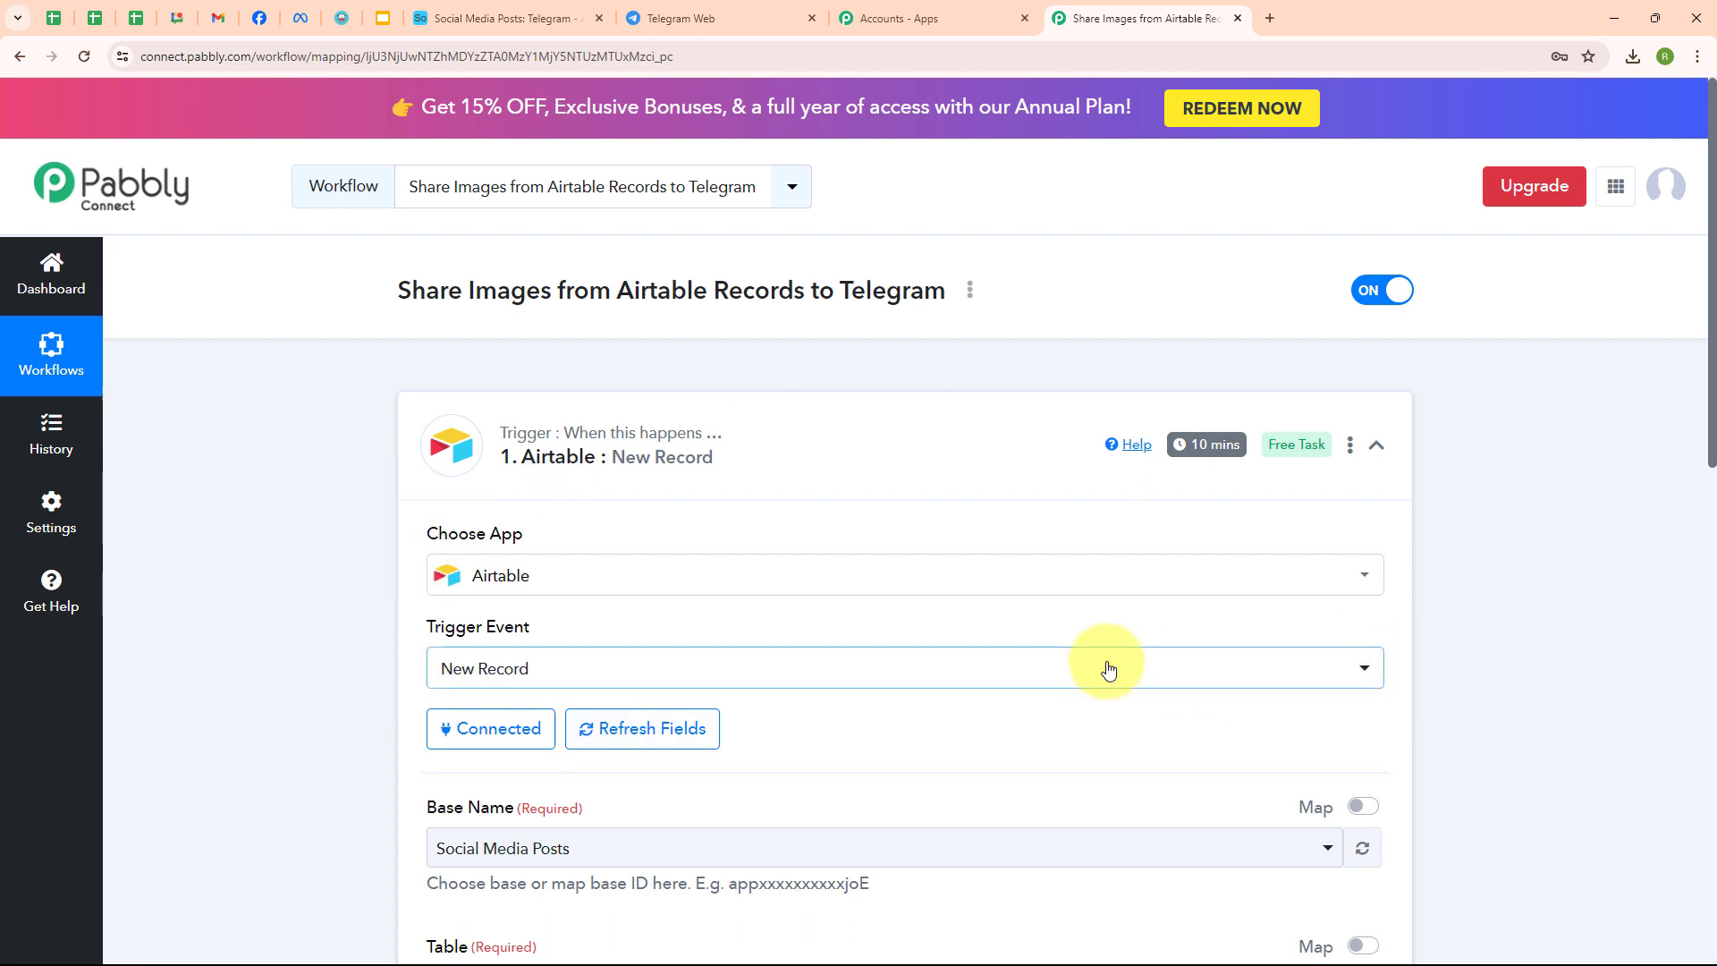
- Keep Social Media Posts as the trigger's base
{"action": "scroll", "coordinate": [1108, 670], "scroll_direction": "down", "scroll_amount": 4}
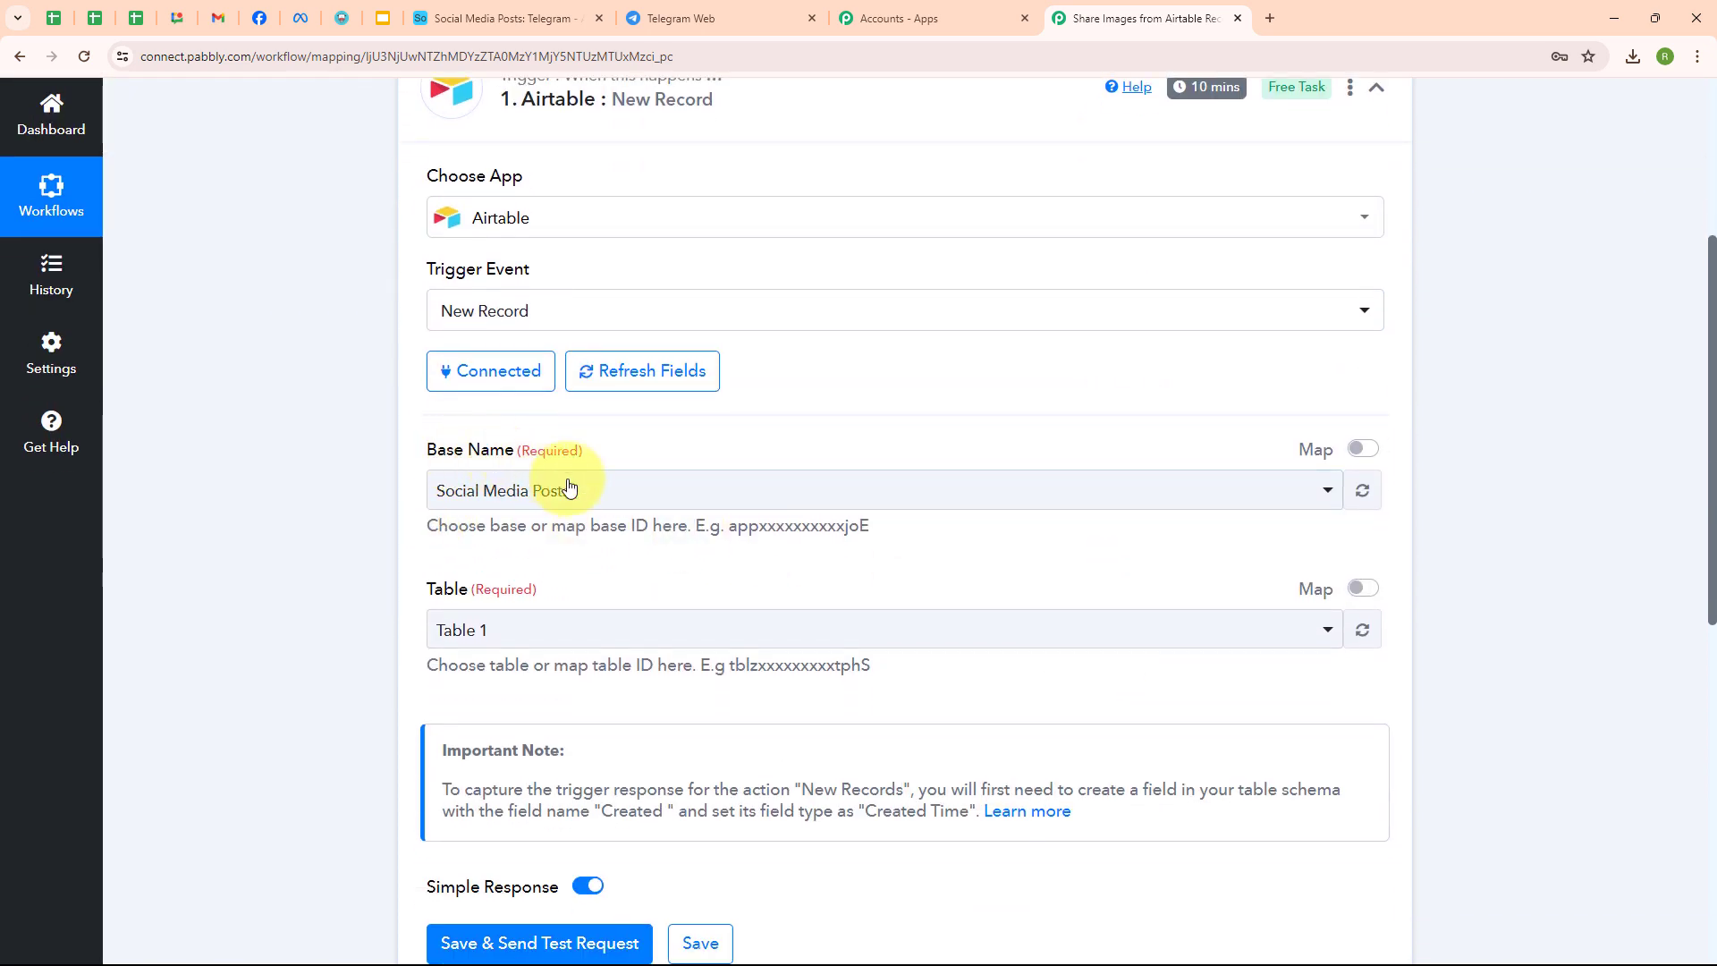
{"action": "left_click", "coordinate": [924, 493]}
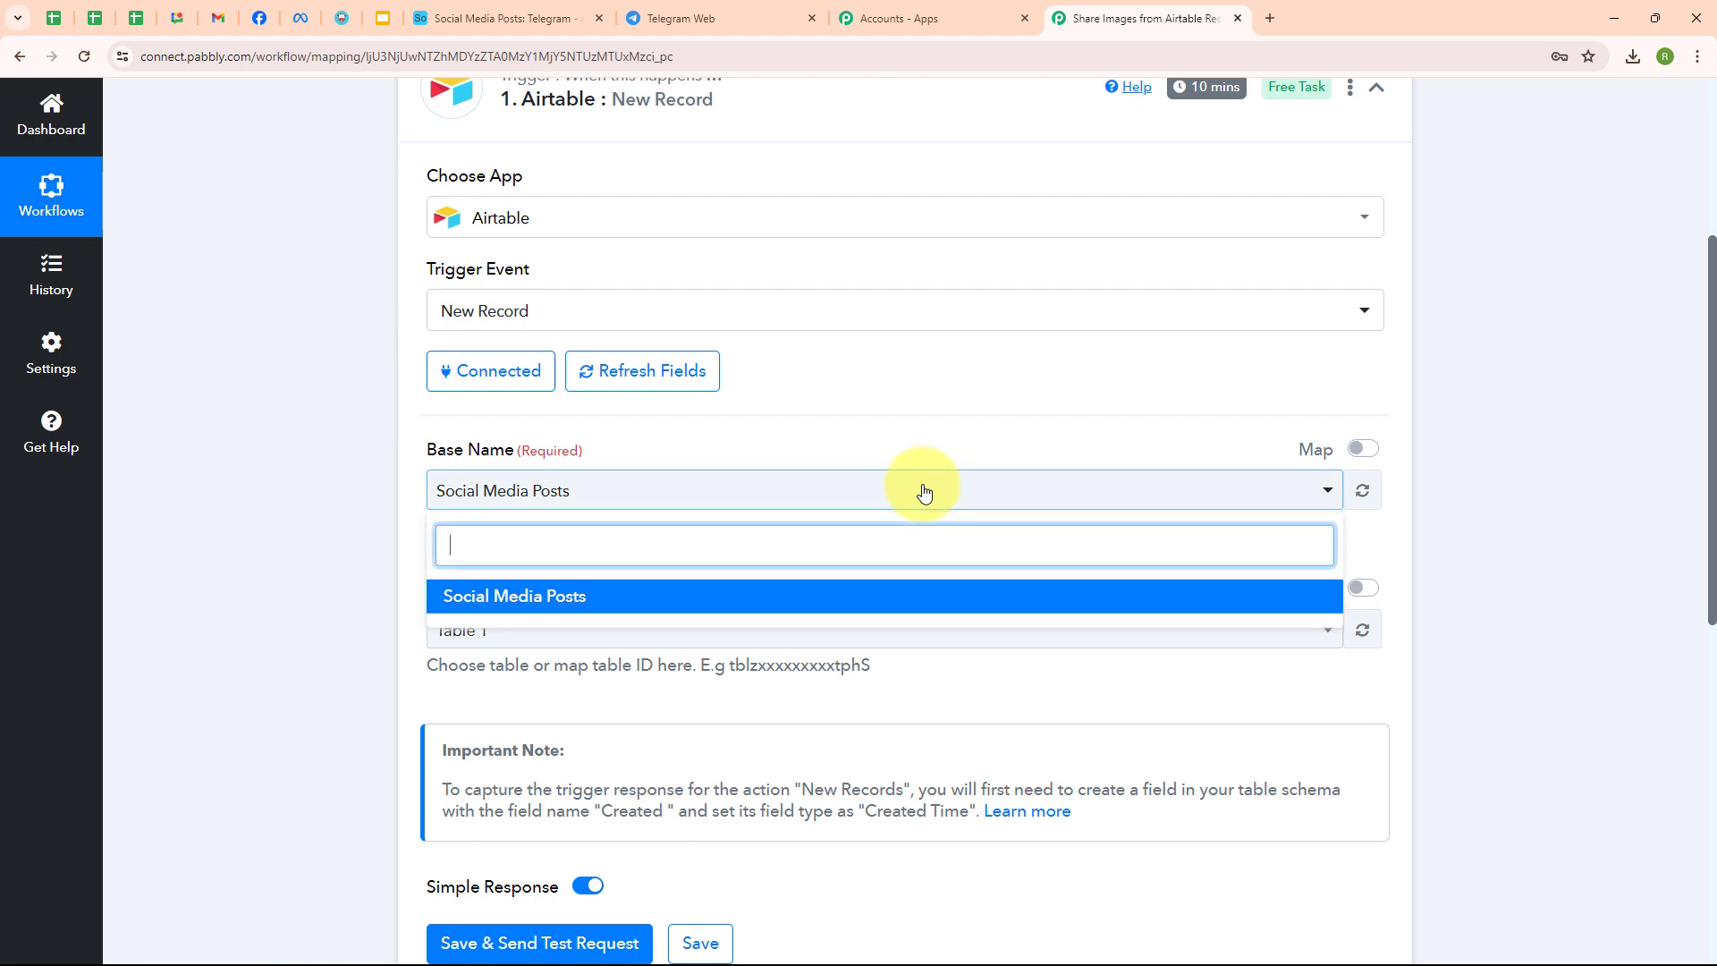
{"action": "left_click", "coordinate": [629, 597]}
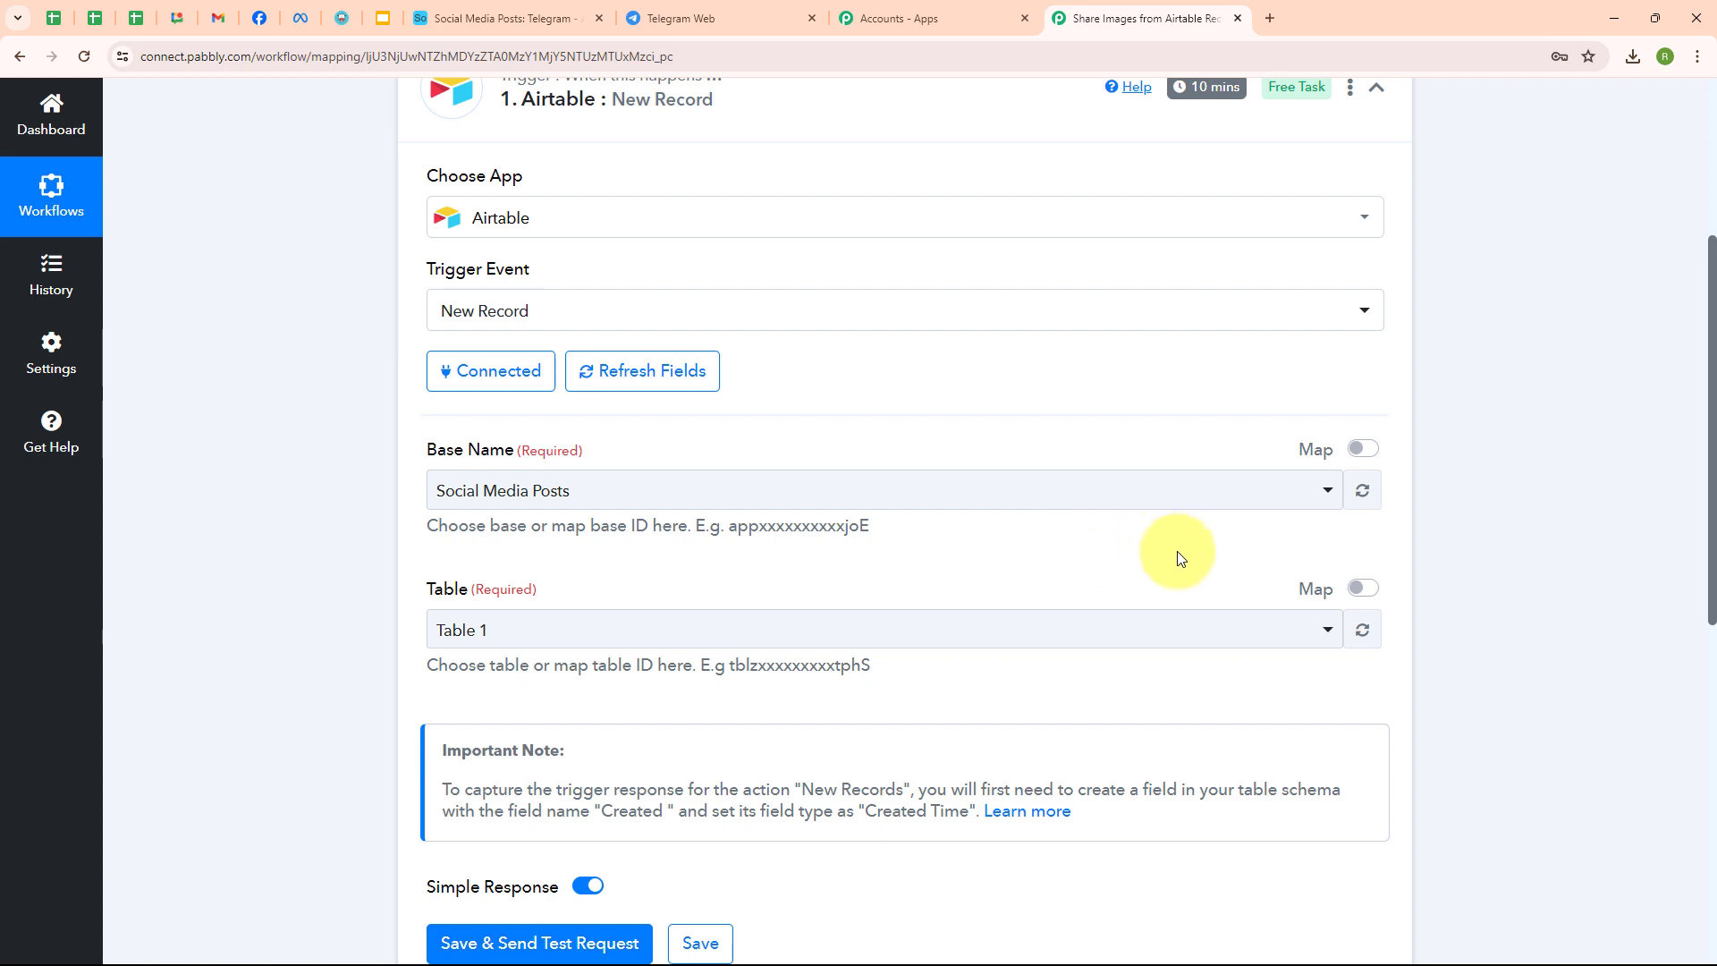
{"action": "scroll", "coordinate": [1216, 574], "scroll_direction": "down", "scroll_amount": 3}
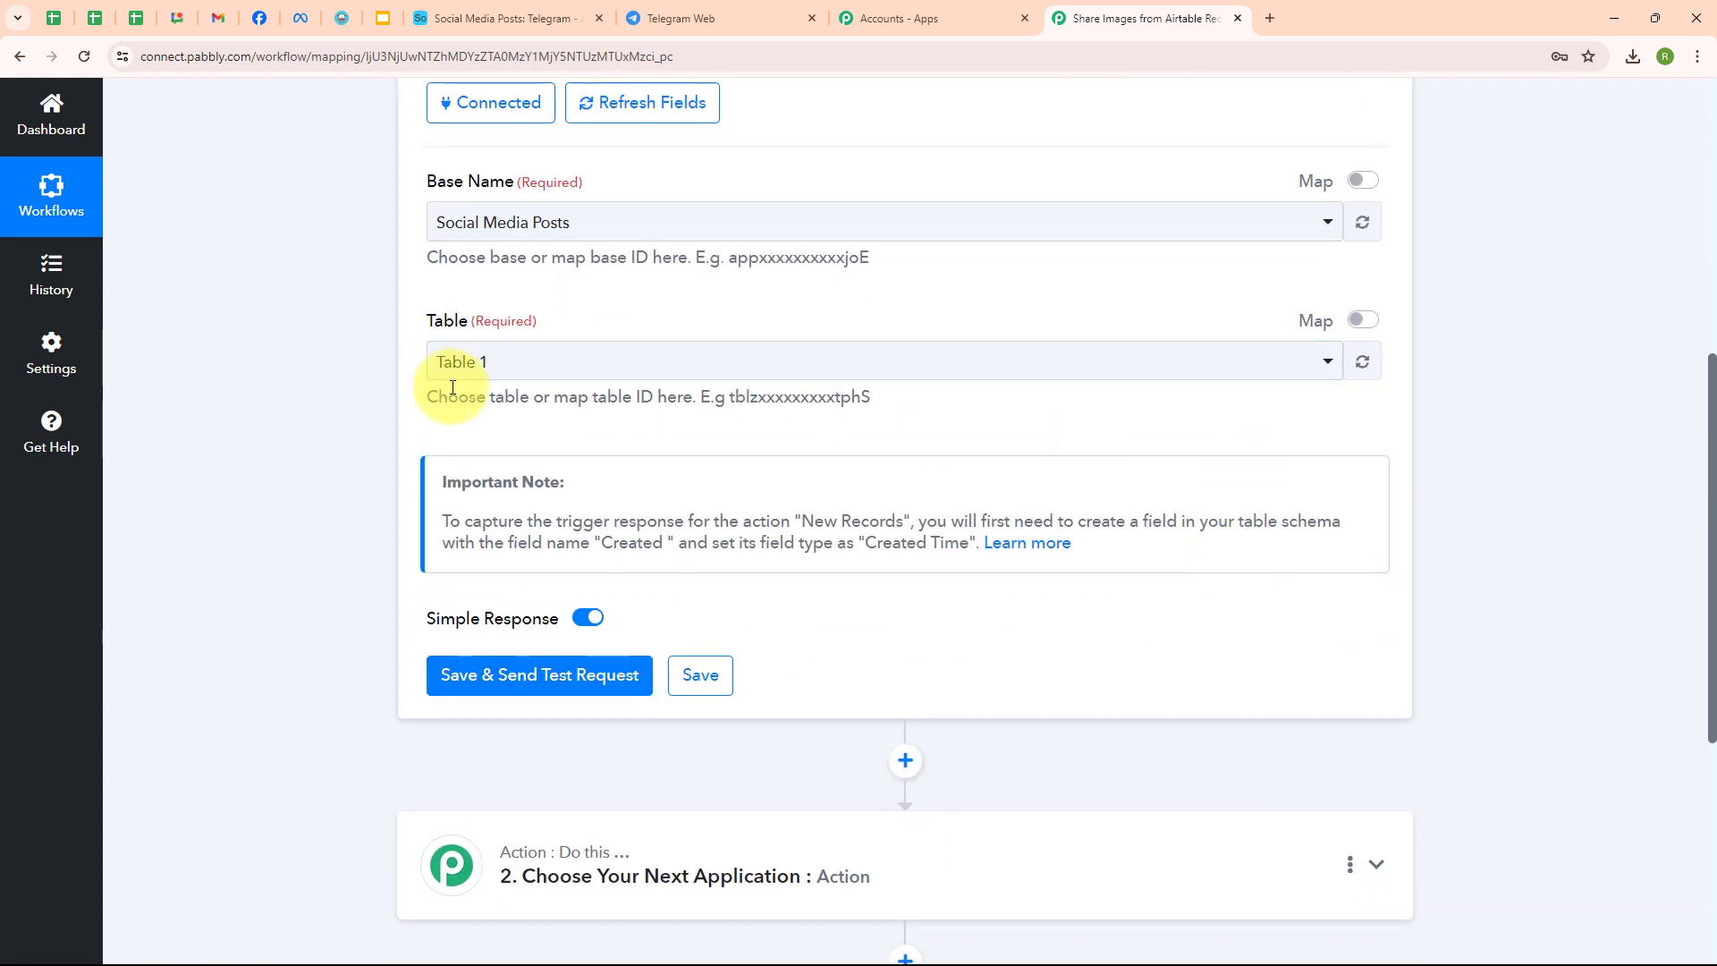
- Set the trigger's table to Telegram after checking the base's tables in Airtable
{"action": "left_click", "coordinate": [483, 18]}
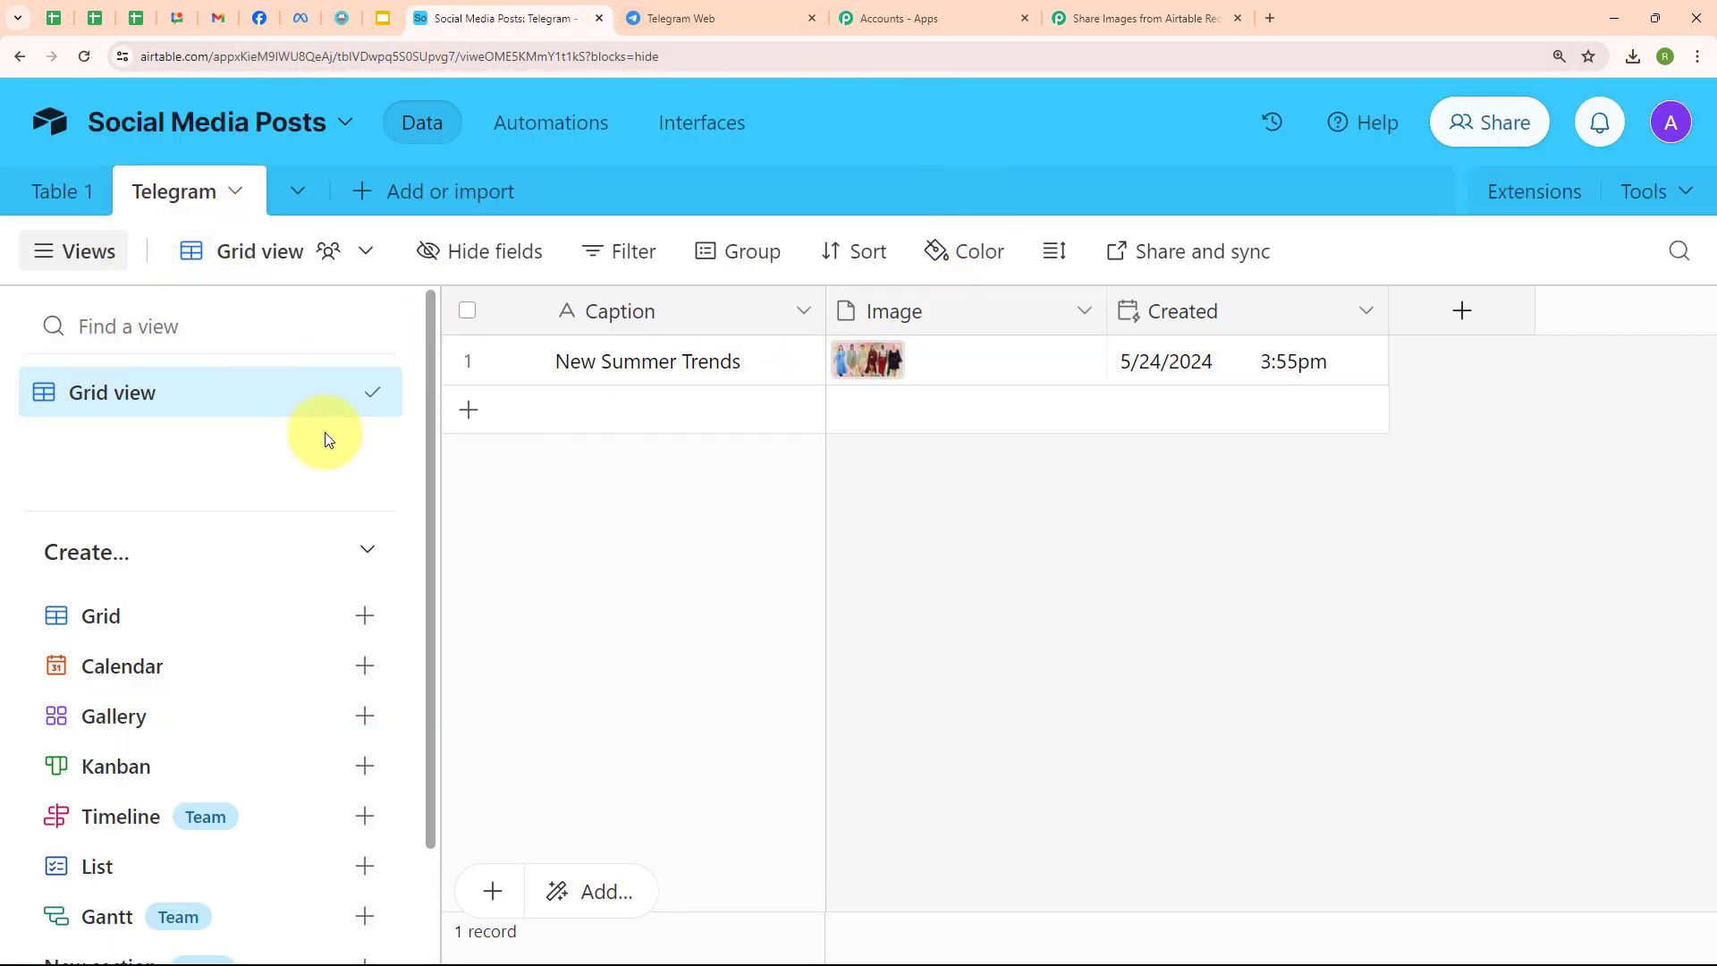
{"action": "left_click", "coordinate": [1143, 18]}
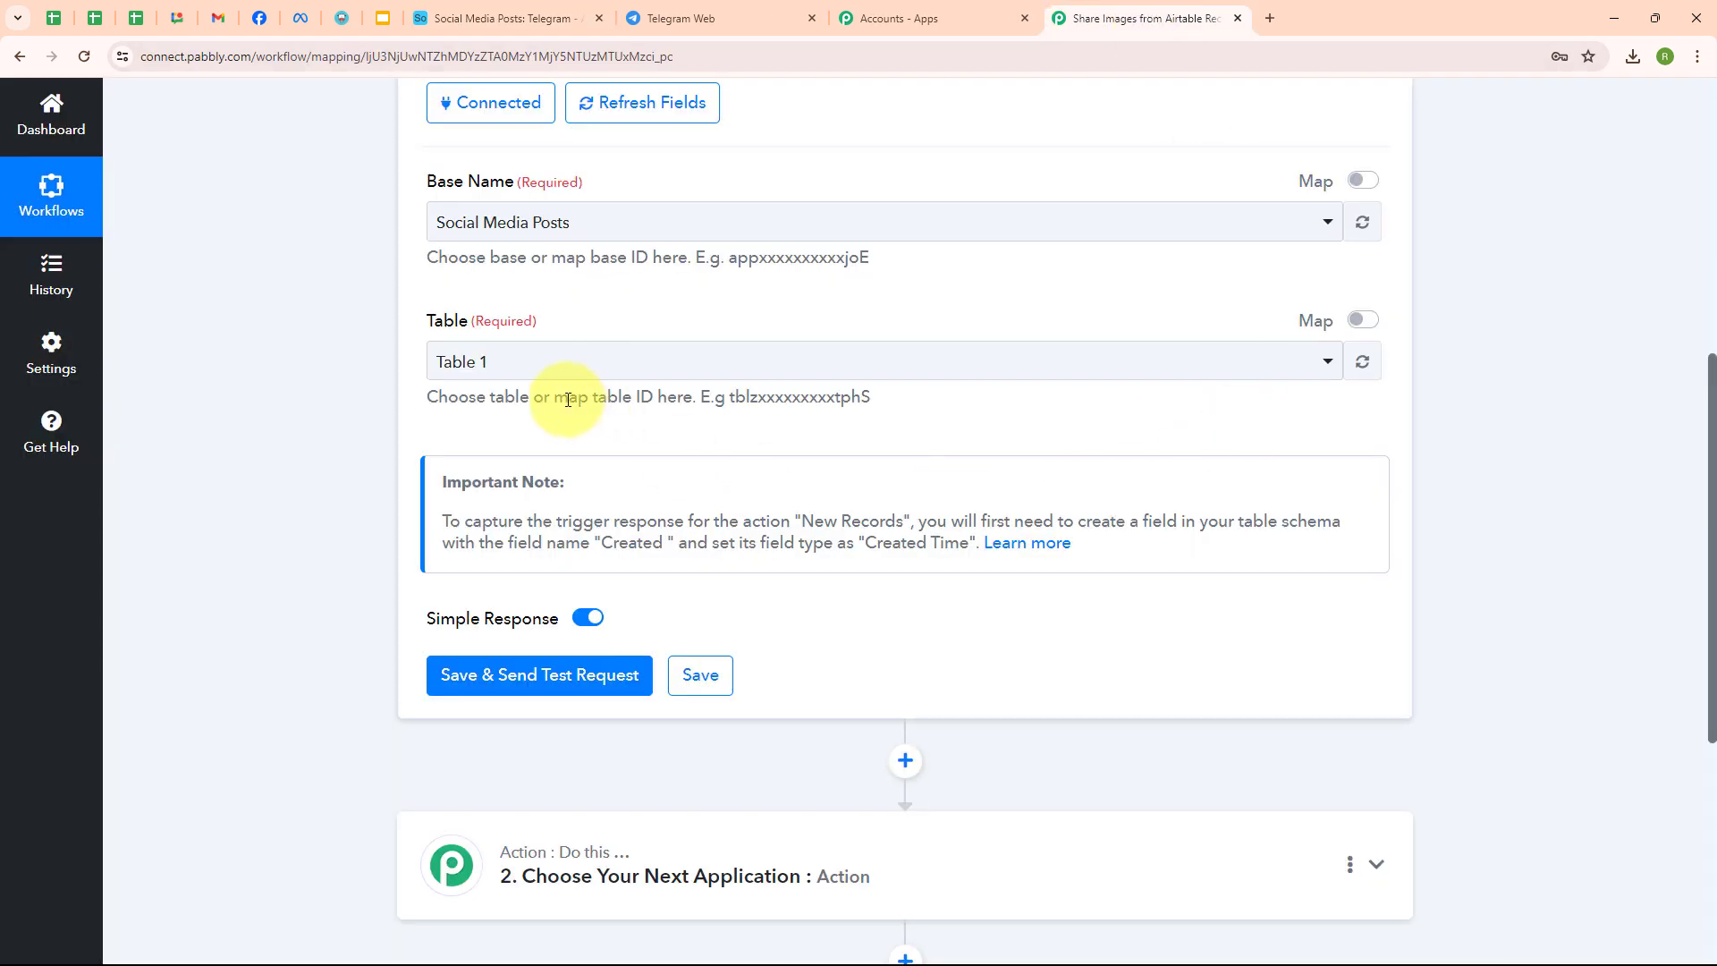
{"action": "left_click", "coordinate": [561, 363]}
{"action": "left_click", "coordinate": [581, 510]}
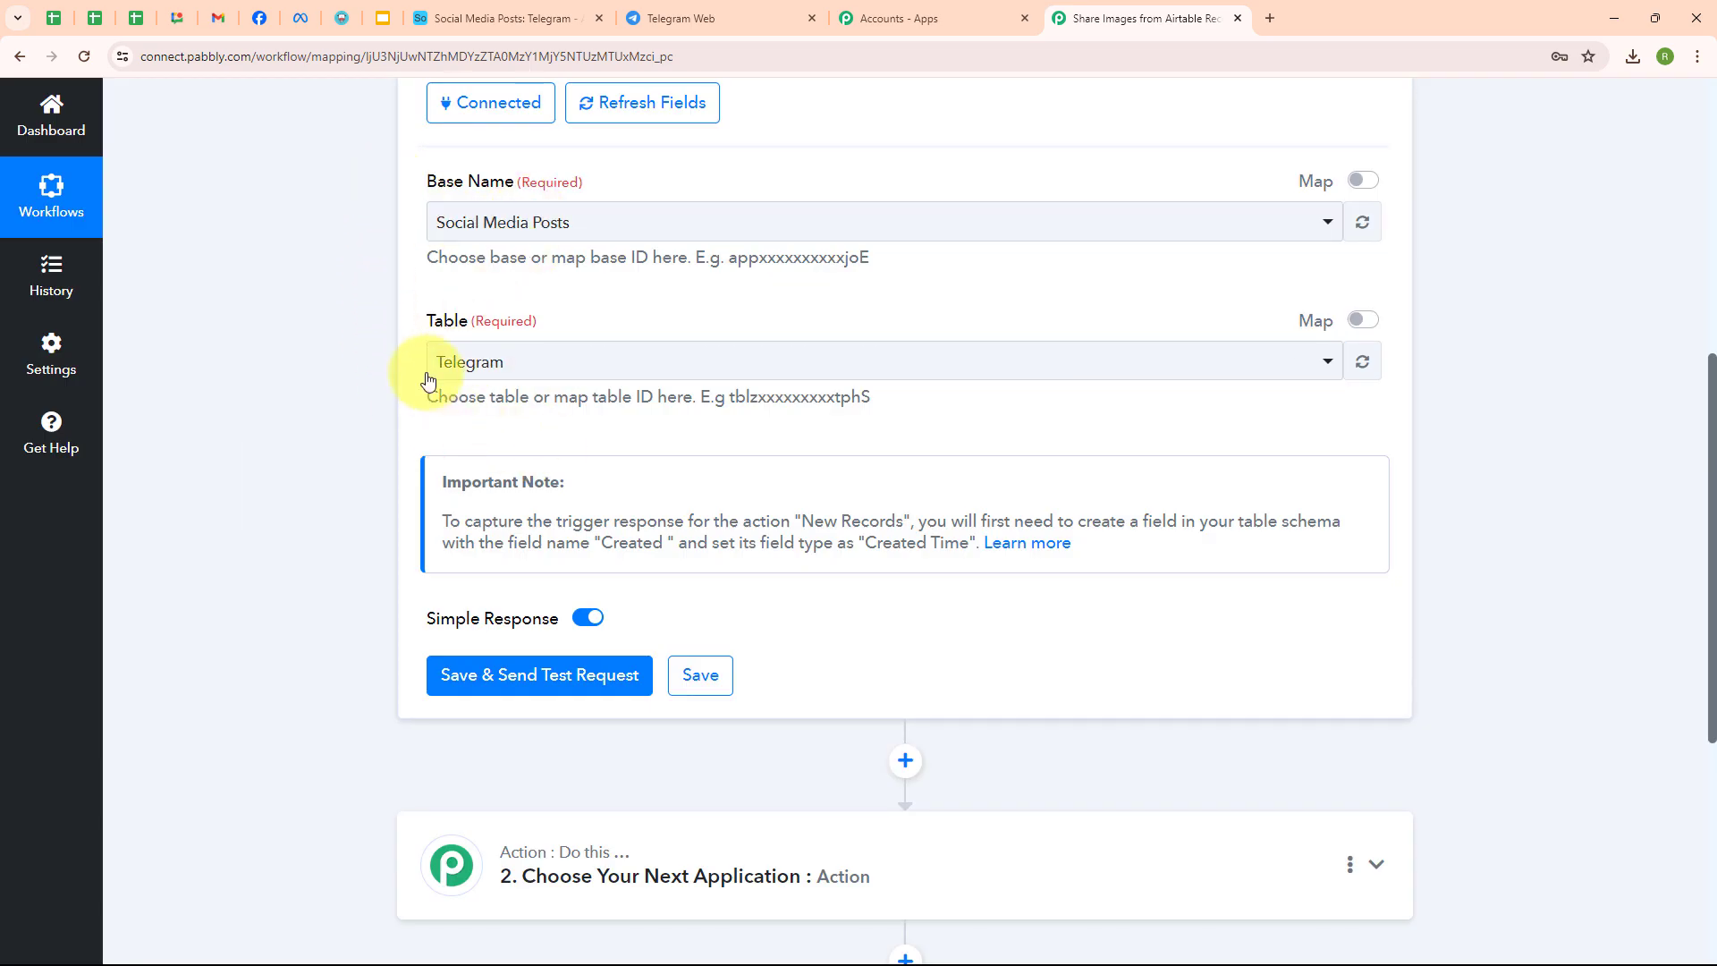
{"action": "left_click", "coordinate": [524, 19]}
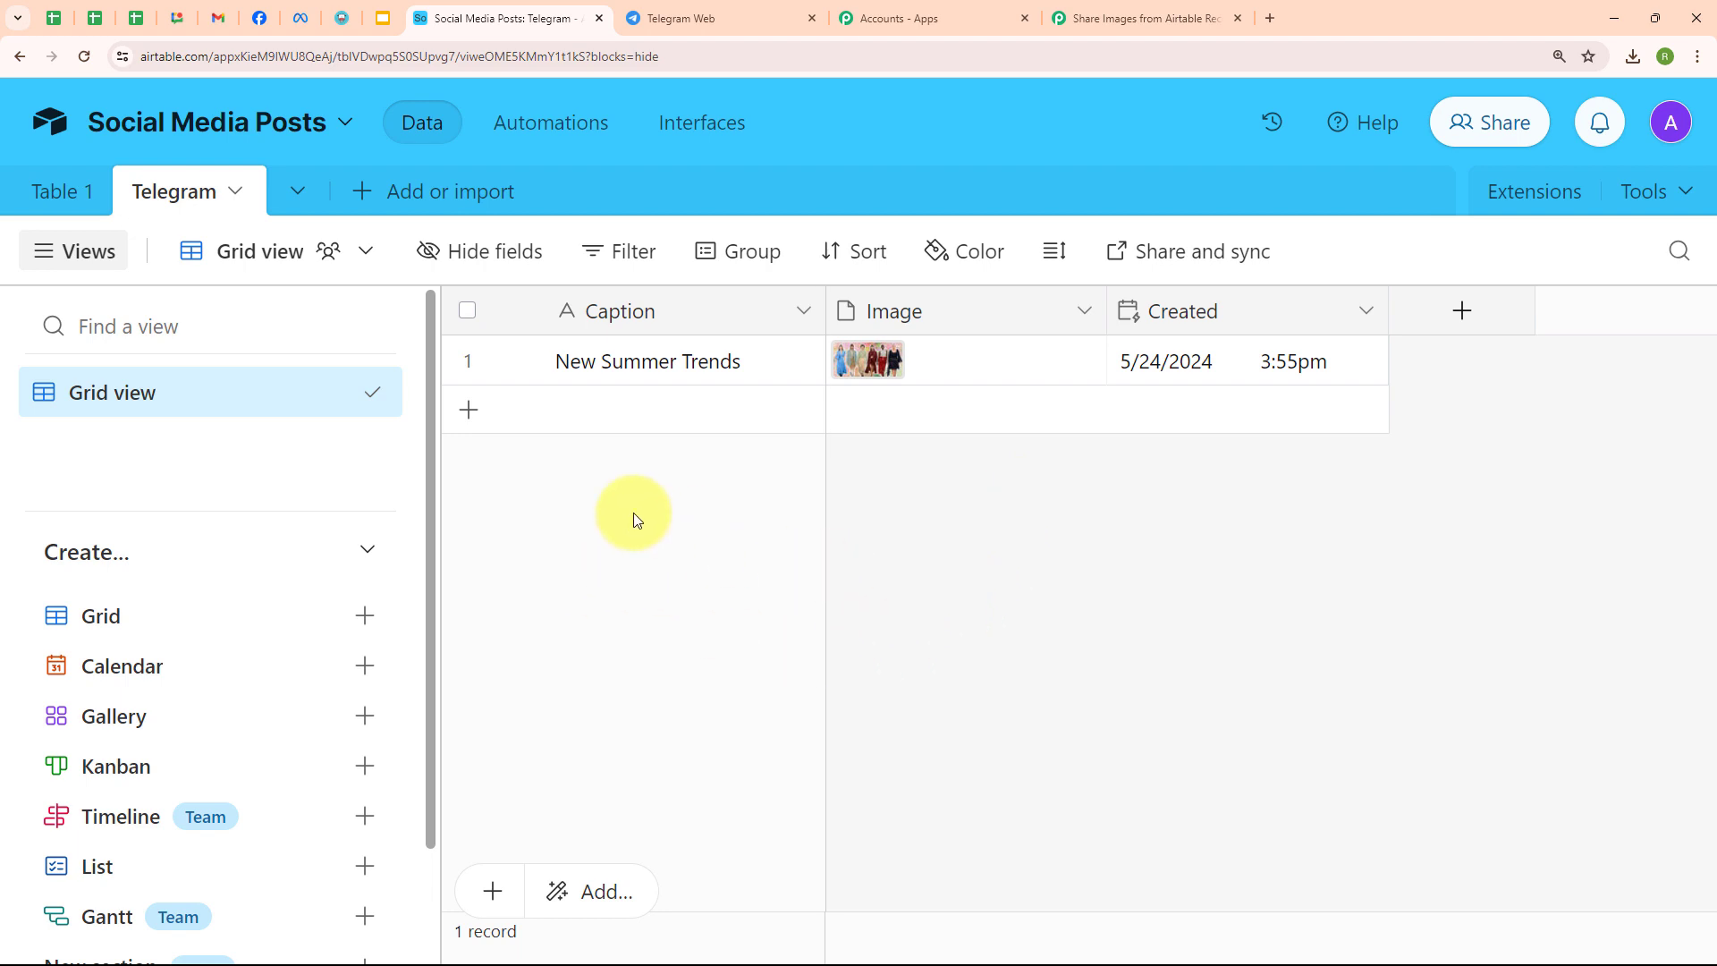
- Add a 'New Dress Launch' record with the dress photo JPG uploaded as its image
{"action": "left_click", "coordinate": [468, 414]}
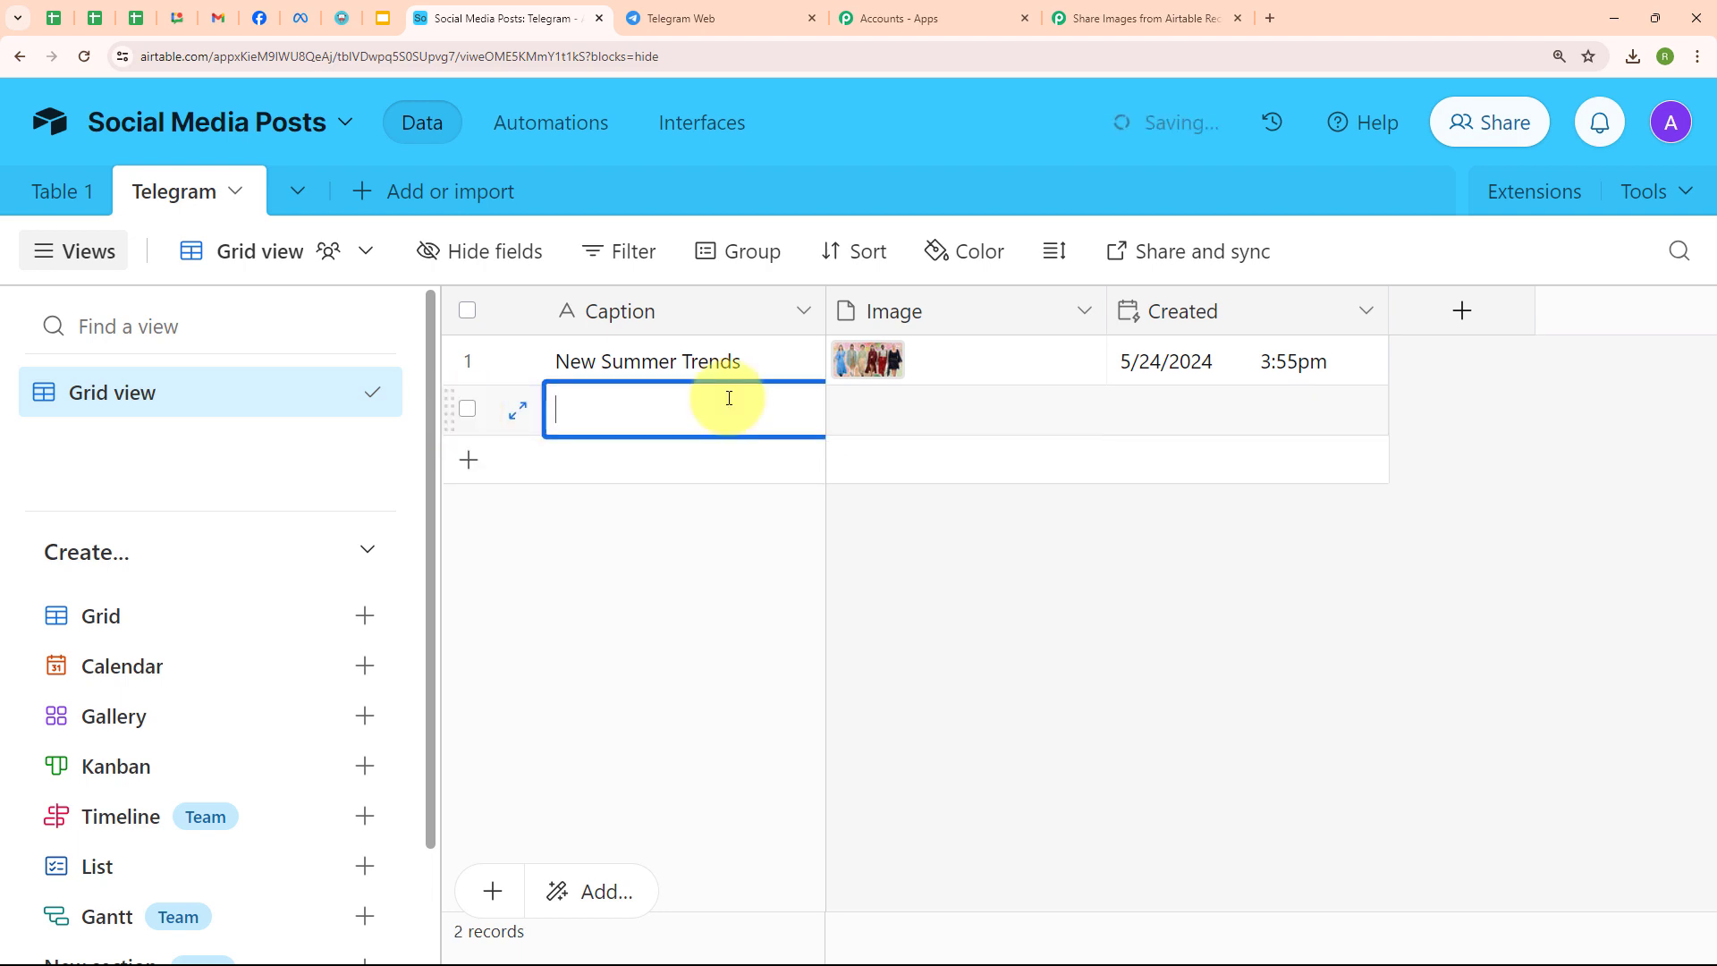
{"action": "type", "text": "New D"}
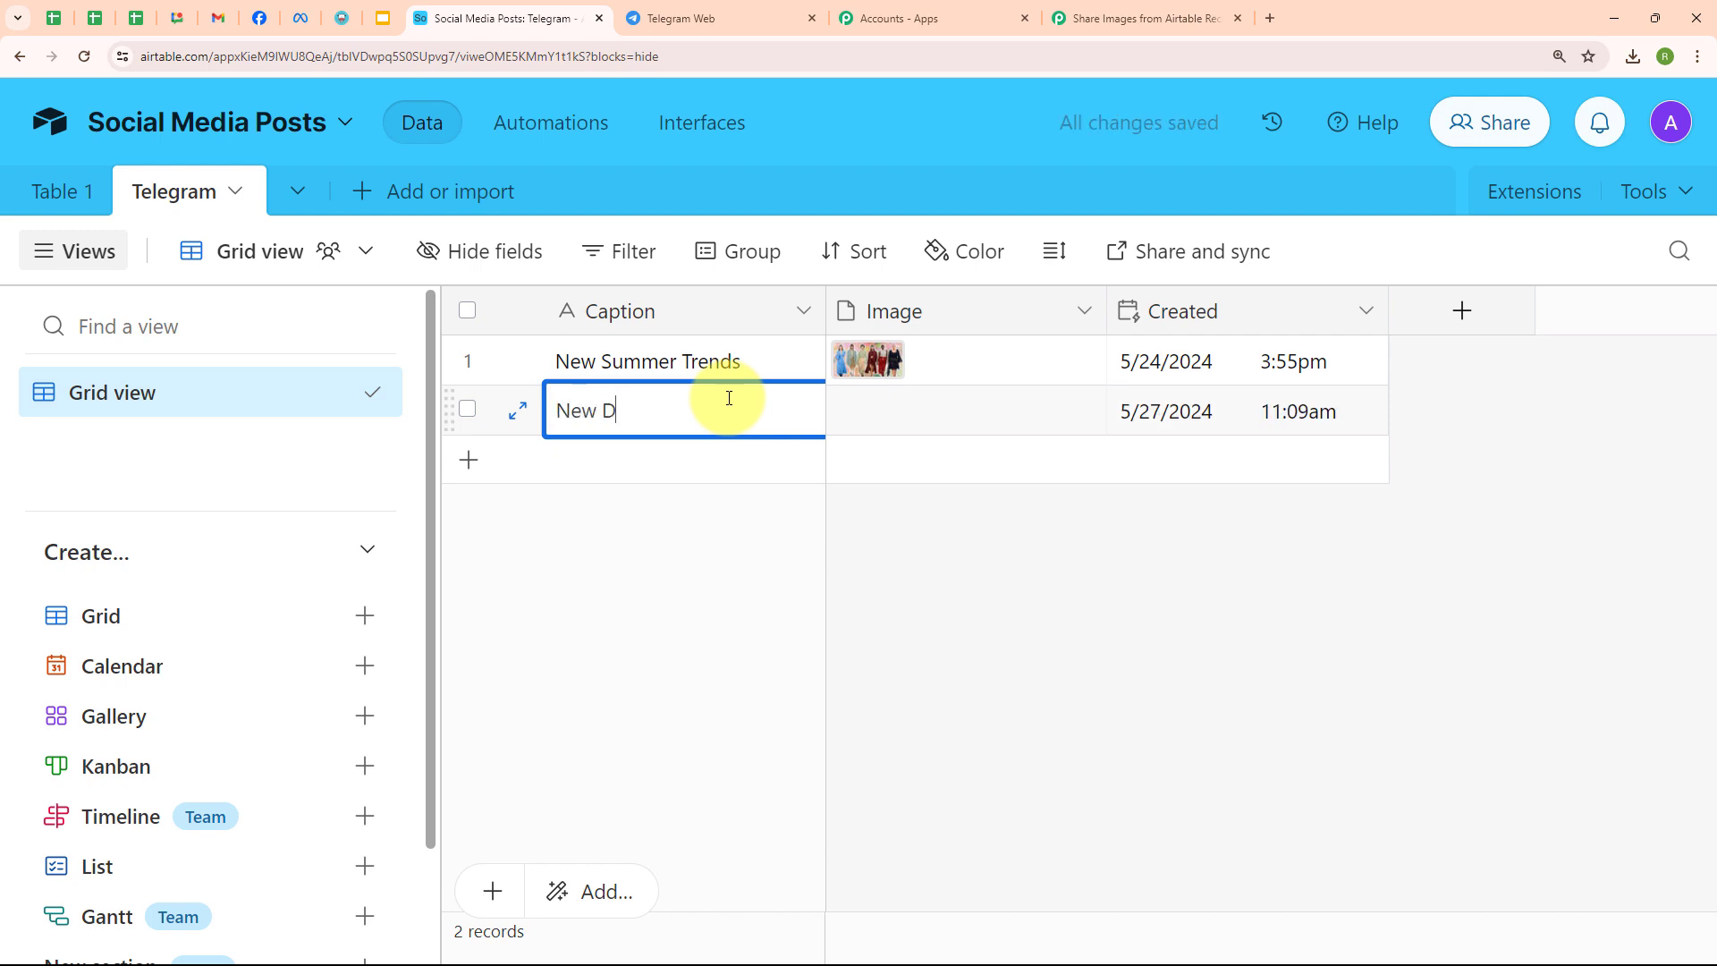
{"action": "type", "text": "ress Launch"}
{"action": "left_click", "coordinate": [942, 416]}
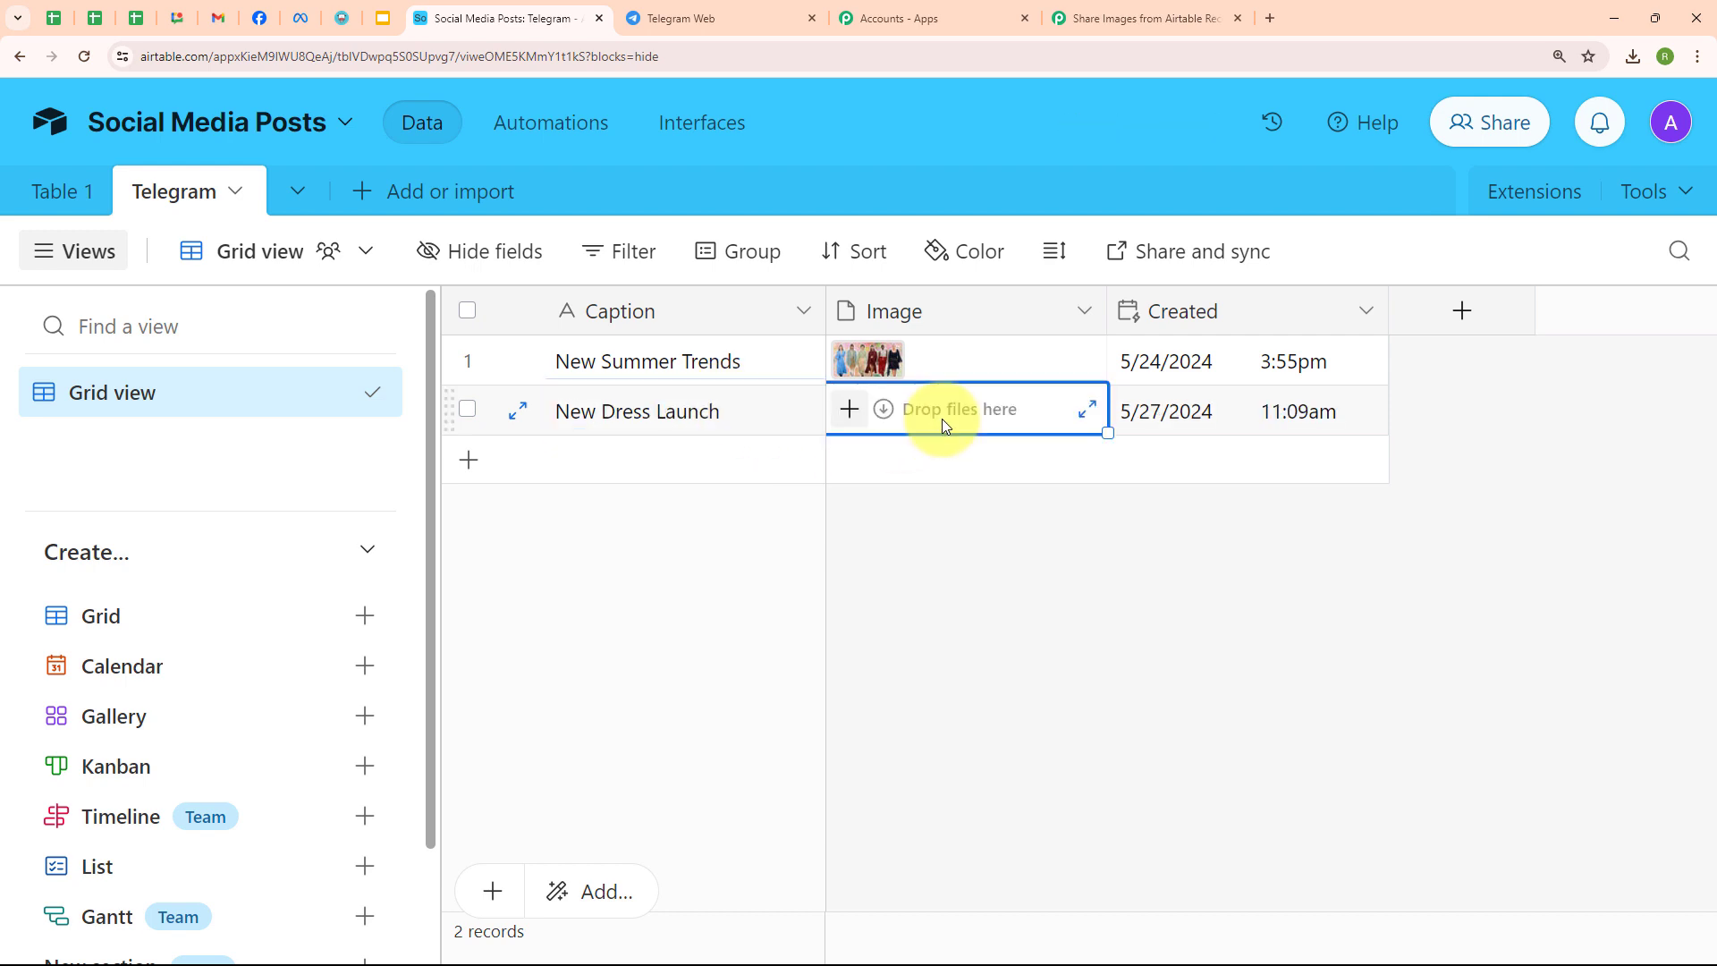
{"action": "left_click", "coordinate": [848, 414]}
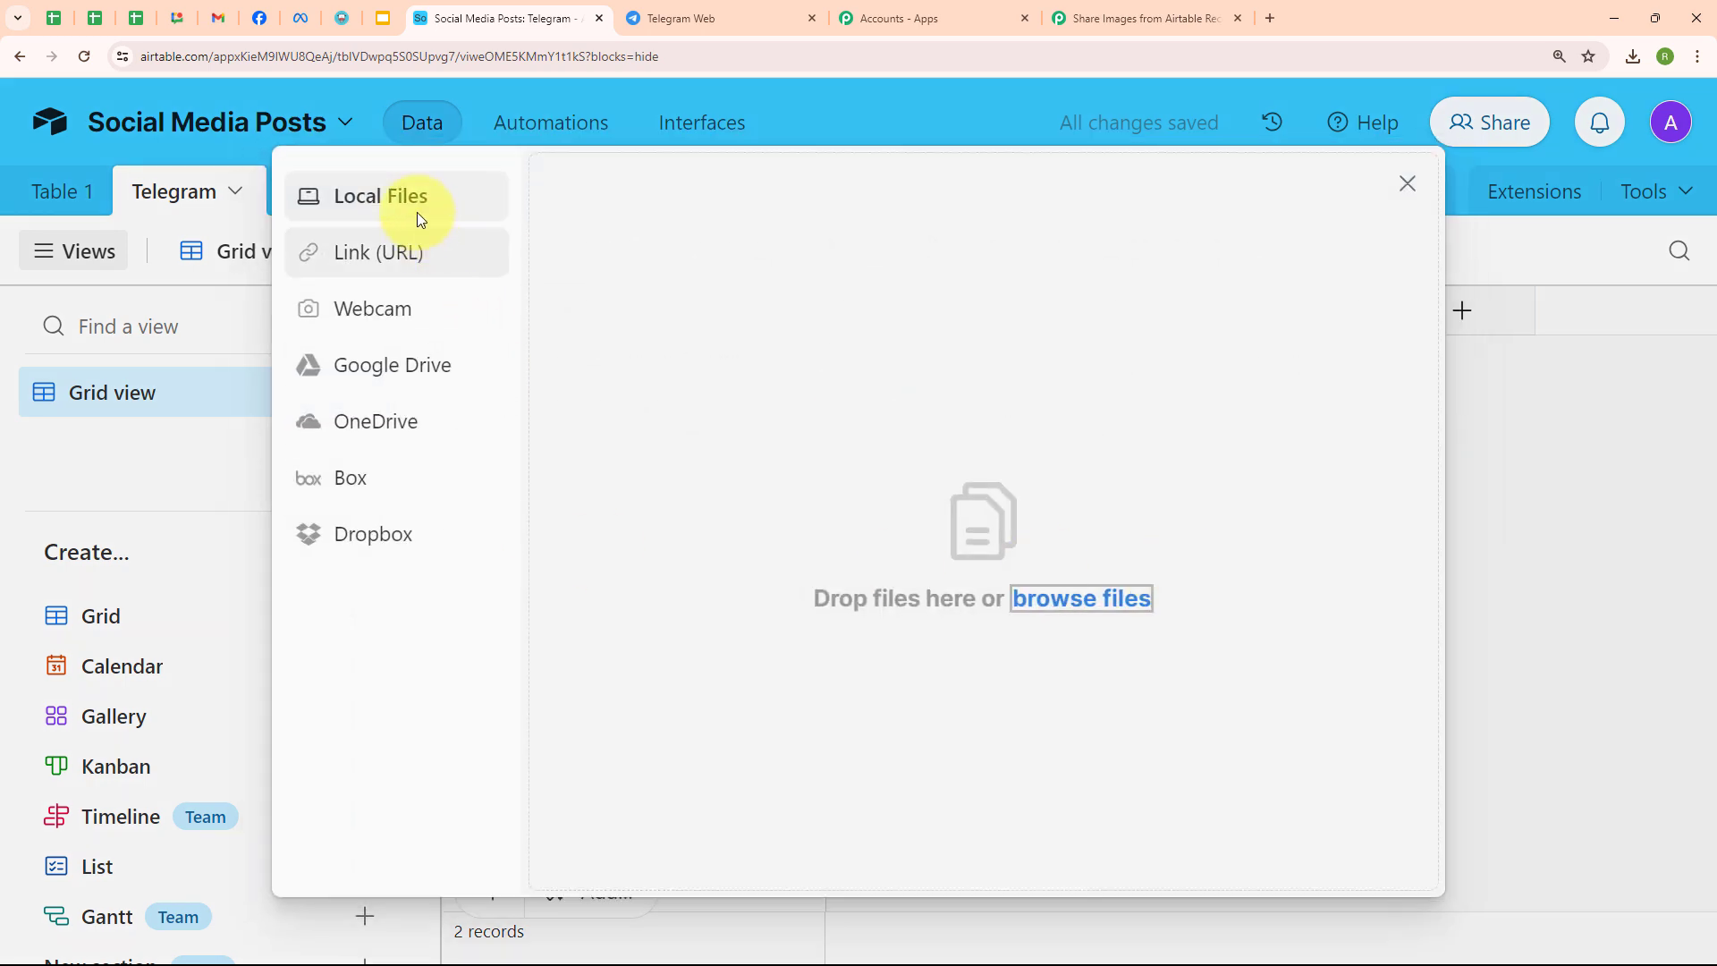
{"action": "left_click", "coordinate": [379, 205]}
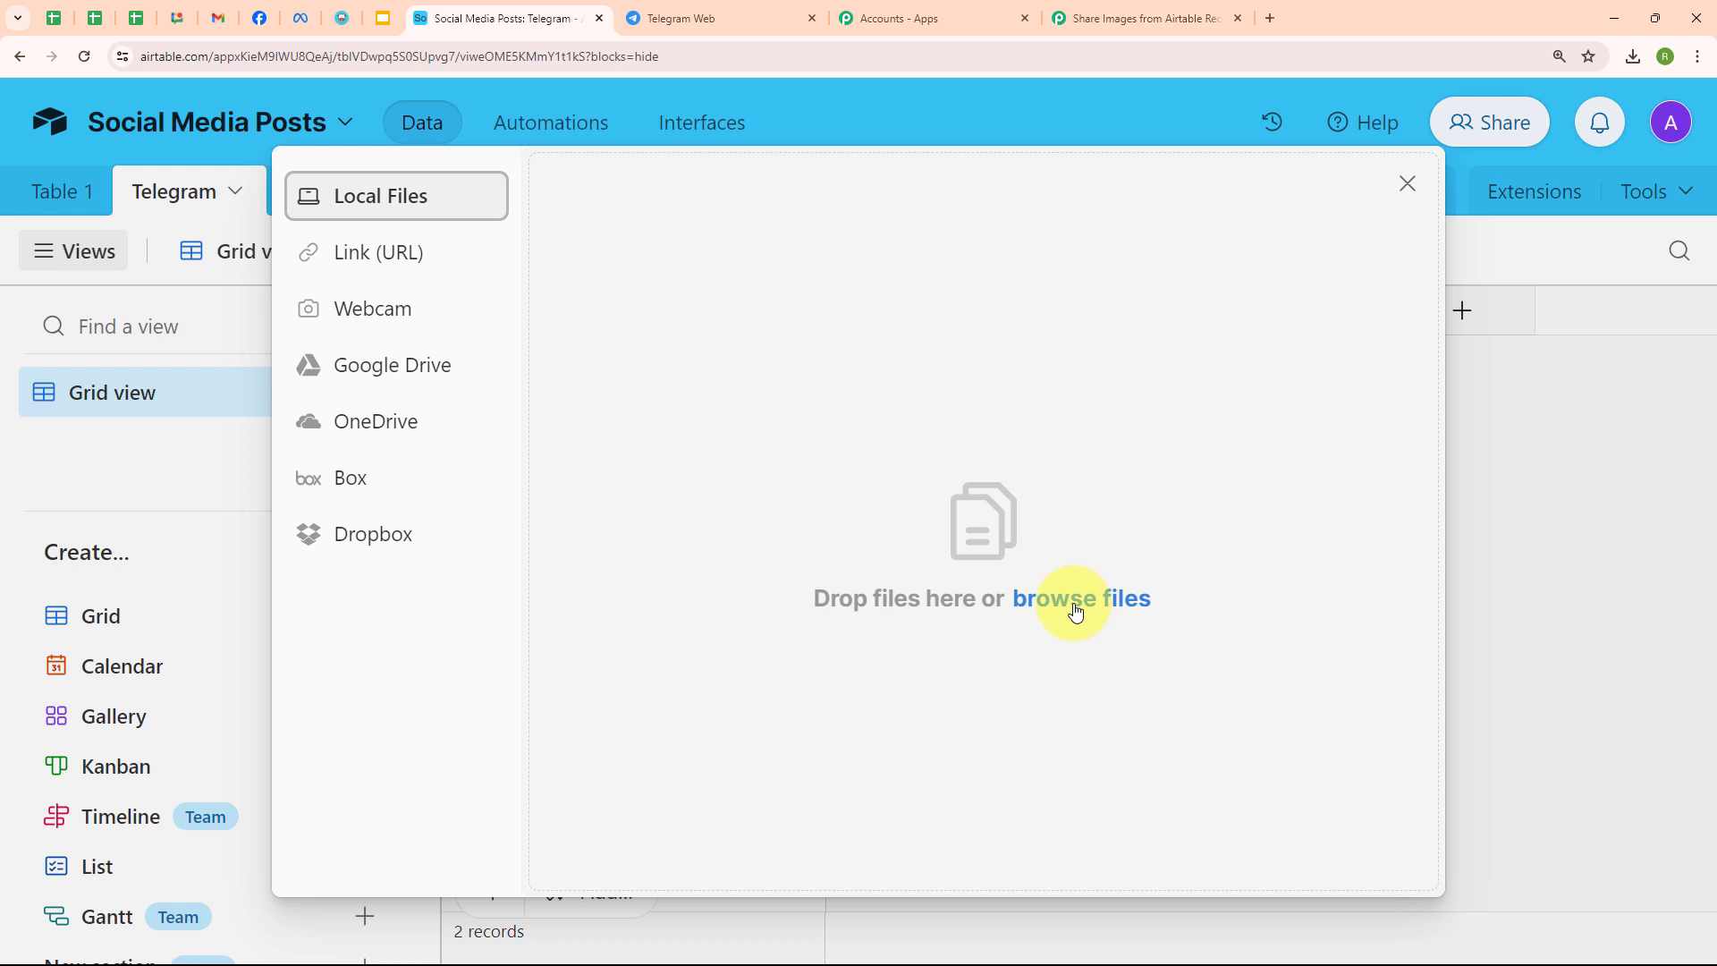
{"action": "left_click", "coordinate": [1030, 601]}
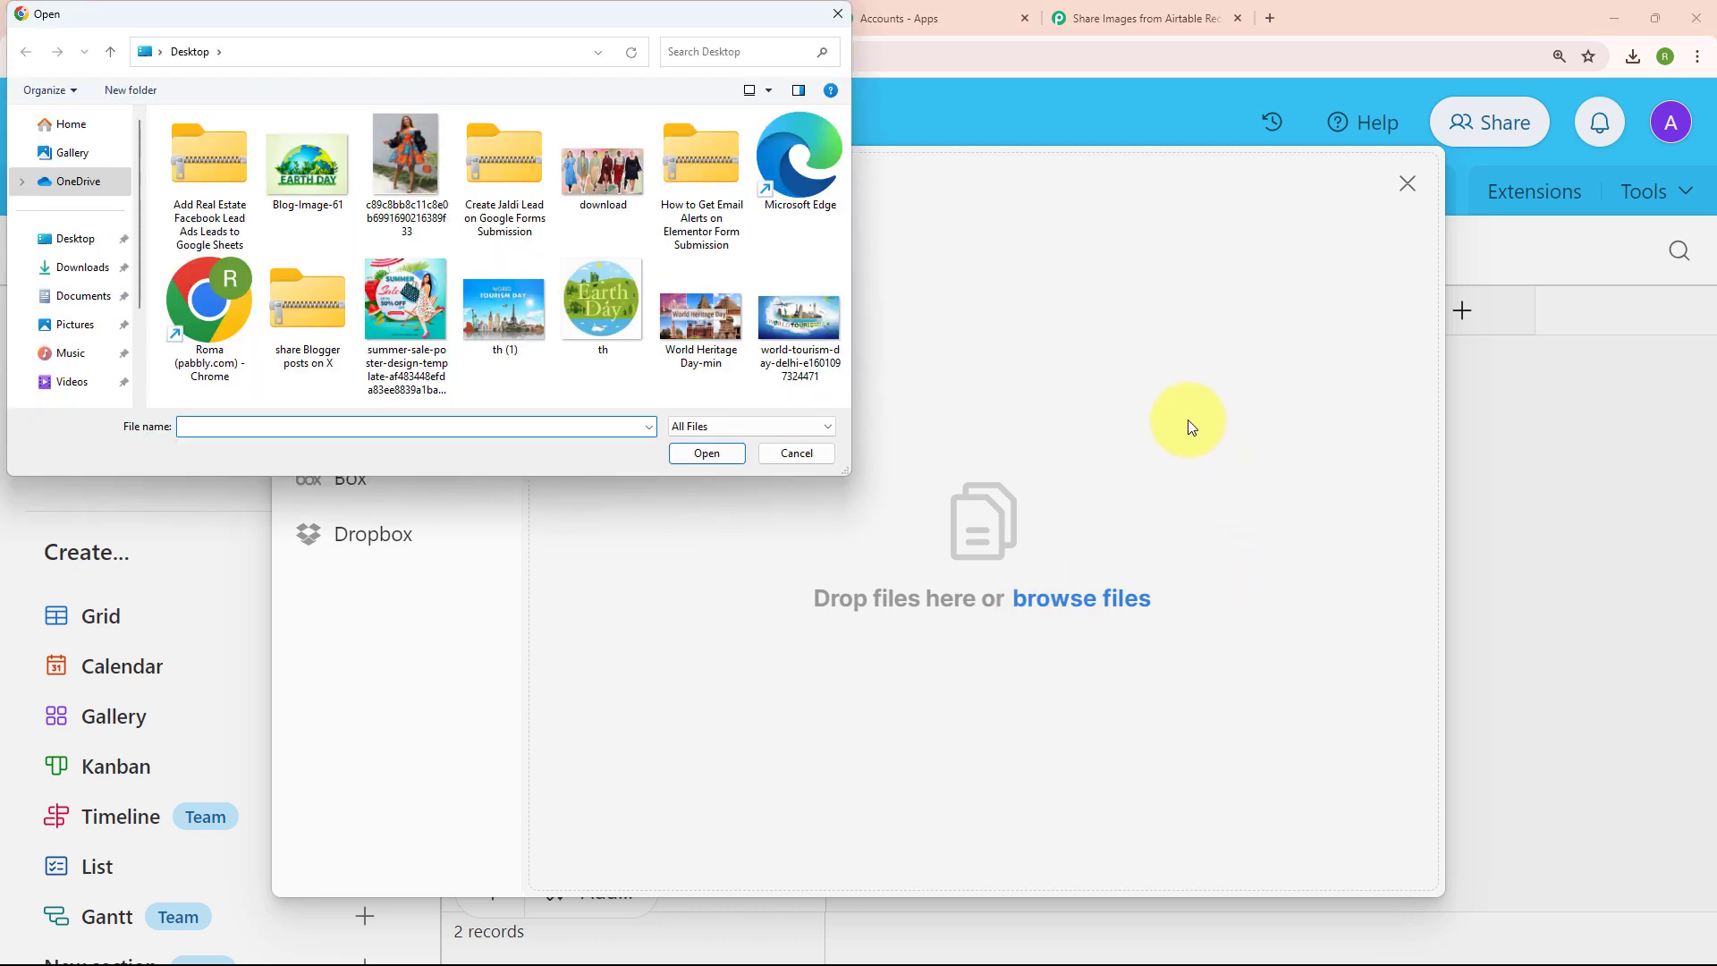
{"action": "double_click", "coordinate": [423, 217]}
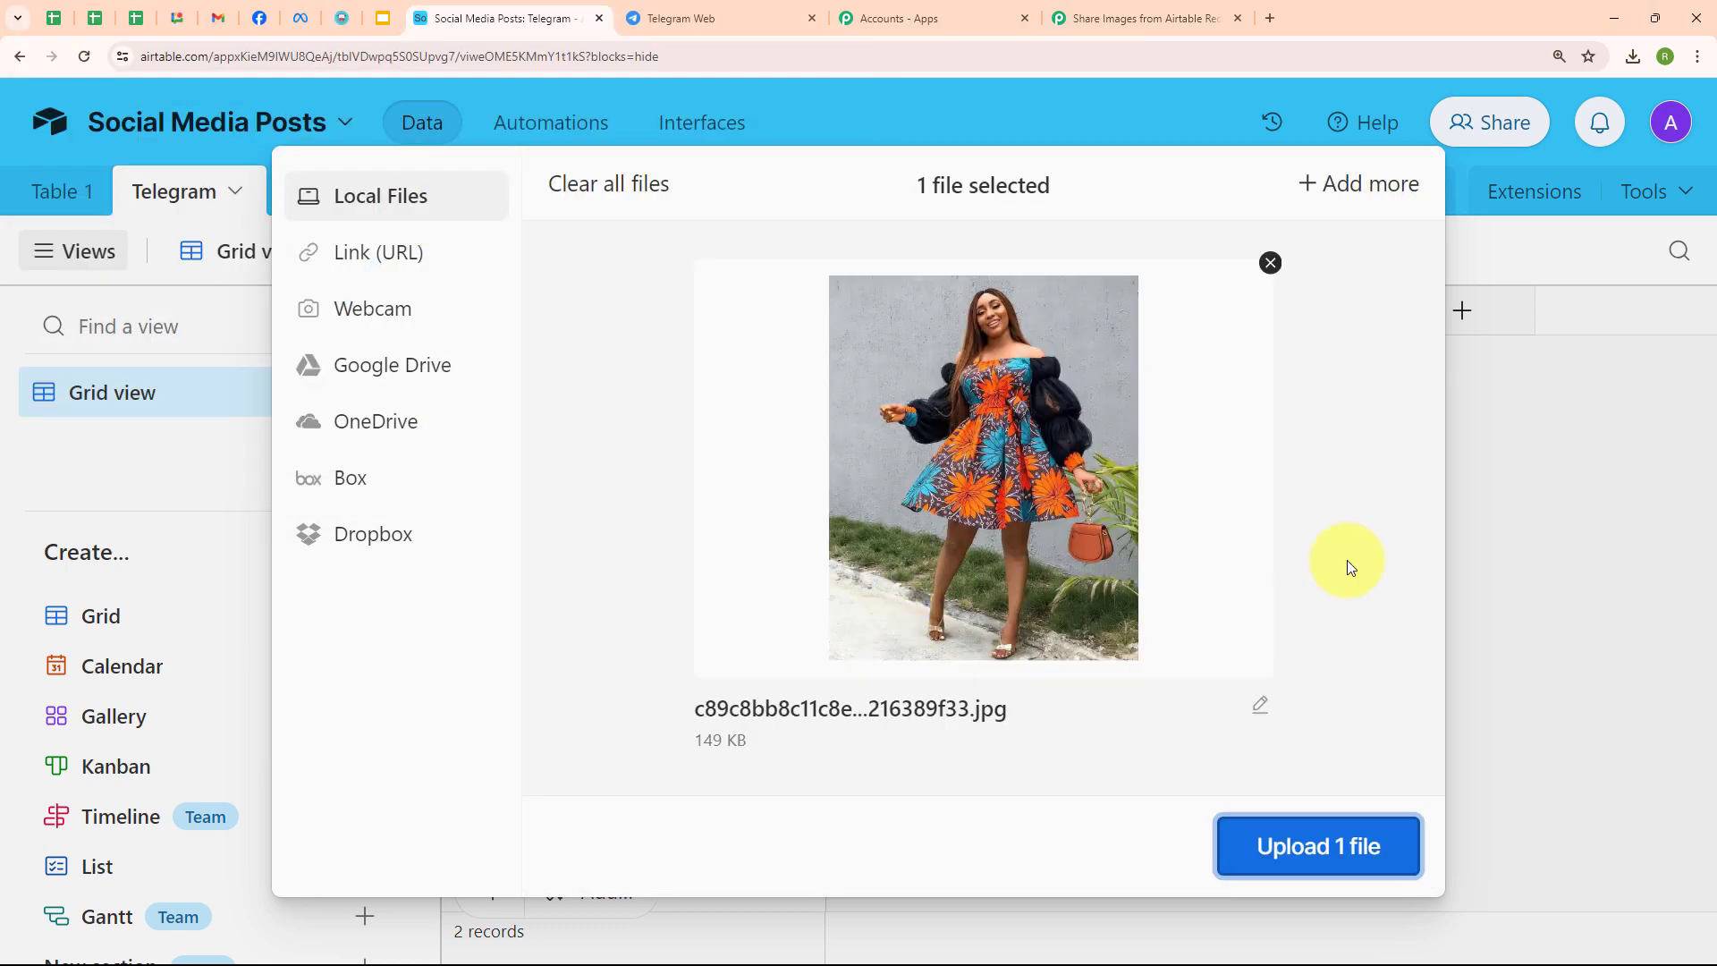
{"action": "left_click", "coordinate": [1334, 867]}
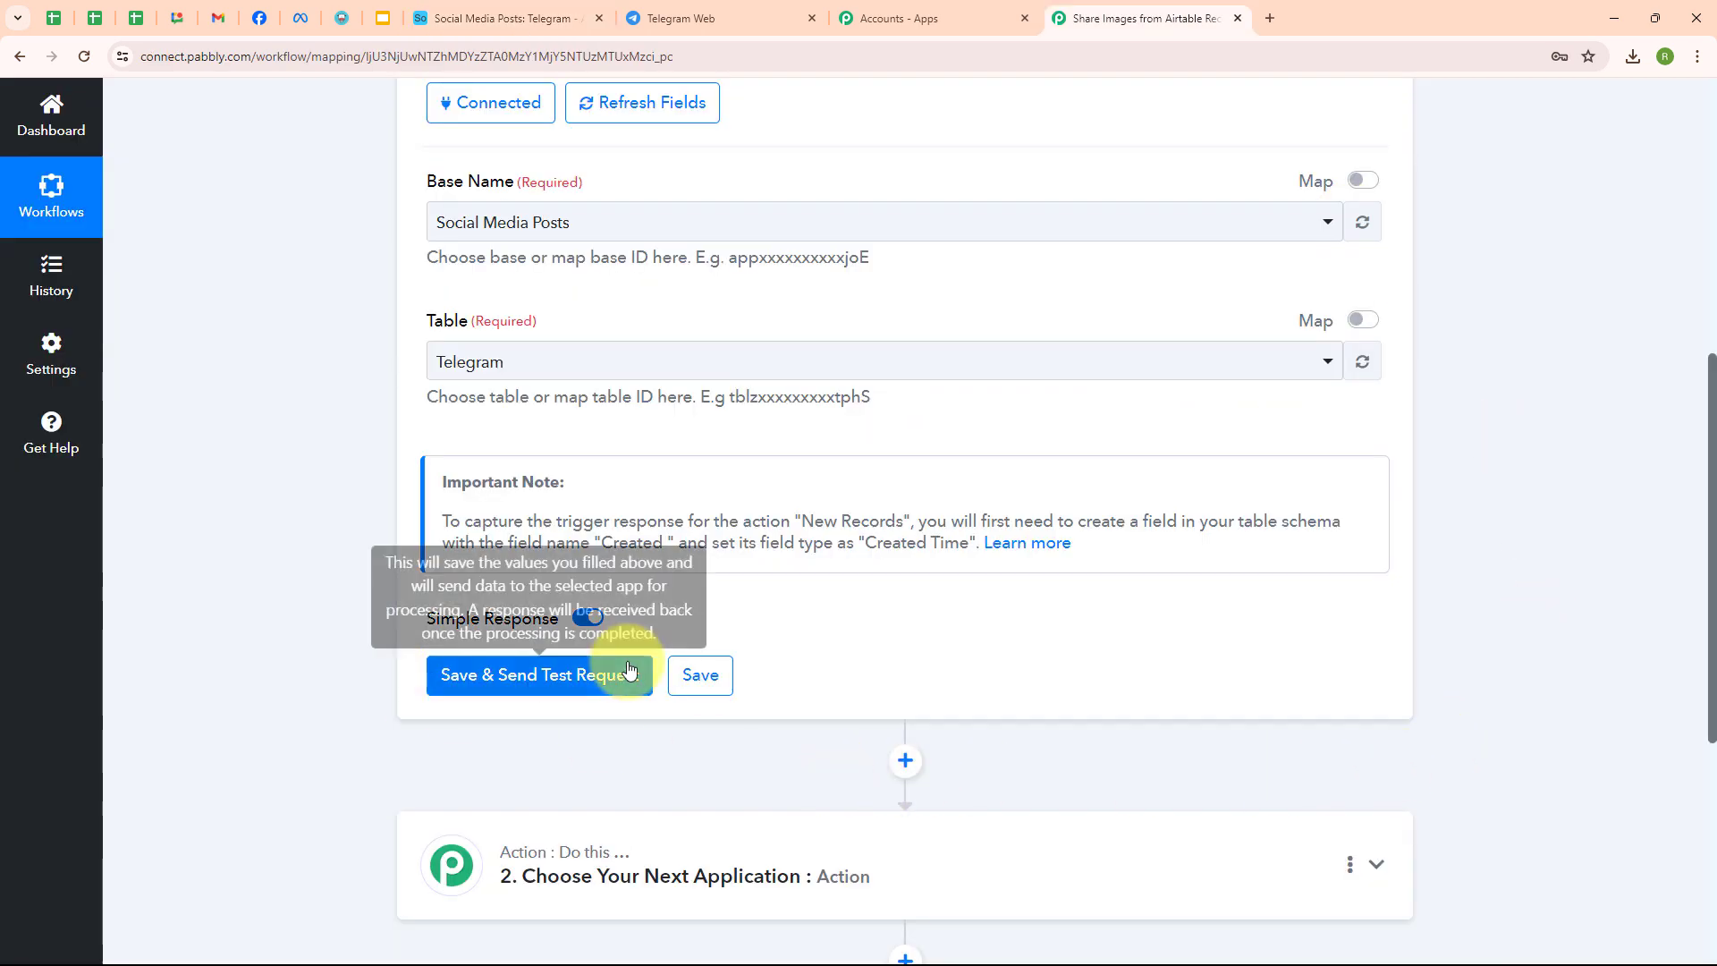
- Save the trigger and send a test request, reviewing the returned image details and Created time
{"action": "left_click", "coordinate": [536, 678]}
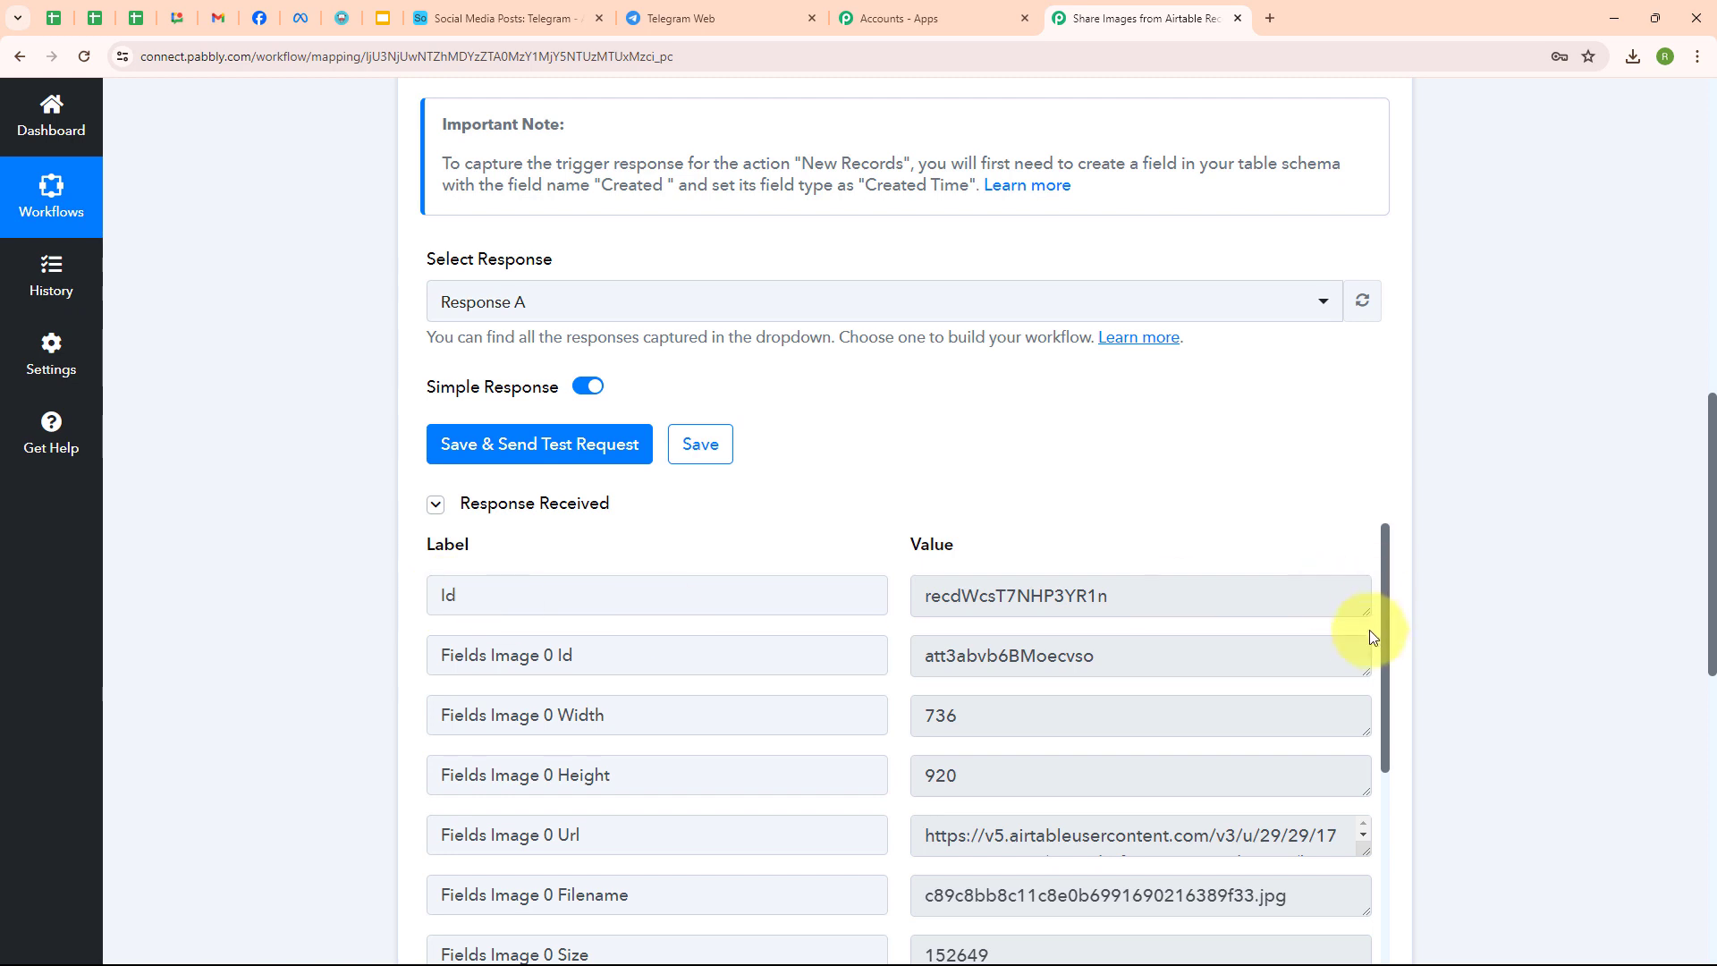
{"action": "scroll", "coordinate": [1374, 641], "scroll_direction": "down", "scroll_amount": 3}
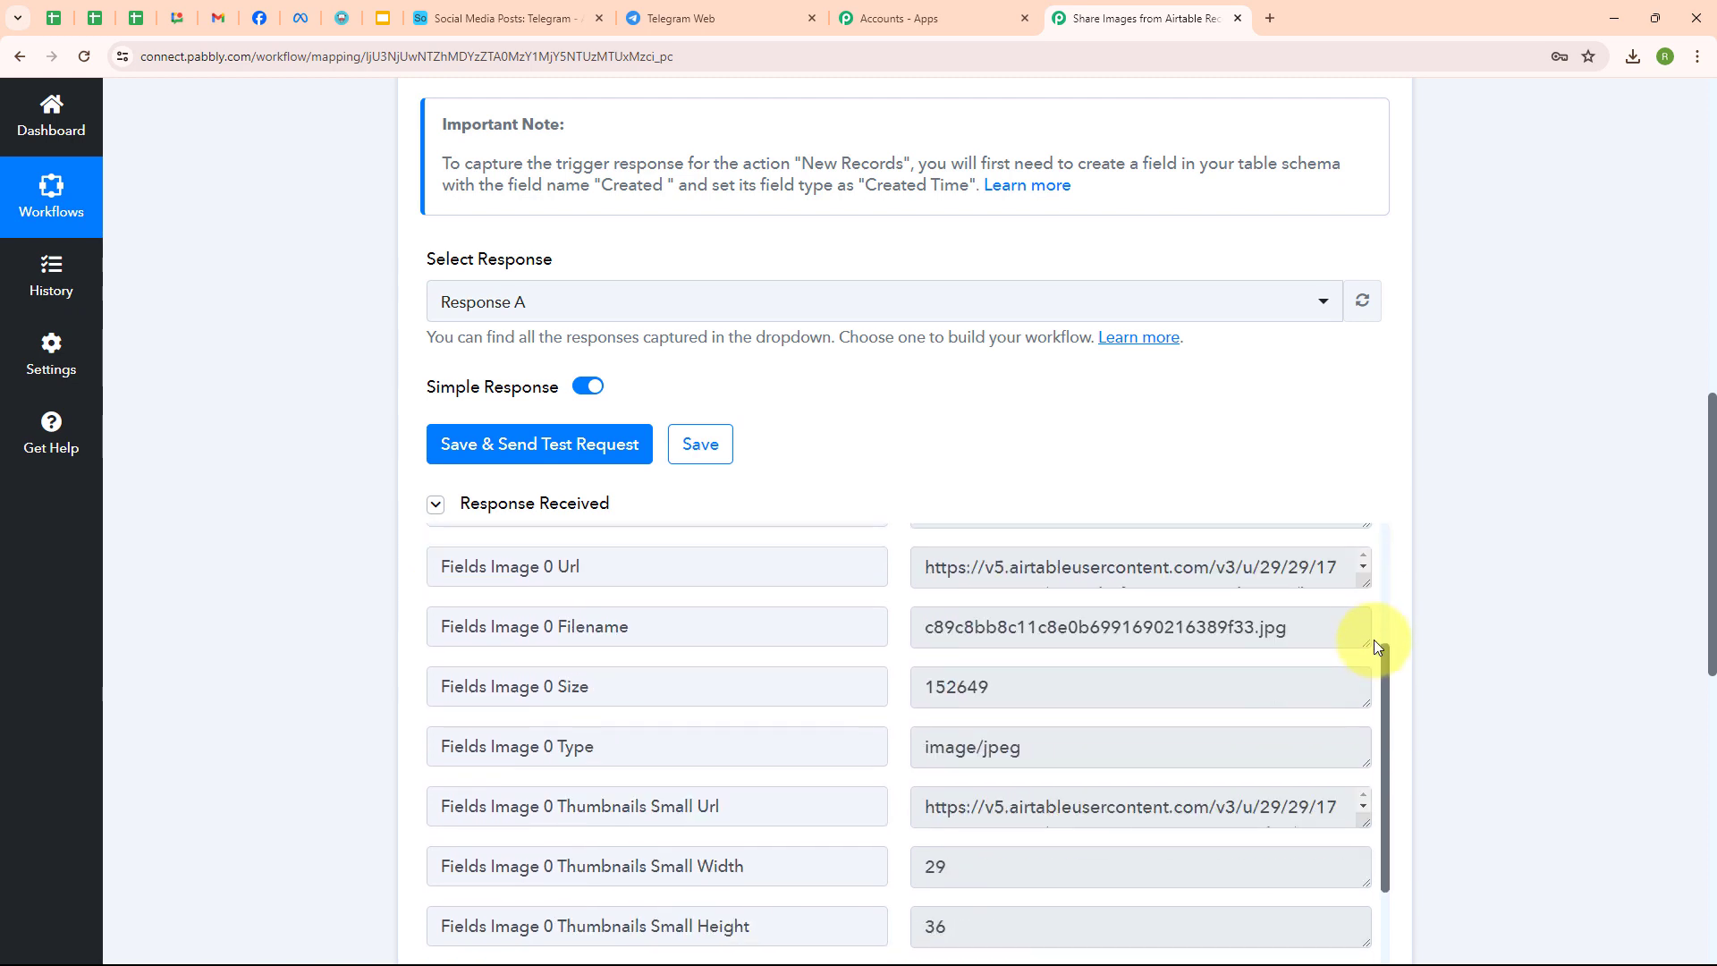
{"action": "scroll", "coordinate": [1229, 761], "scroll_direction": "down", "scroll_amount": 3}
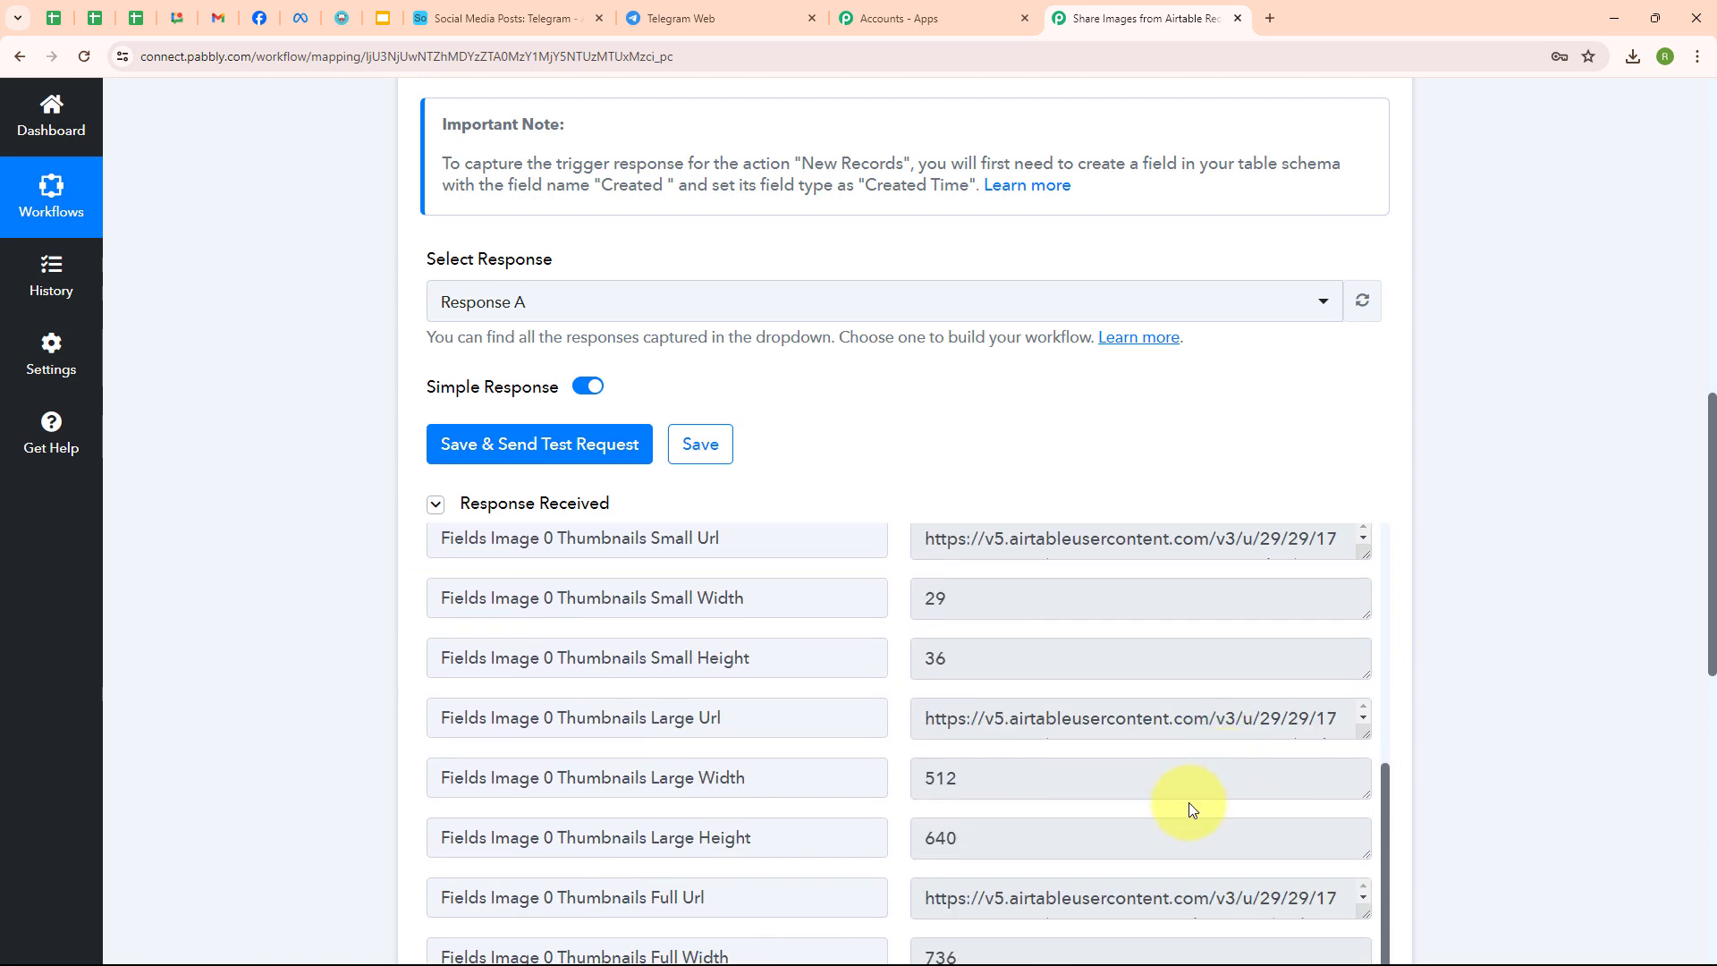
{"action": "scroll", "coordinate": [1128, 800], "scroll_direction": "down", "scroll_amount": 1}
{"action": "scroll", "coordinate": [1118, 760], "scroll_direction": "down", "scroll_amount": 1}
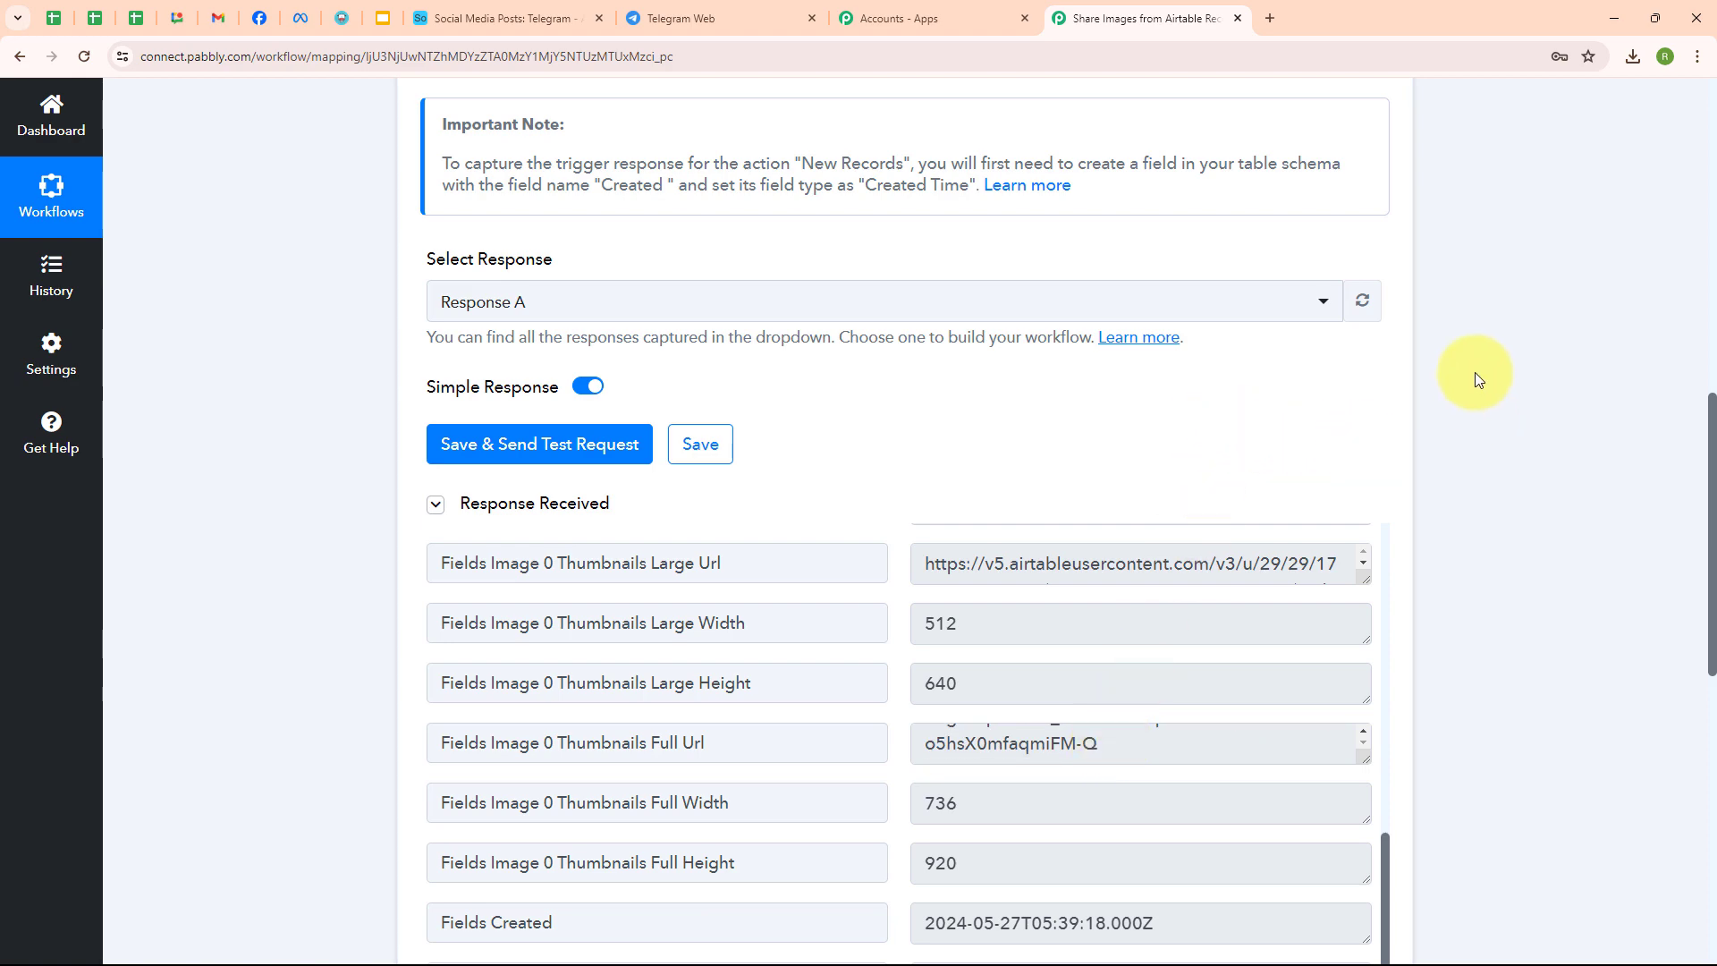
{"action": "scroll", "coordinate": [1501, 319], "scroll_direction": "up", "scroll_amount": 3}
{"action": "scroll", "coordinate": [1501, 322], "scroll_direction": "up", "scroll_amount": 6}
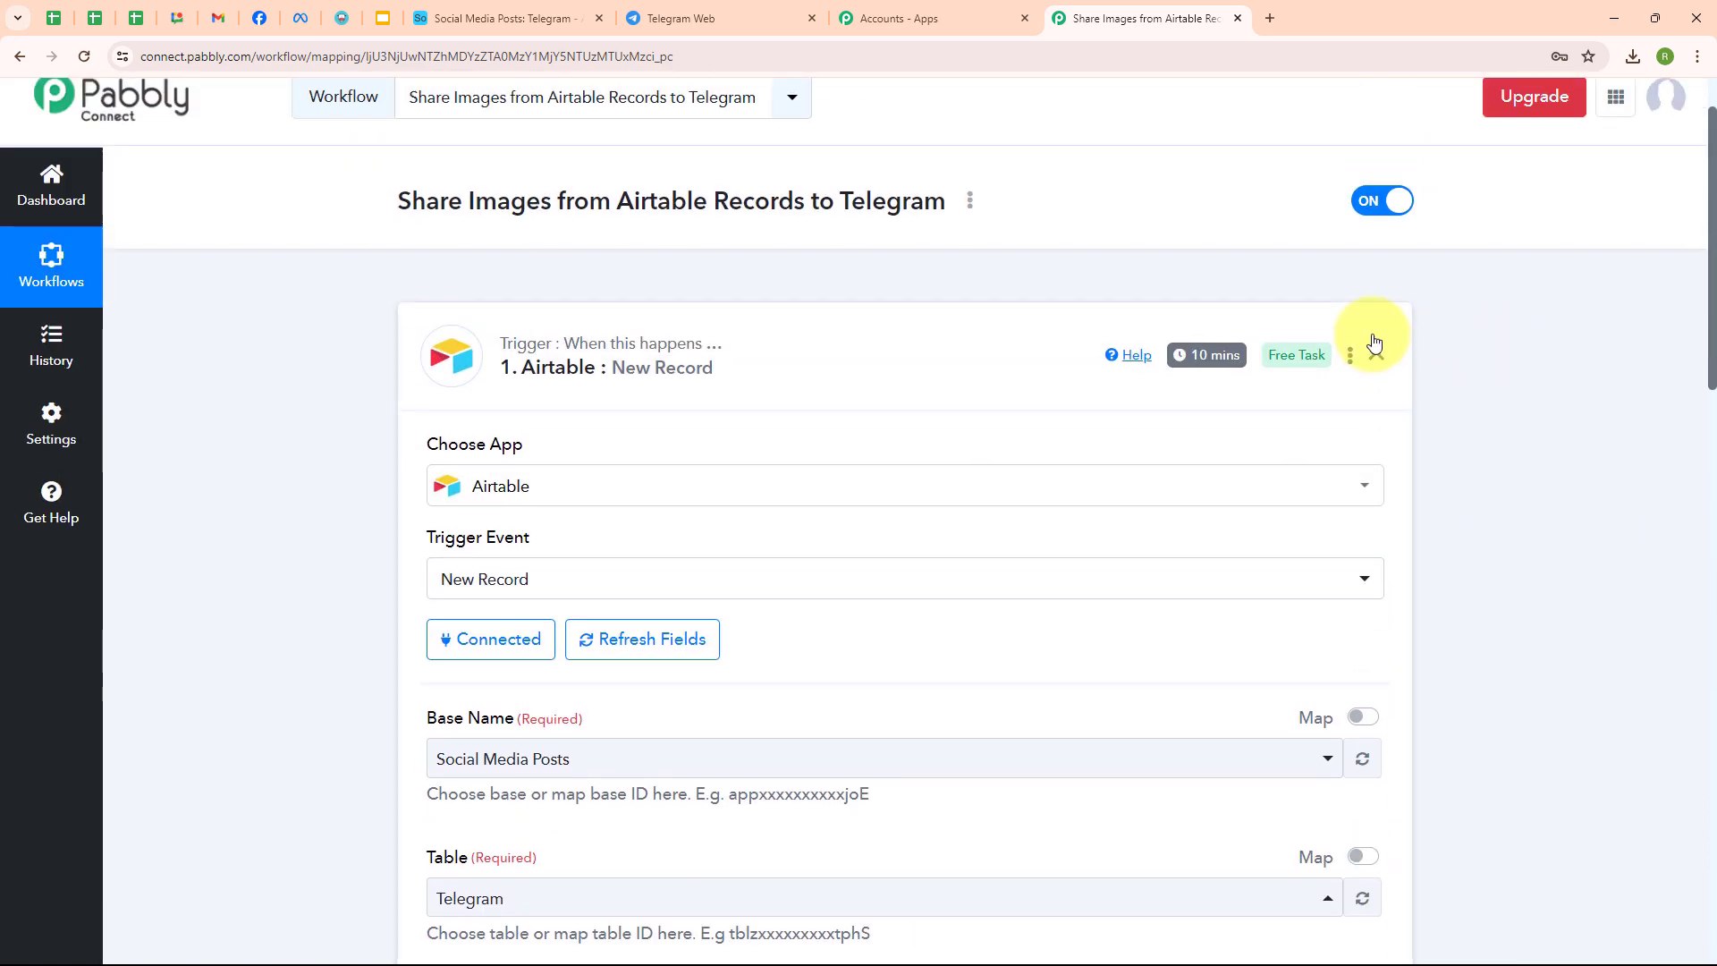
- Set the second step to the Telegram Bot app with the Send a Photo action
{"action": "left_click", "coordinate": [1375, 346]}
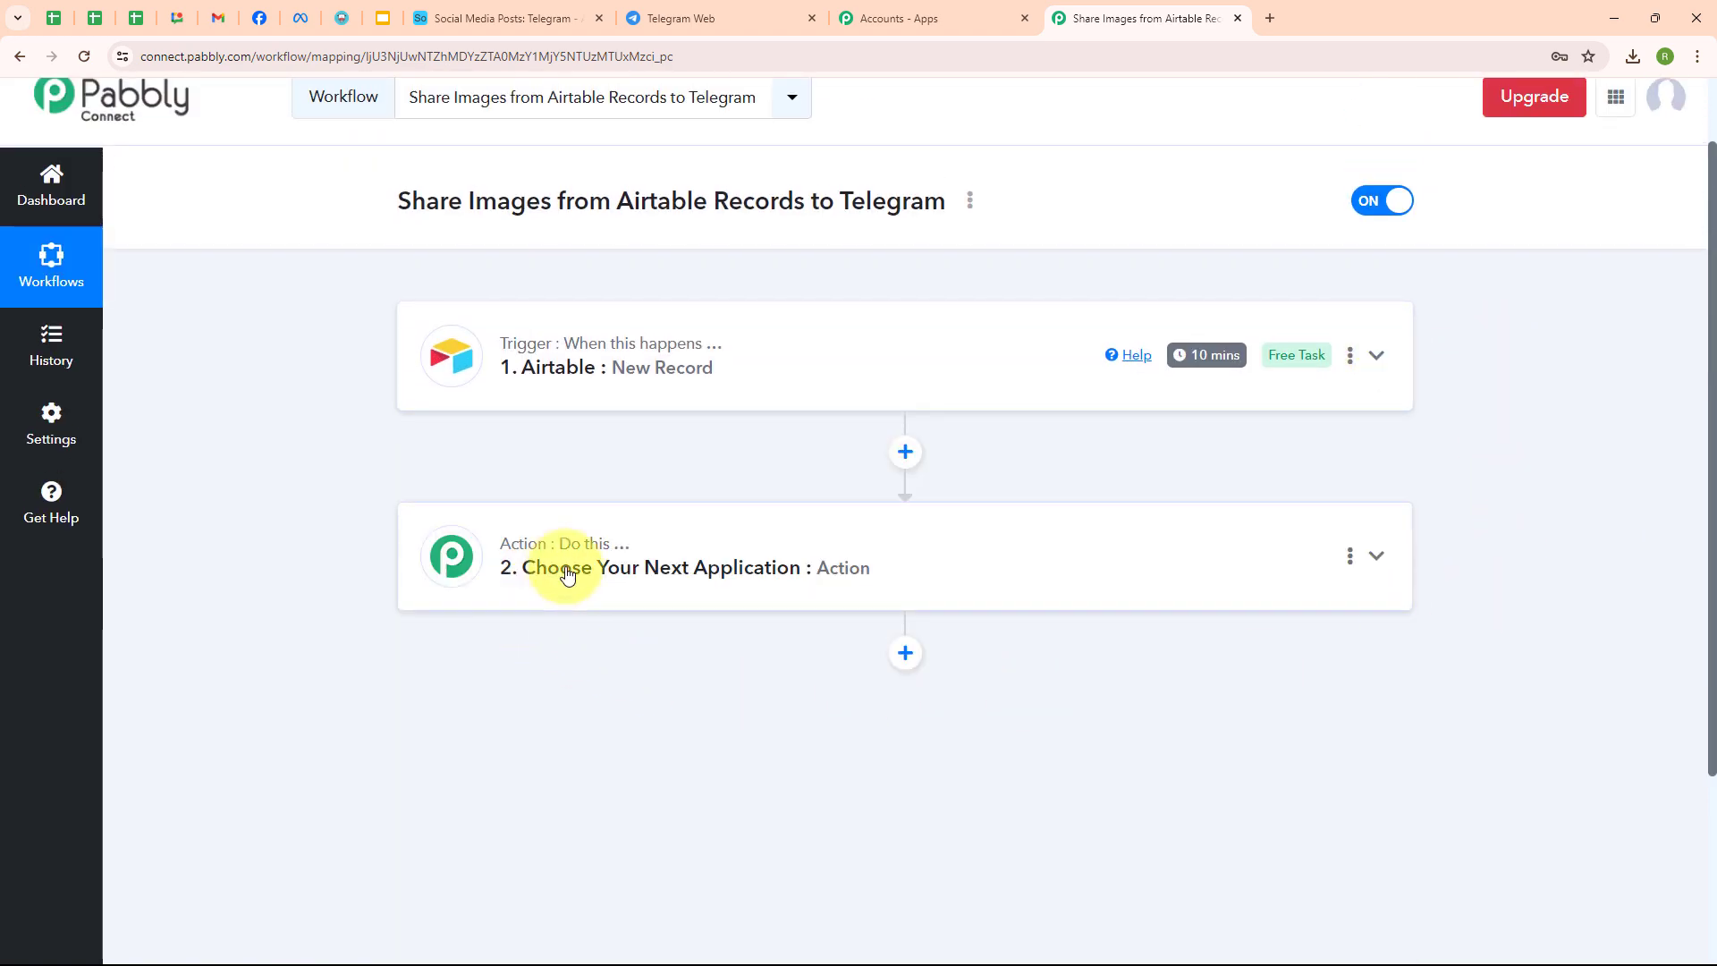
{"action": "left_click", "coordinate": [567, 574]}
{"action": "scroll", "coordinate": [567, 573], "scroll_direction": "down", "scroll_amount": 2}
{"action": "left_click", "coordinate": [556, 461]}
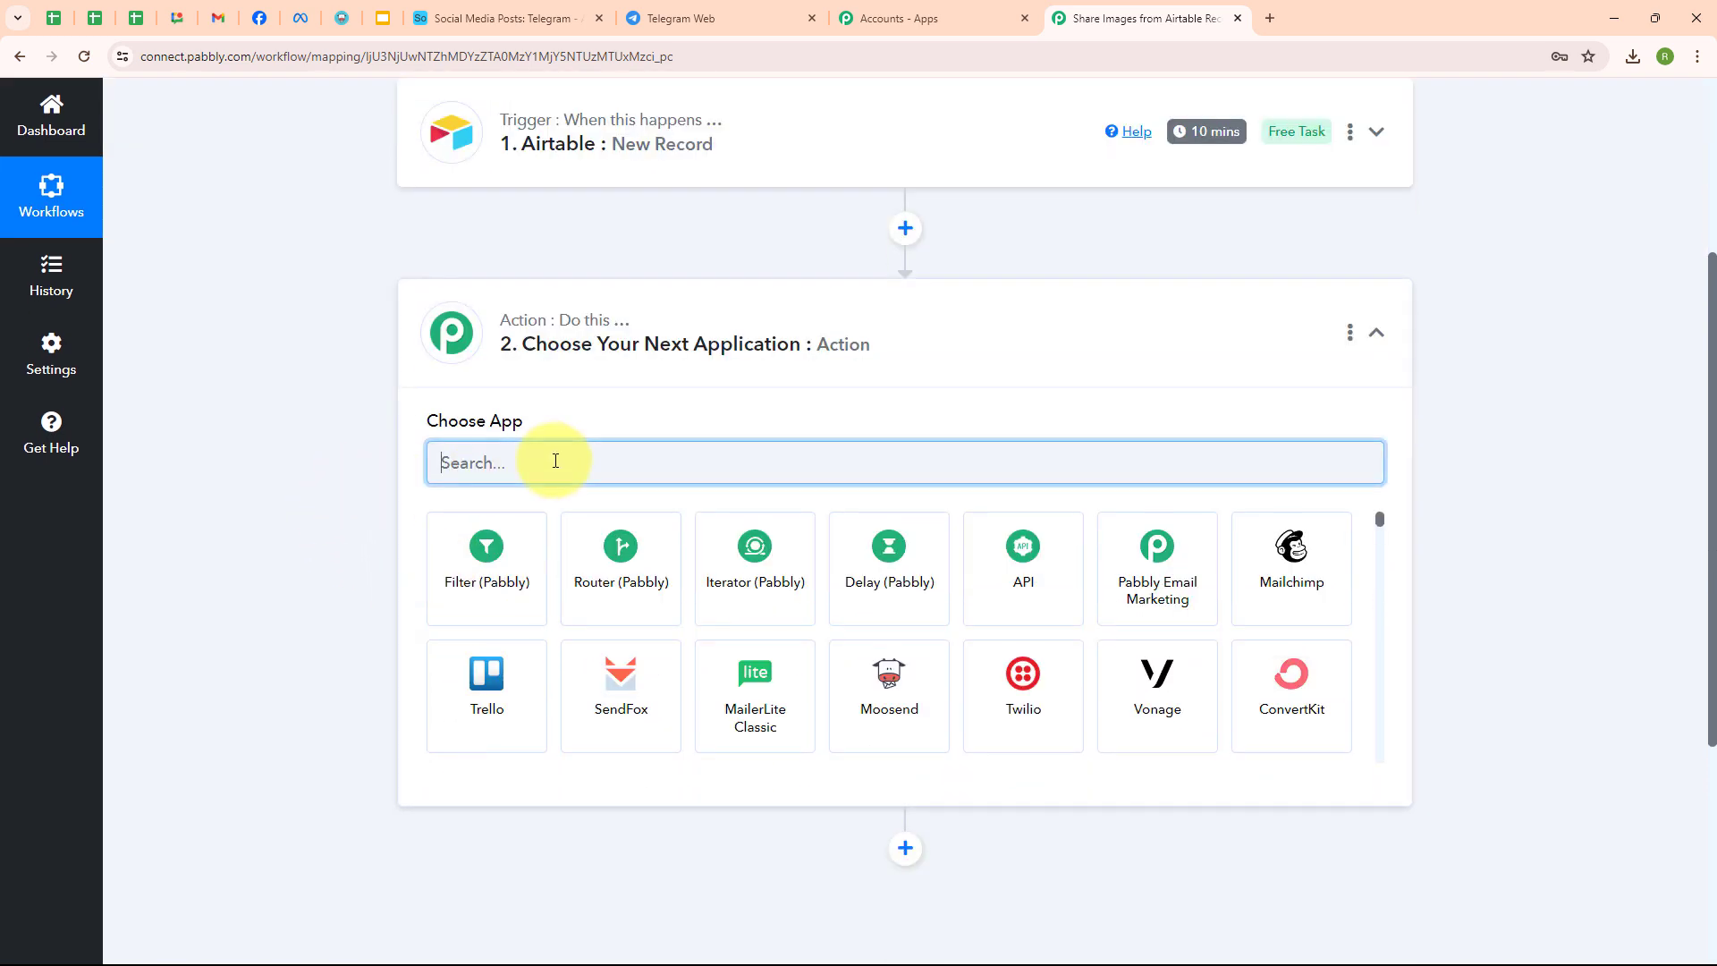
{"action": "type", "text": "Tel"}
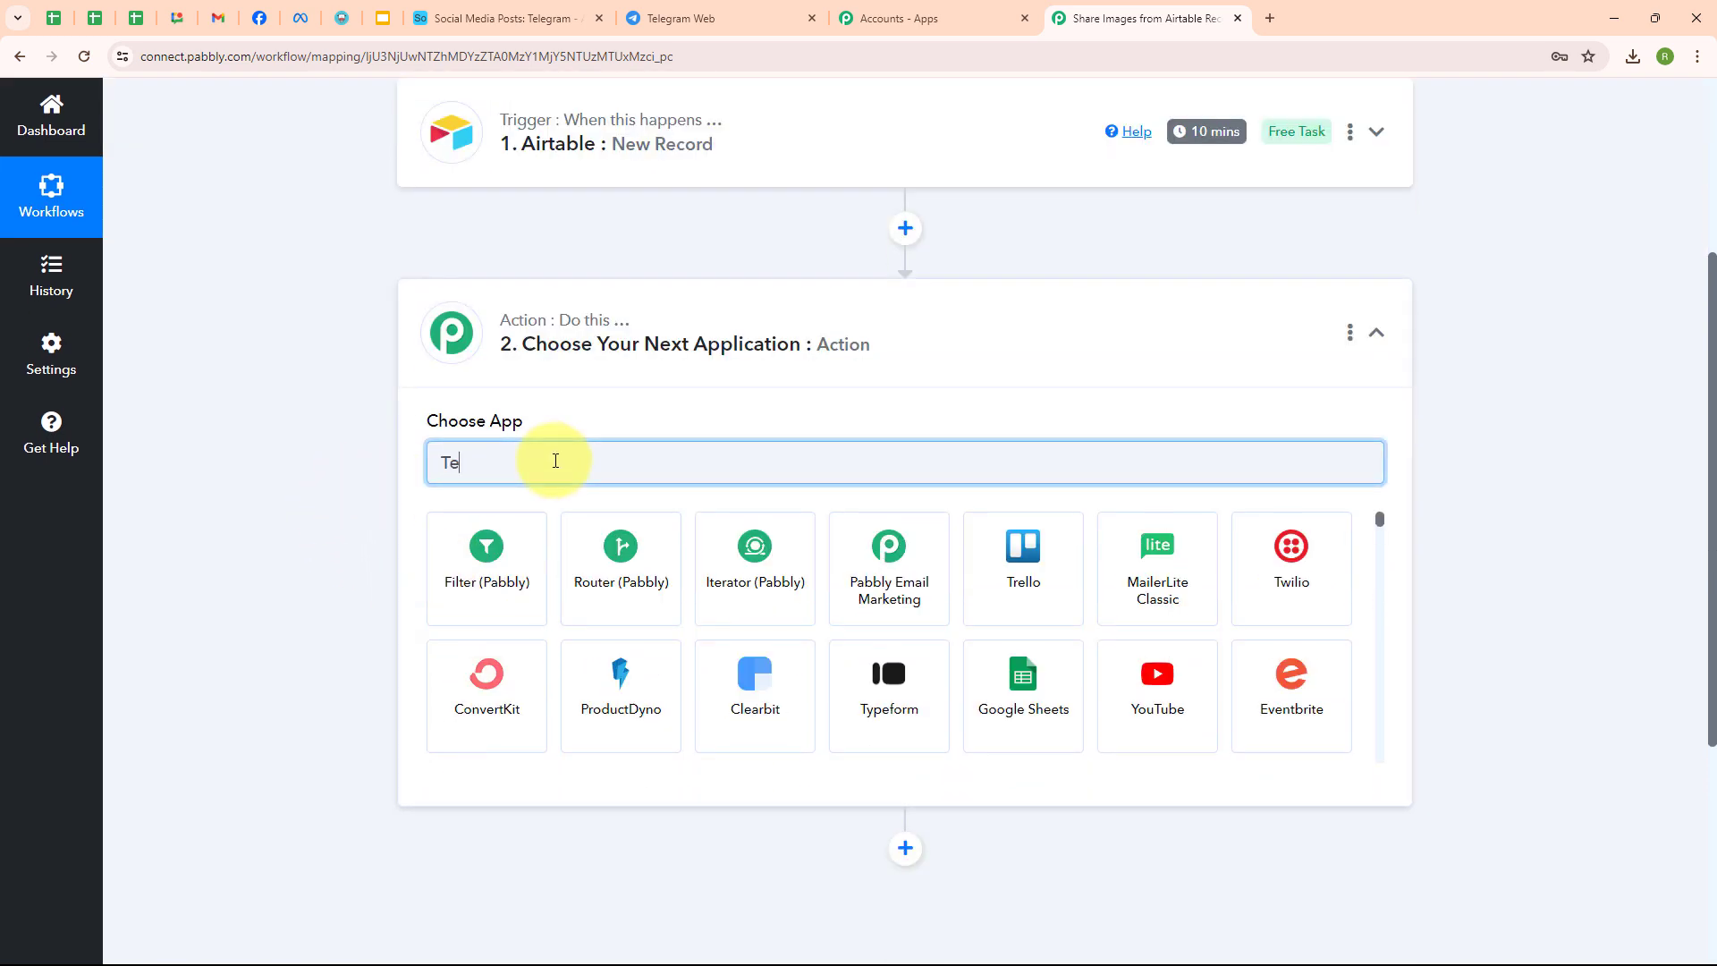
{"action": "left_click", "coordinate": [494, 547]}
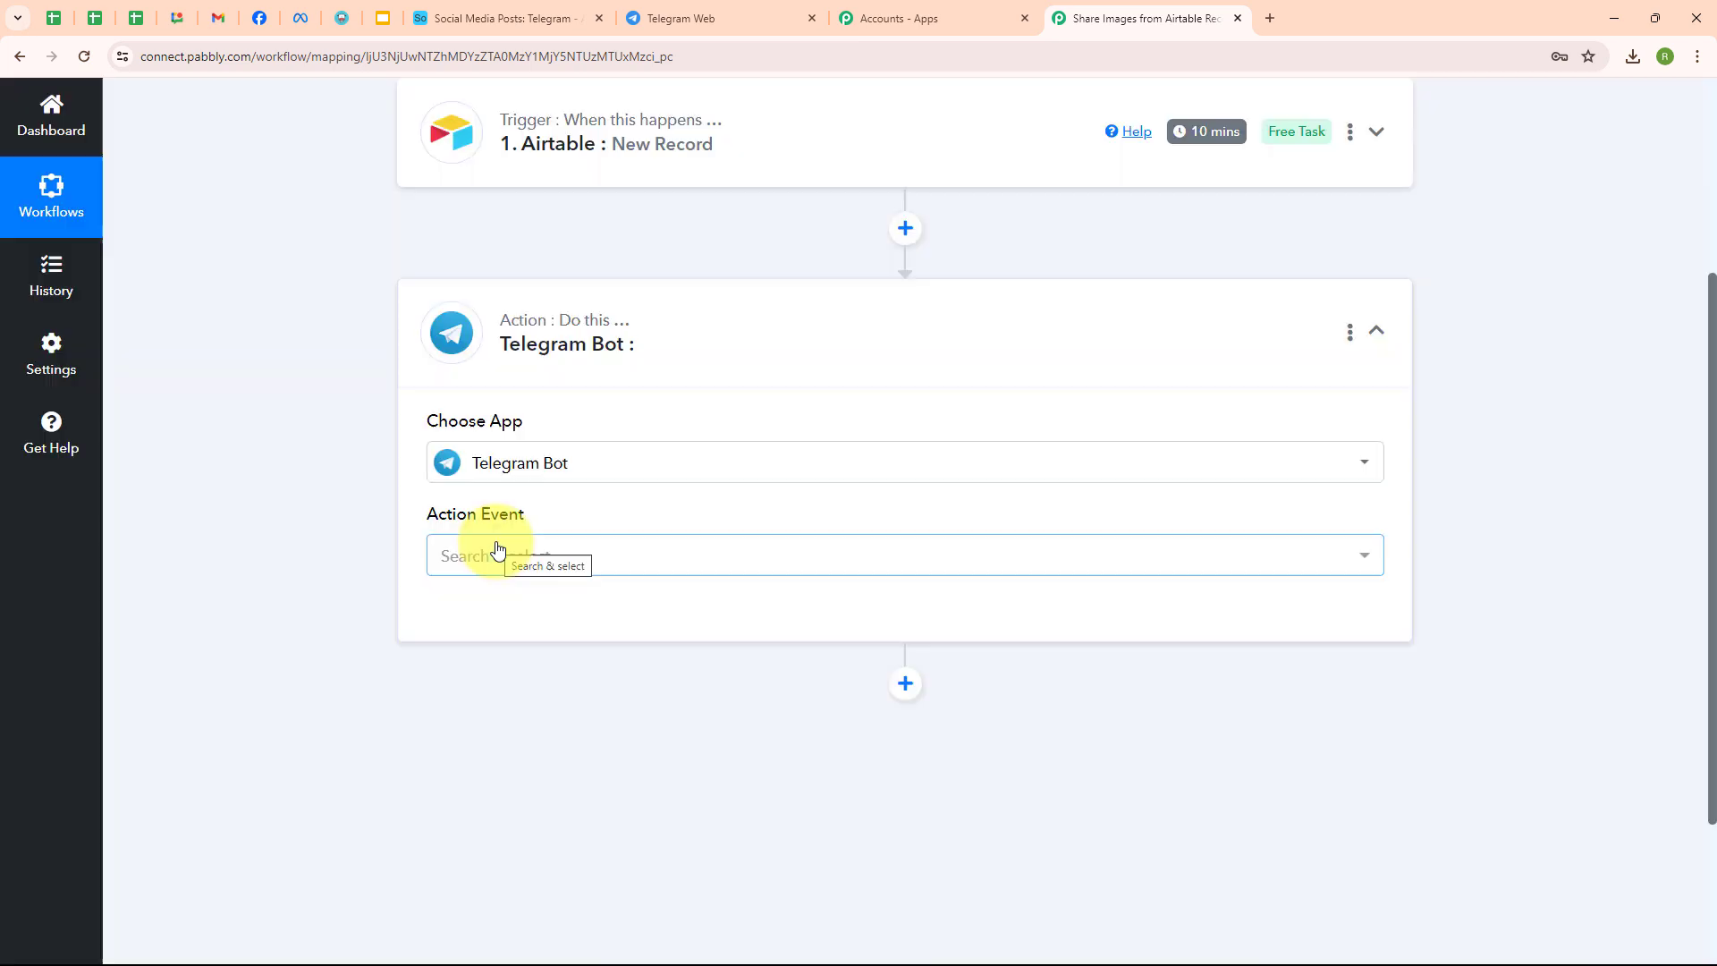
{"action": "left_click", "coordinate": [501, 556]}
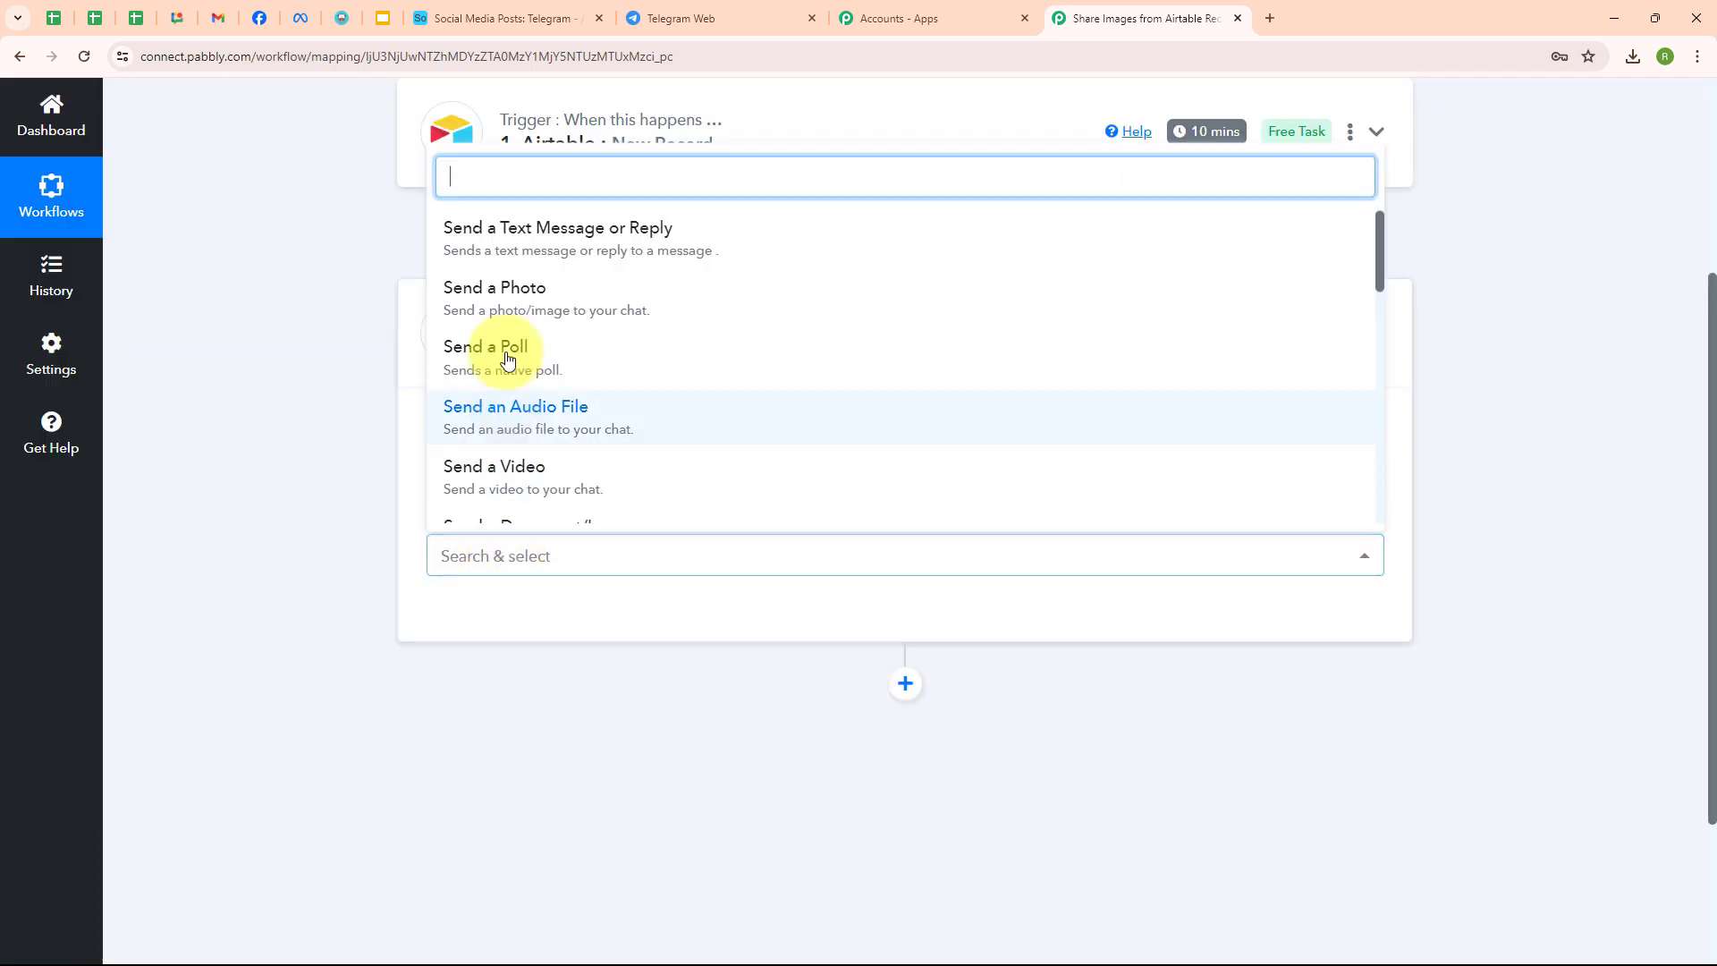
{"action": "left_click", "coordinate": [506, 291]}
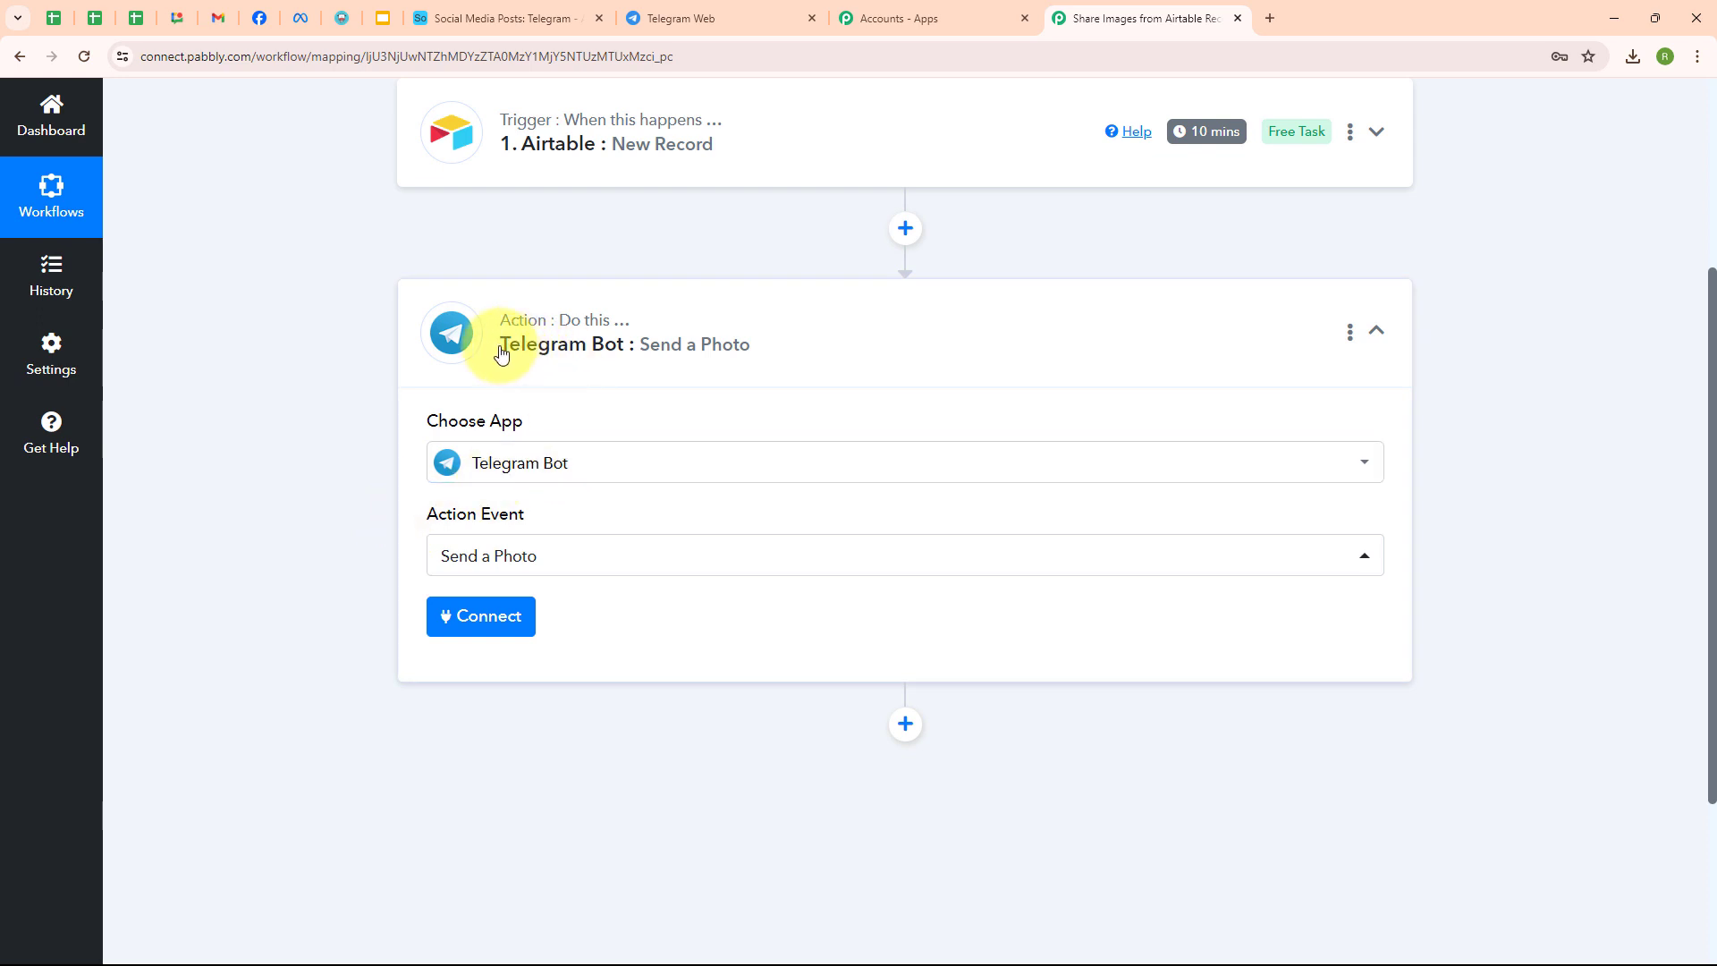
- Add a new Telegram Bot #12 connection, read the bot token instructions, and go to Telegram Web
{"action": "left_click", "coordinate": [469, 633]}
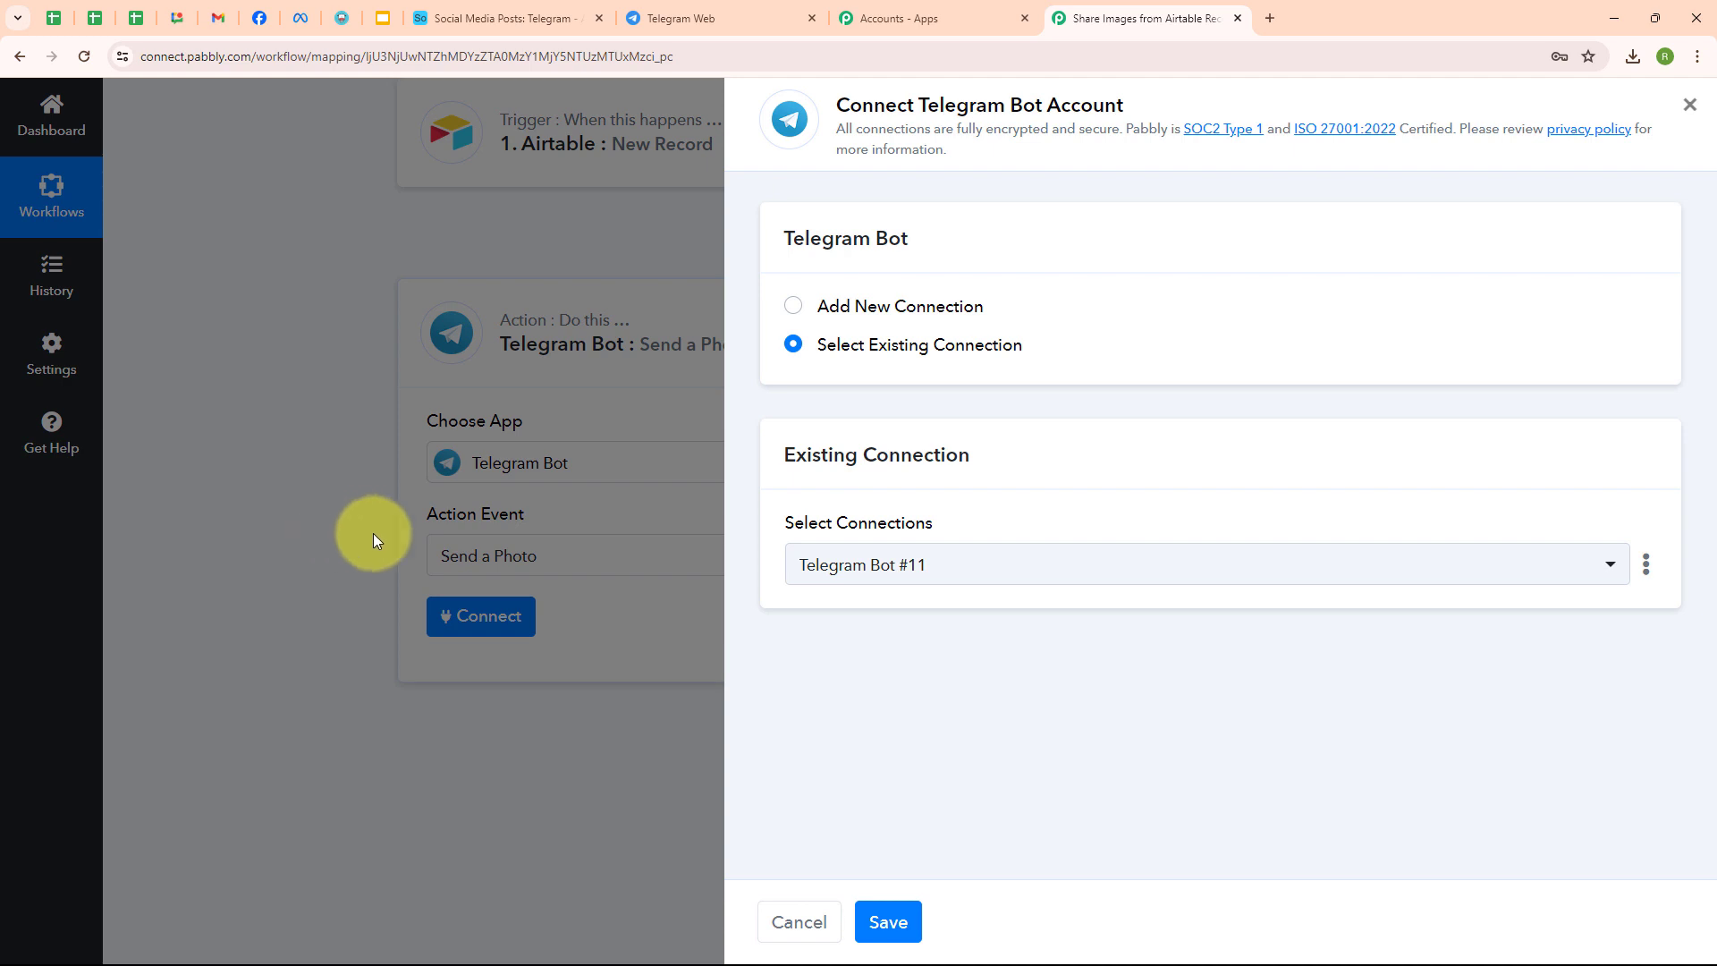
{"action": "left_click", "coordinate": [796, 309]}
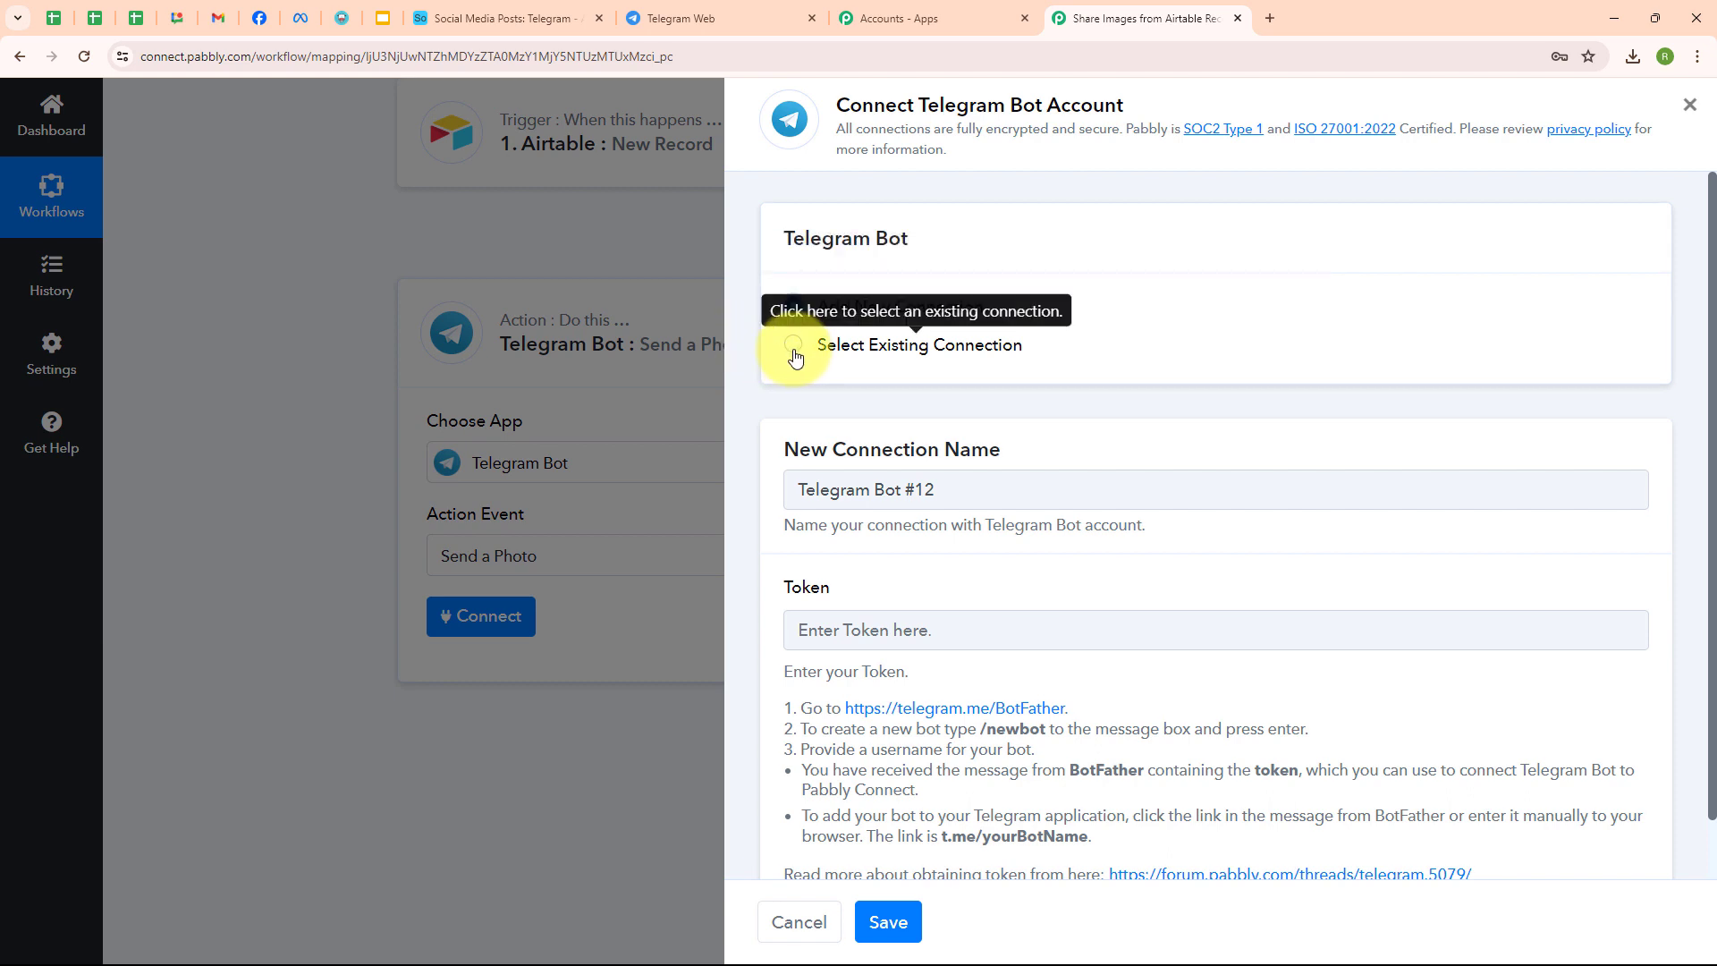
{"action": "scroll", "coordinate": [1238, 379], "scroll_direction": "down", "scroll_amount": 1}
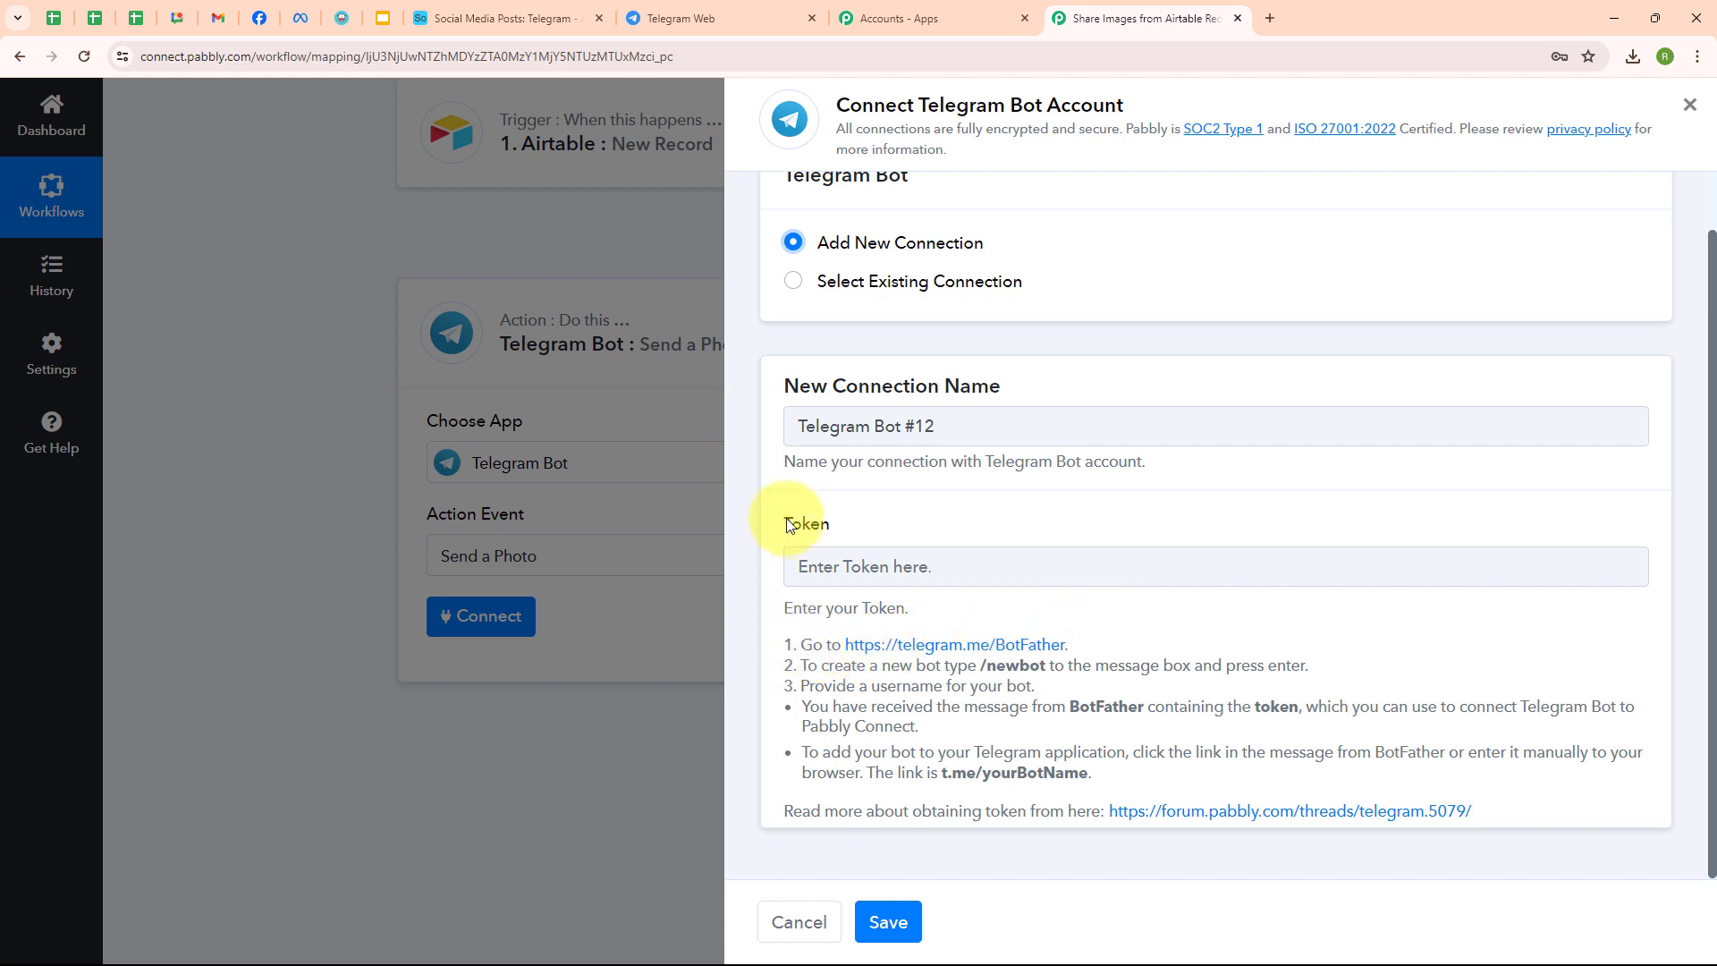
{"action": "left_click_drag", "start_coordinate": [788, 525], "coordinate": [850, 537]}
{"action": "left_click_drag", "start_coordinate": [799, 644], "coordinate": [1378, 810]}
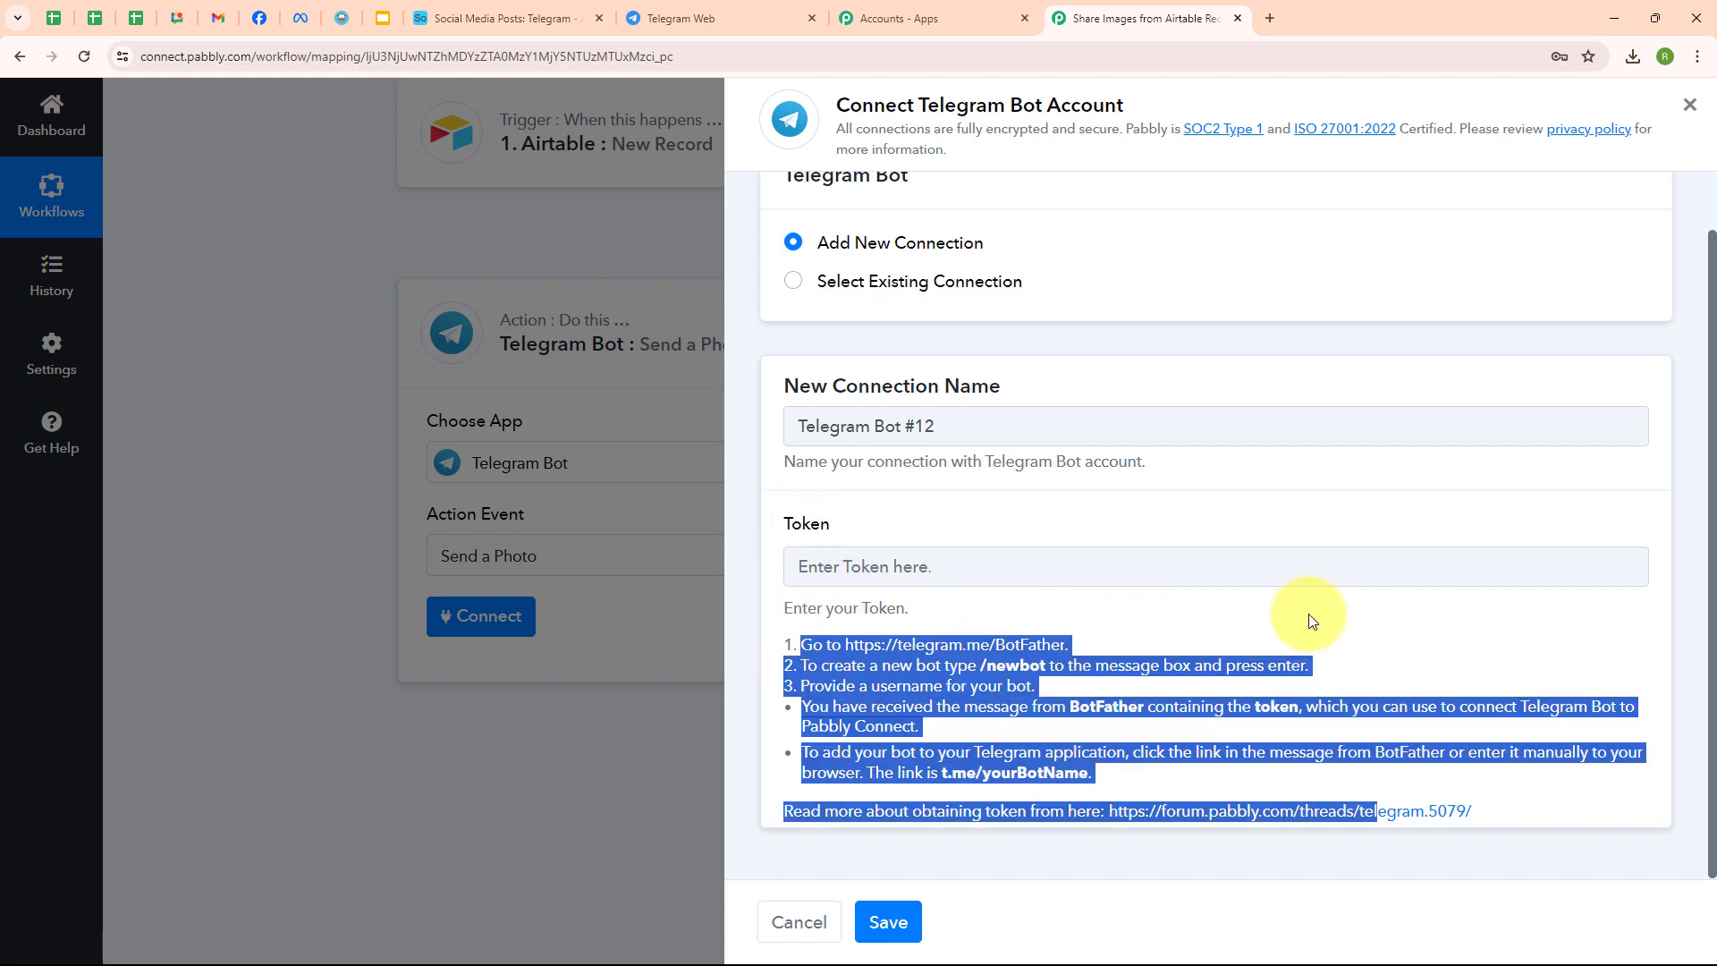
{"action": "left_click", "coordinate": [739, 11]}
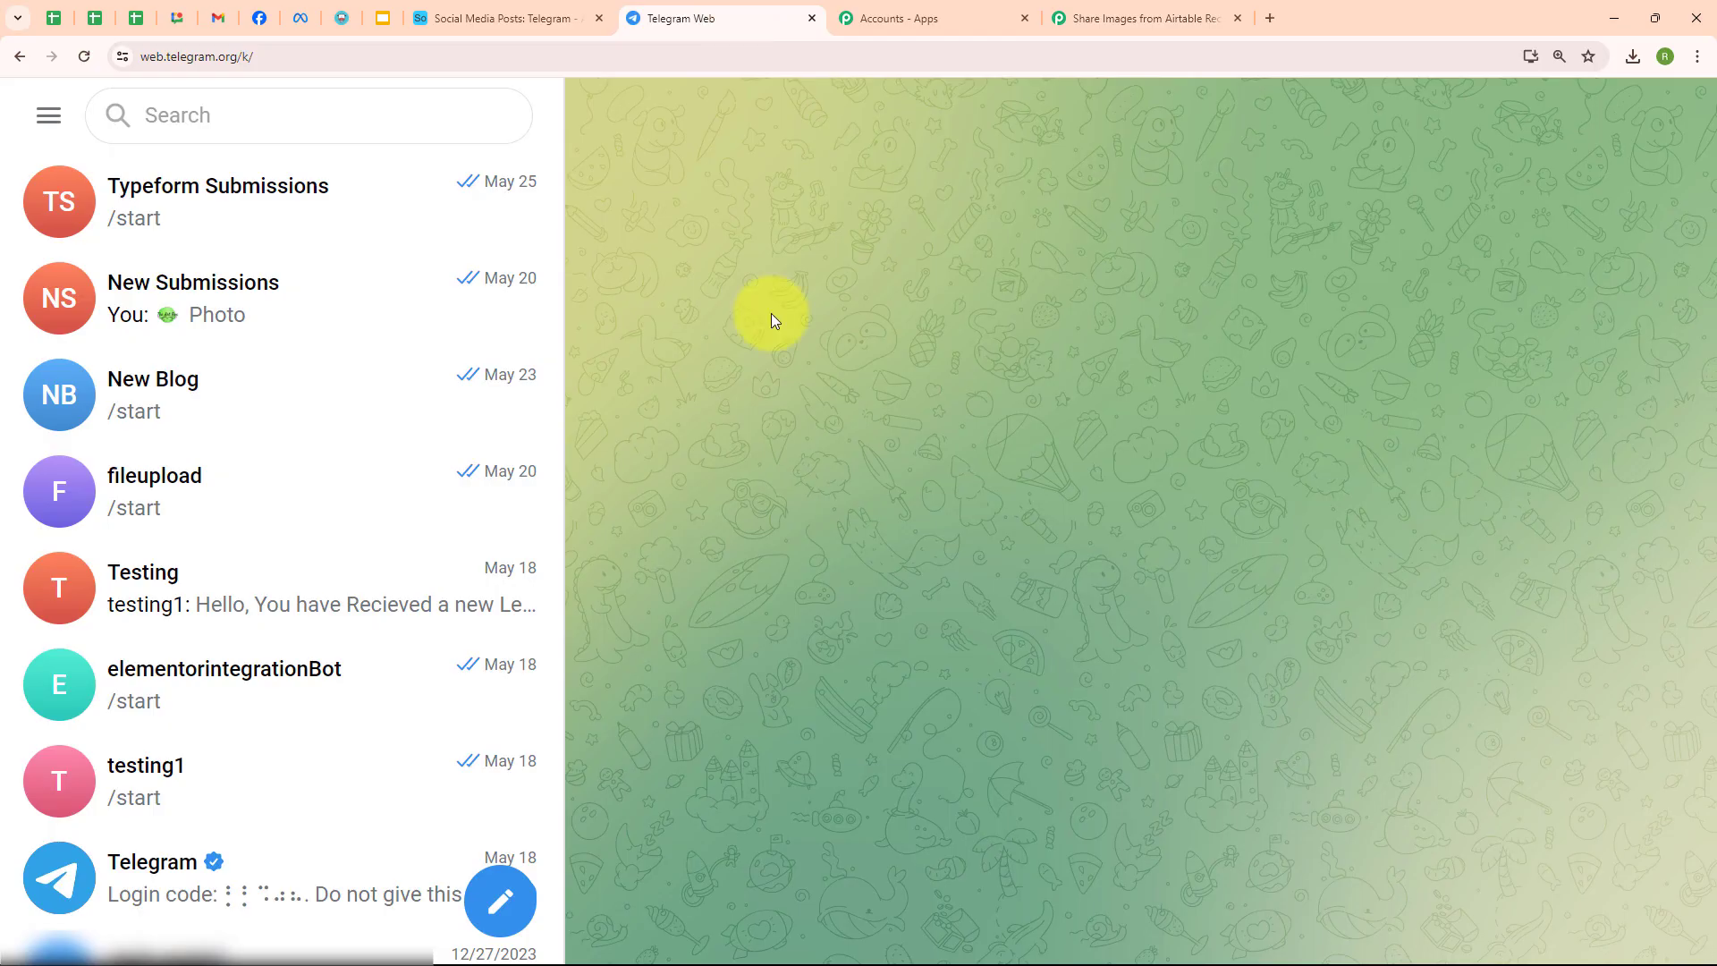
- Search for BotFather in Telegram Web and start a conversation with it
{"action": "left_click", "coordinate": [259, 114]}
{"action": "type", "text": "BotFa"}
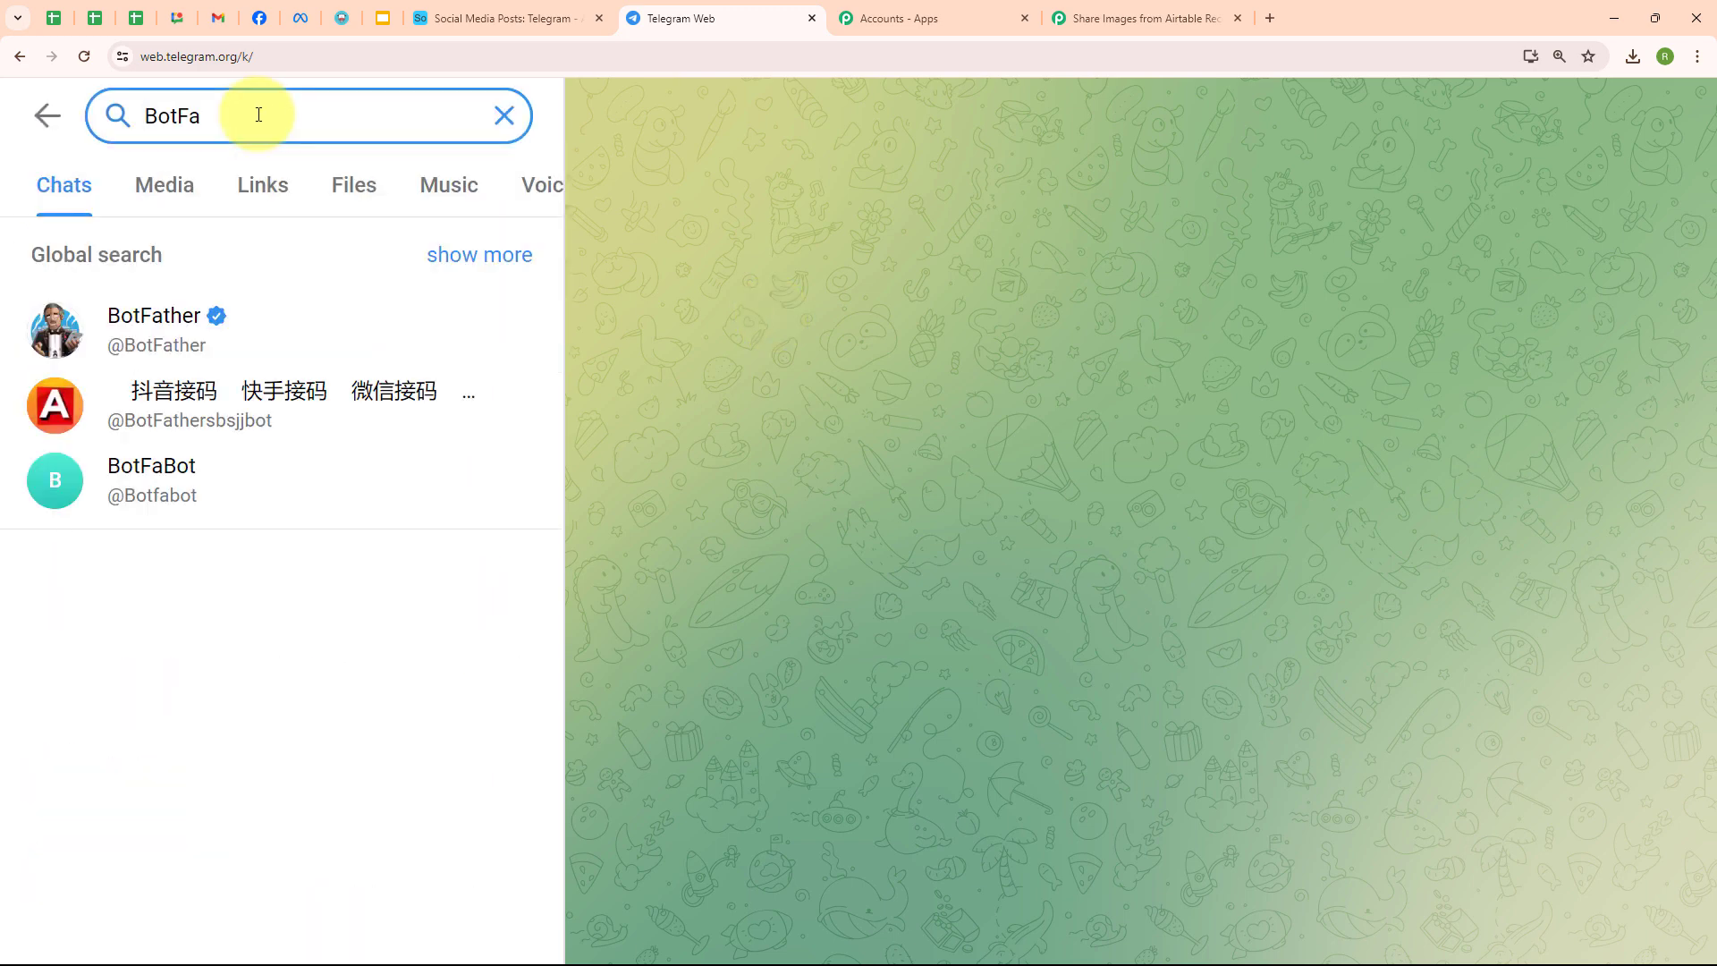
{"action": "left_click", "coordinate": [156, 347]}
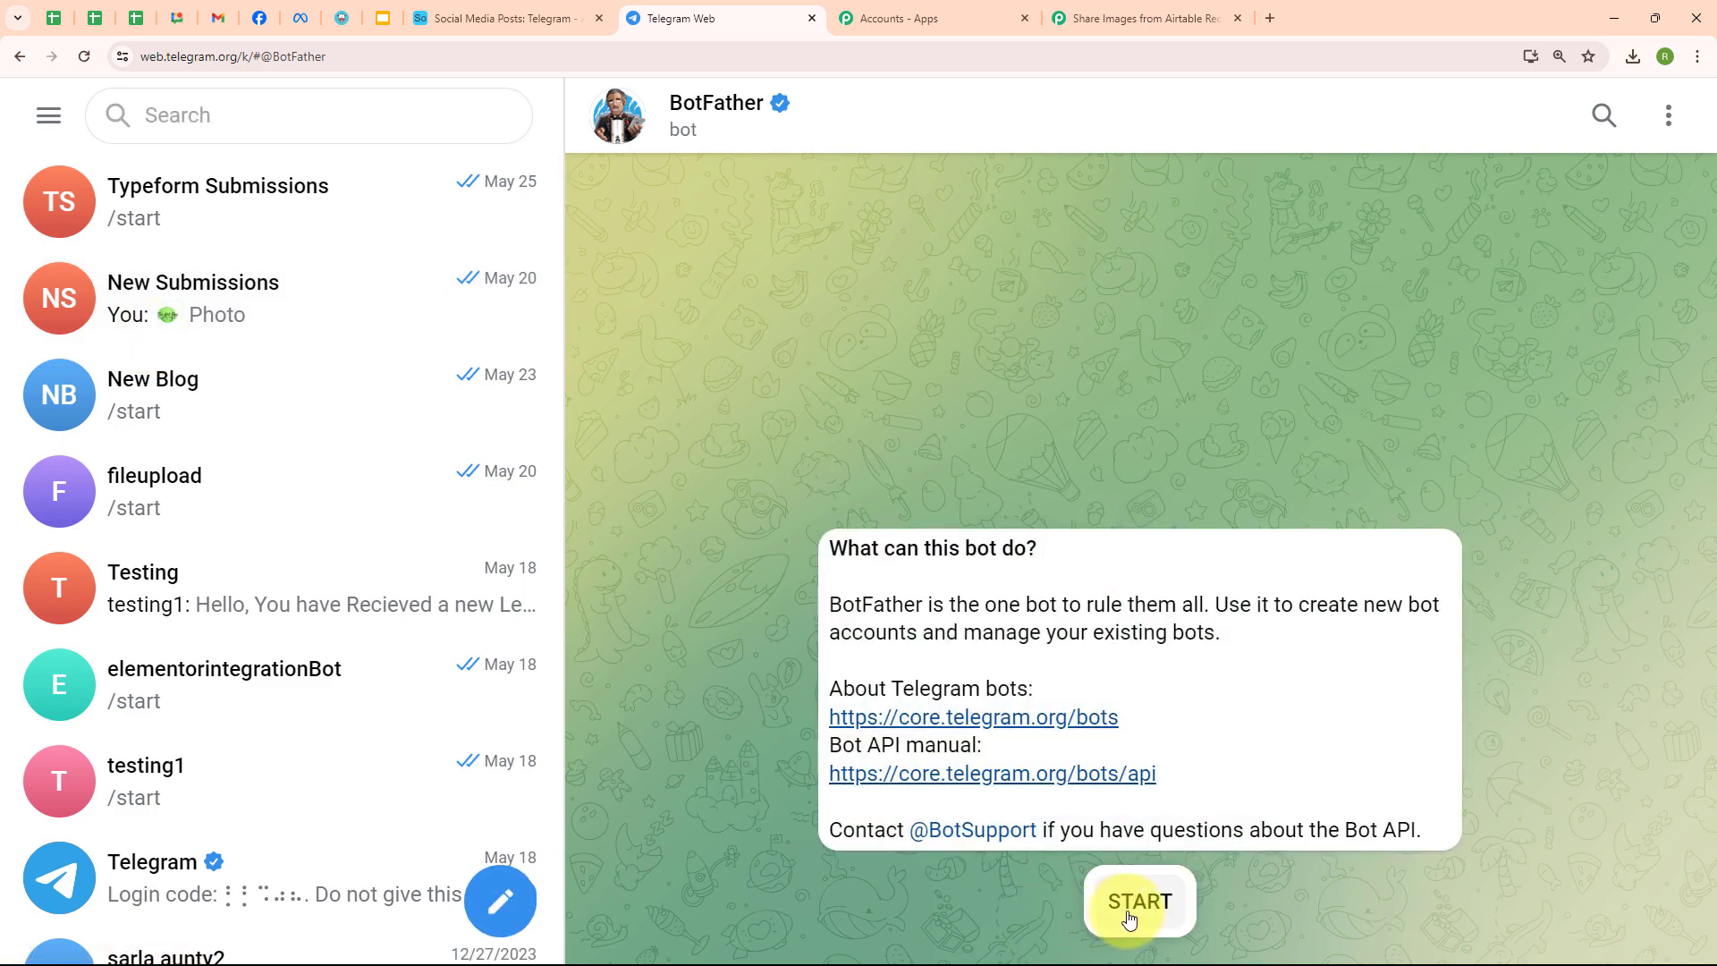
{"action": "left_click", "coordinate": [1130, 920]}
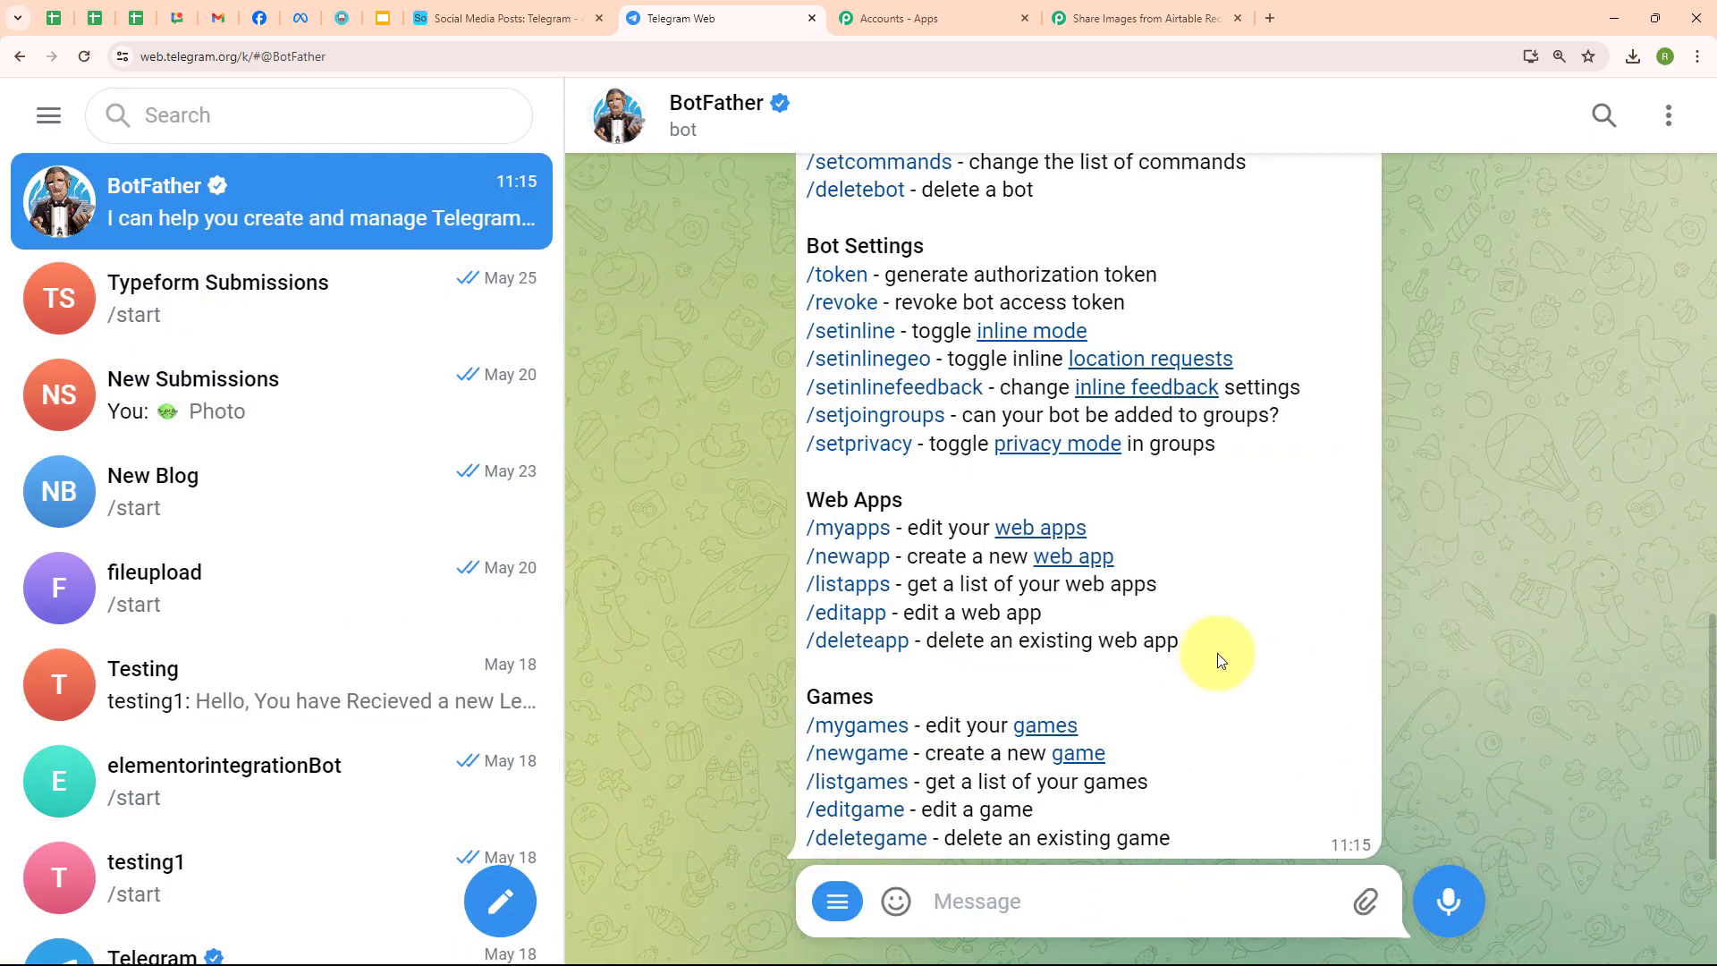
{"action": "scroll", "coordinate": [1219, 659], "scroll_direction": "up", "scroll_amount": 5}
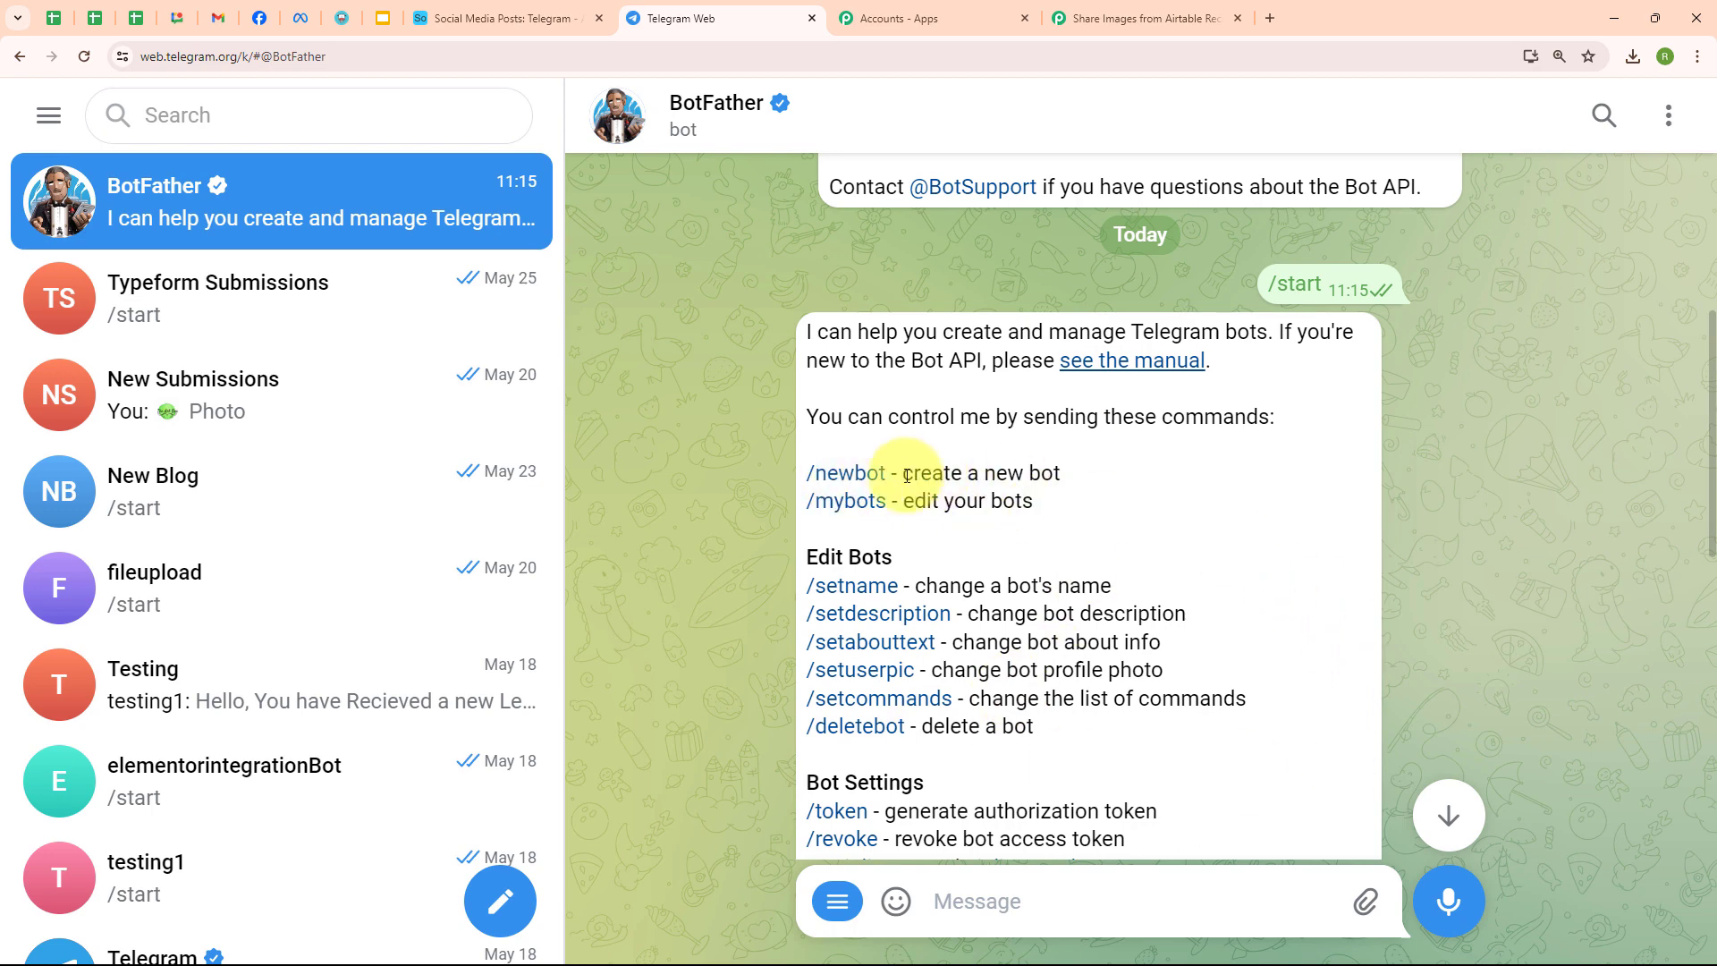
- Create bot 'SocialMediaFiles' with username 'pabblyint345Bot' and copy its access token
{"action": "left_click", "coordinate": [841, 481]}
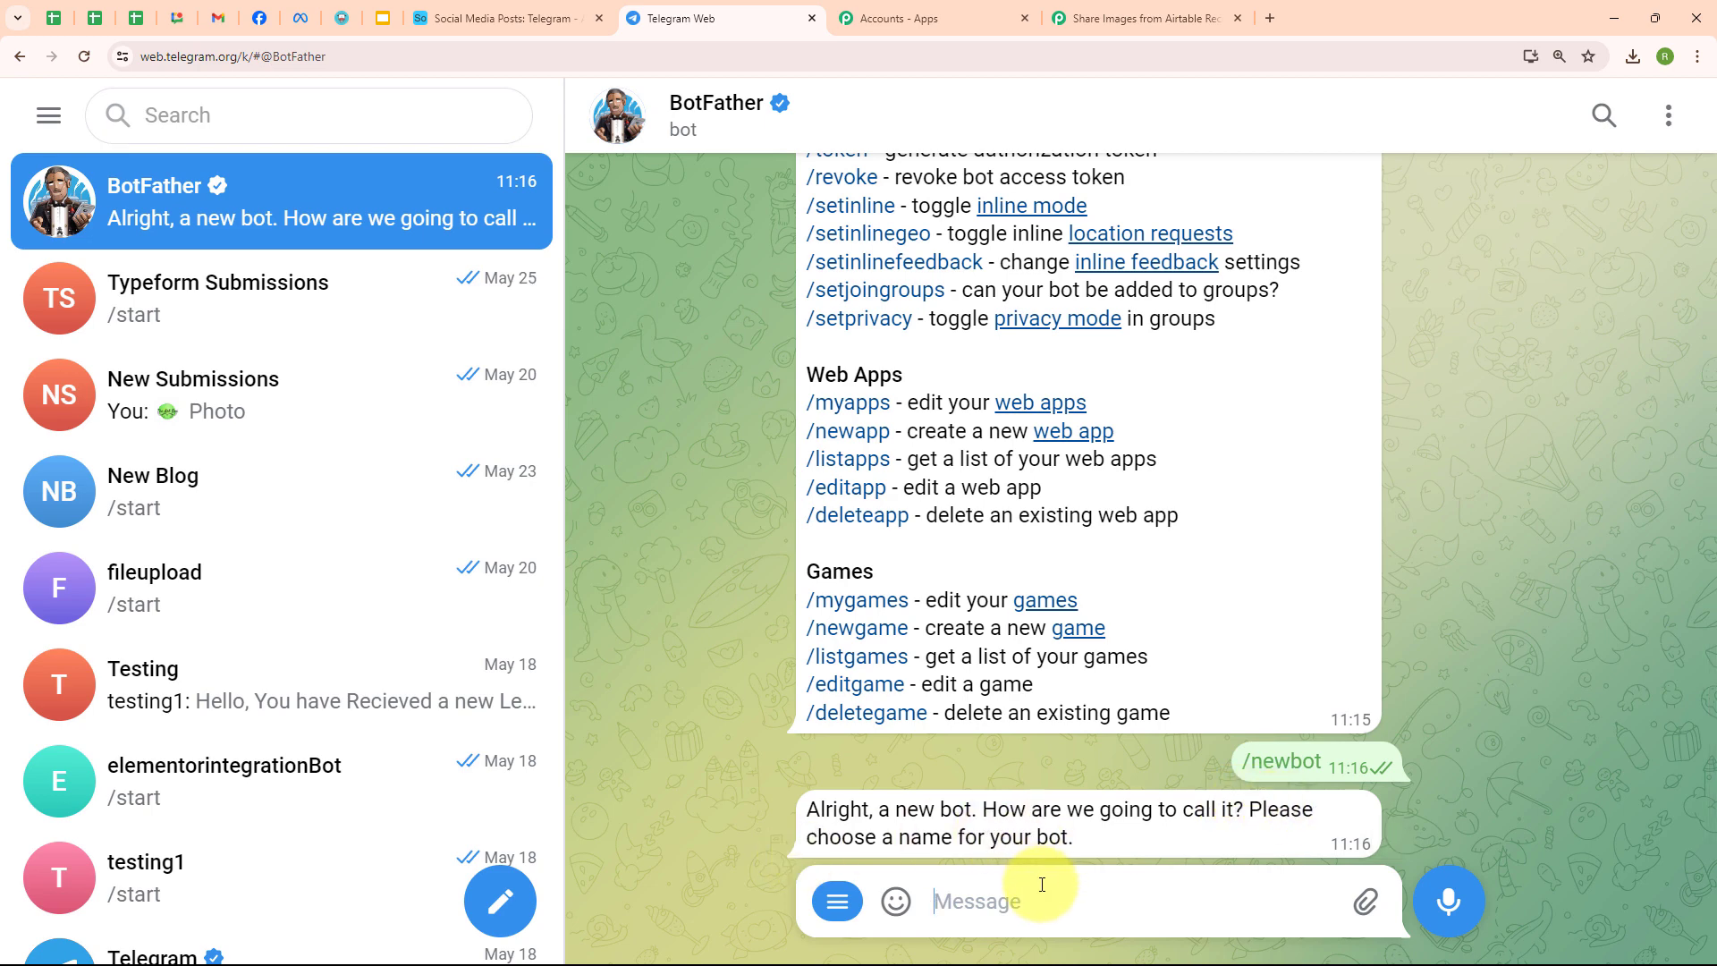
{"action": "type", "text": "SocialMediaFiles"}
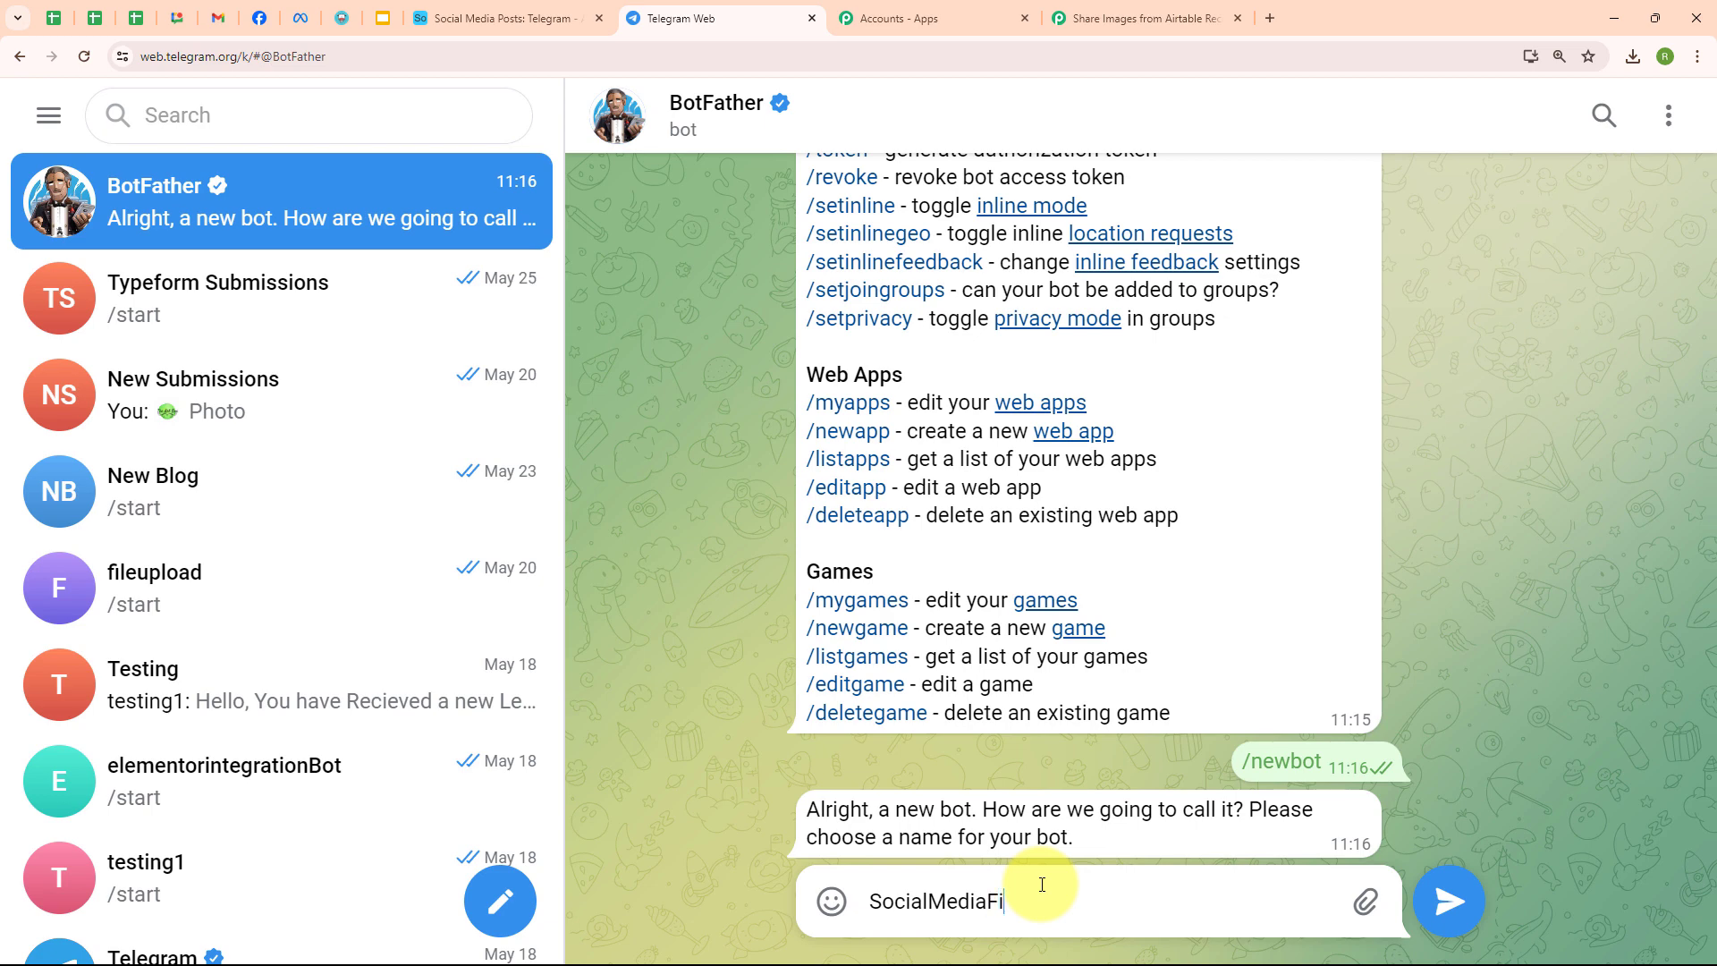
{"action": "key", "text": "Return"}
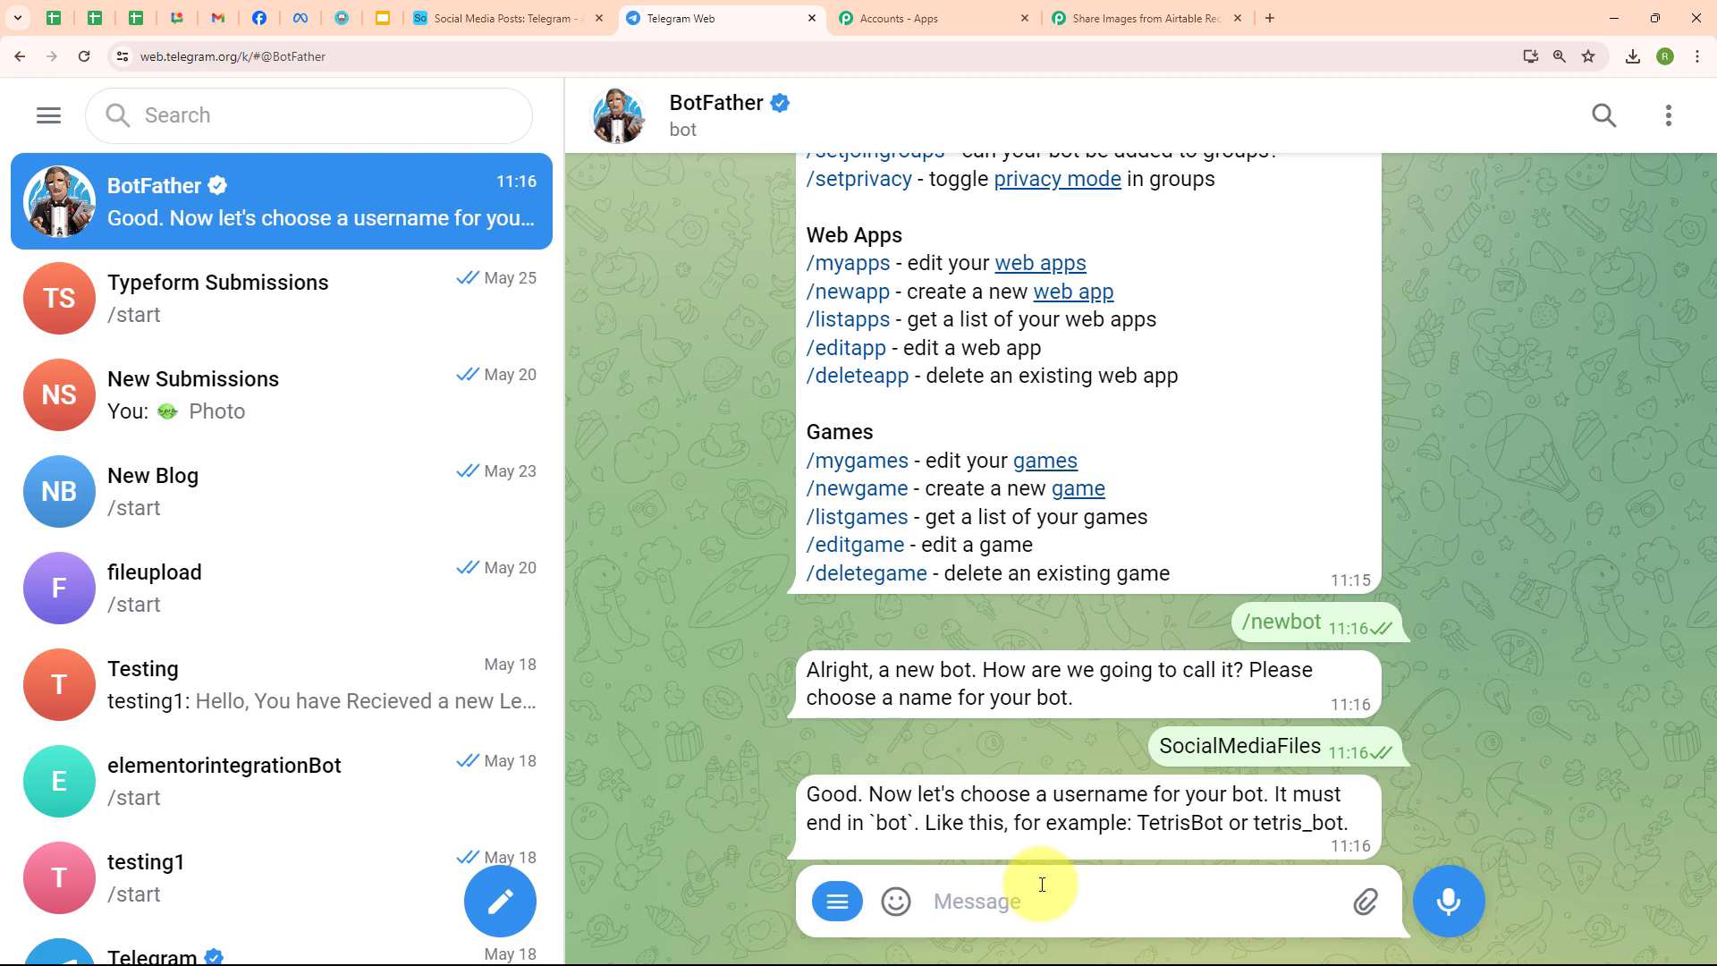
{"action": "type", "text": "pabblyint3"}
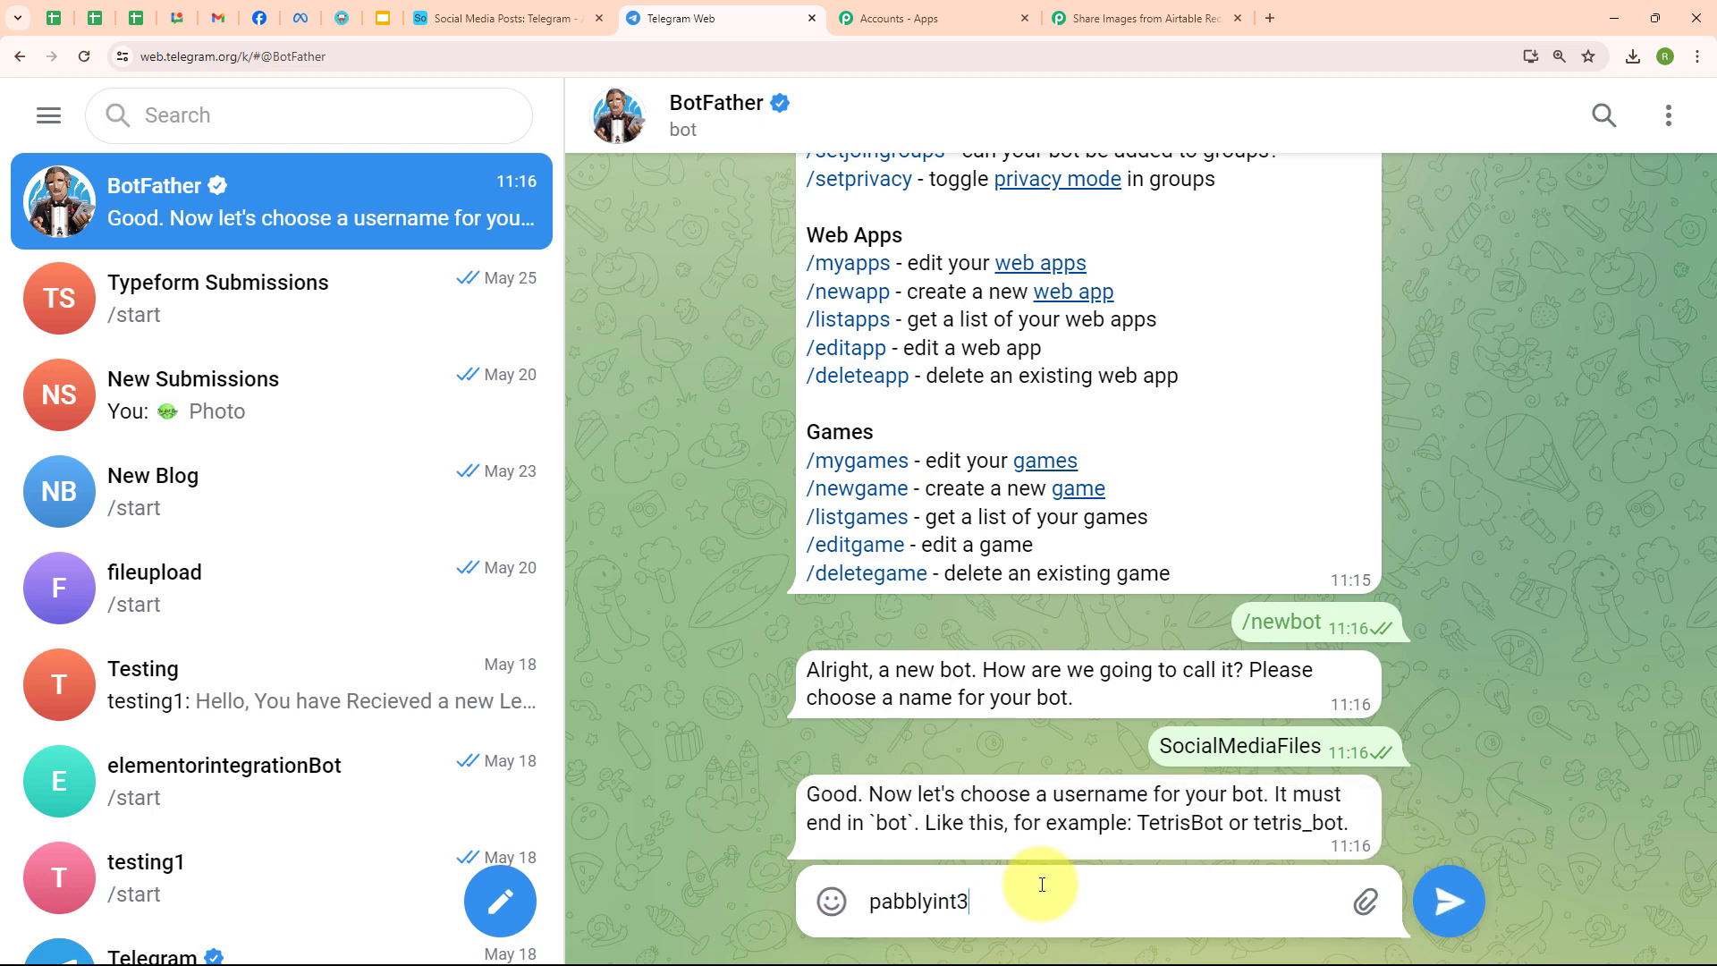
{"action": "type", "text": "45Bot"}
{"action": "key", "text": "Return"}
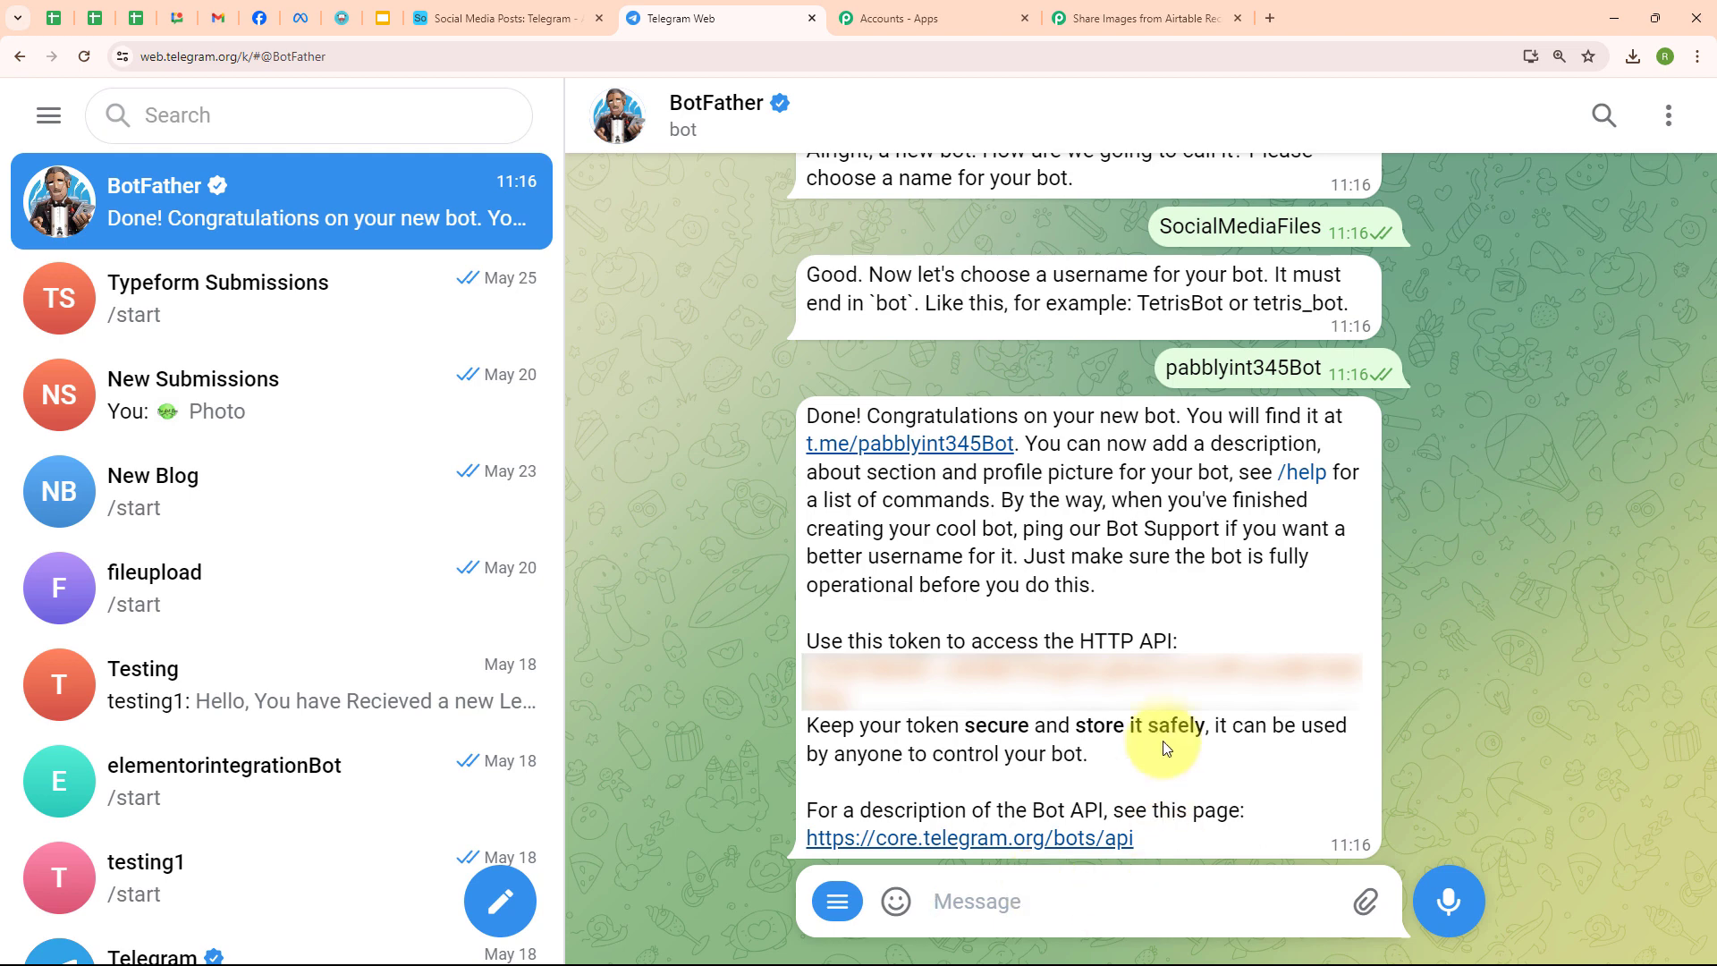
{"action": "double_click", "coordinate": [930, 679]}
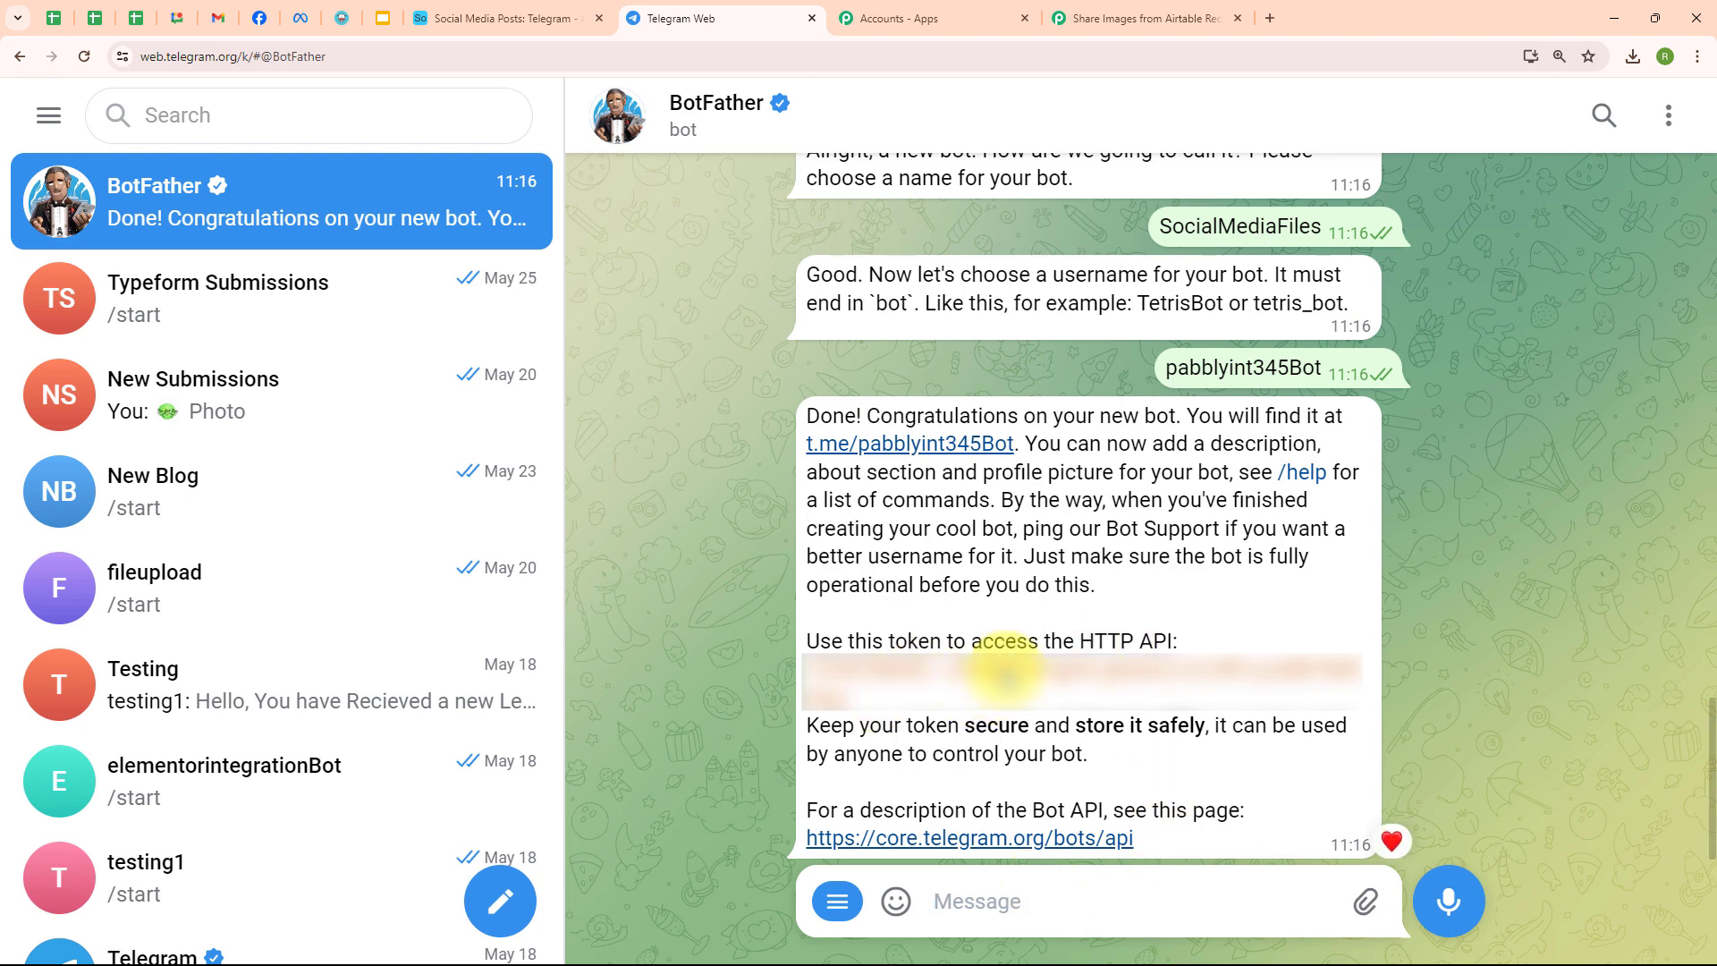
{"action": "left_click", "coordinate": [1004, 671]}
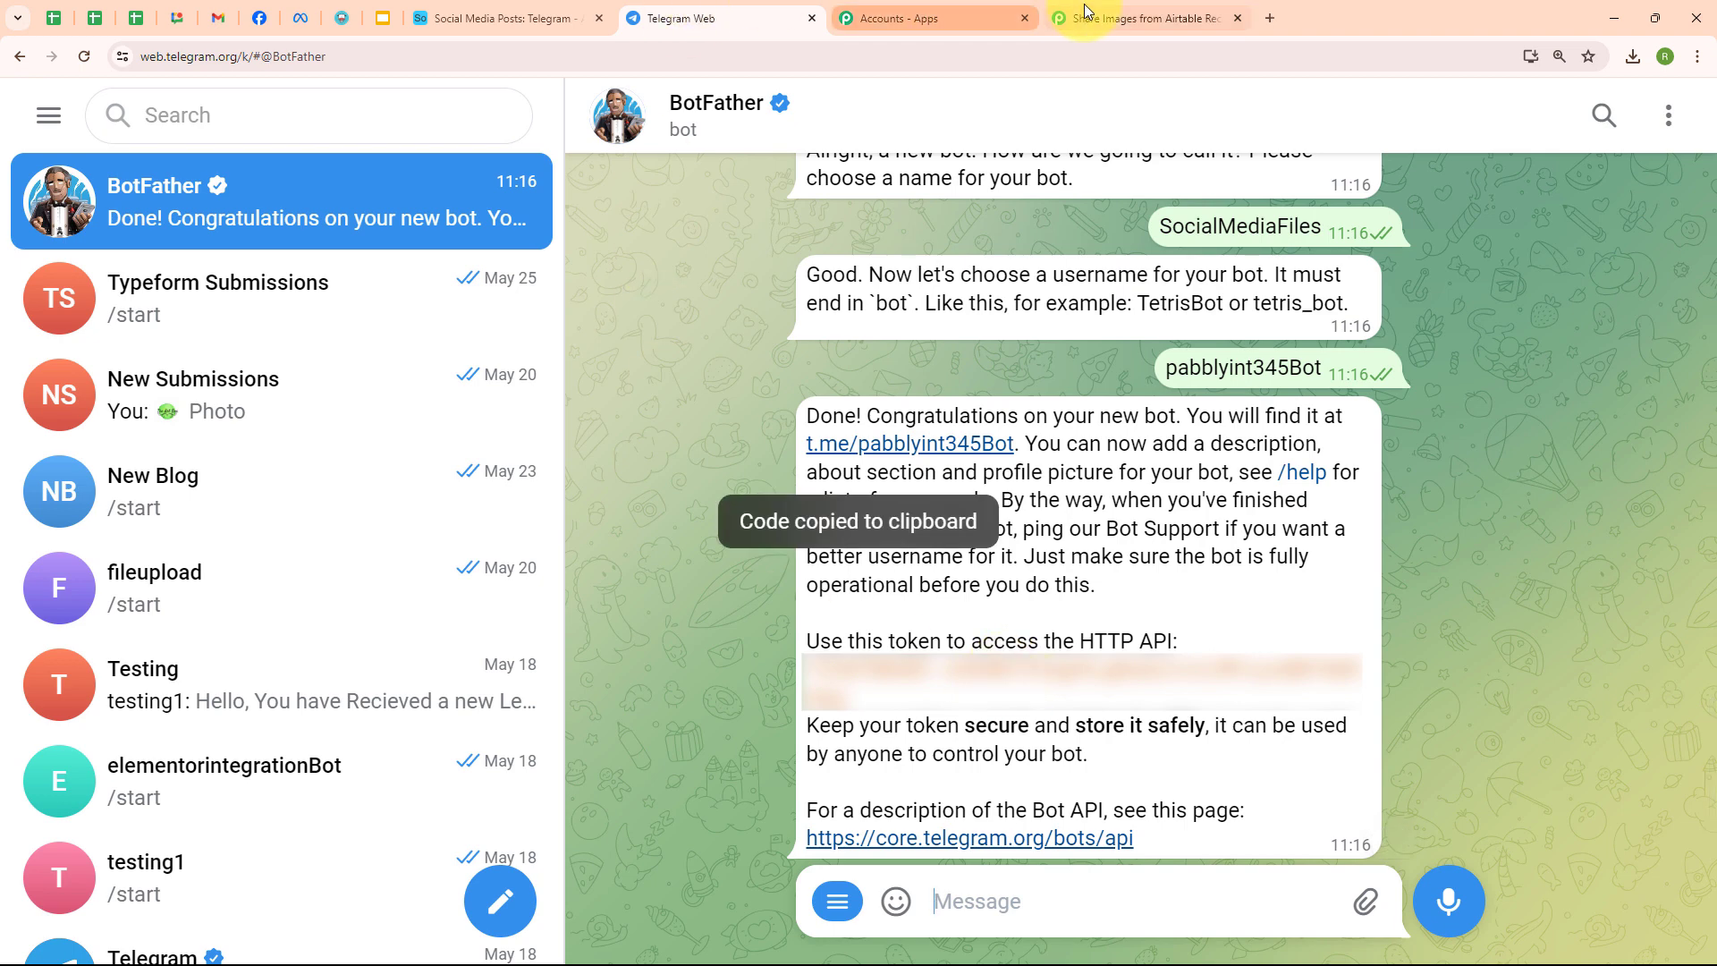
- Paste the bot token into Pabbly's Telegram Bot connection, save it, and return to Telegram
{"action": "left_click", "coordinate": [1145, 18]}
{"action": "left_click", "coordinate": [931, 568]}
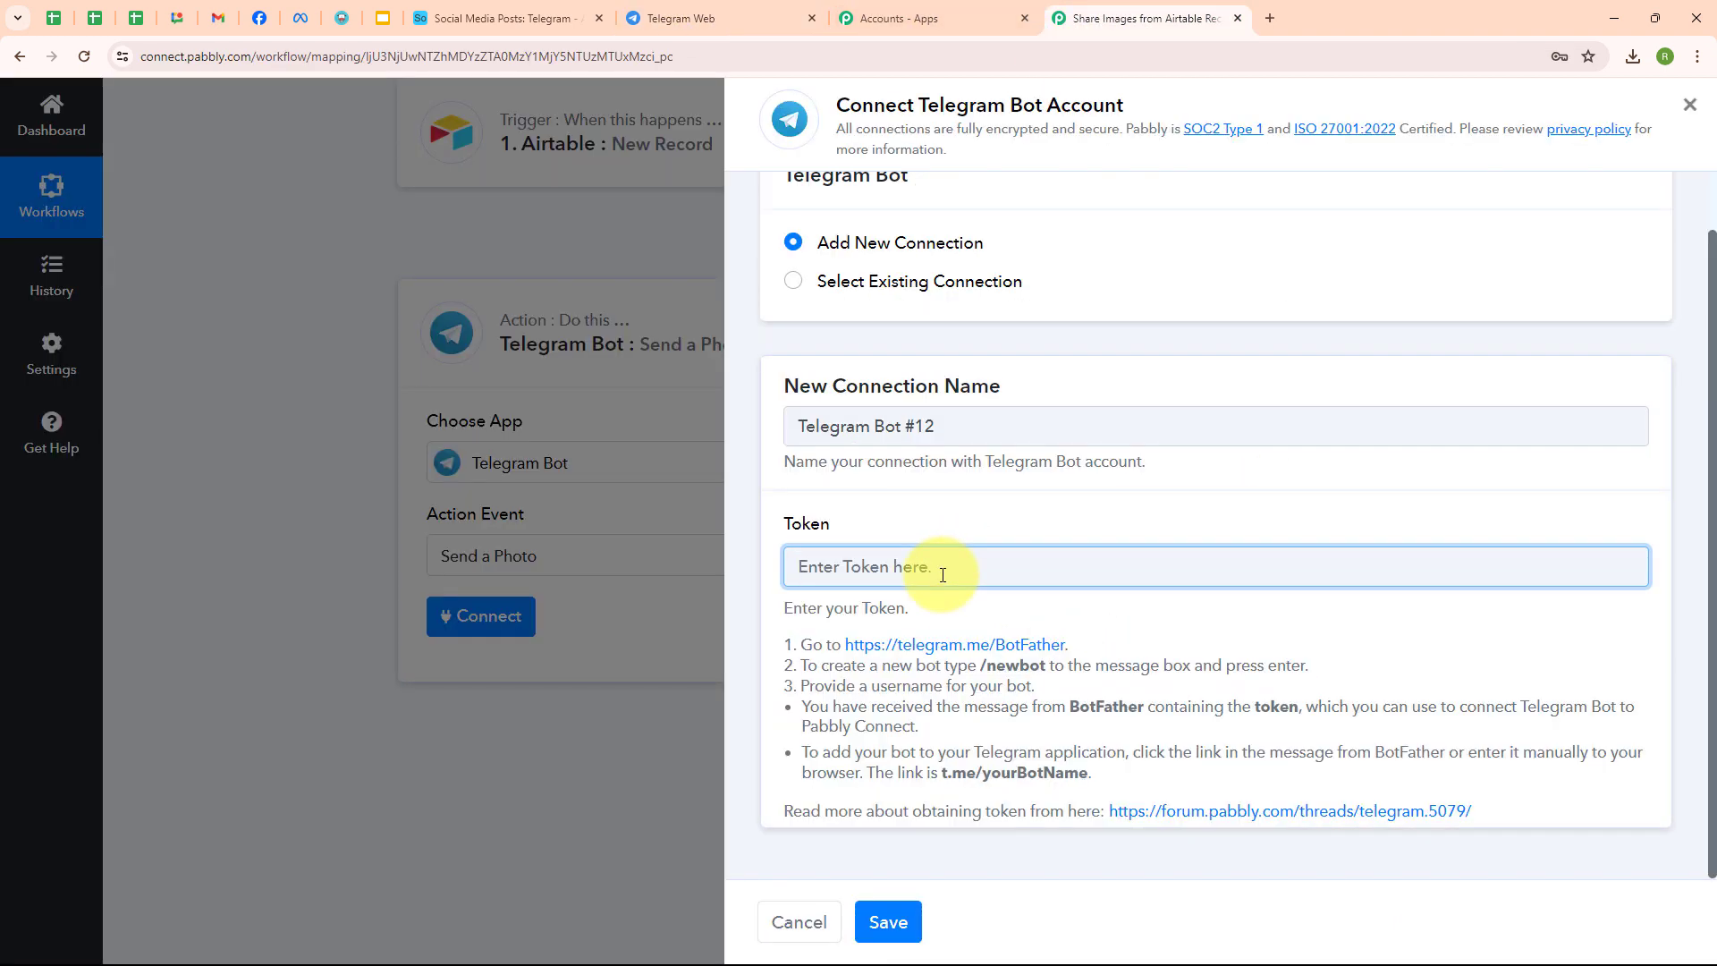
{"action": "key", "text": "ctrl+v"}
{"action": "scroll", "coordinate": [786, 662], "scroll_direction": "up", "scroll_amount": 1}
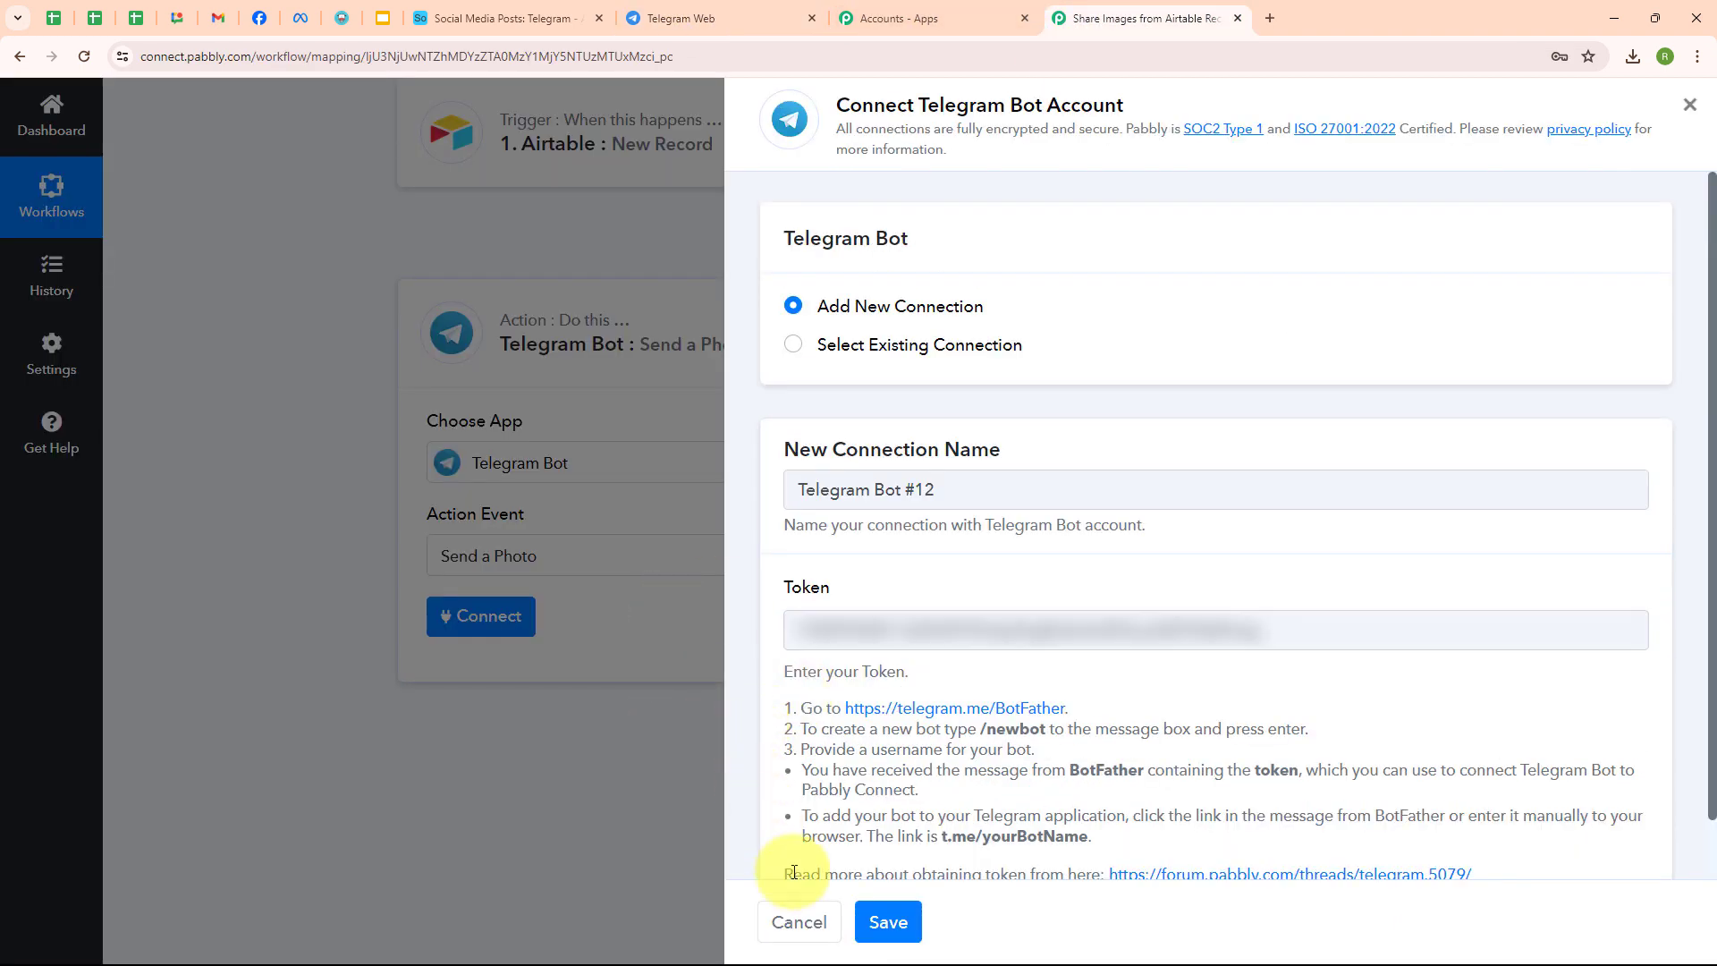
{"action": "left_click", "coordinate": [910, 937]}
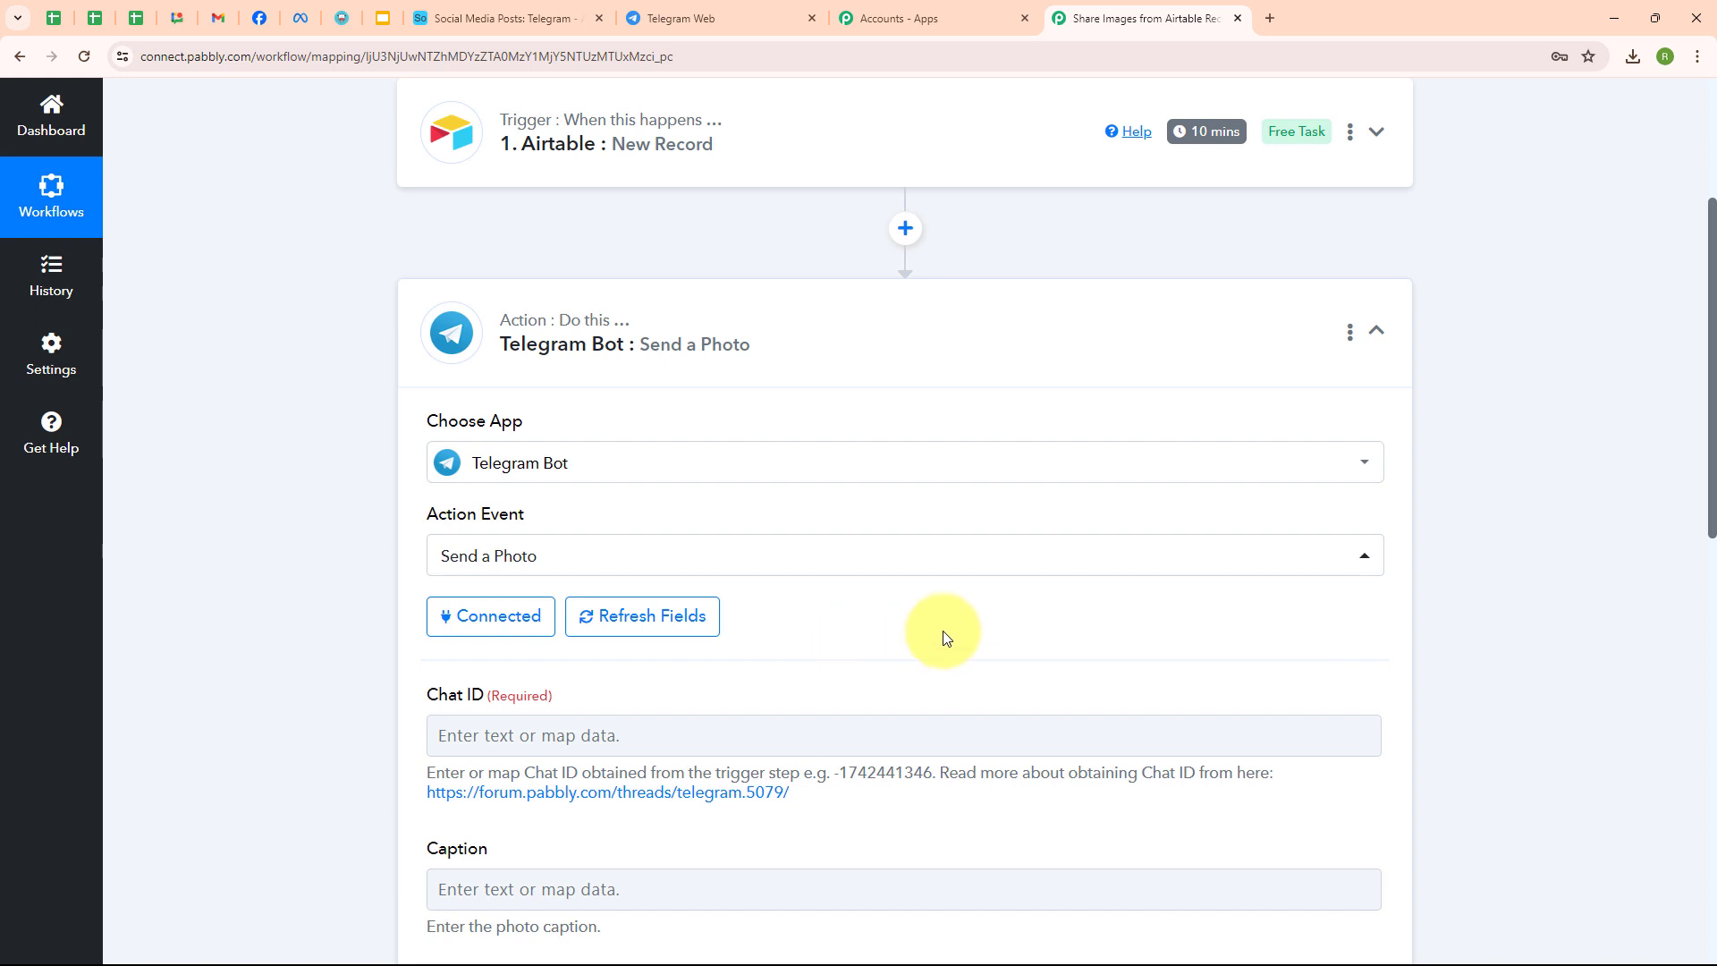
{"action": "scroll", "coordinate": [943, 632], "scroll_direction": "down", "scroll_amount": 3}
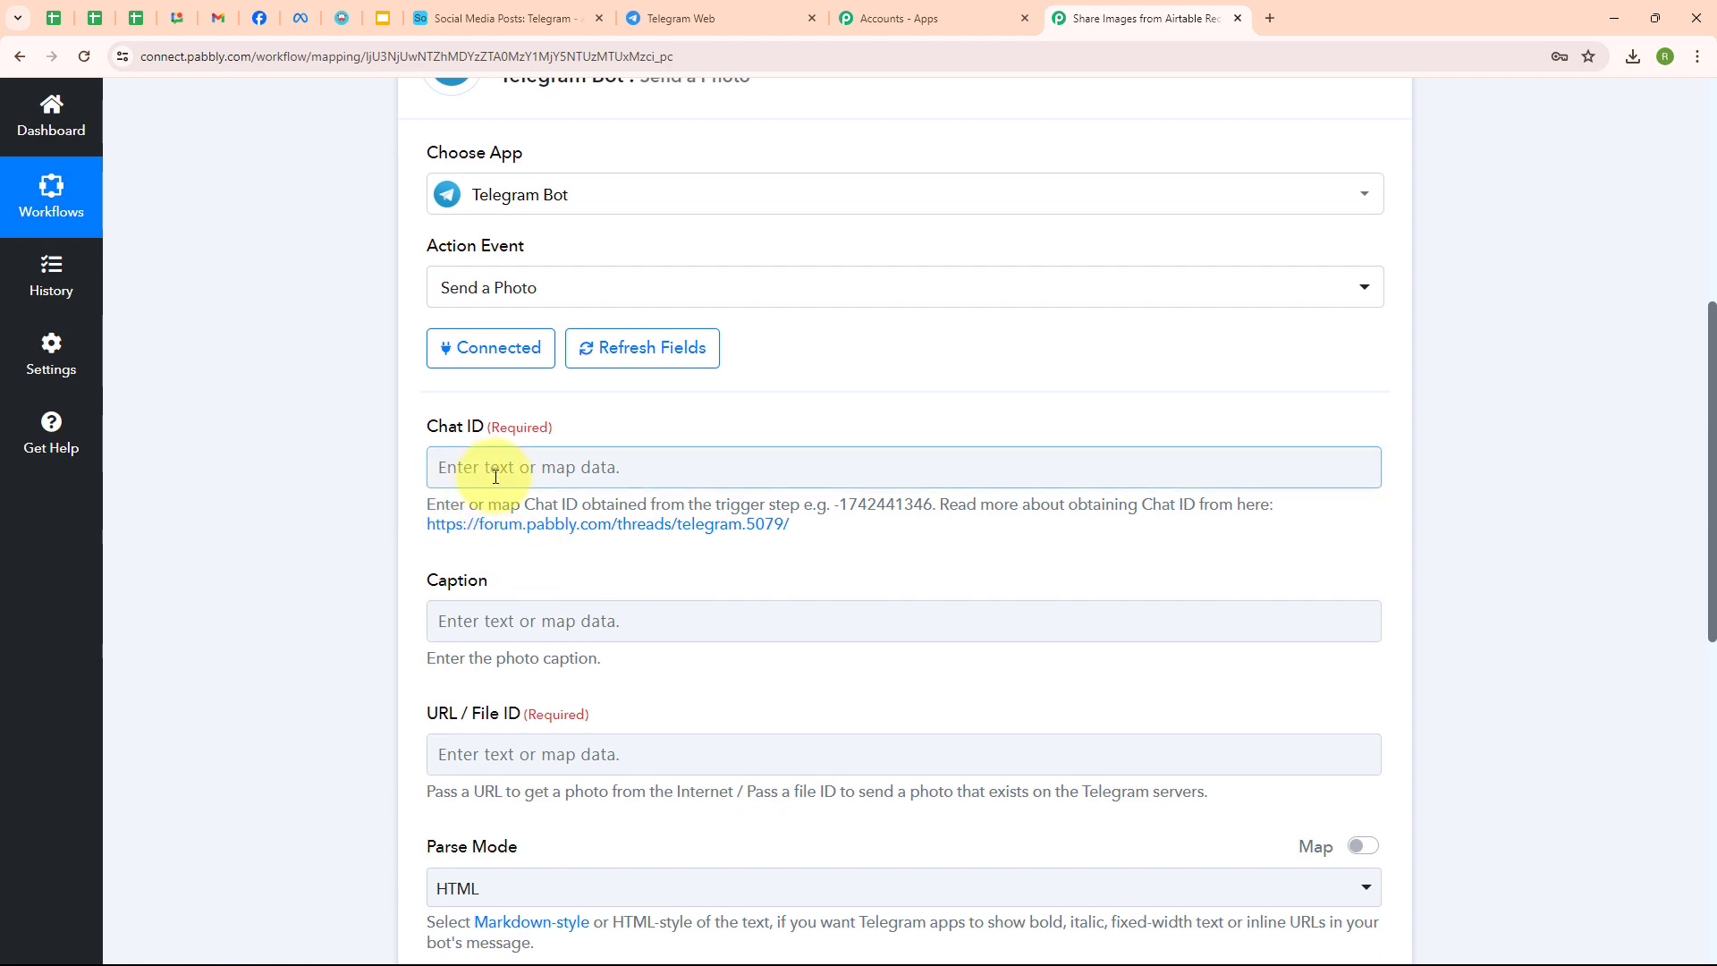
{"action": "left_click", "coordinate": [680, 18]}
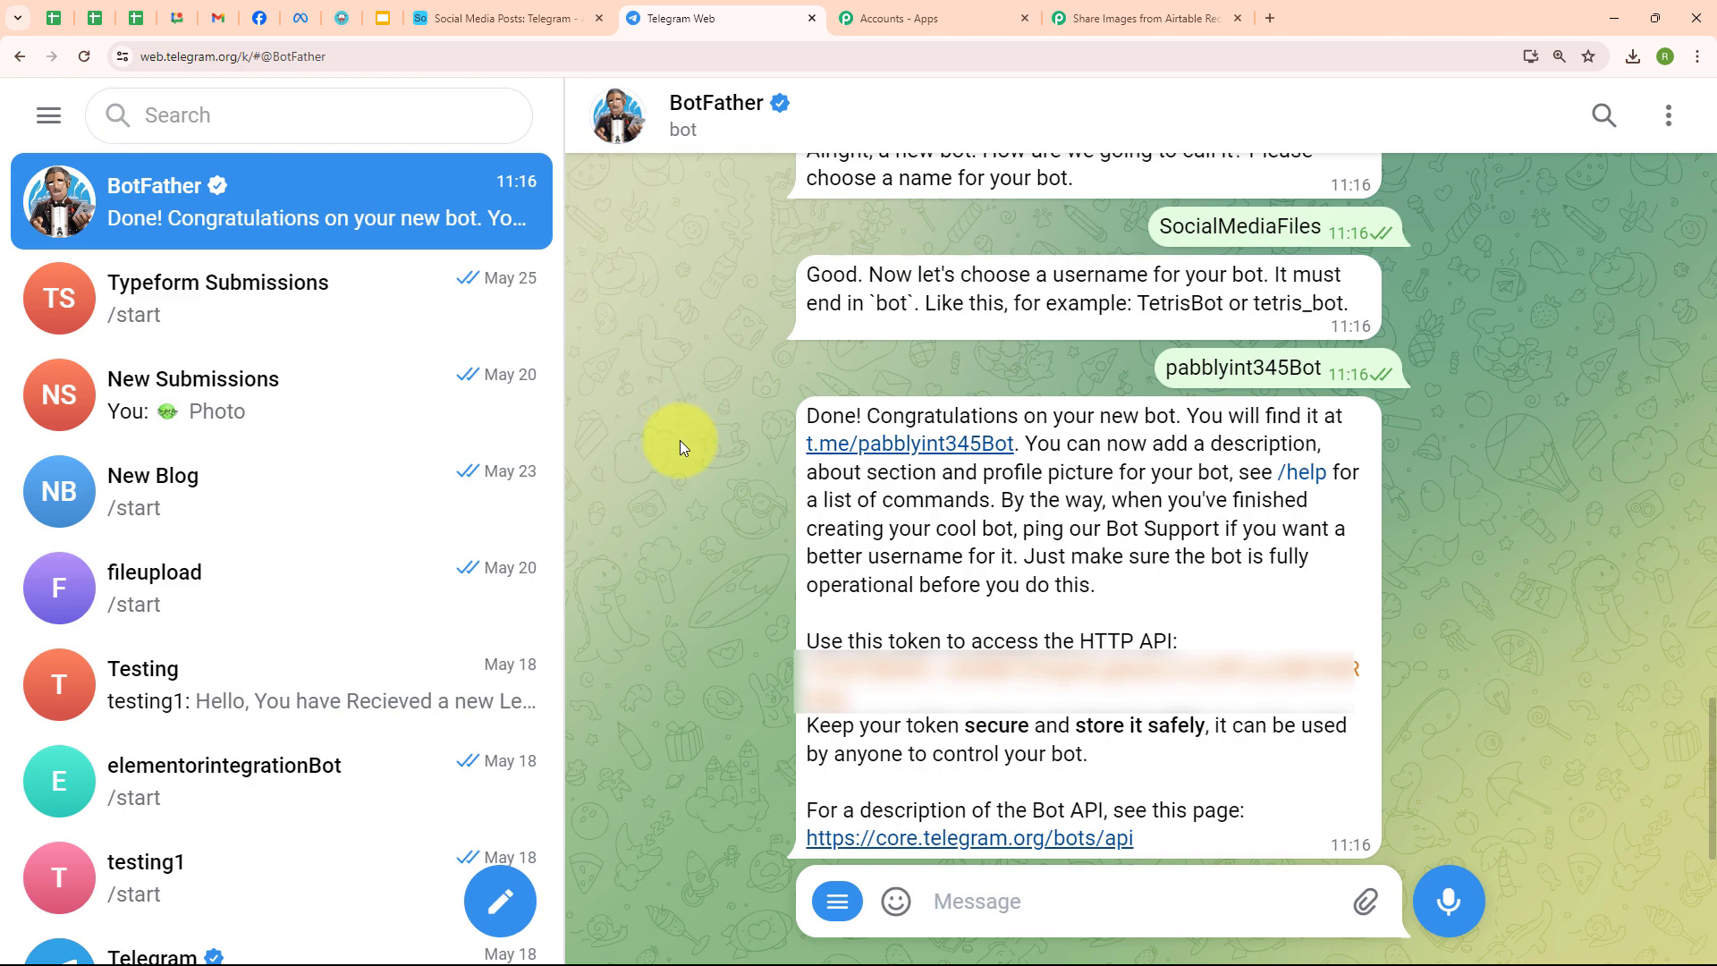
- Start the pabblyint345Bot, then create group 'New Social Media Posts' with a contact and the bot
{"action": "left_click", "coordinate": [898, 445]}
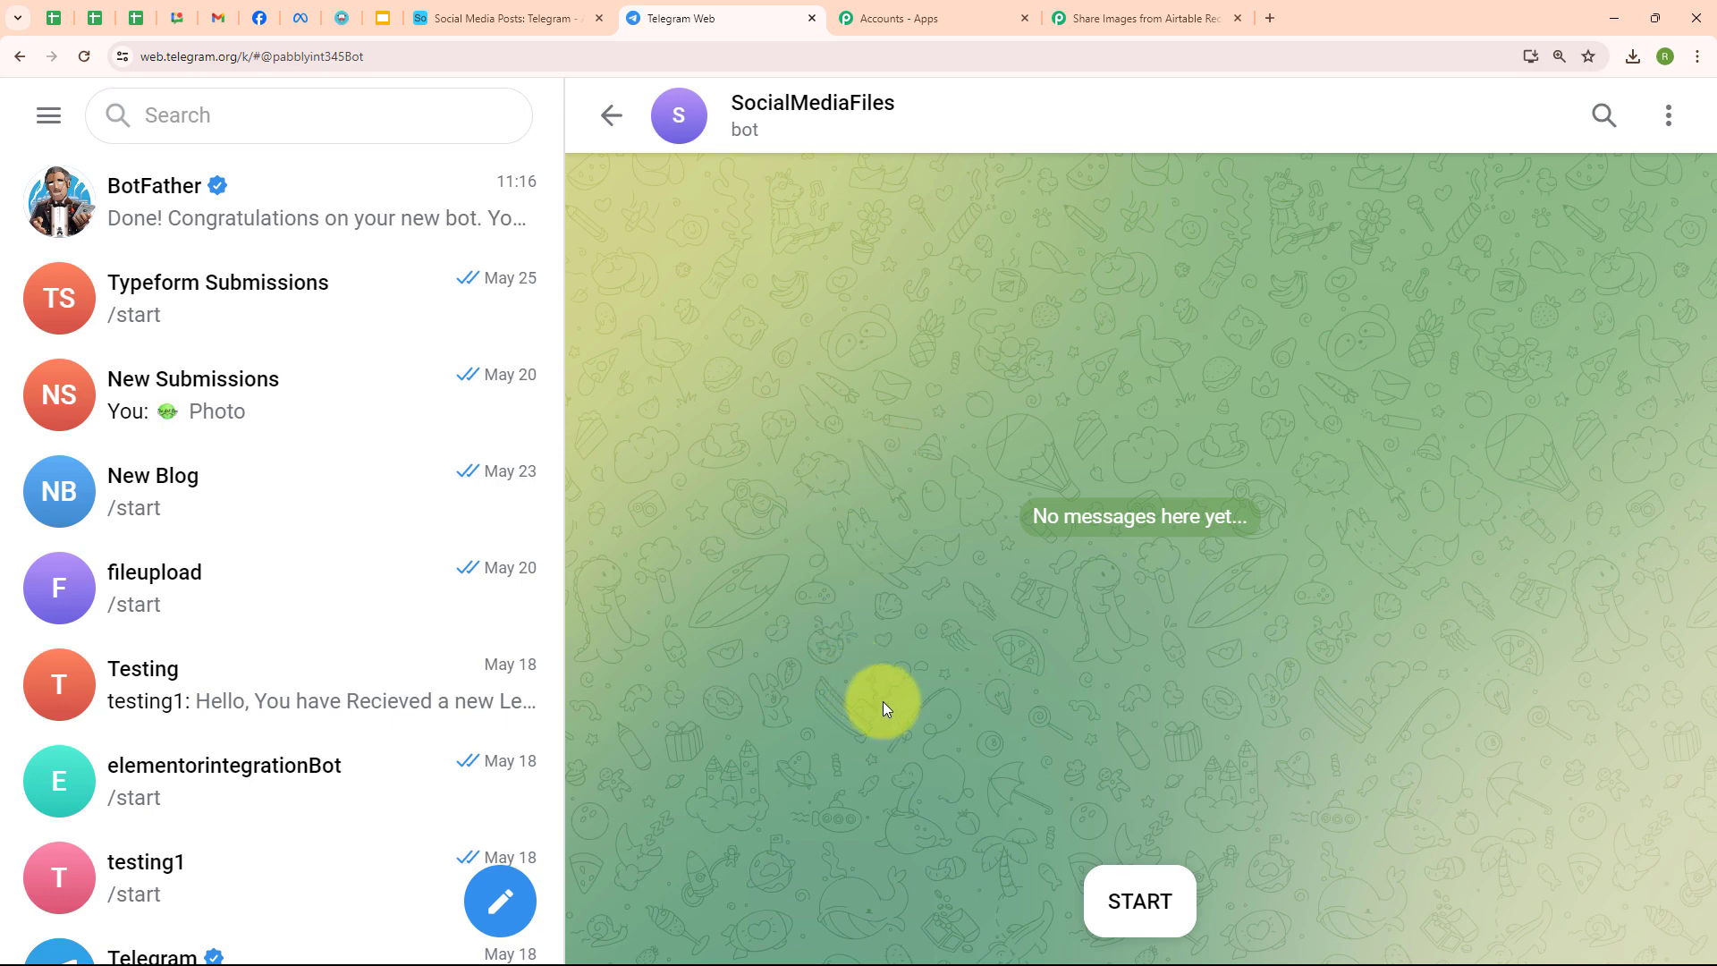
{"action": "left_click", "coordinate": [1137, 928]}
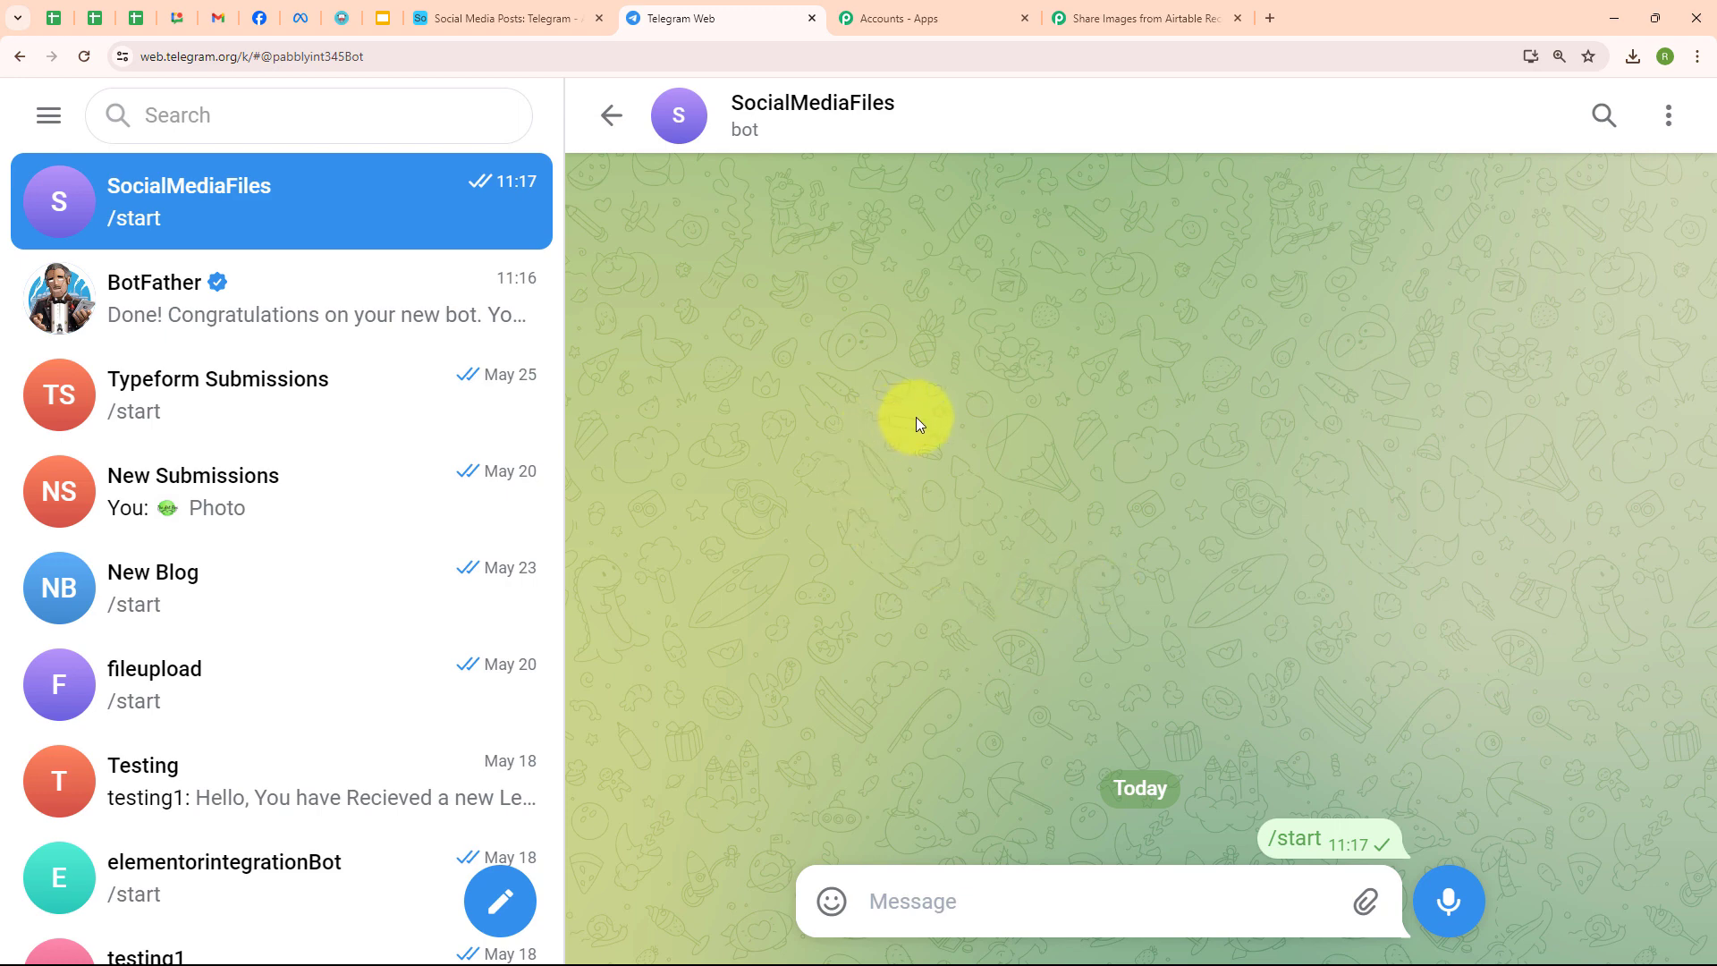
{"action": "left_click", "coordinate": [499, 899]}
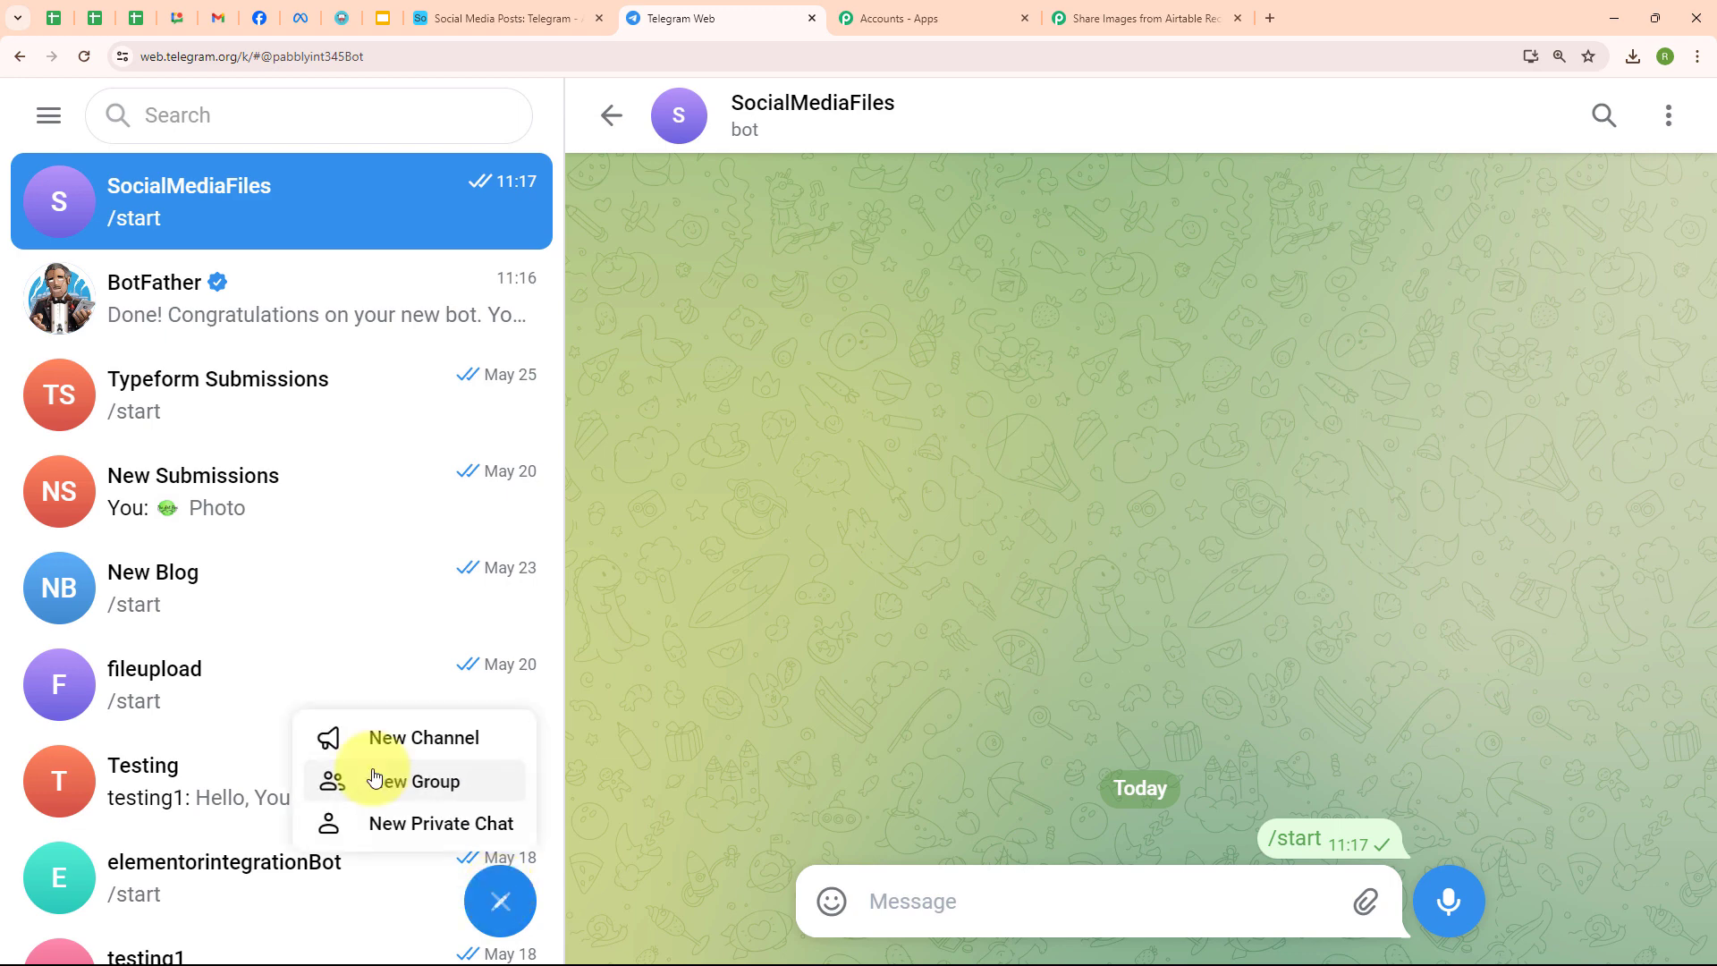
{"action": "left_click", "coordinate": [333, 780]}
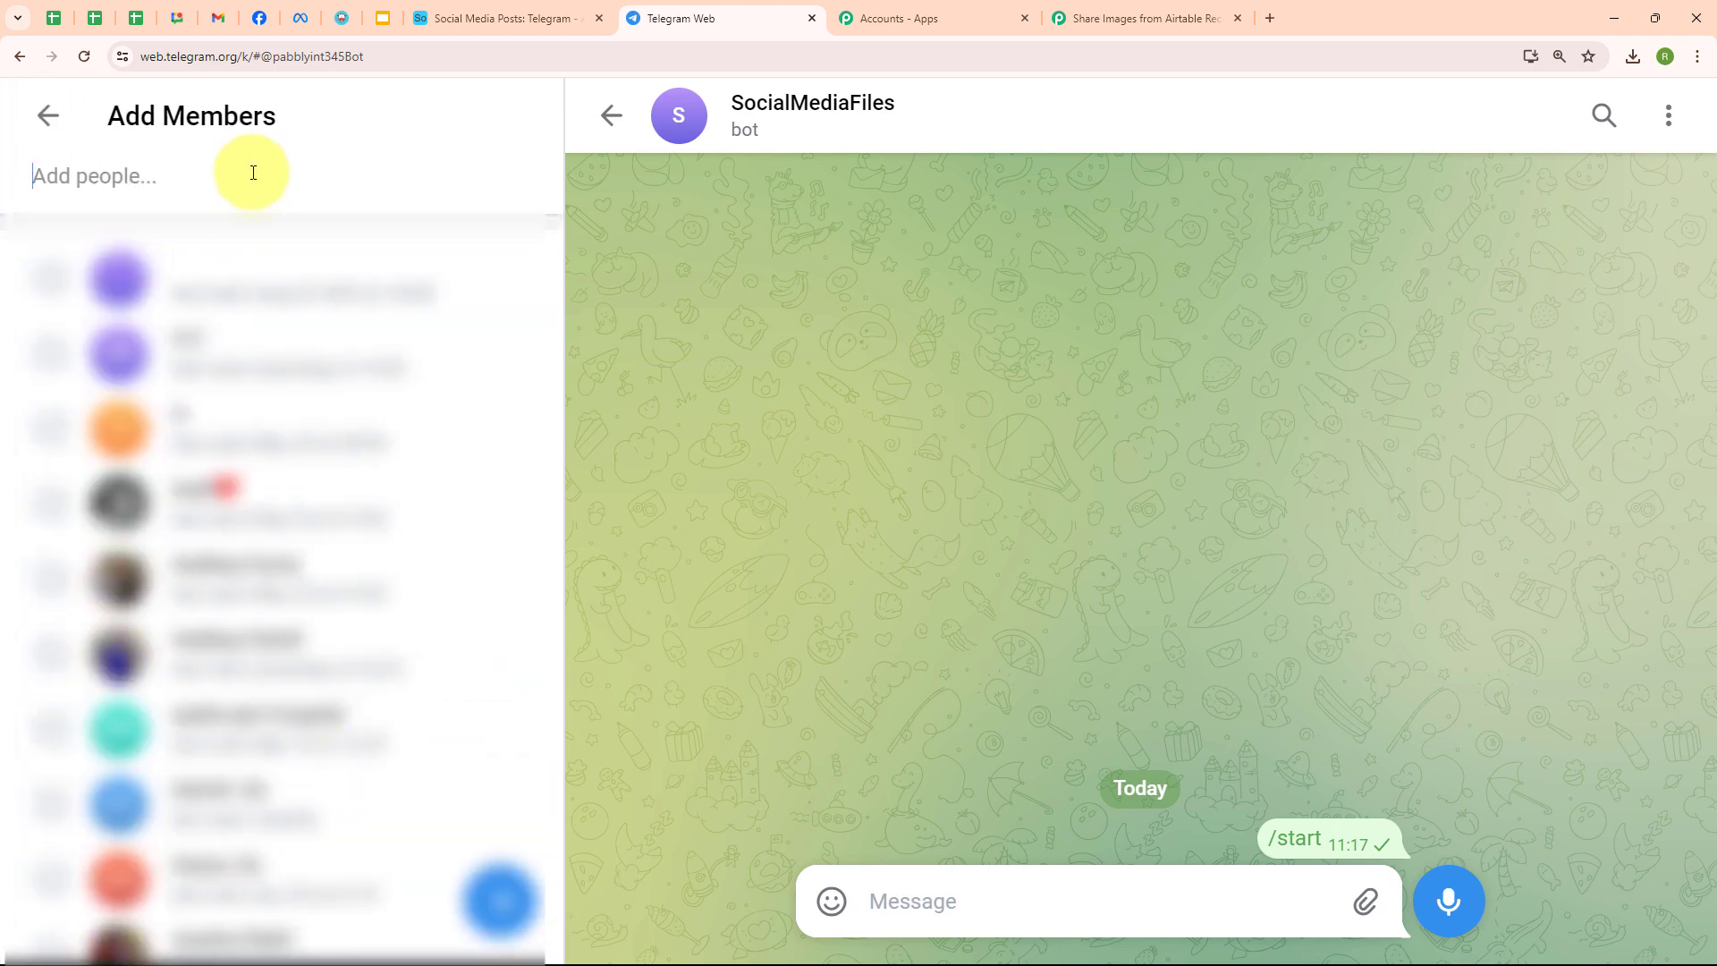
{"action": "type", "text": "Angel"}
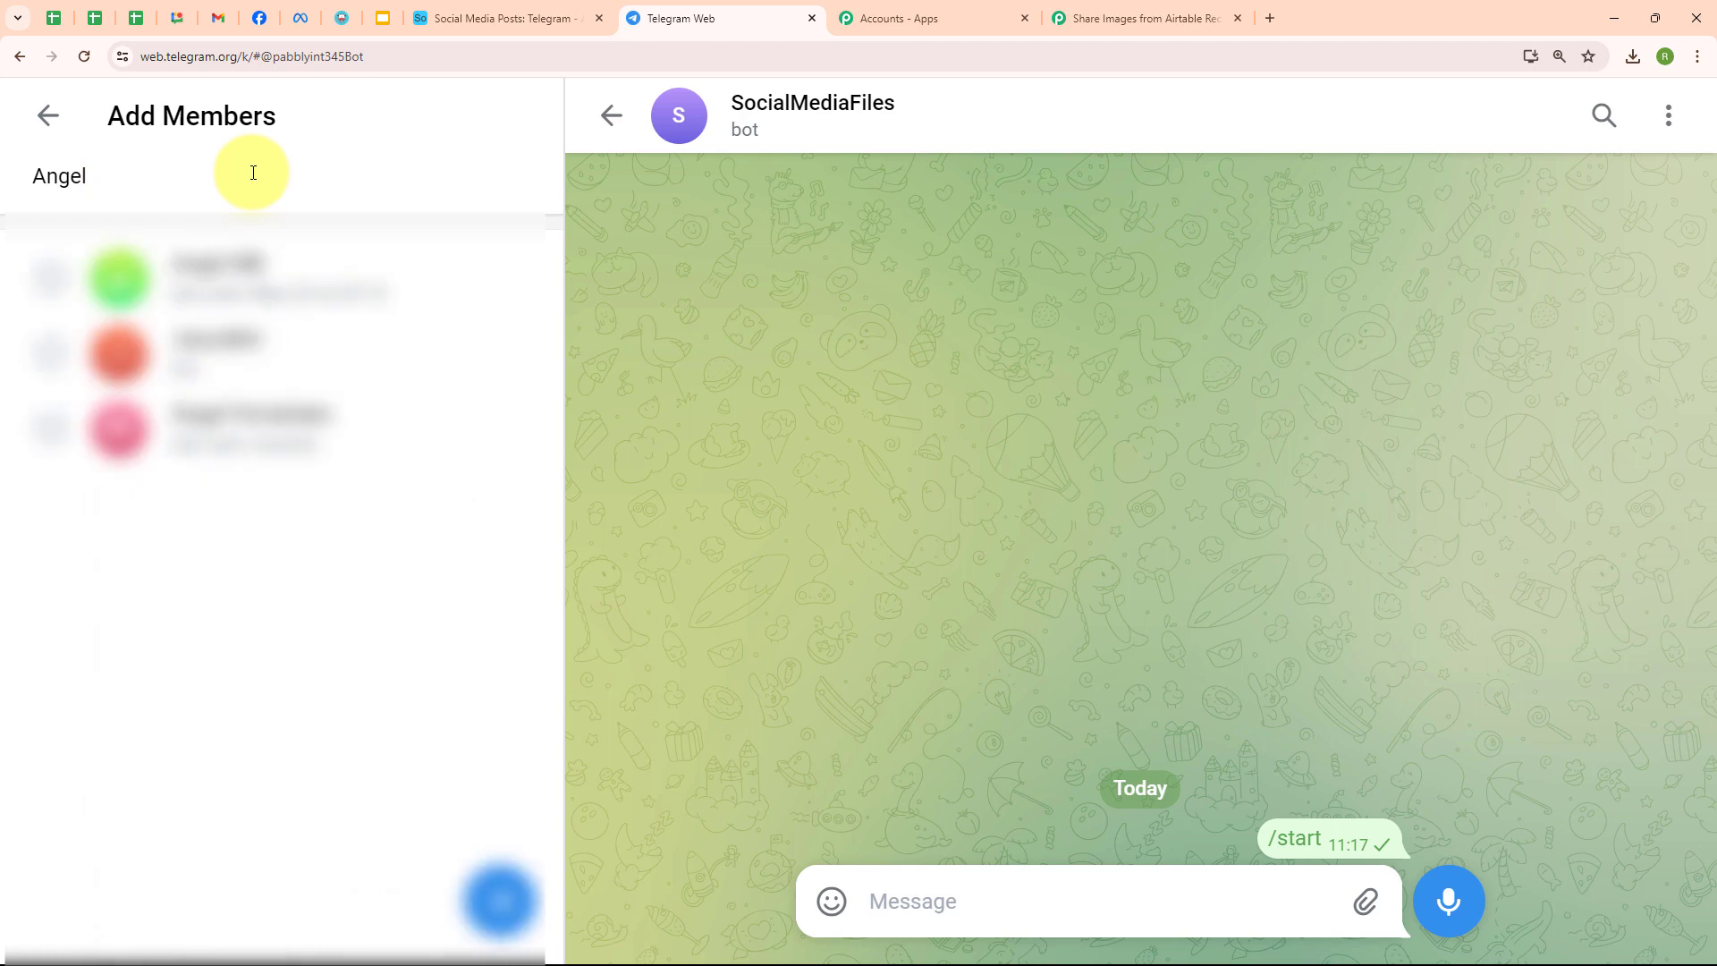
{"action": "left_click", "coordinate": [53, 277]}
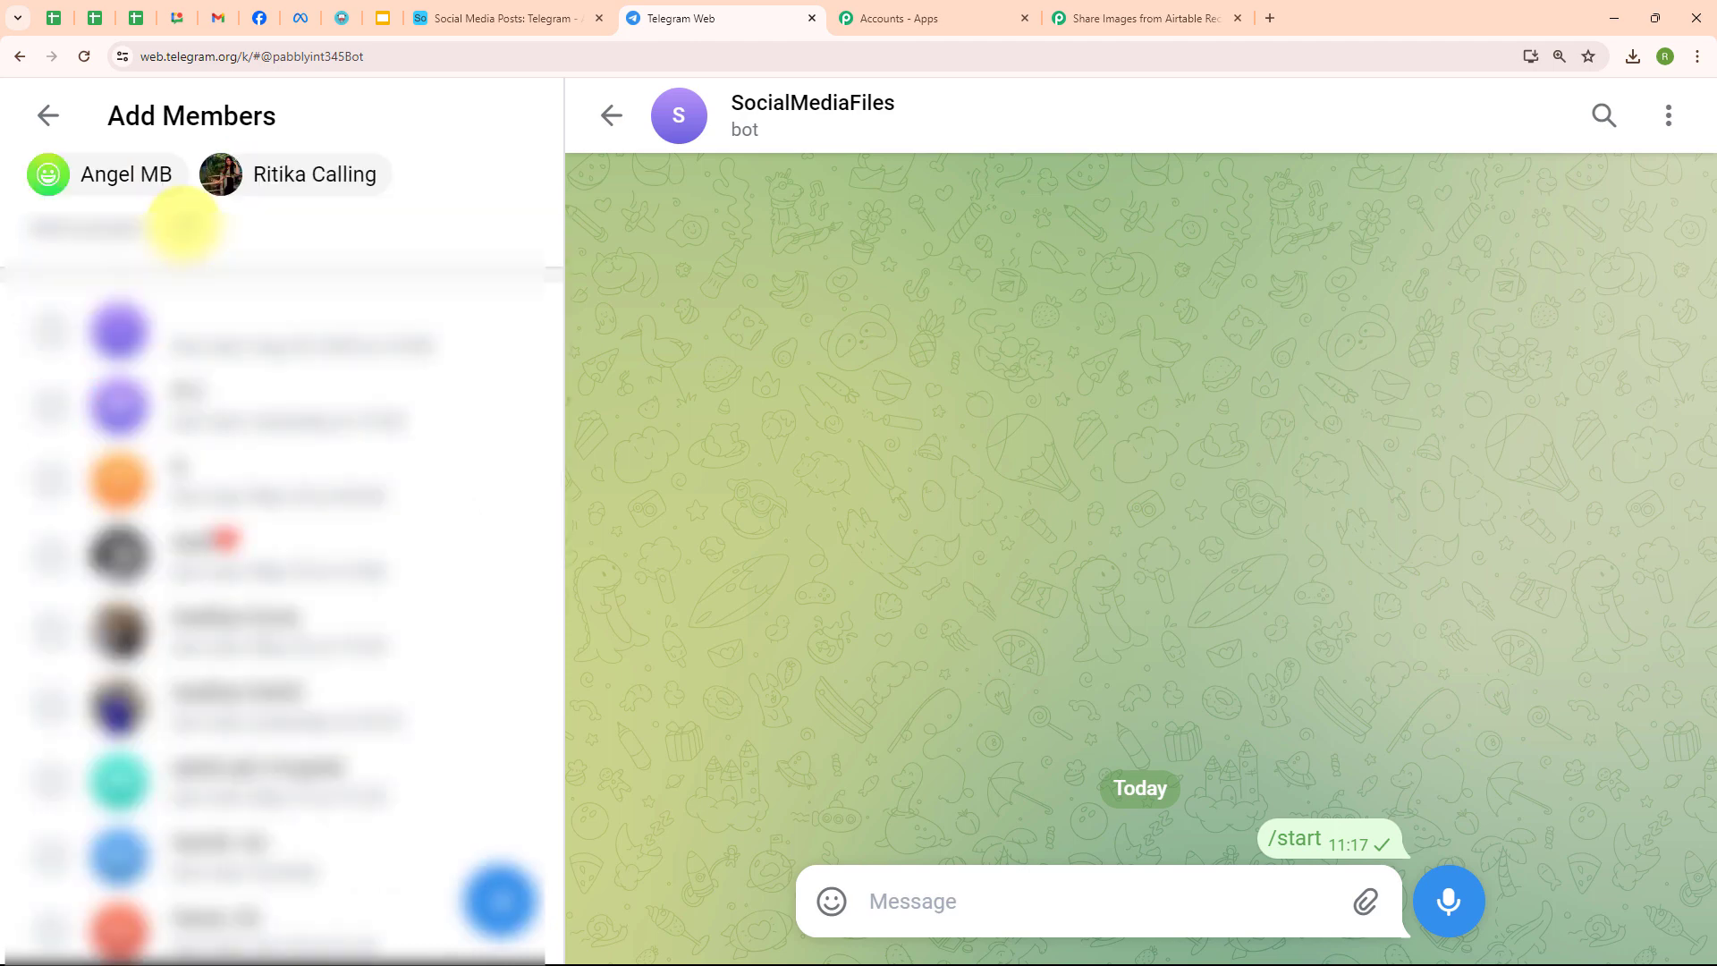
{"action": "type", "text": "Social"}
{"action": "left_click", "coordinate": [65, 334]}
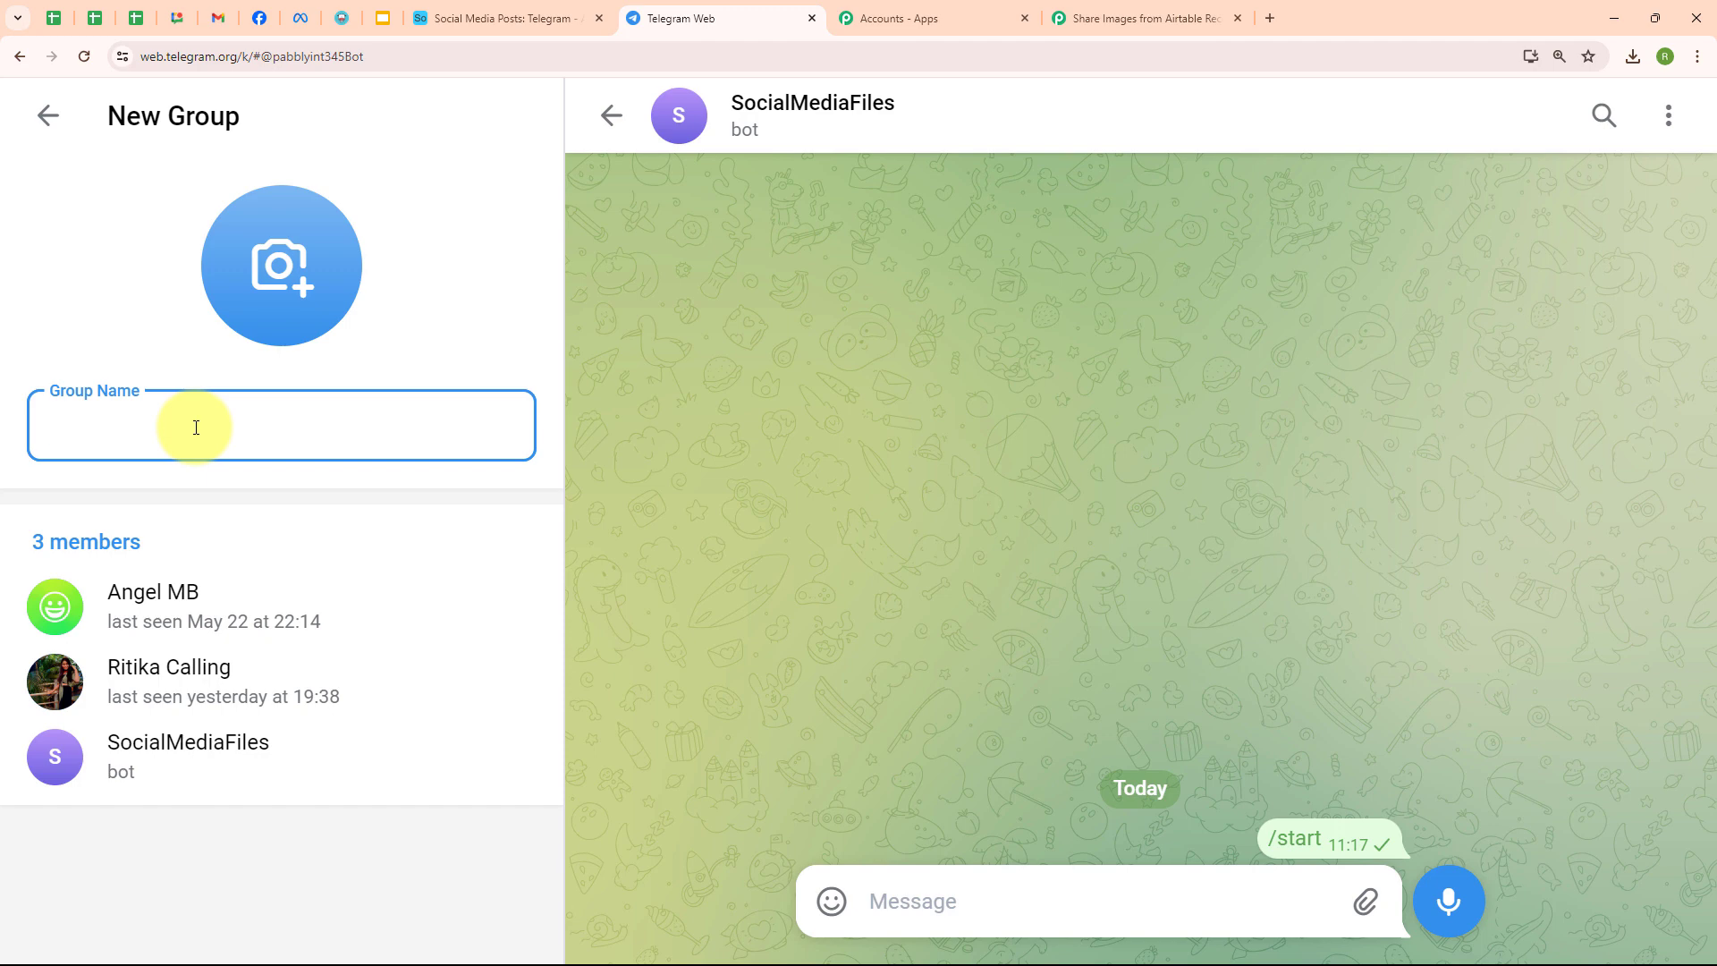
{"action": "type", "text": "New Social M"}
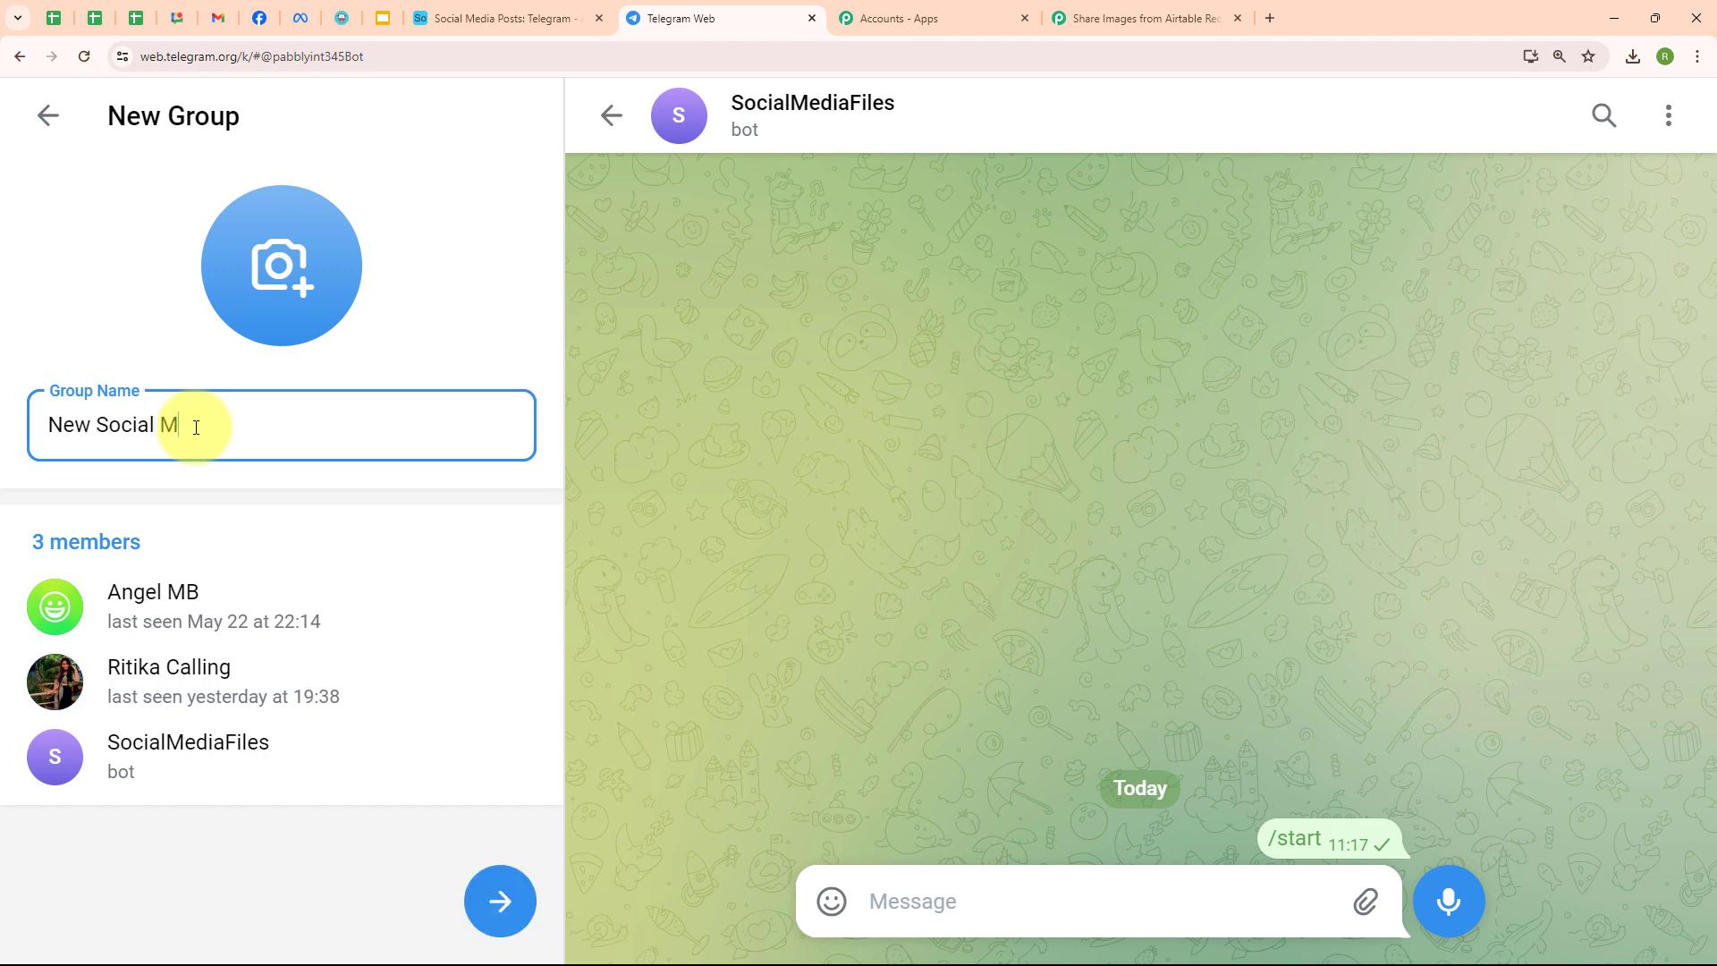
{"action": "type", "text": "edia Posts"}
{"action": "left_click", "coordinate": [497, 901]}
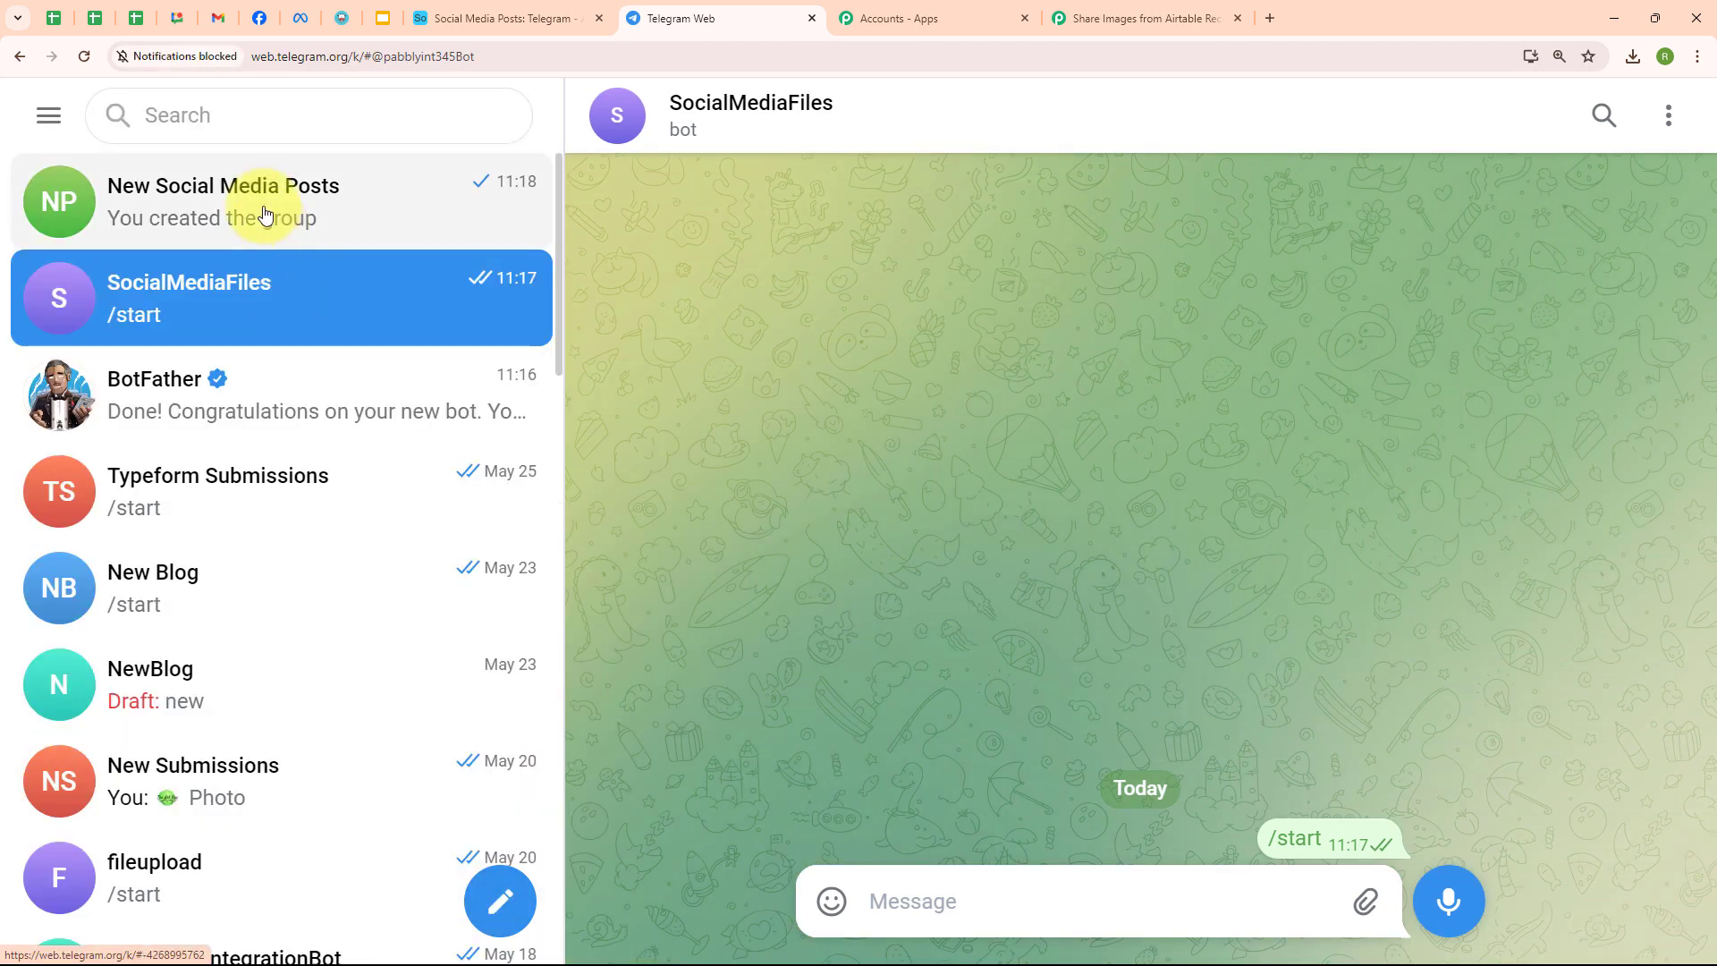
{"action": "left_click", "coordinate": [269, 213]}
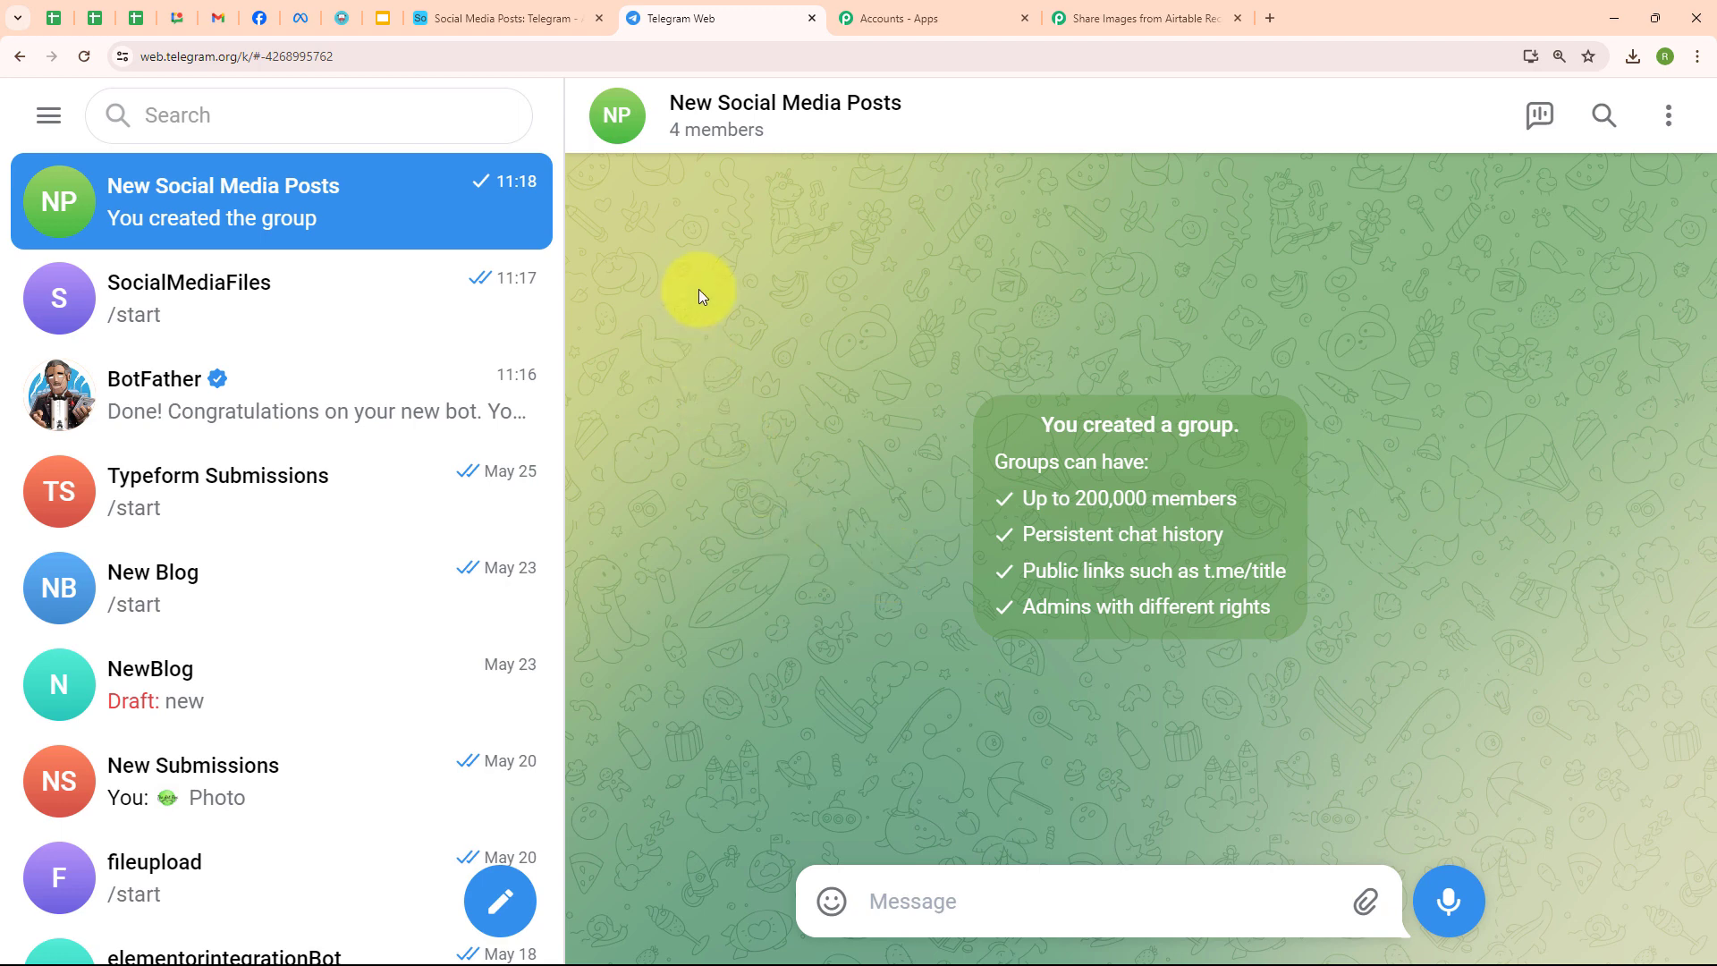
- Review the New Social Media Posts group's details and member list
{"action": "left_click", "coordinate": [623, 117]}
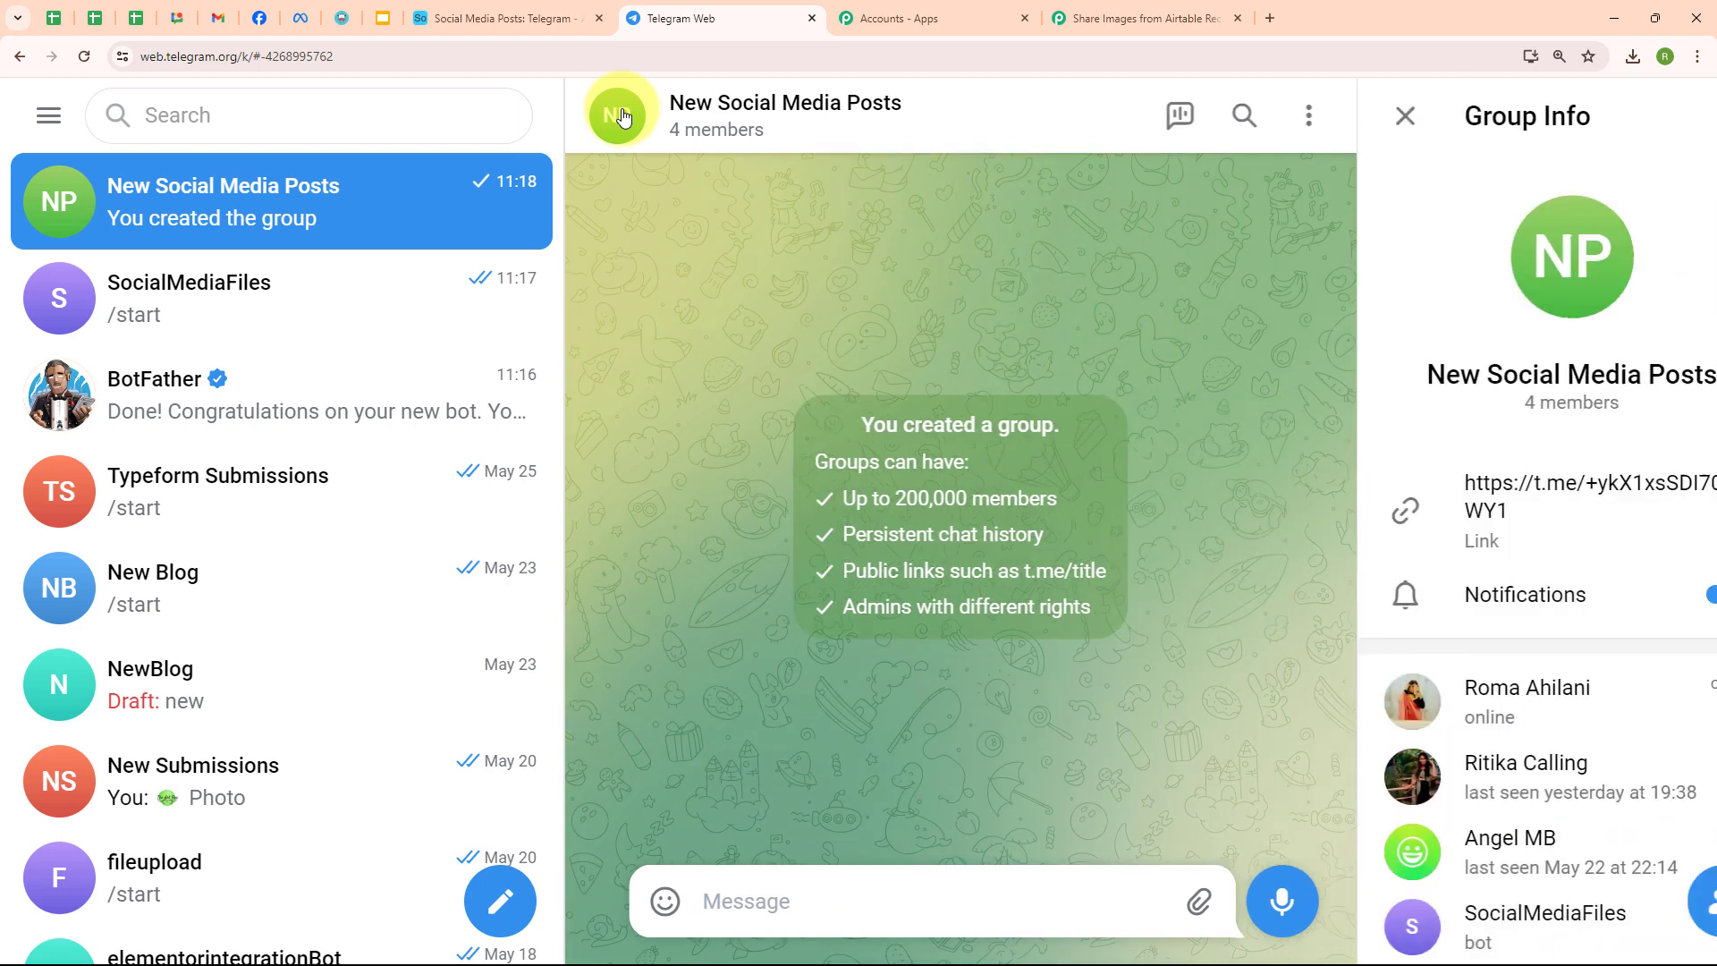
{"action": "scroll", "coordinate": [1432, 682], "scroll_direction": "down", "scroll_amount": 3}
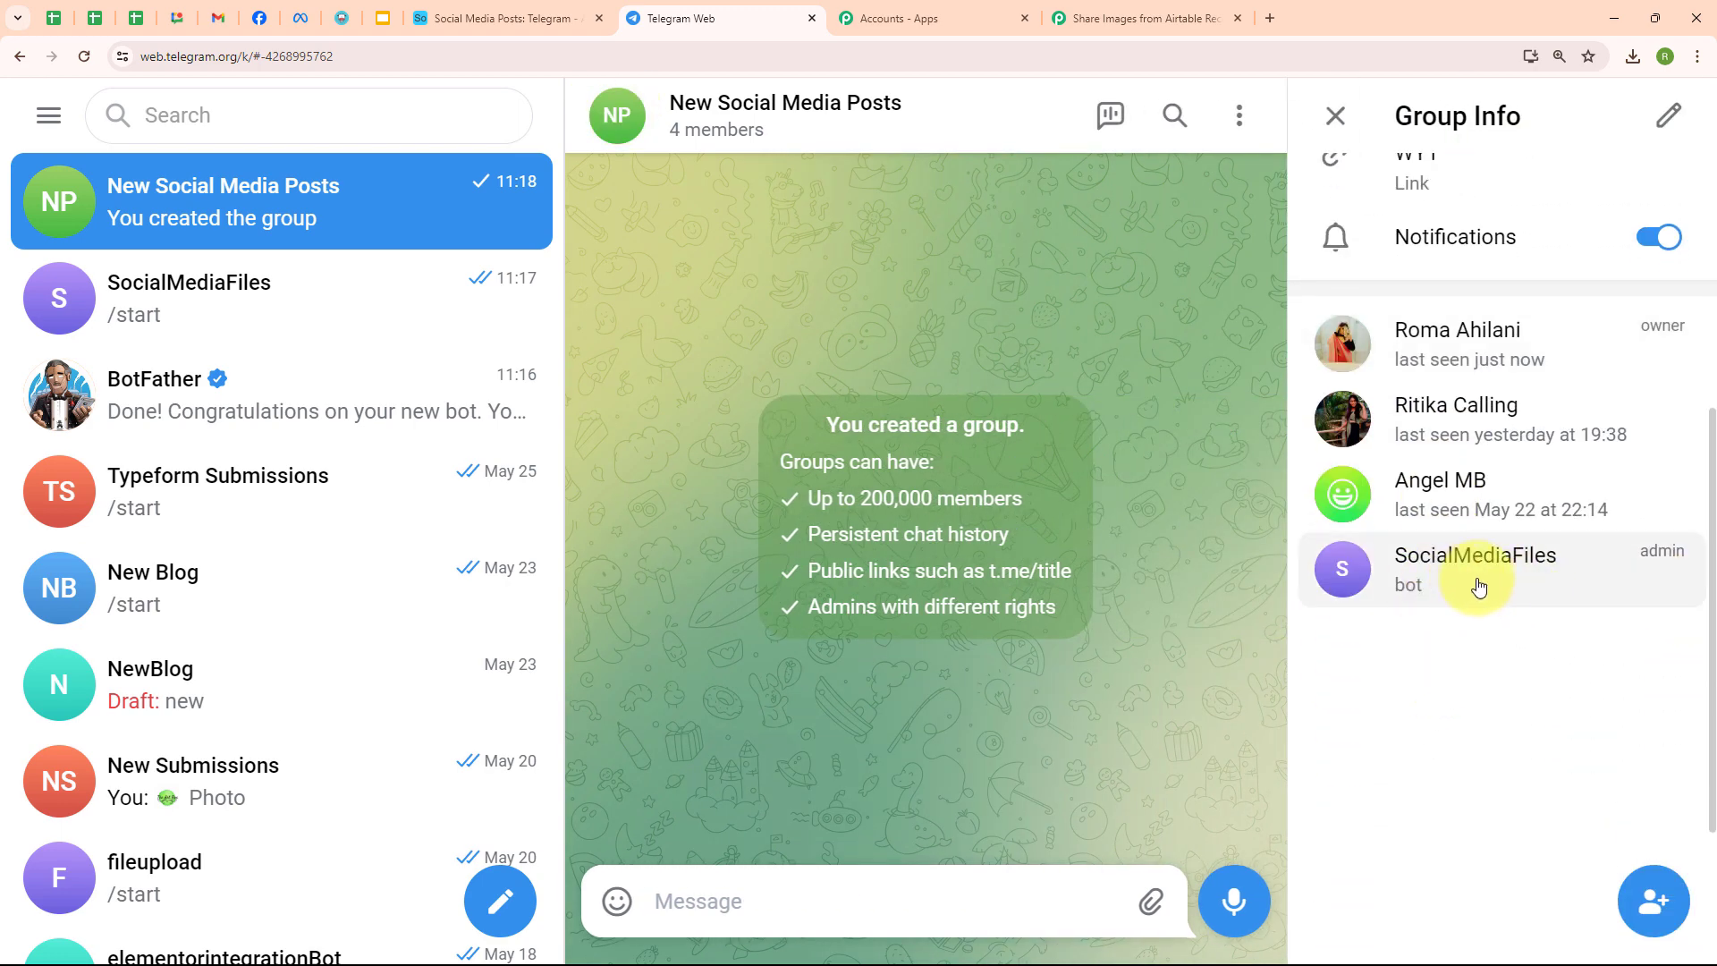
{"action": "left_click", "coordinate": [1326, 125]}
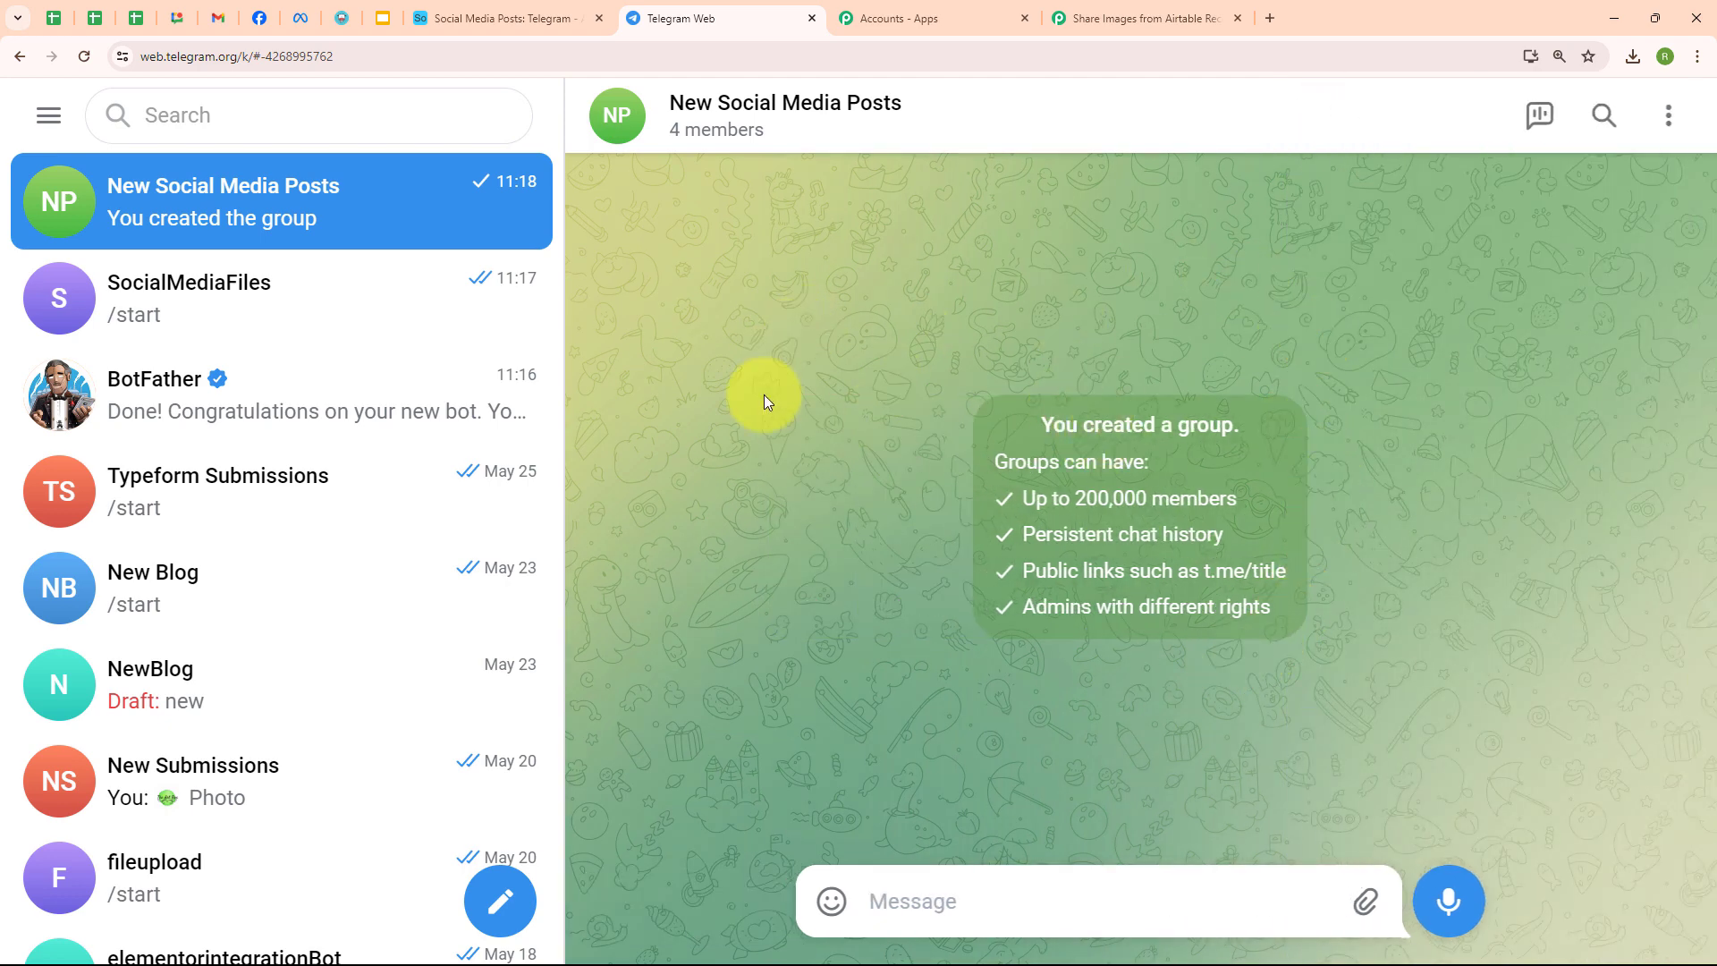
- Copy the group's chat ID from the Telegram address and paste it into Chat ID
{"action": "left_click", "coordinate": [267, 57]}
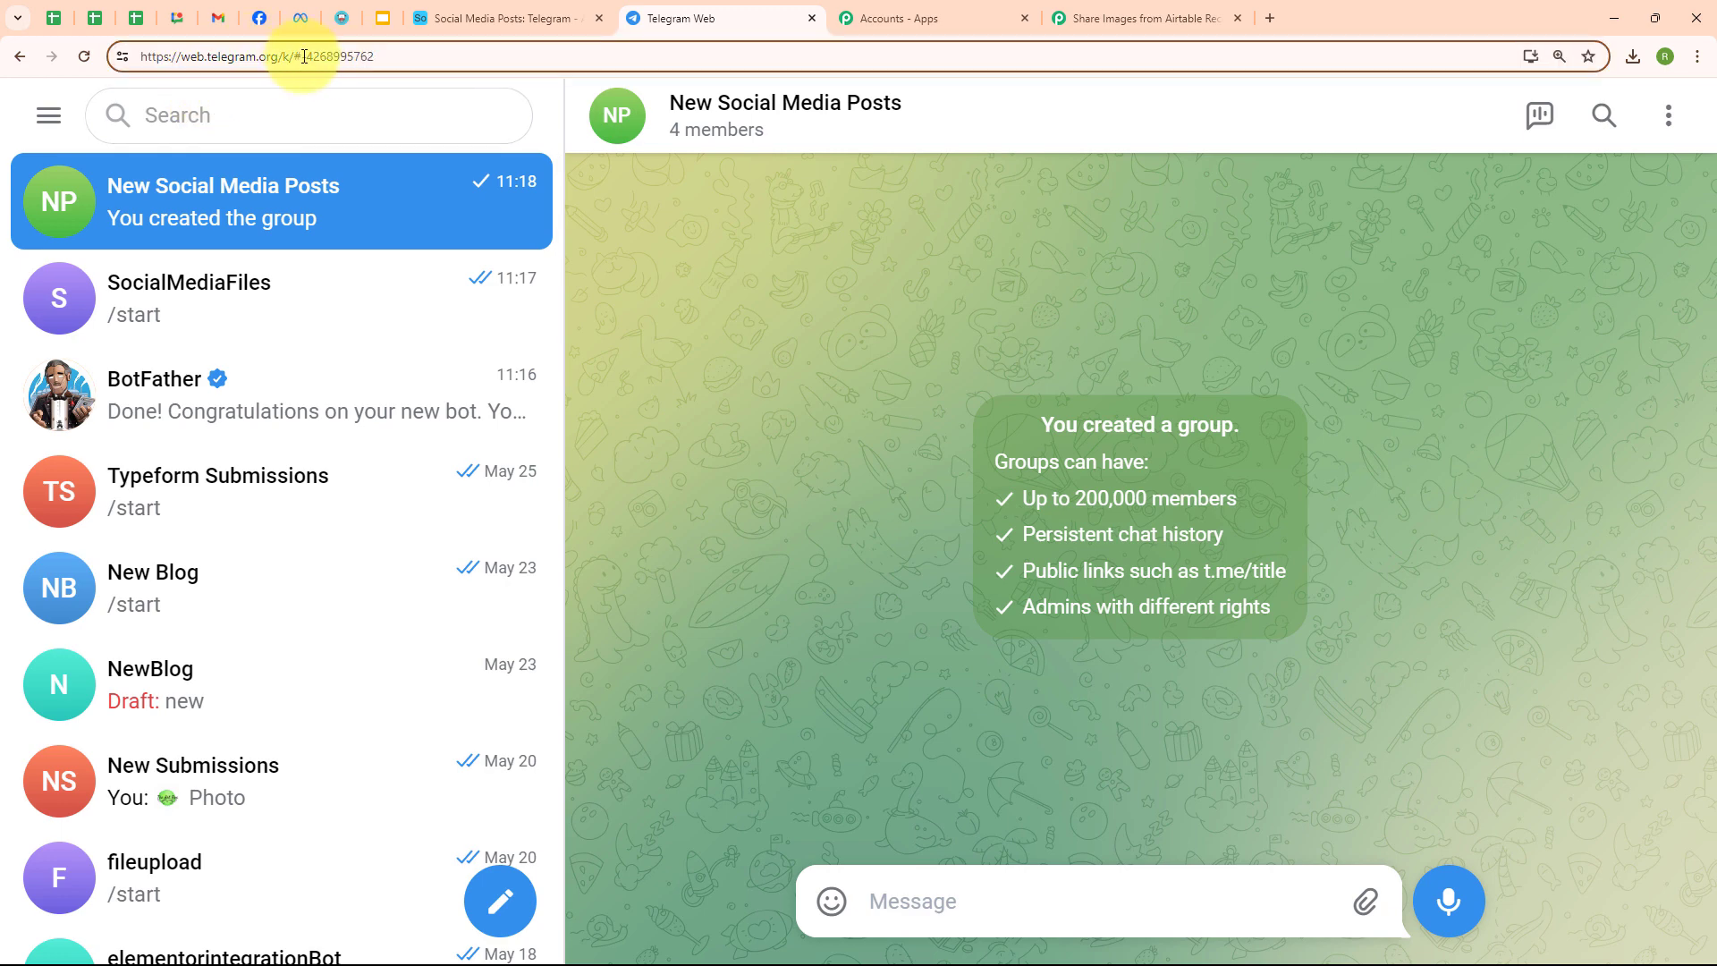
{"action": "double_click", "coordinate": [305, 57]}
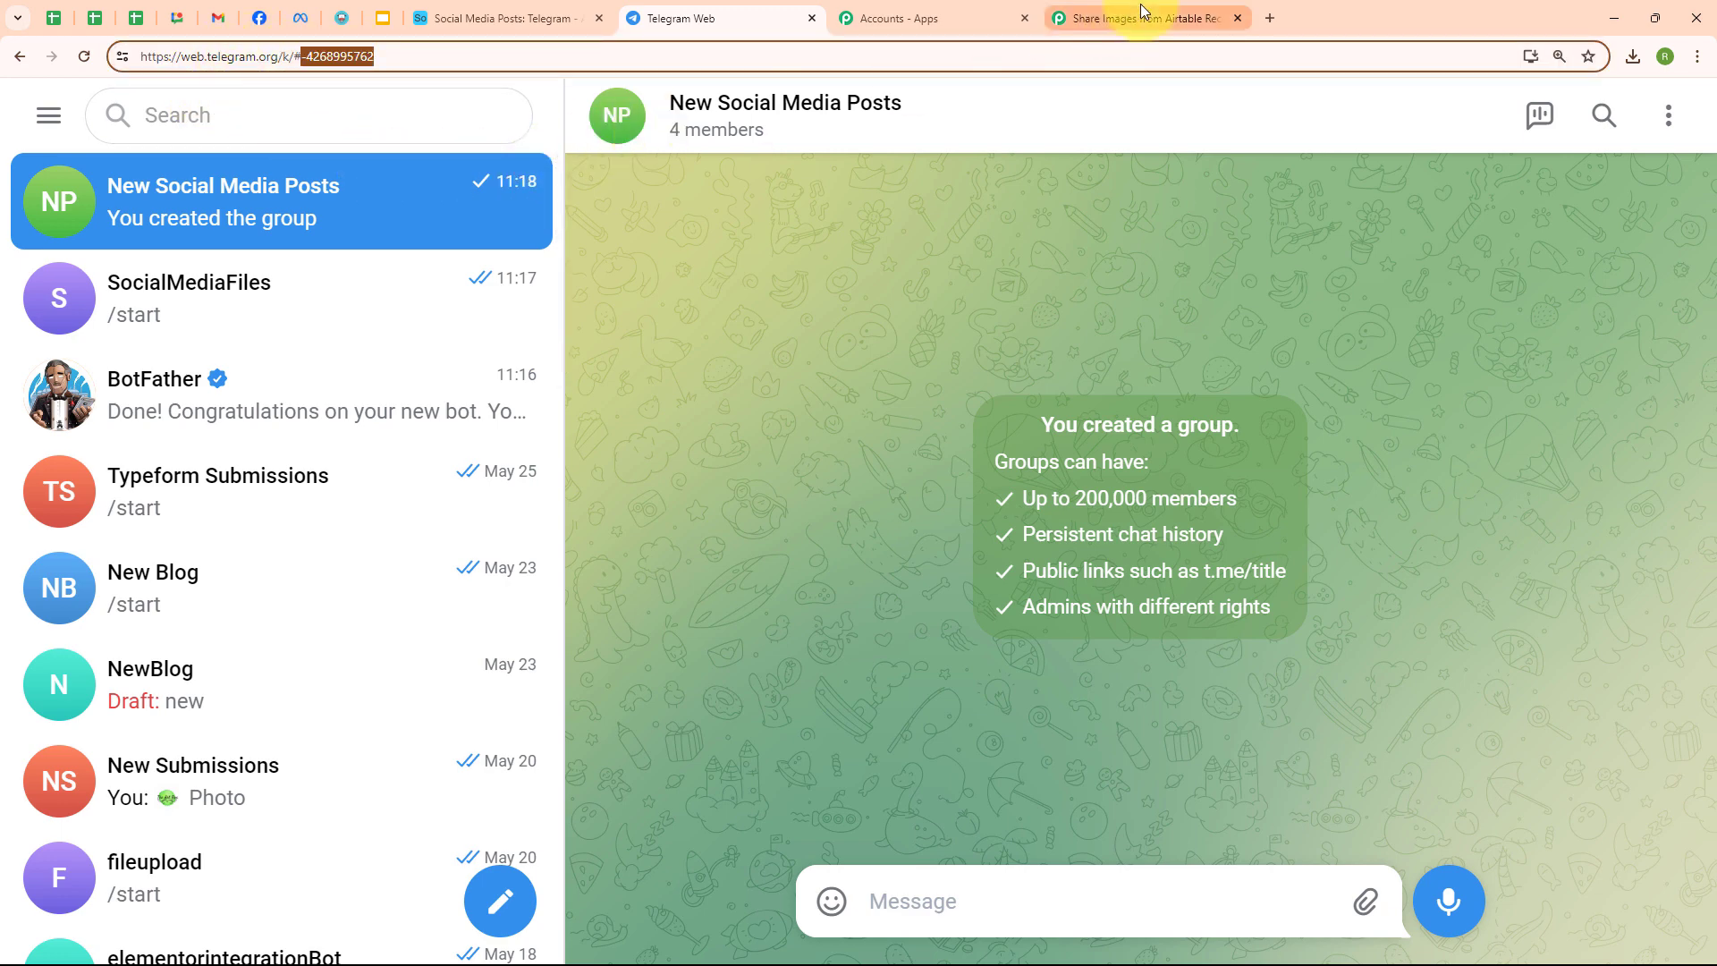
{"action": "left_click", "coordinate": [1140, 3]}
{"action": "left_click", "coordinate": [575, 480]}
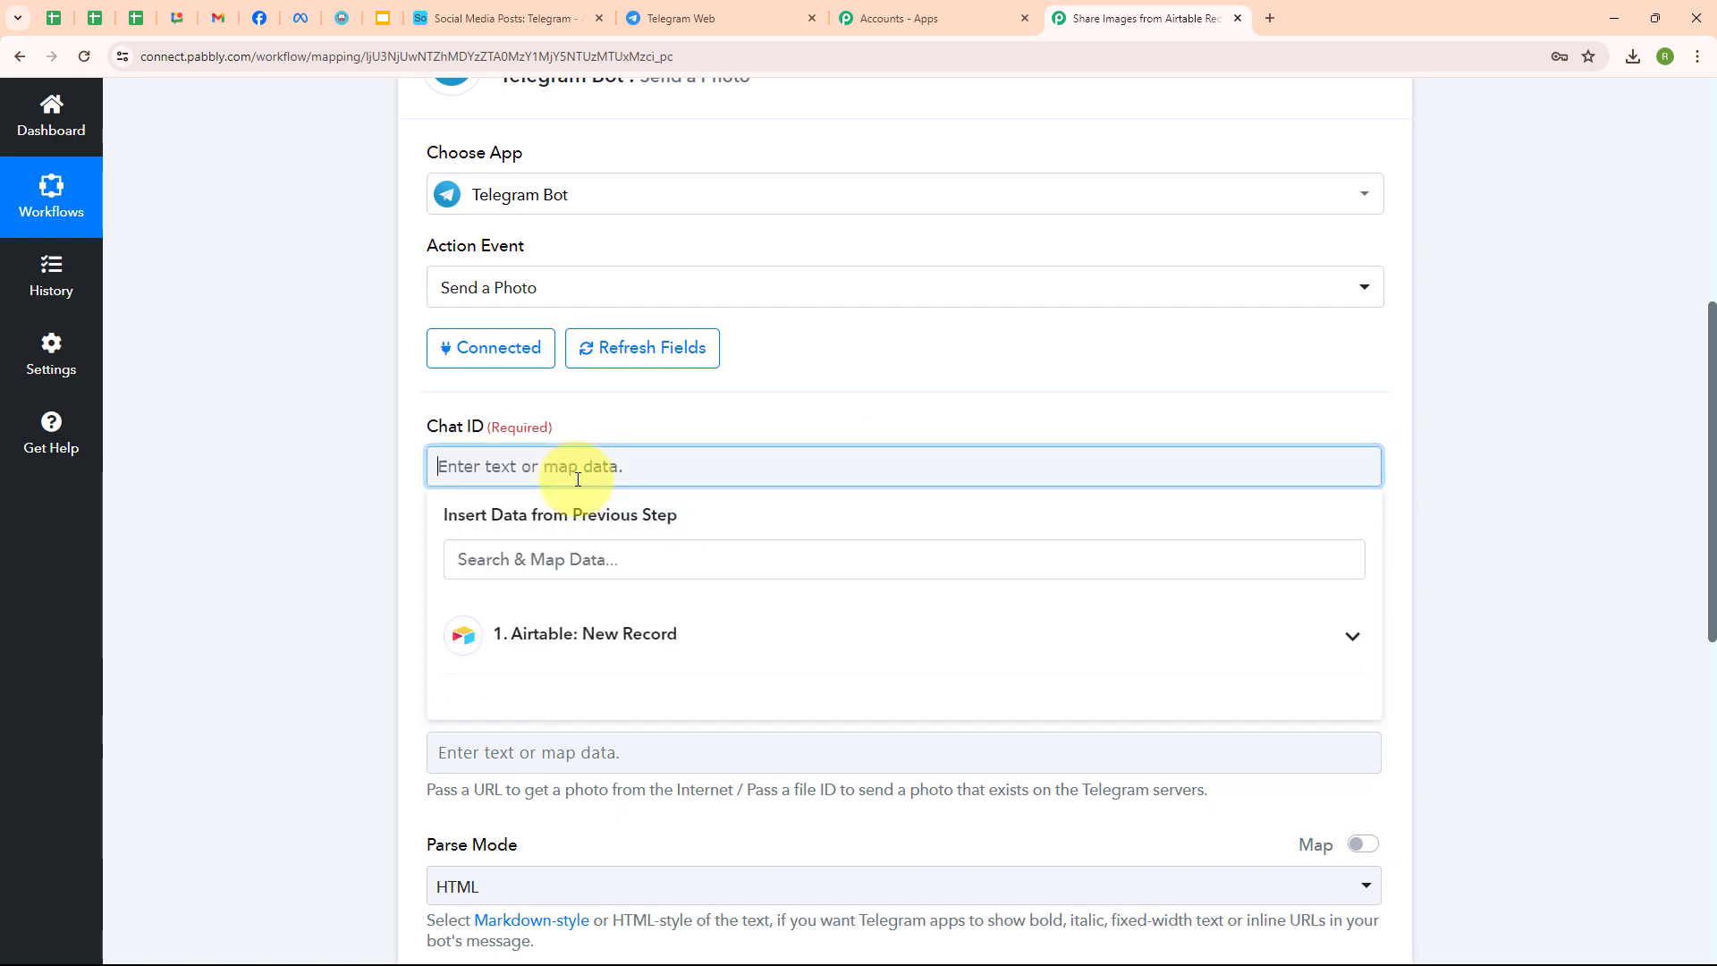
{"action": "key", "text": "ctrl+v"}
{"action": "left_click", "coordinate": [337, 496]}
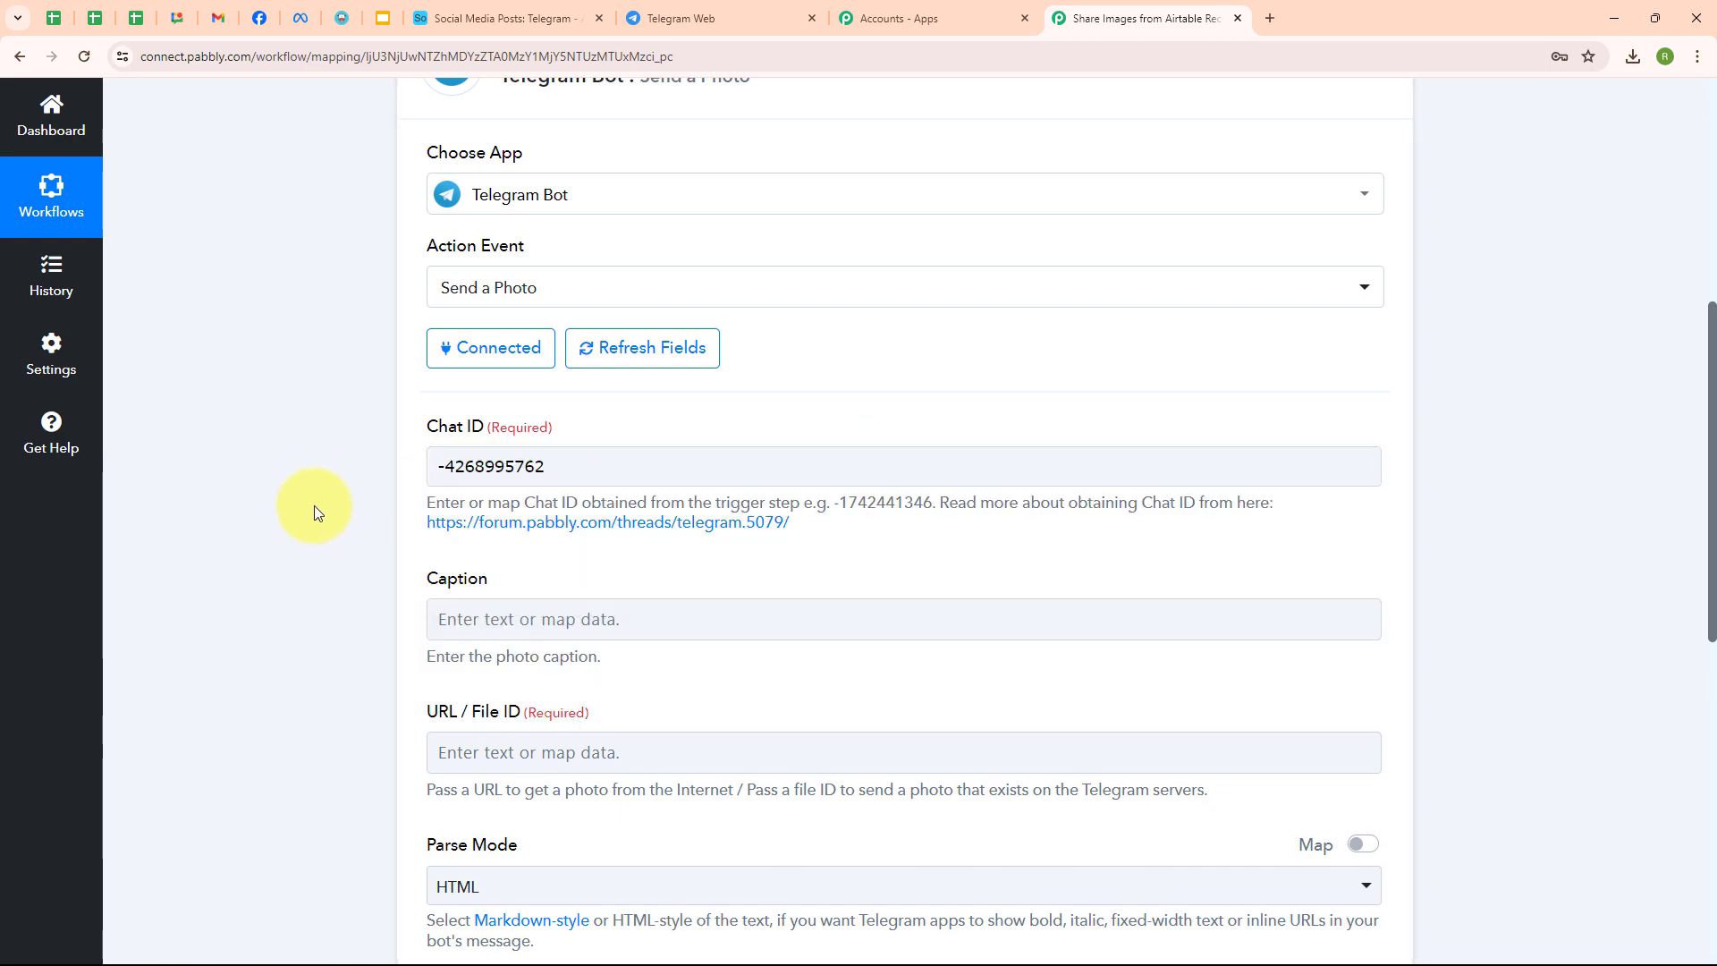
- Open the Caption field's data-mapping list, then view the Airtable posts table
{"action": "scroll", "coordinate": [742, 528], "scroll_direction": "down", "scroll_amount": 3}
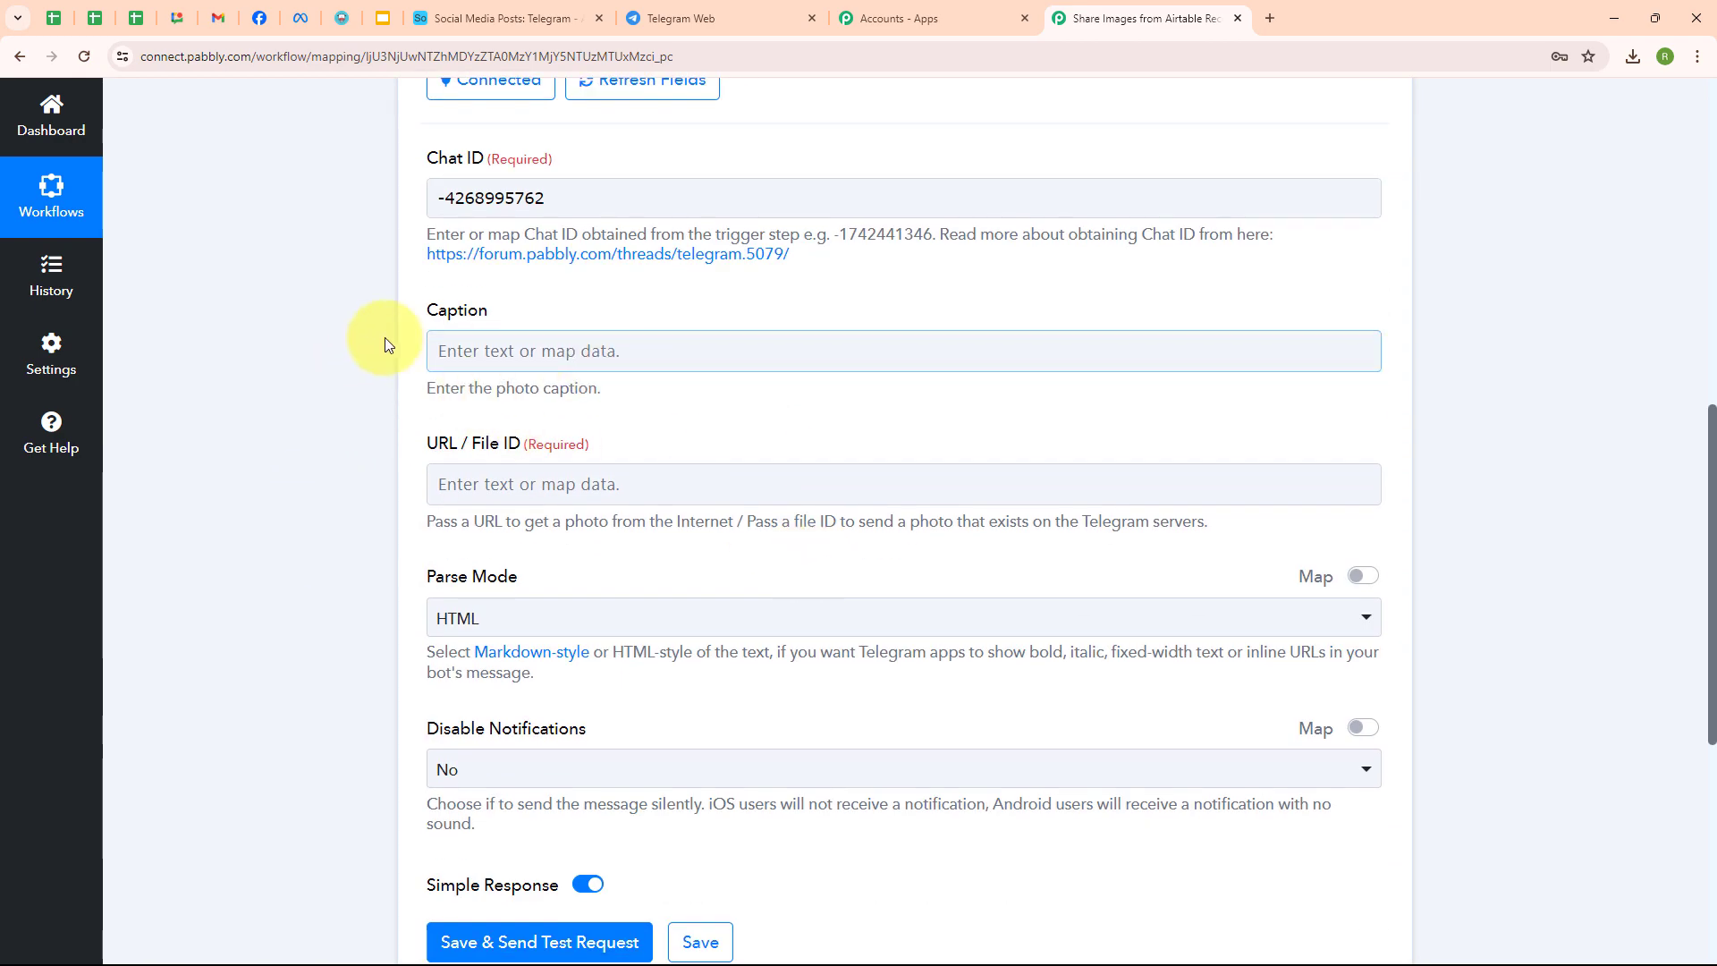
{"action": "left_click", "coordinate": [445, 350]}
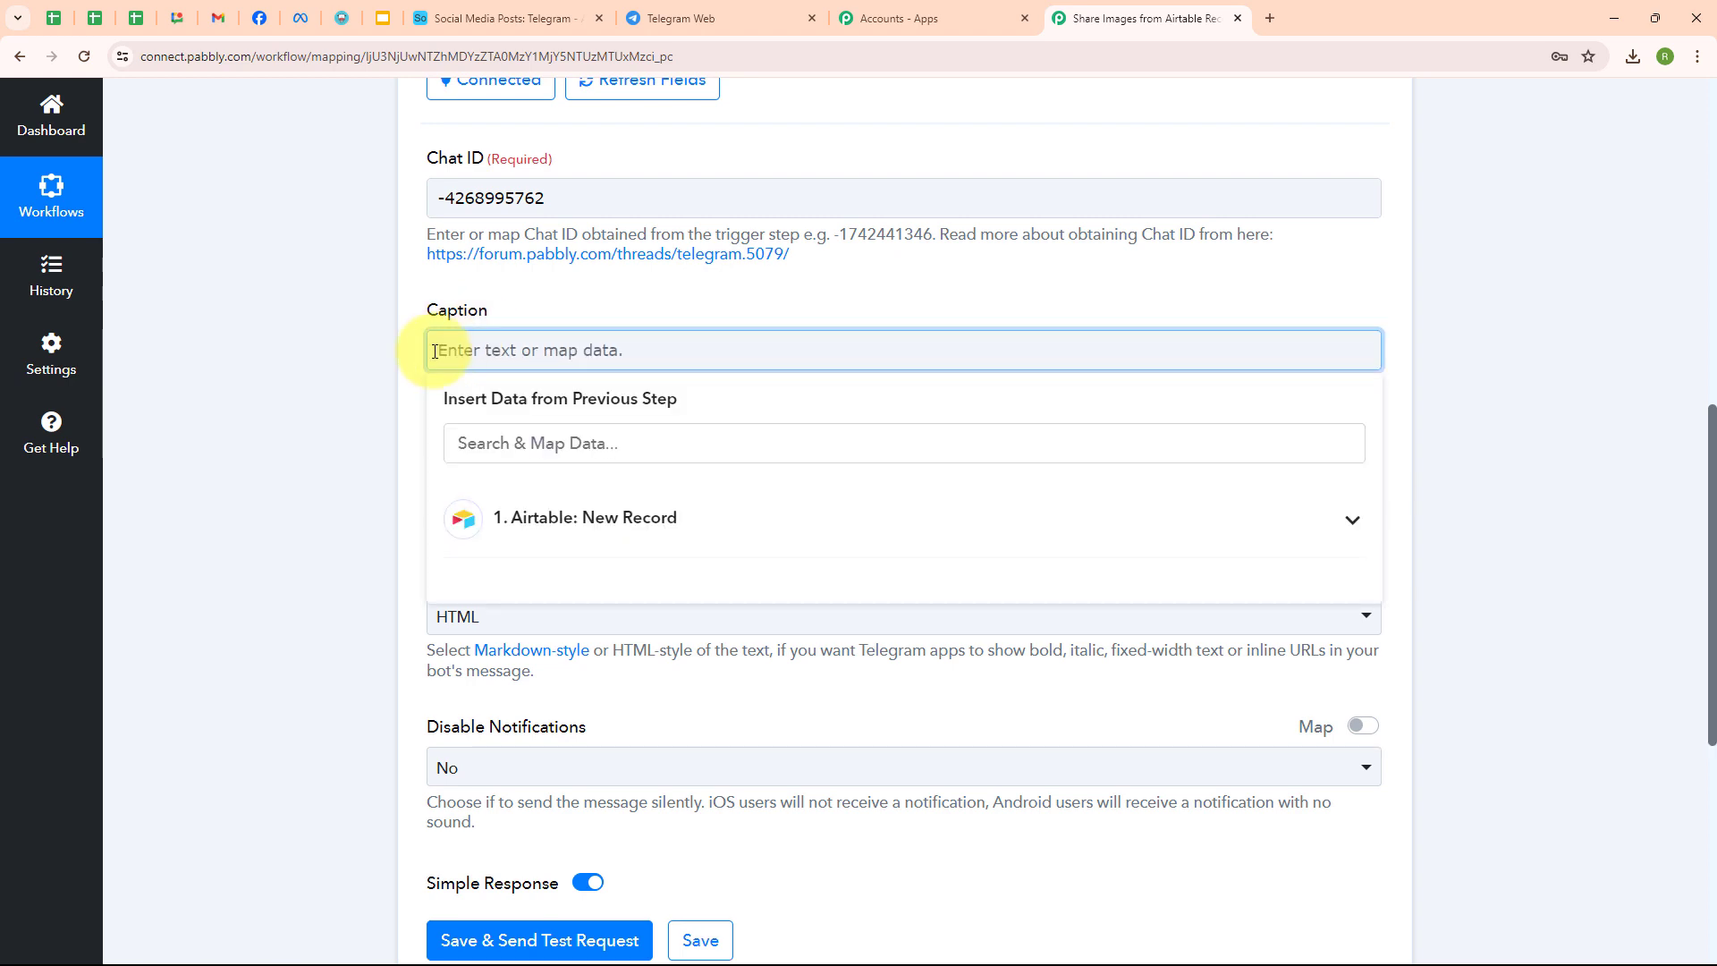
{"action": "left_click", "coordinate": [528, 17]}
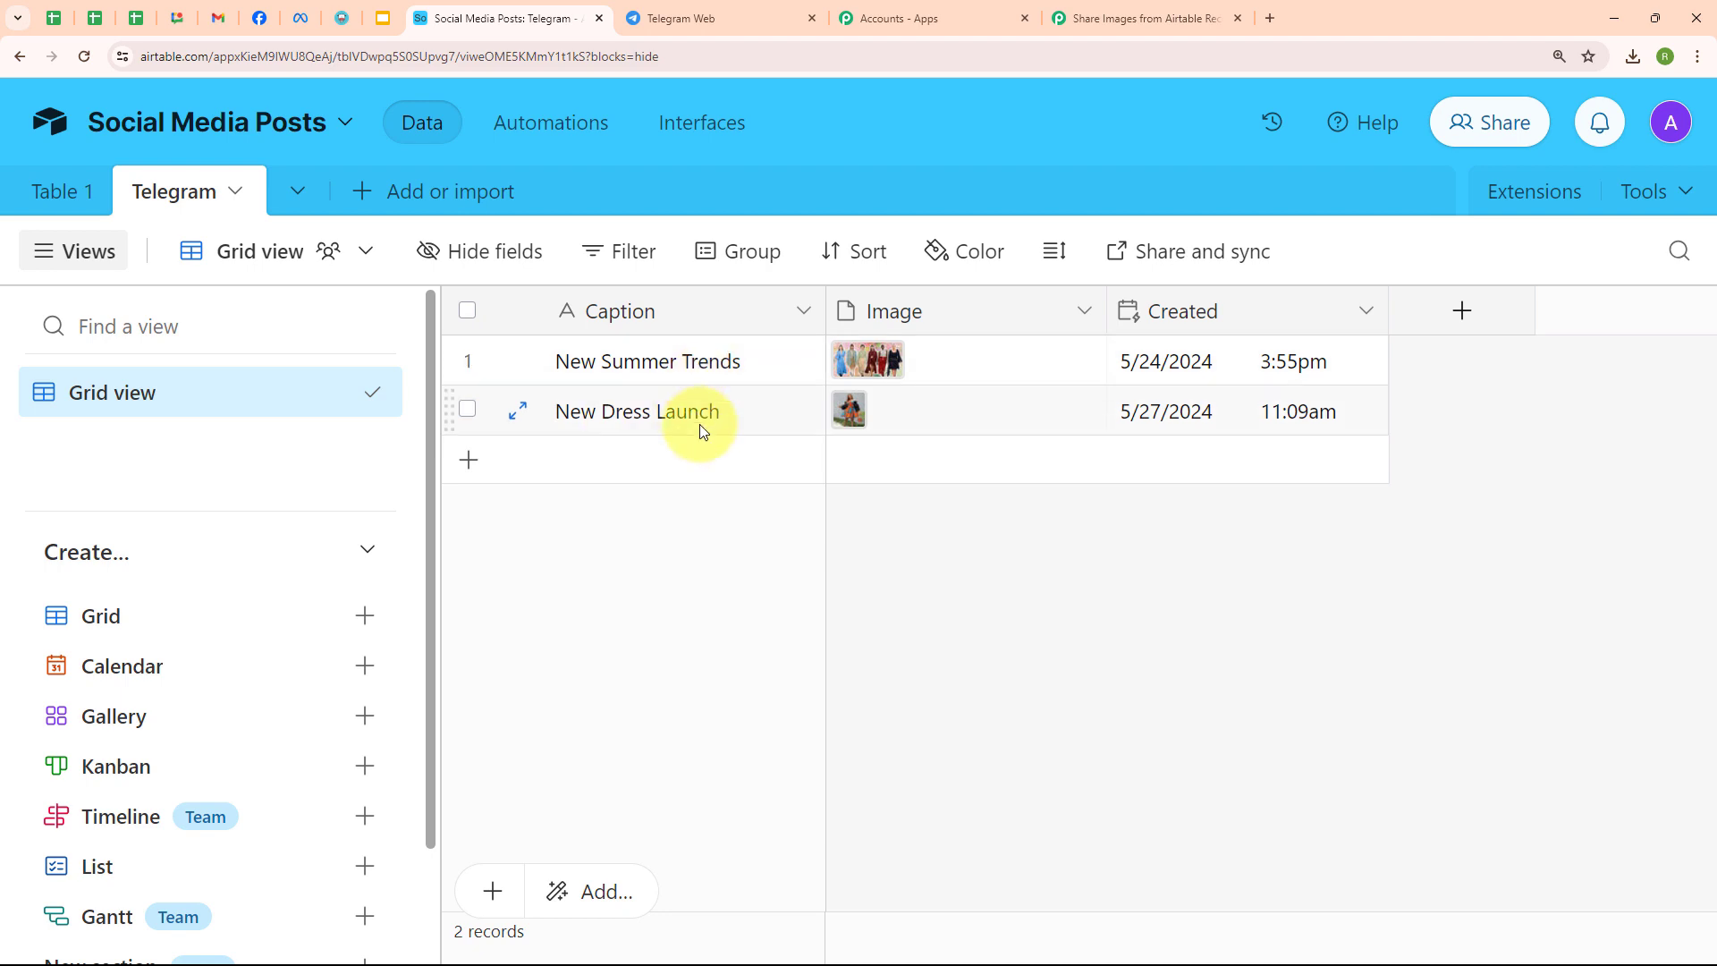
- Go back to the Caption mapping in Pabbly after reviewing the two Airtable post records
{"action": "left_click", "coordinate": [1128, 18]}
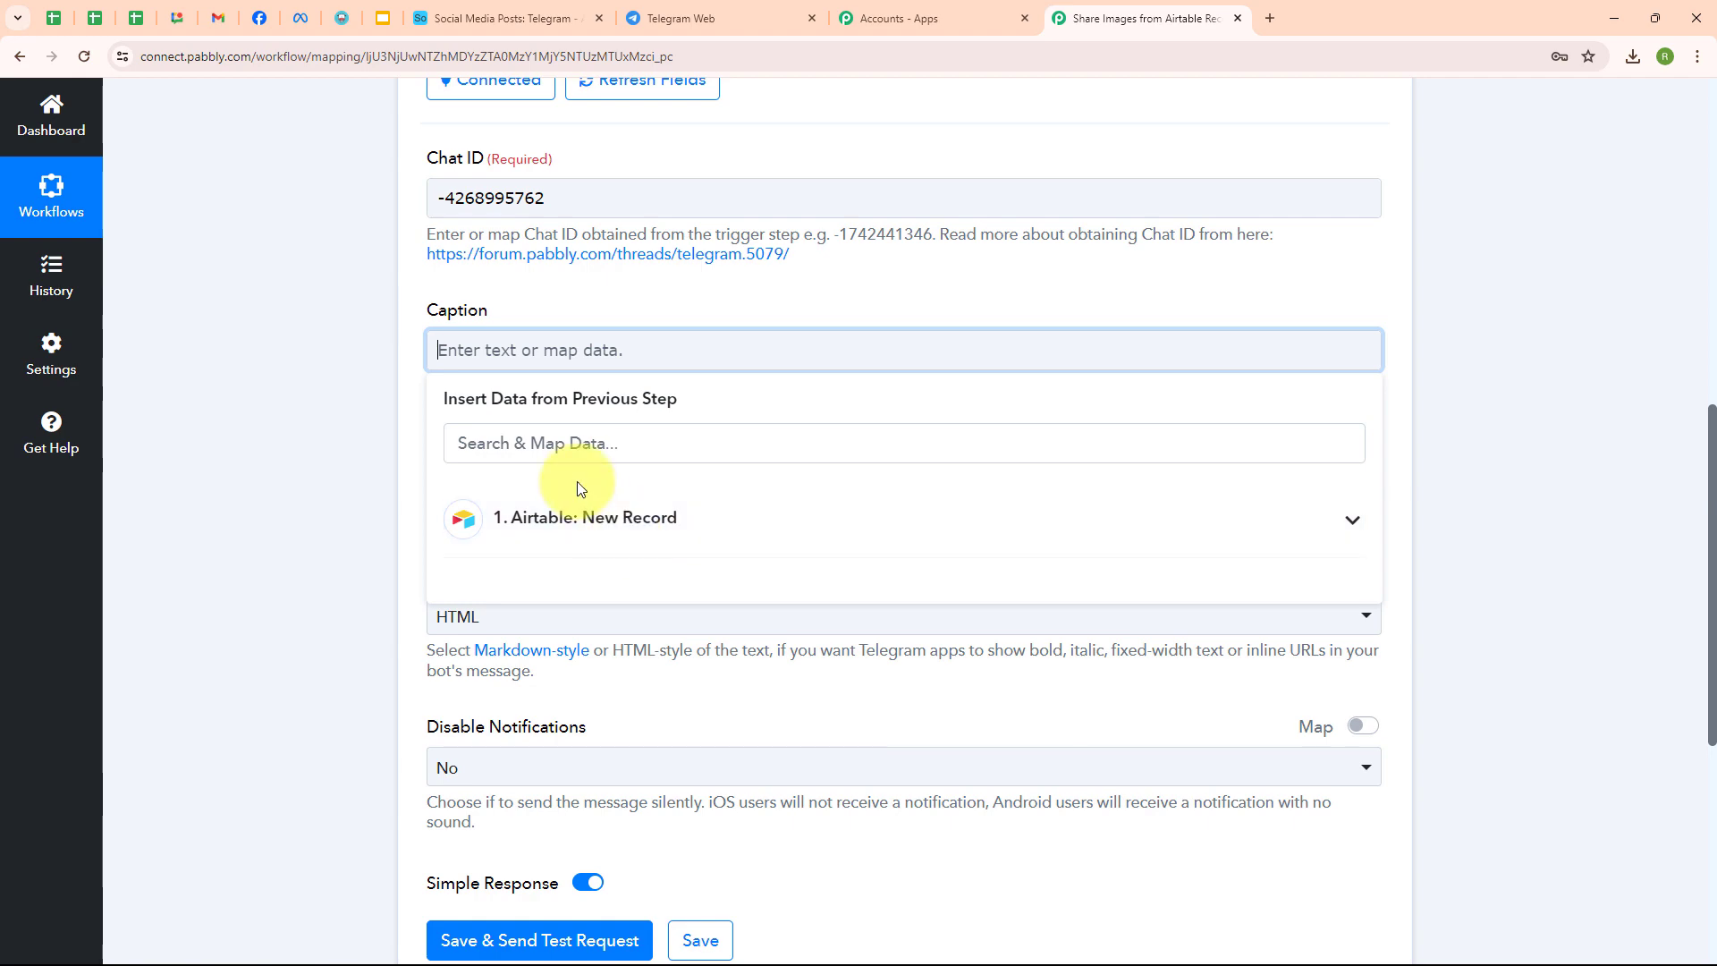
- Map the Airtable record's Fields Caption into the Caption field
{"action": "left_click", "coordinate": [584, 517]}
{"action": "left_click", "coordinate": [583, 438]}
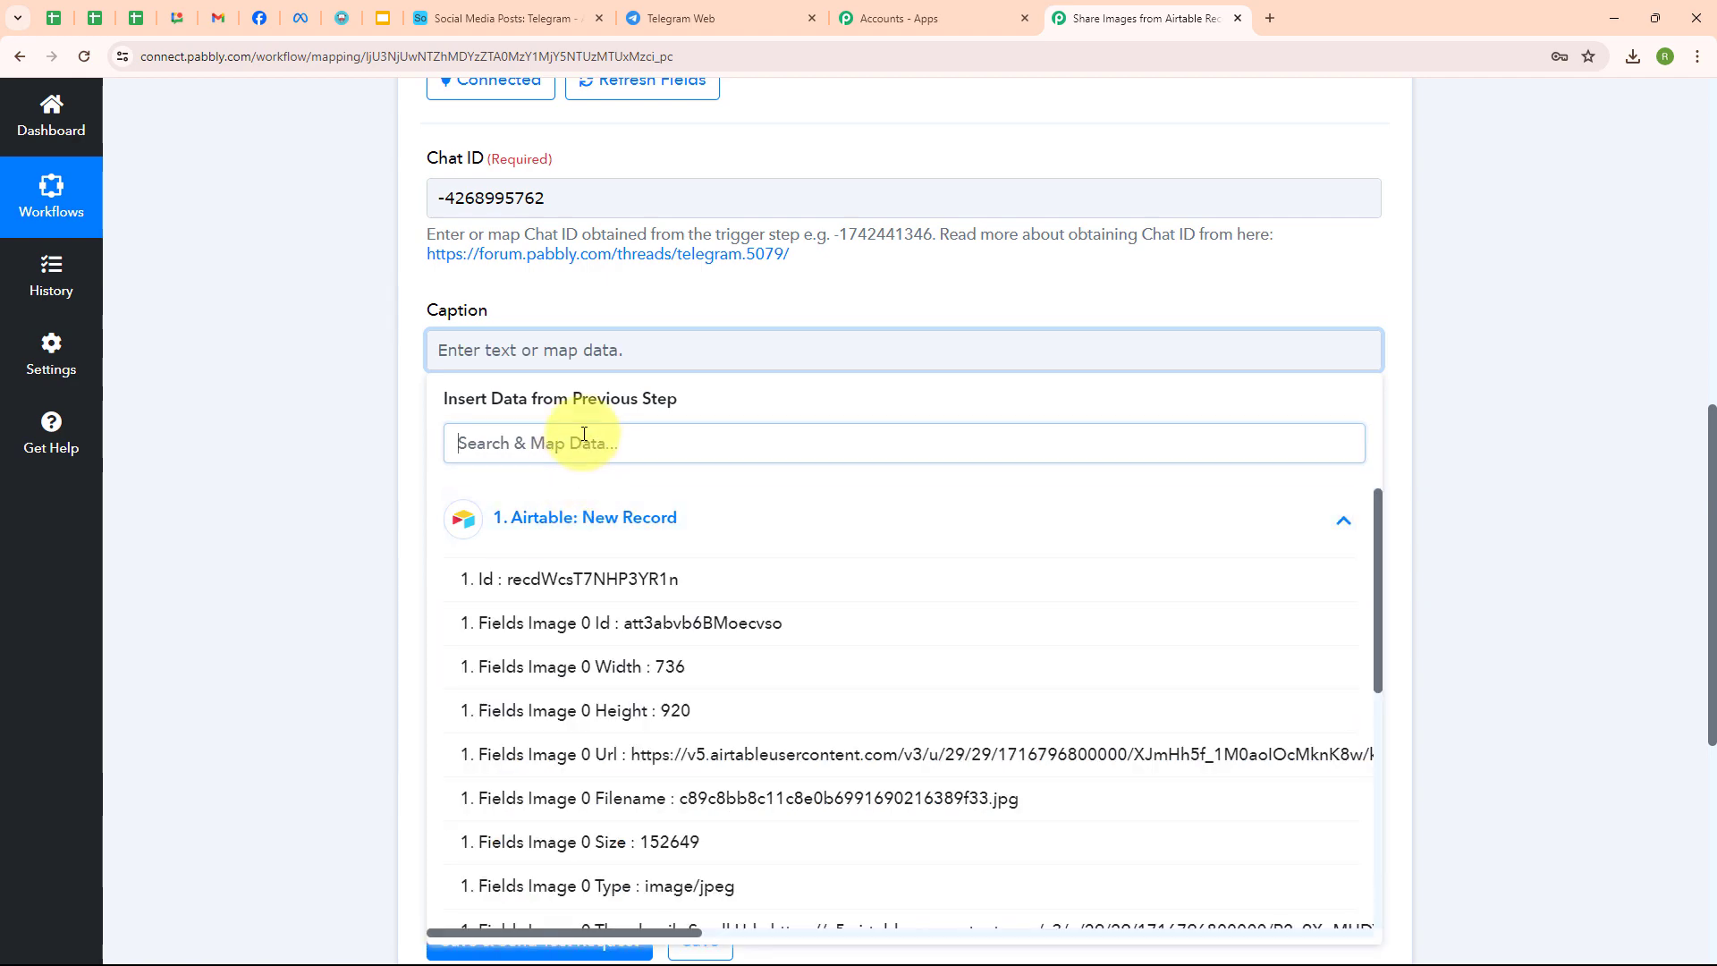
{"action": "type", "text": "Cap"}
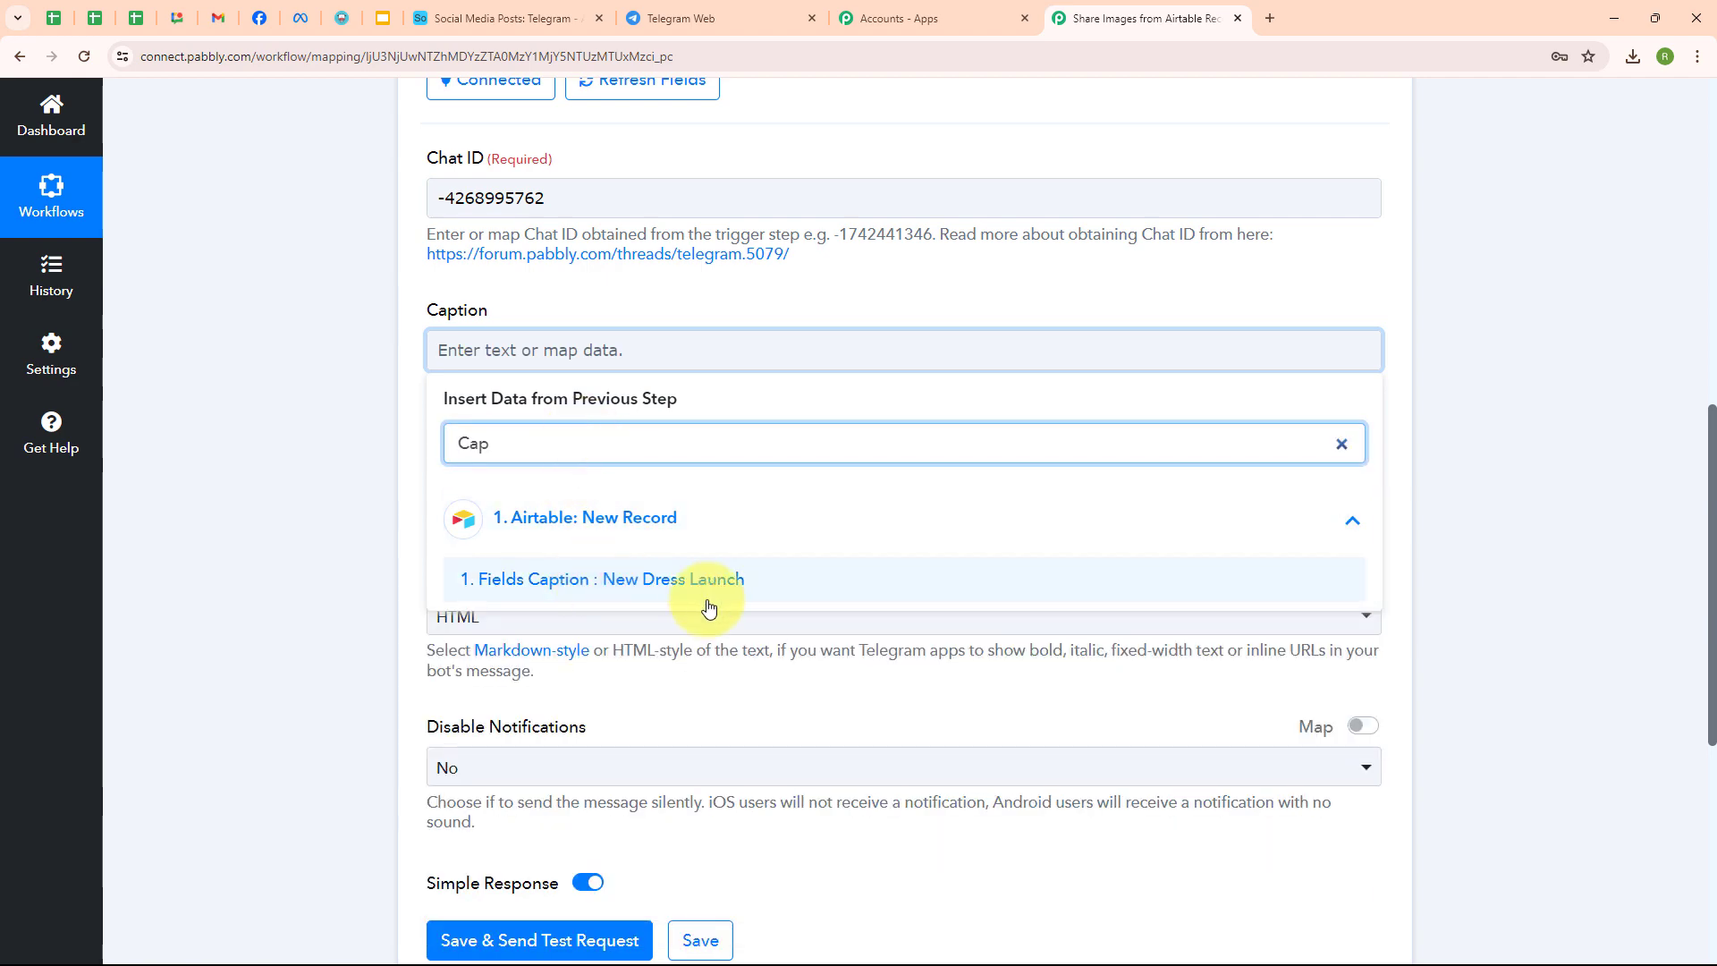
{"action": "left_click", "coordinate": [701, 598]}
{"action": "left_click", "coordinate": [345, 585]}
{"action": "scroll", "coordinate": [716, 540], "scroll_direction": "down", "scroll_amount": 1}
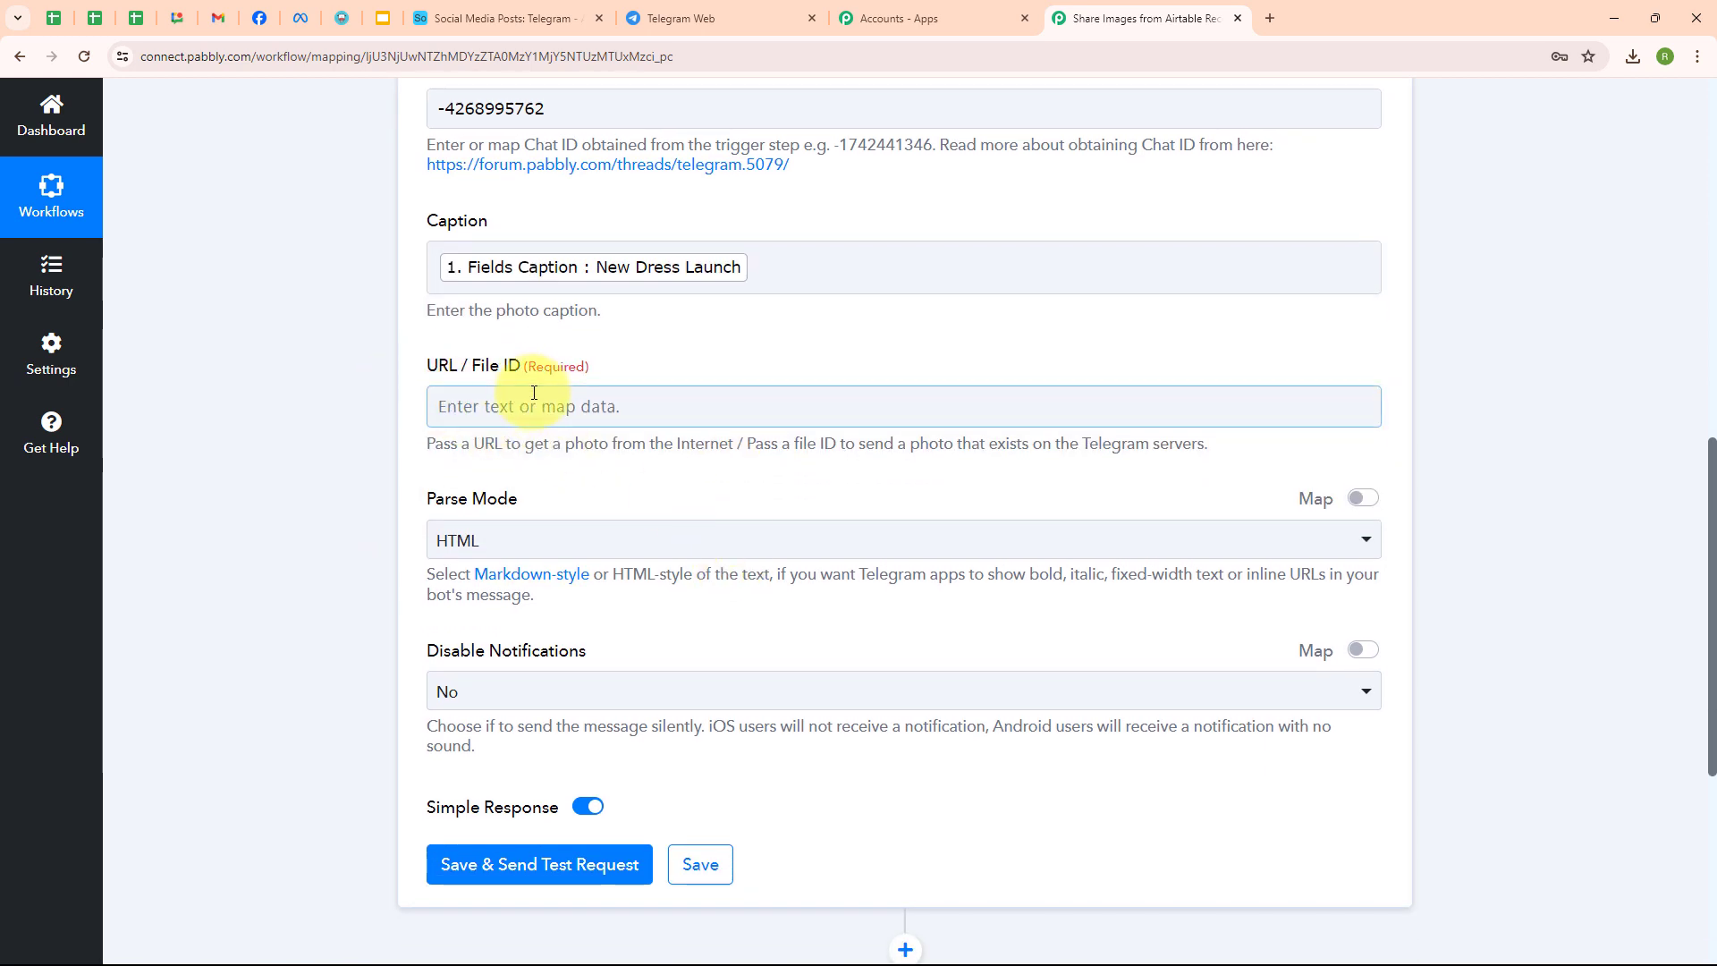
- Map the Airtable Fields Image 0 Url into the URL / File ID field
{"action": "left_click", "coordinate": [501, 404]}
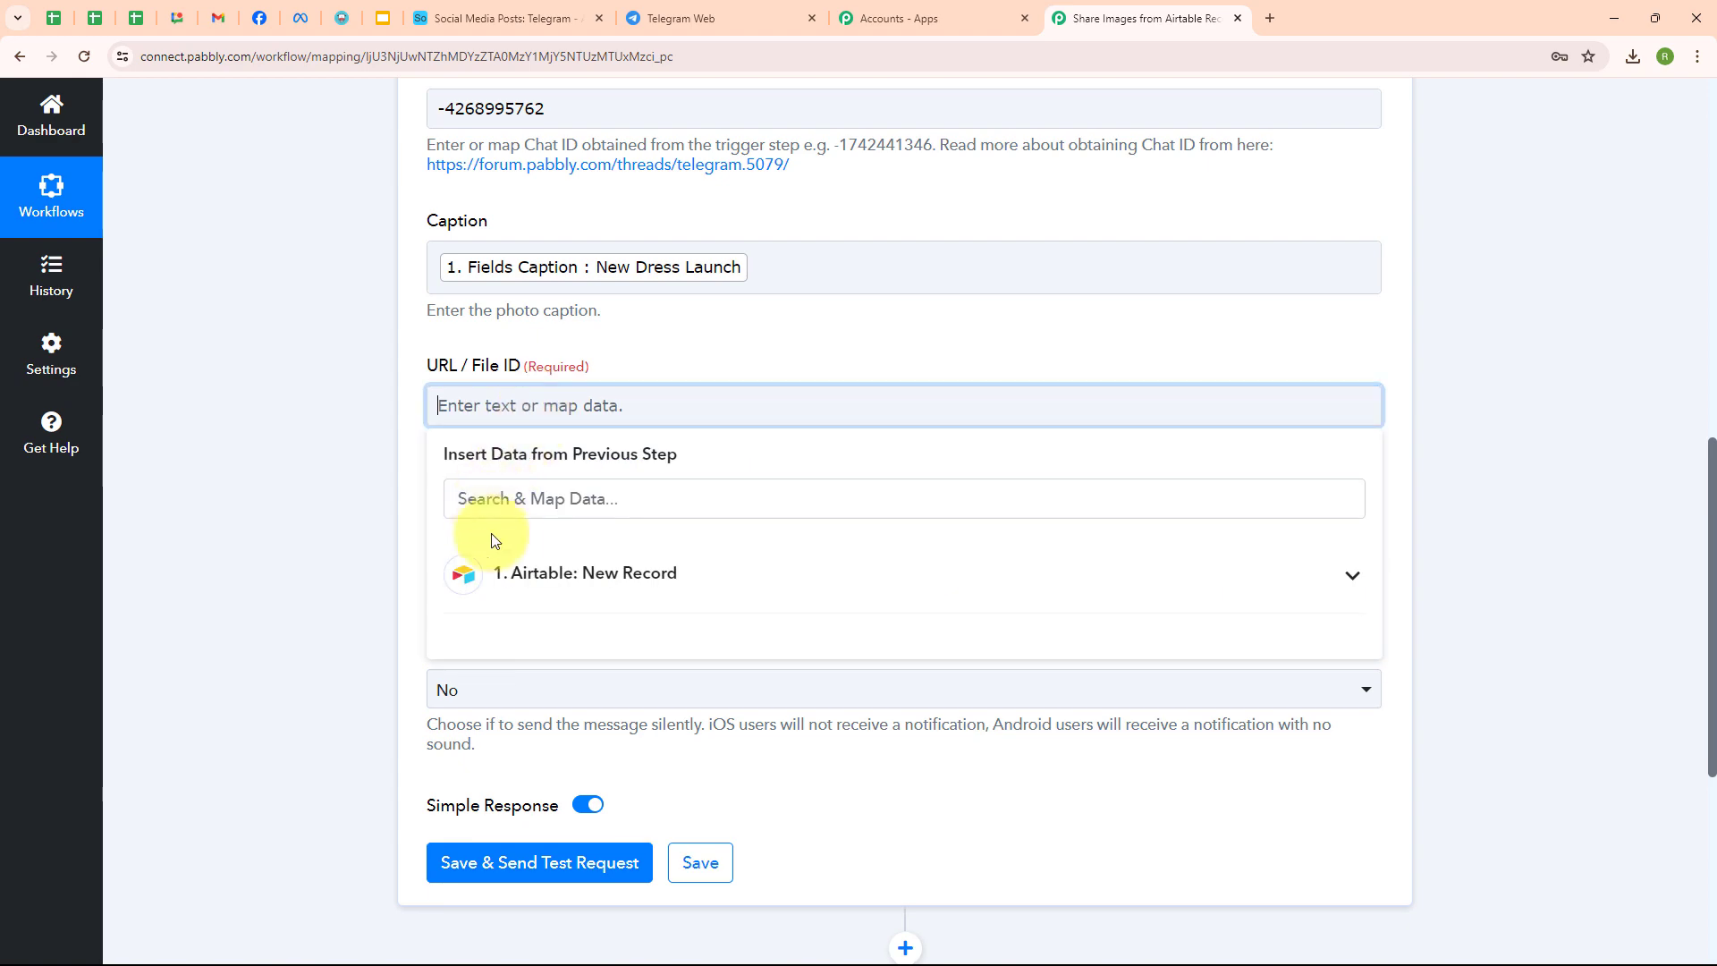
{"action": "left_click", "coordinate": [529, 571]}
{"action": "scroll", "coordinate": [857, 706], "scroll_direction": "down", "scroll_amount": 2}
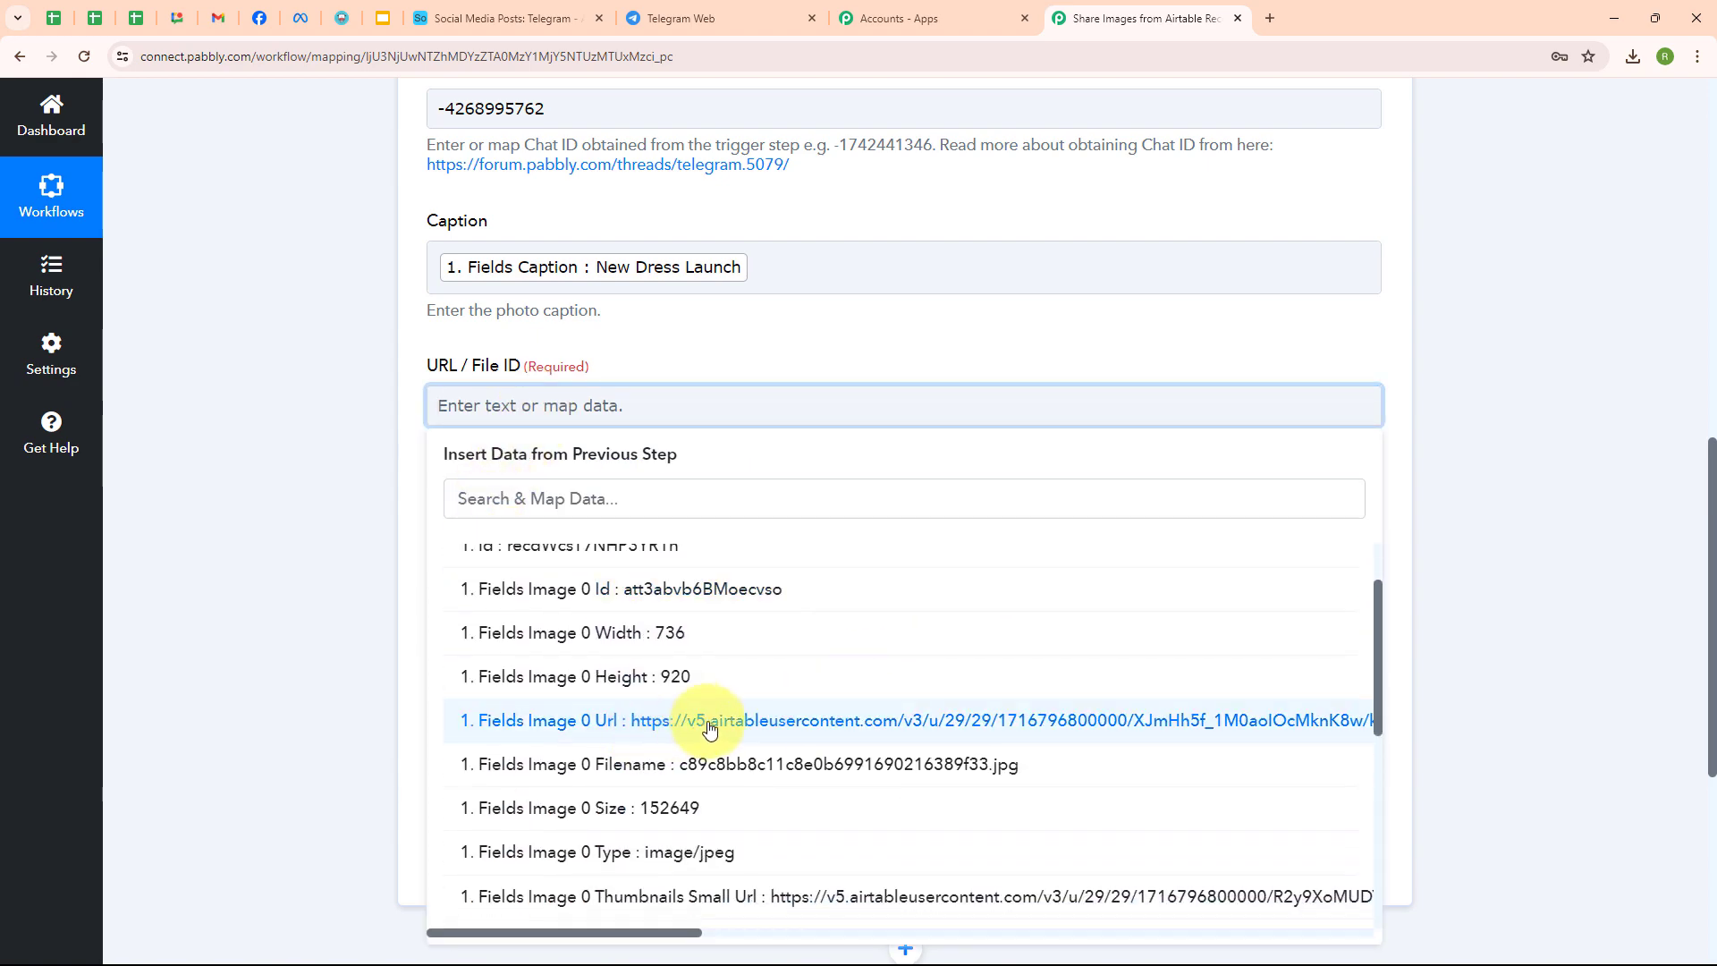
{"action": "left_click", "coordinate": [717, 725]}
{"action": "scroll", "coordinate": [716, 656], "scroll_direction": "down", "scroll_amount": 2}
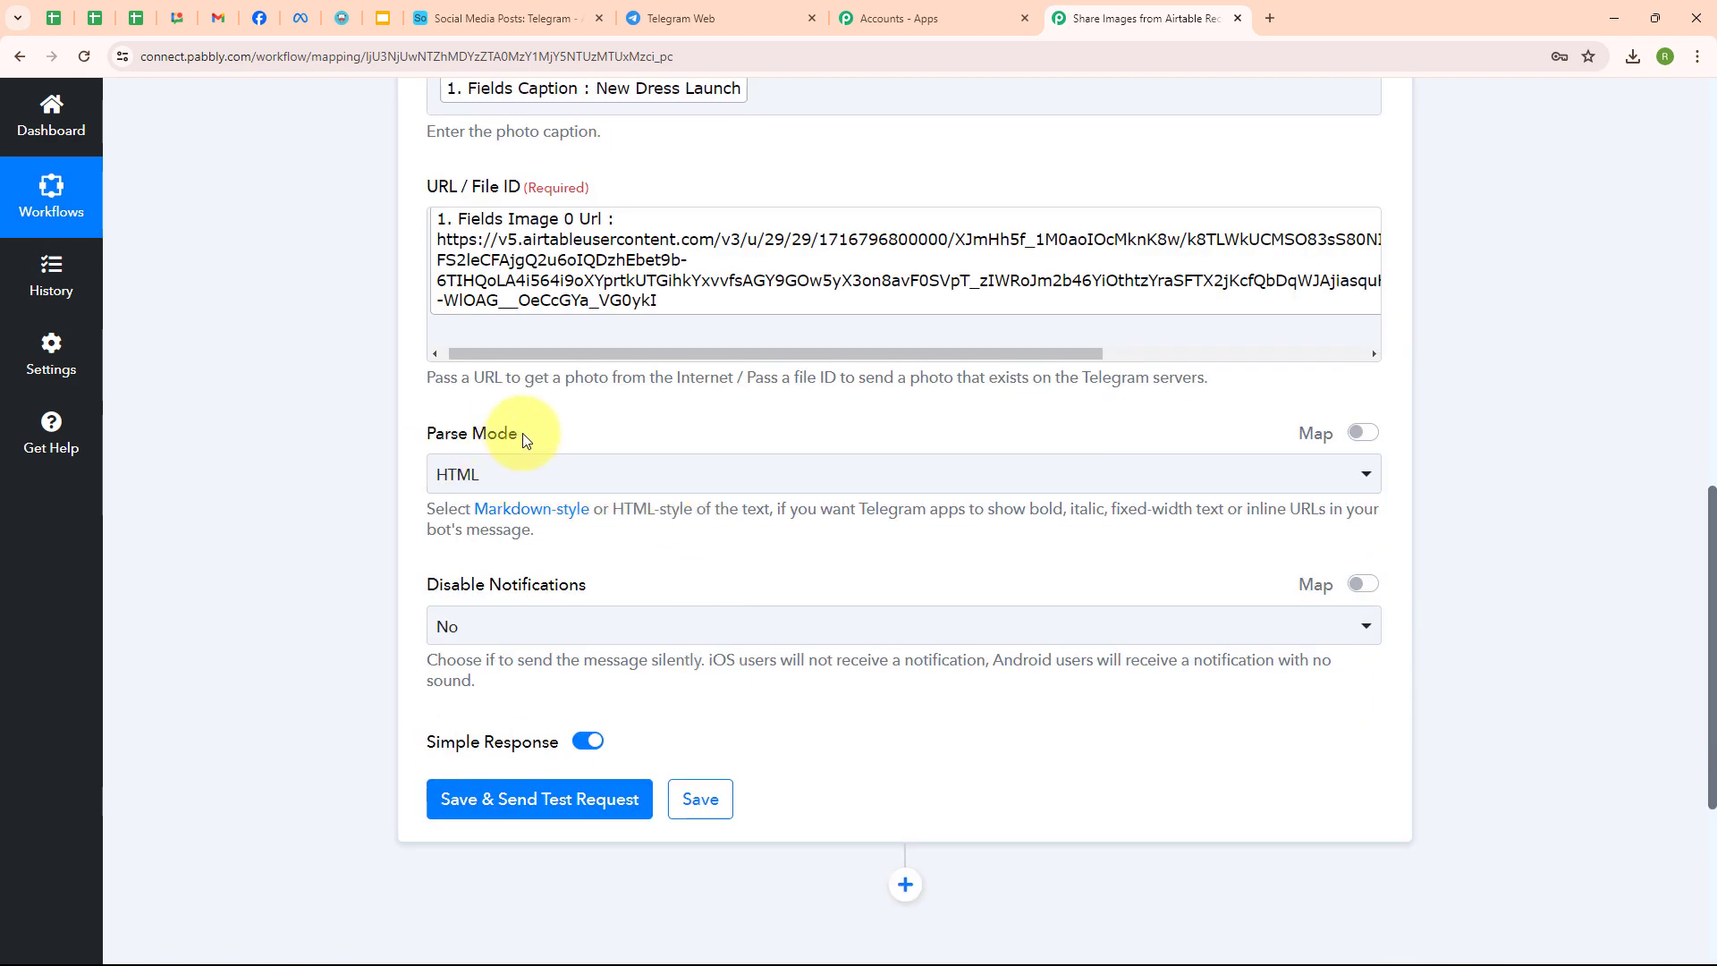
- Set Parse Mode to HTML and Disable Notifications to No
{"action": "left_click", "coordinate": [501, 474]}
{"action": "left_click", "coordinate": [548, 581]}
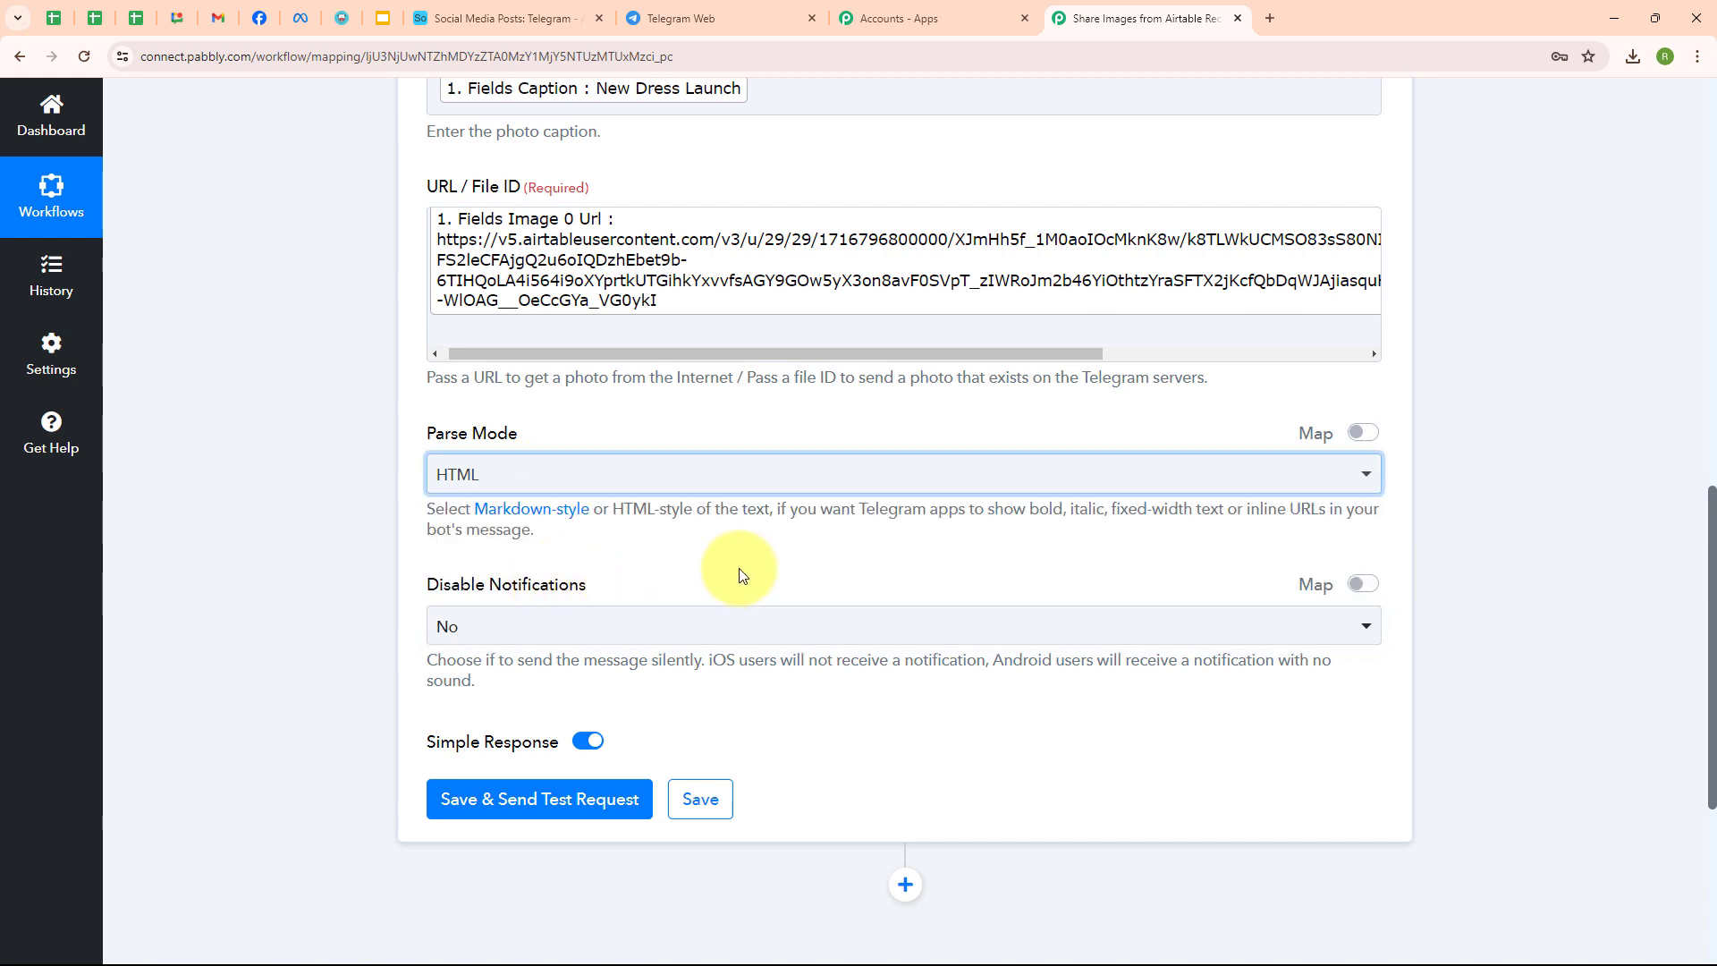
{"action": "scroll", "coordinate": [715, 537], "scroll_direction": "down", "scroll_amount": 2}
{"action": "left_click", "coordinate": [664, 452]}
{"action": "left_click", "coordinate": [650, 562]}
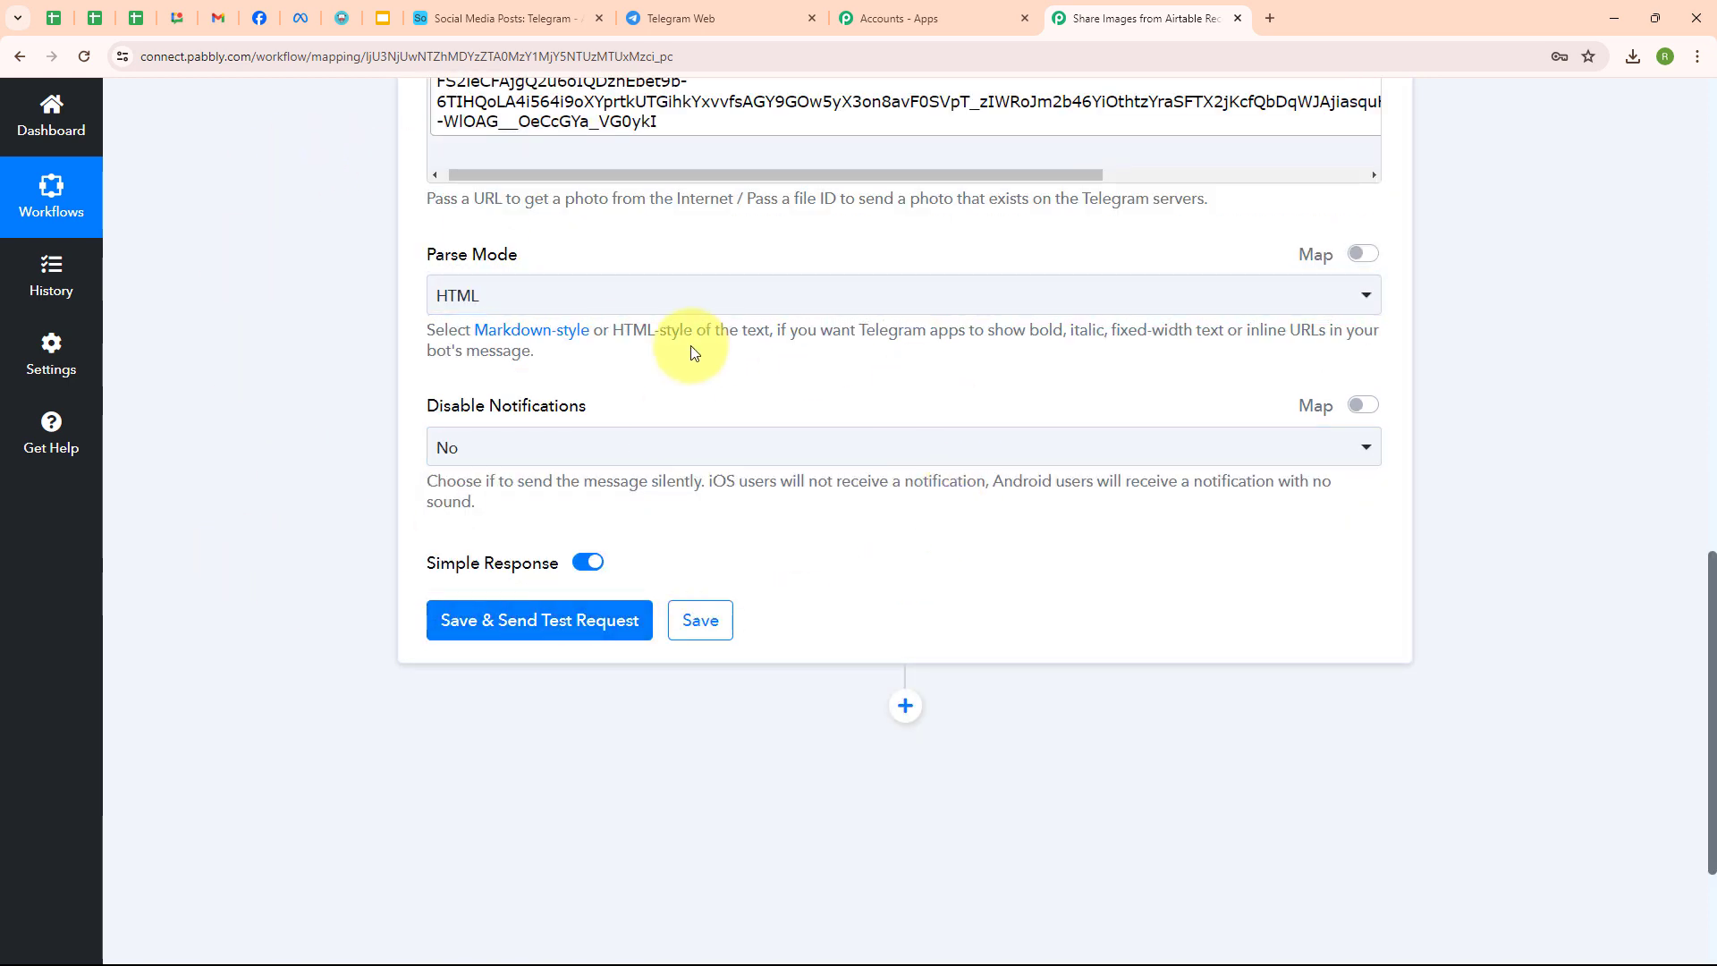
- Save and test the Send a Photo step, confirming the New Dress Launch photo arrived in the group
{"action": "left_click", "coordinate": [555, 631]}
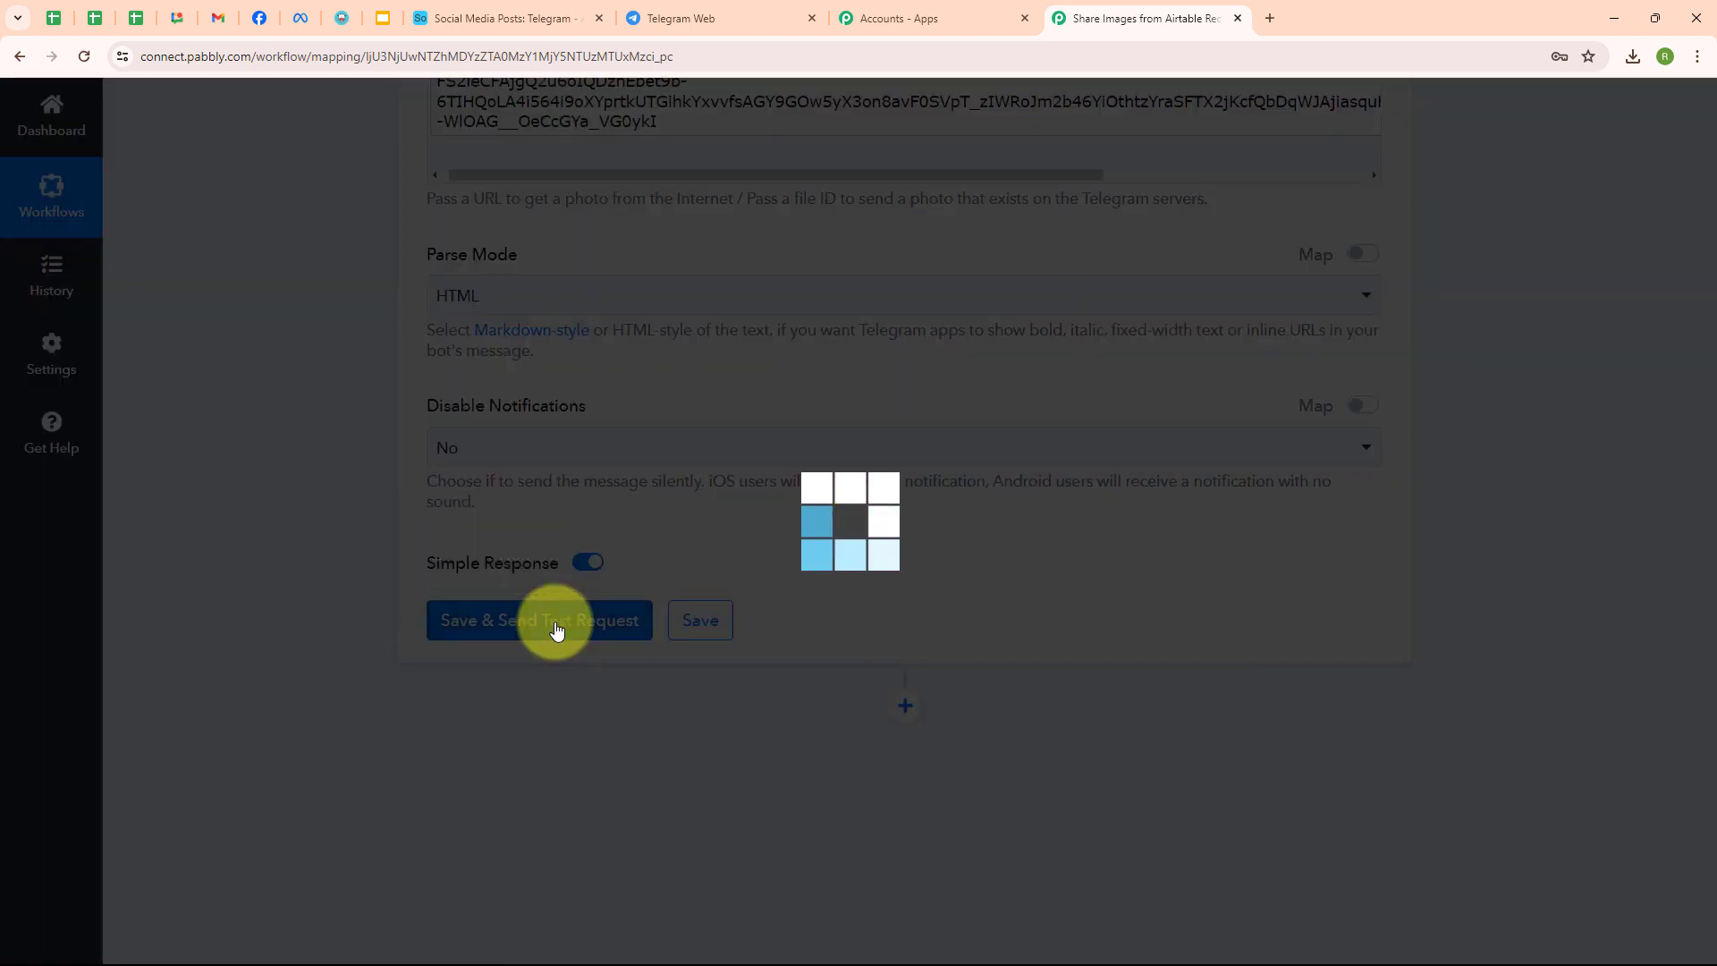
{"action": "scroll", "coordinate": [1042, 685], "scroll_direction": "down", "scroll_amount": 3}
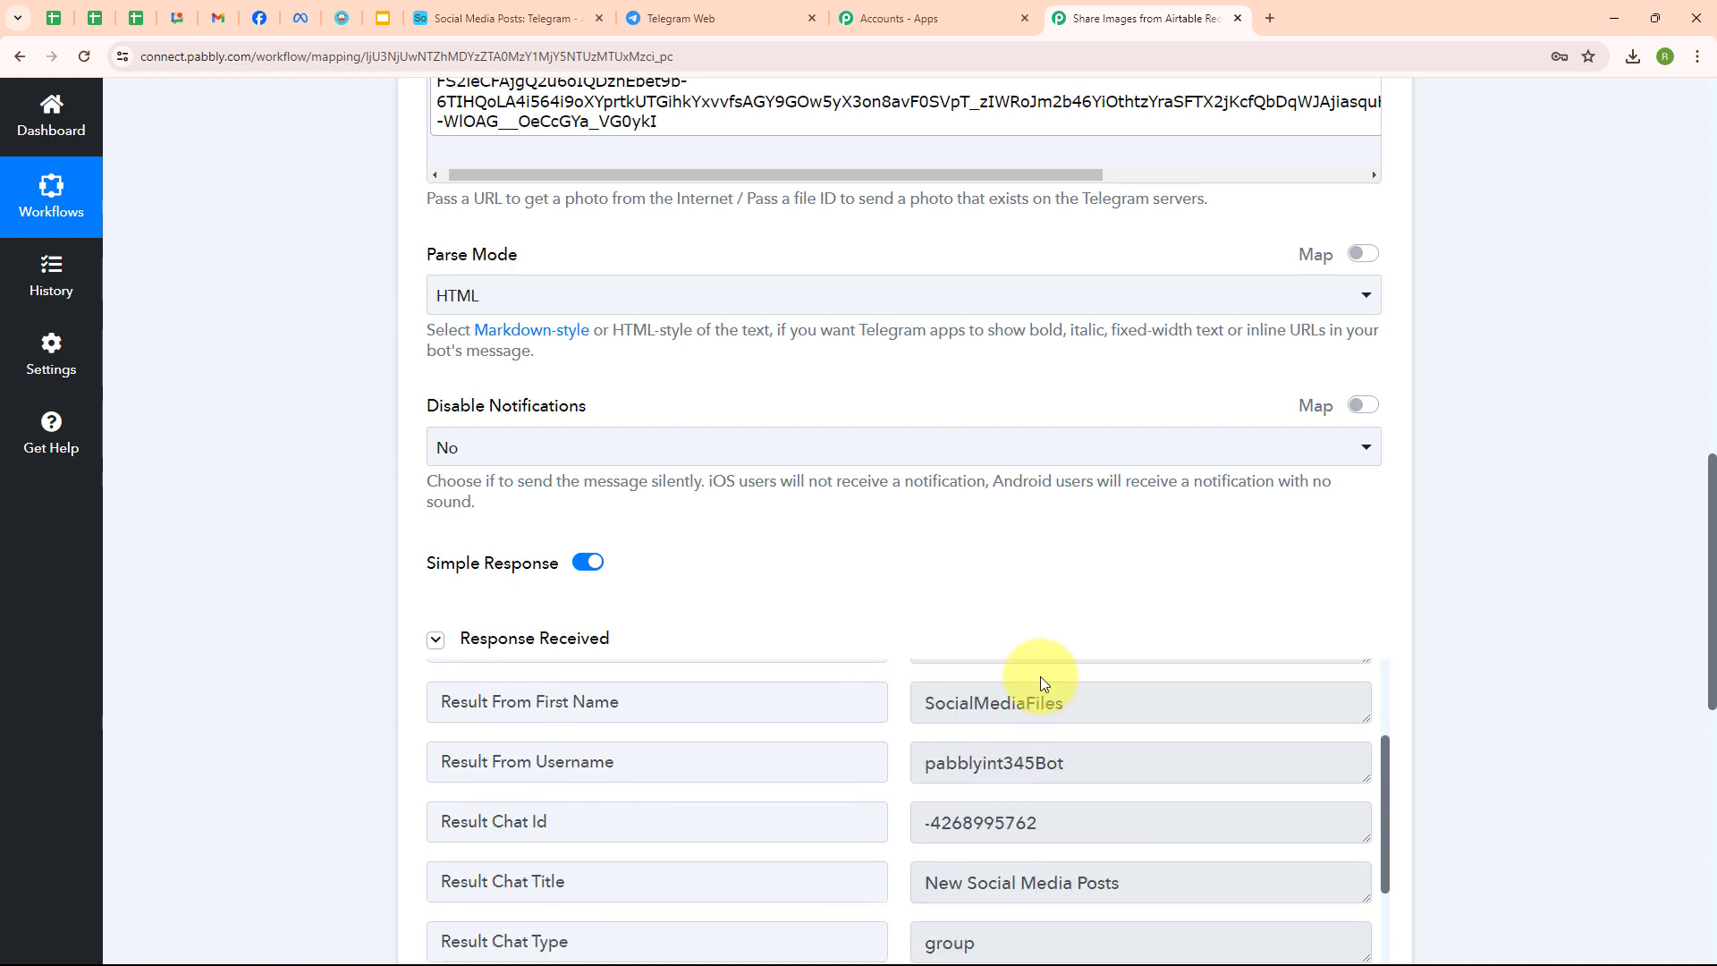
{"action": "scroll", "coordinate": [1166, 737], "scroll_direction": "down", "scroll_amount": 3}
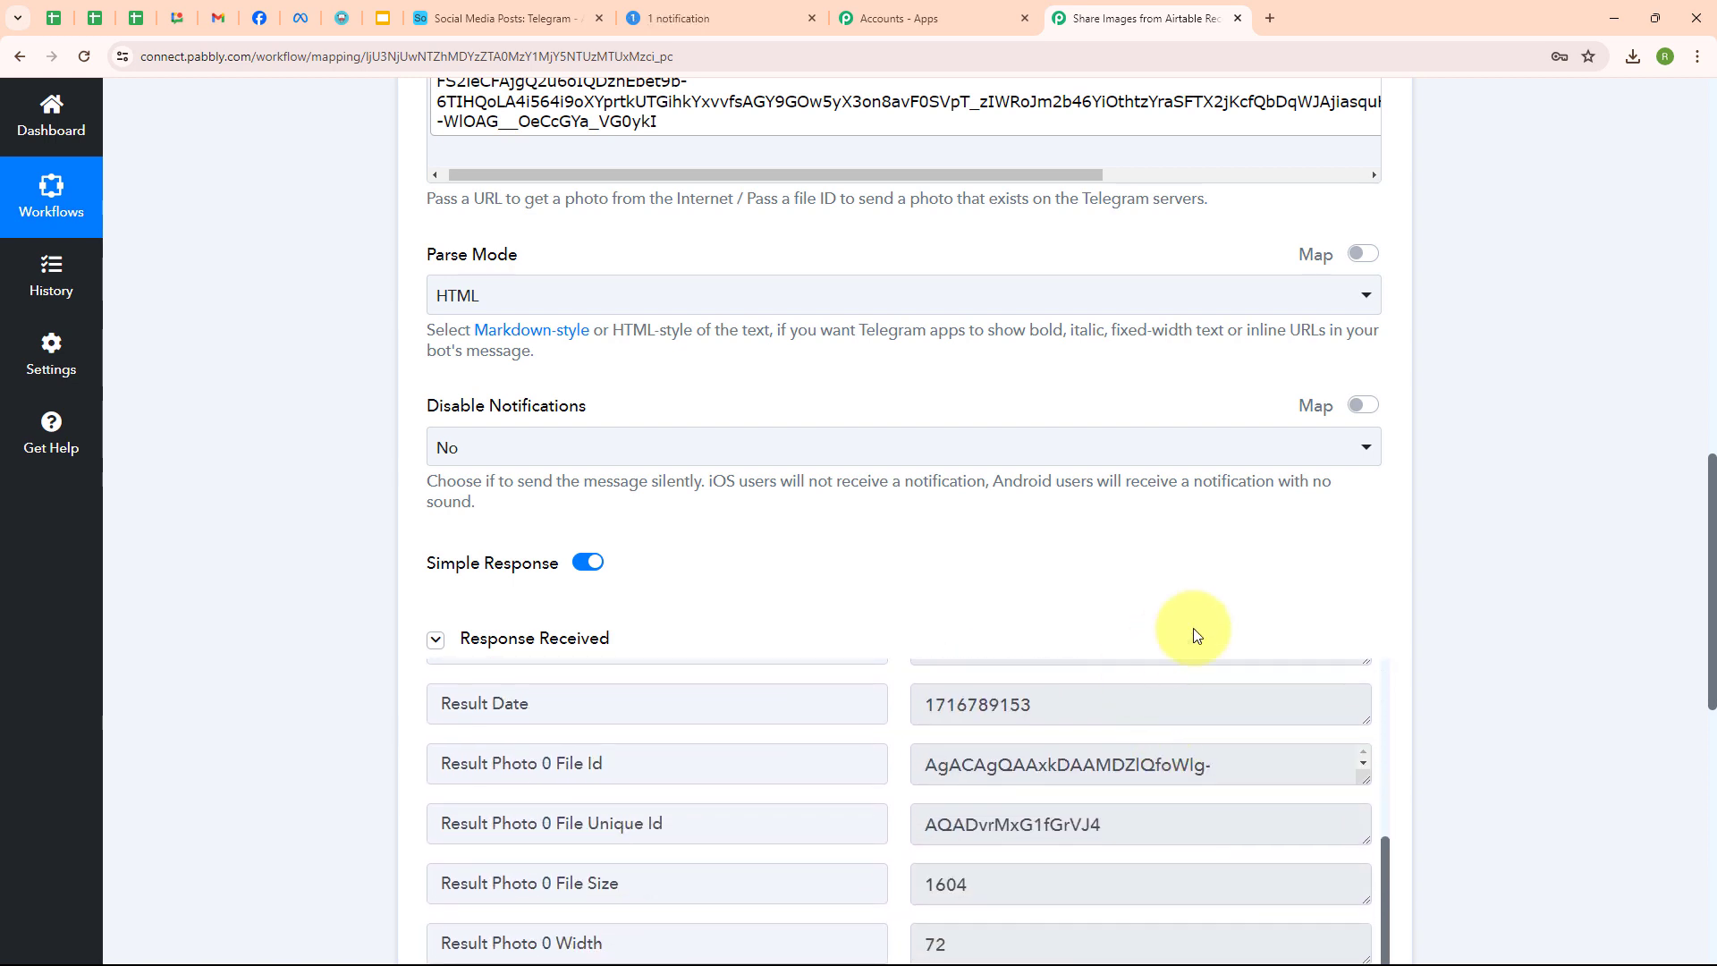
{"action": "left_click", "coordinate": [742, 12]}
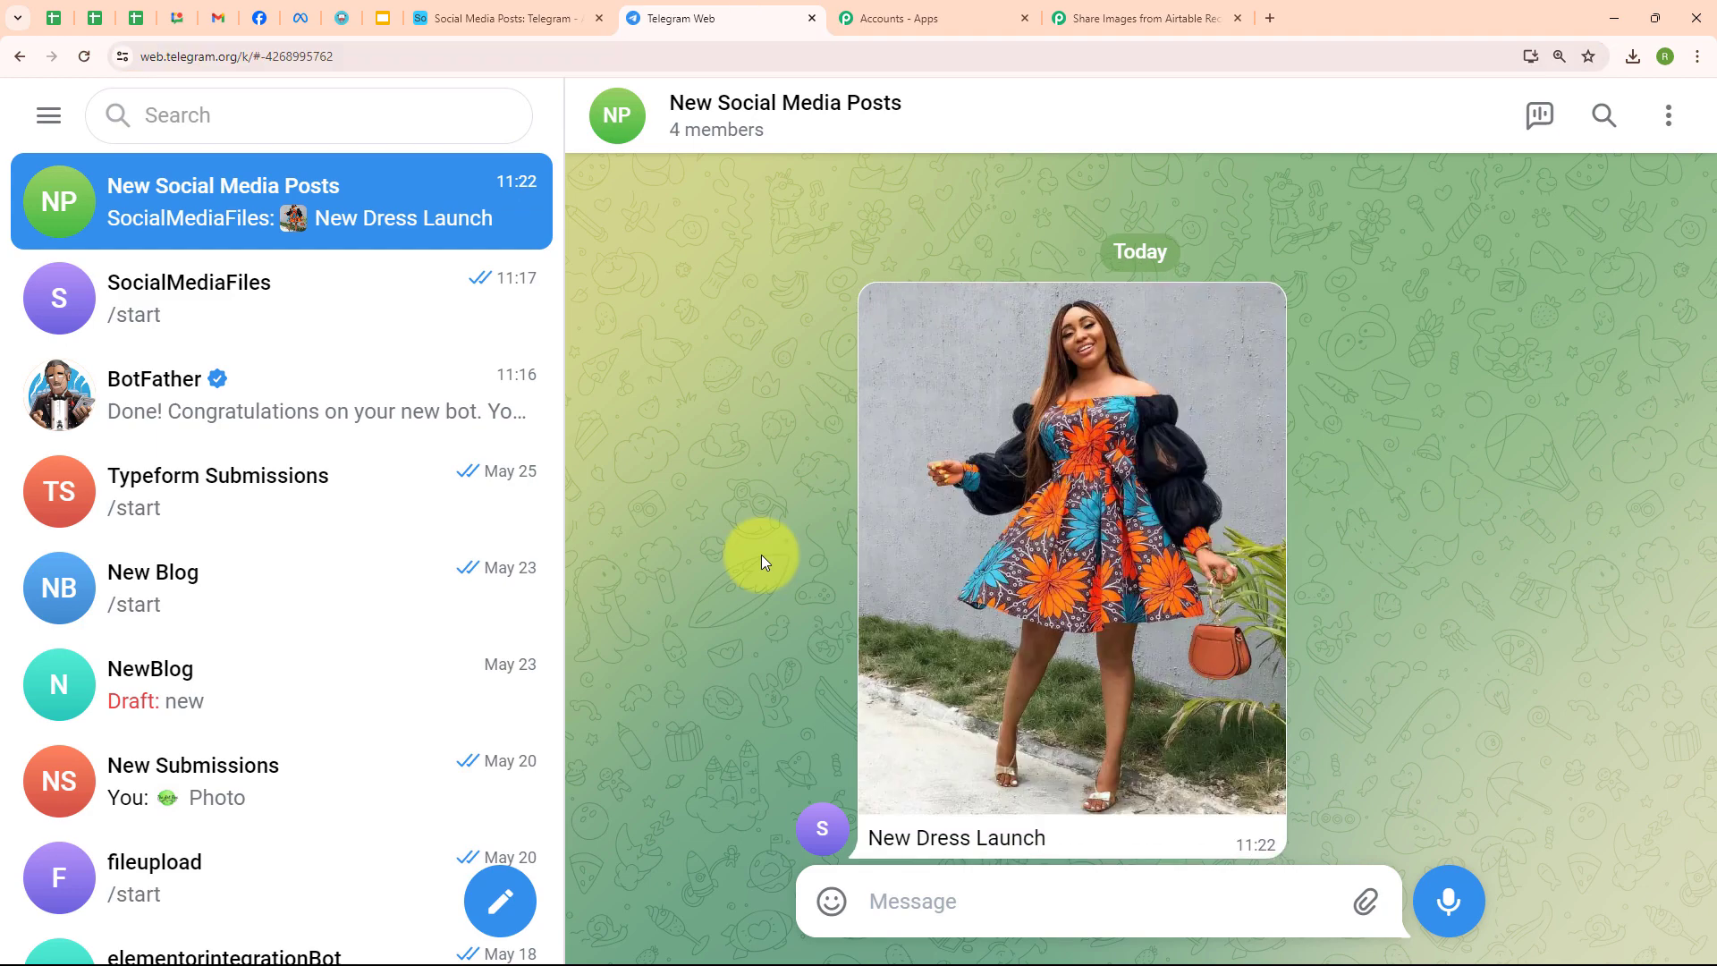
{"action": "left_click_drag", "start_coordinate": [863, 837], "coordinate": [1087, 828]}
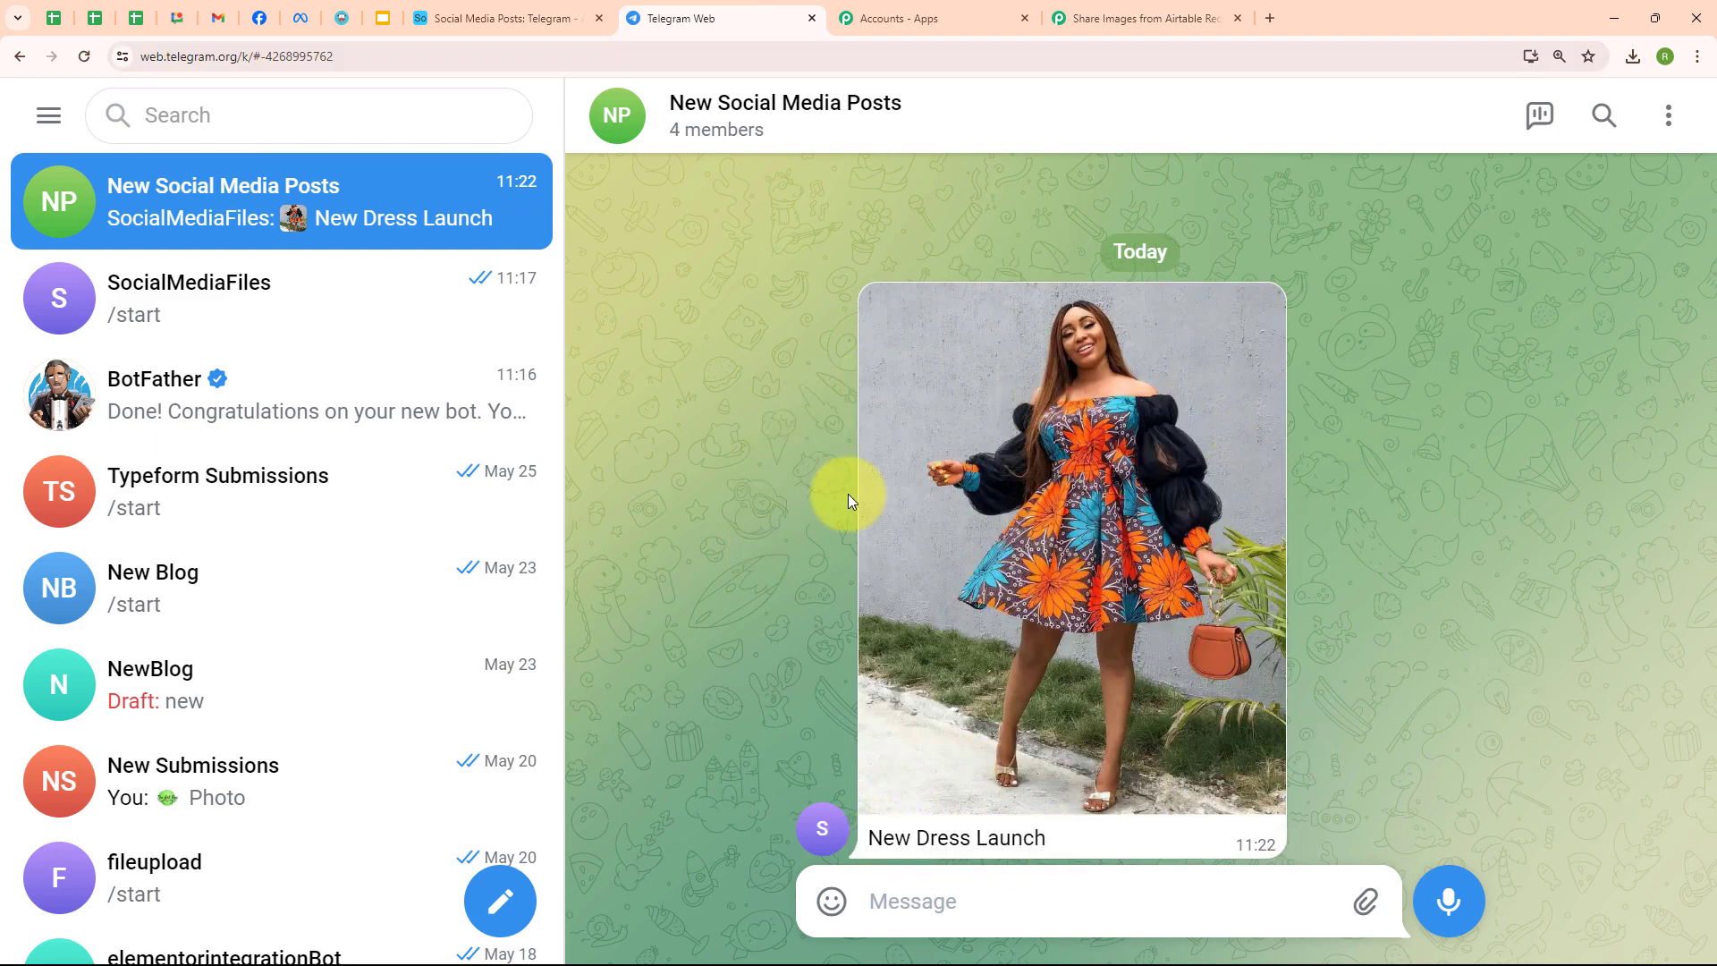
{"action": "left_click", "coordinate": [1119, 33]}
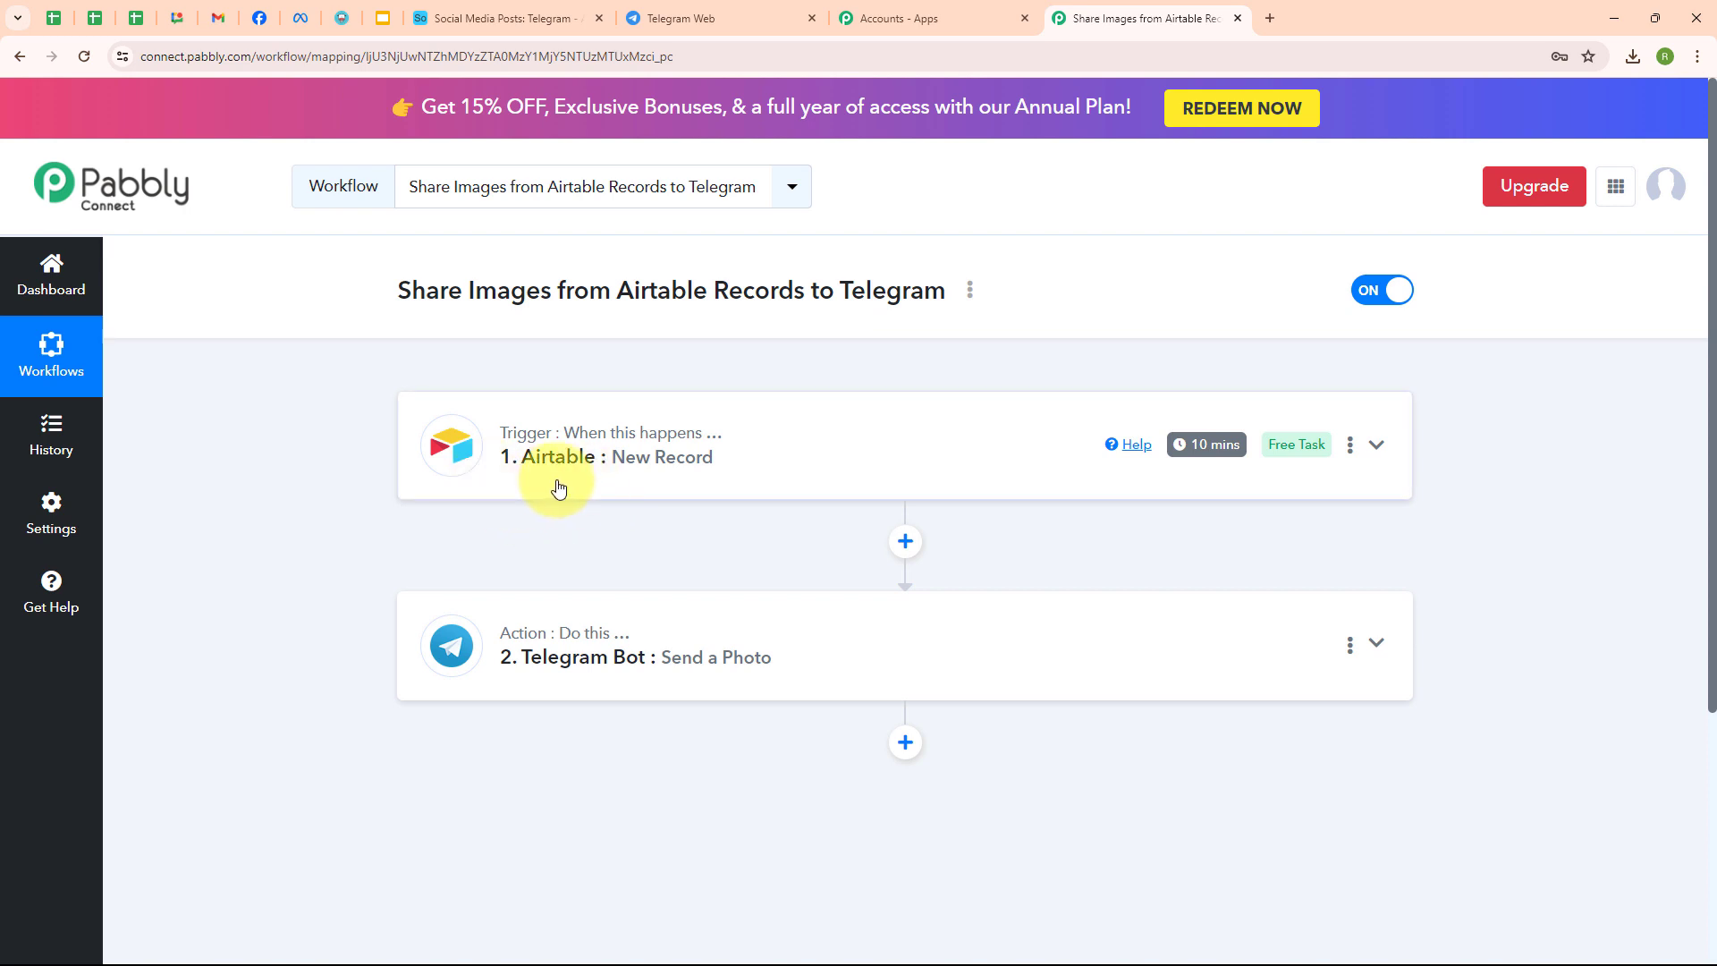
- Add an Airtable record 'Summer Sale' with the summer sale image uploaded, then reload Telegram Web
{"action": "left_click", "coordinate": [518, 16]}
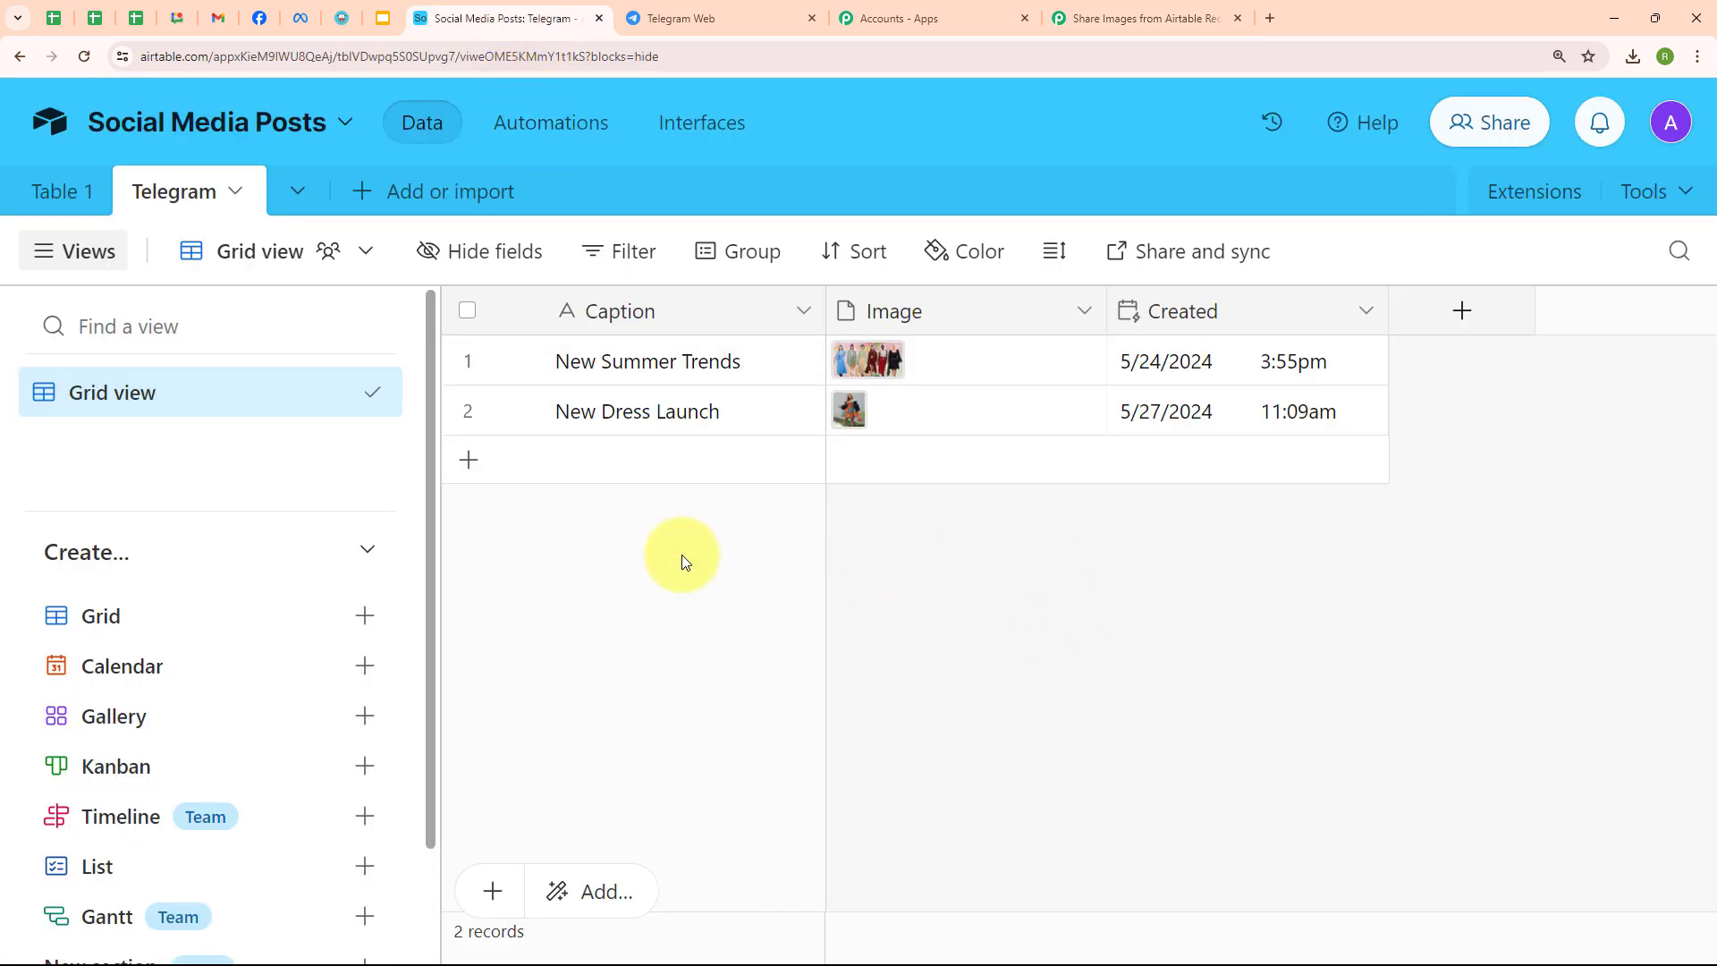
{"action": "left_click", "coordinate": [471, 463]}
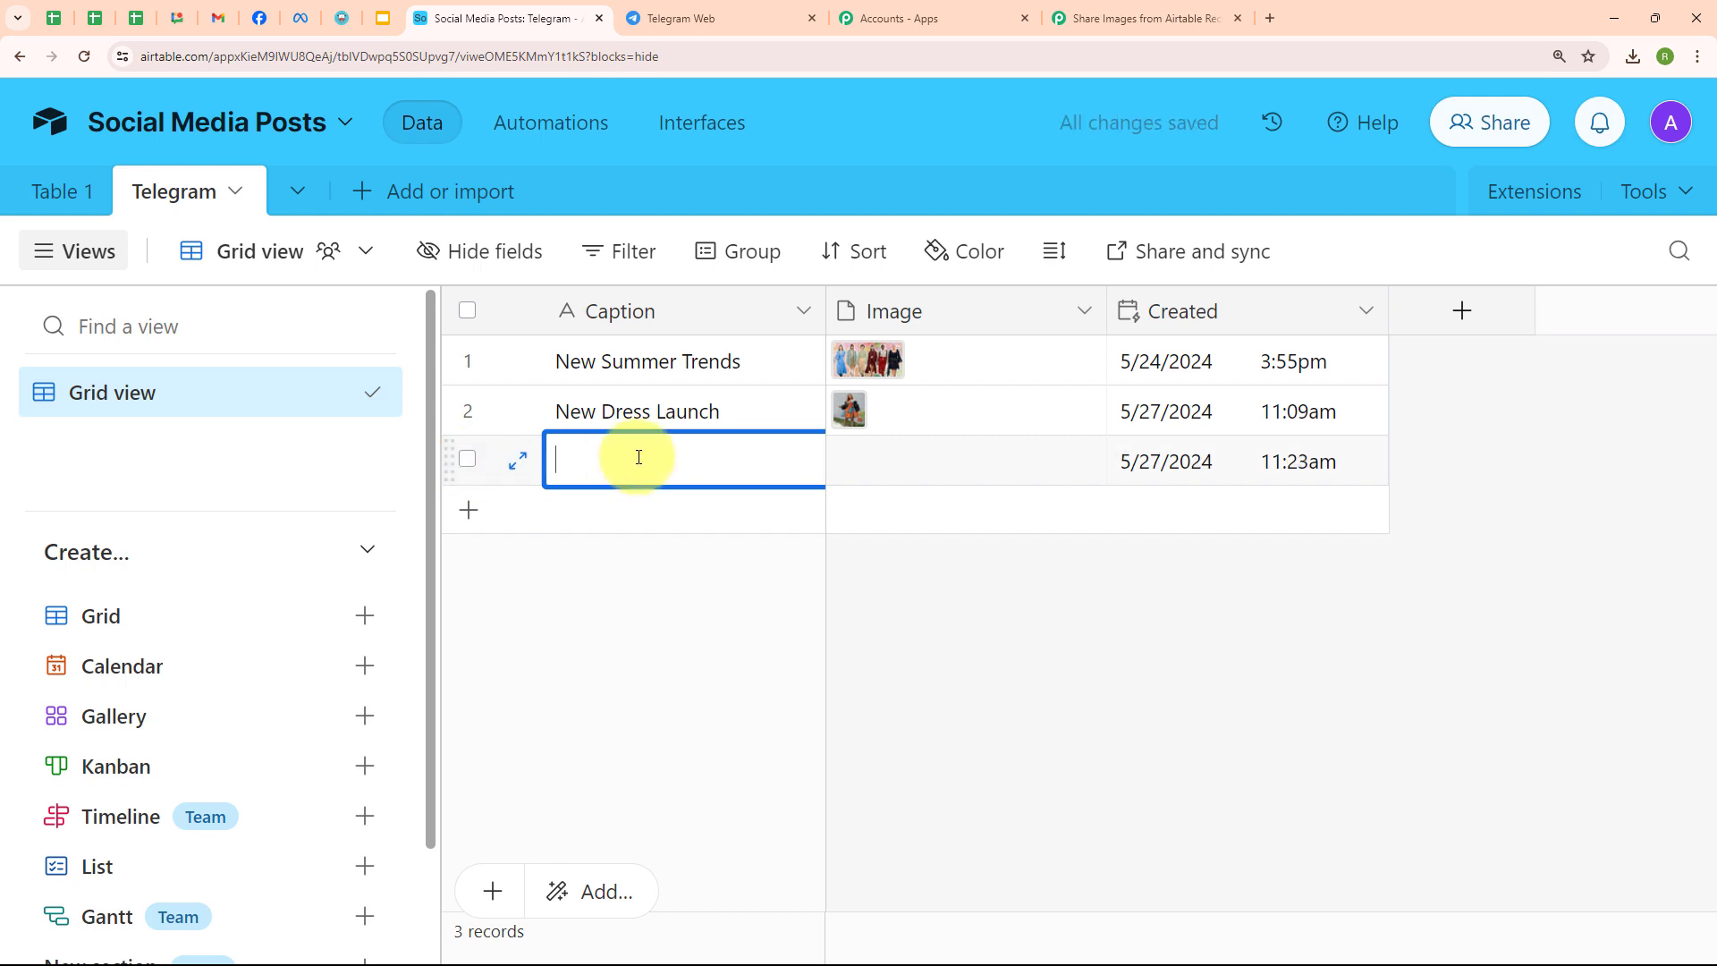
{"action": "type", "text": "Summer Sale"}
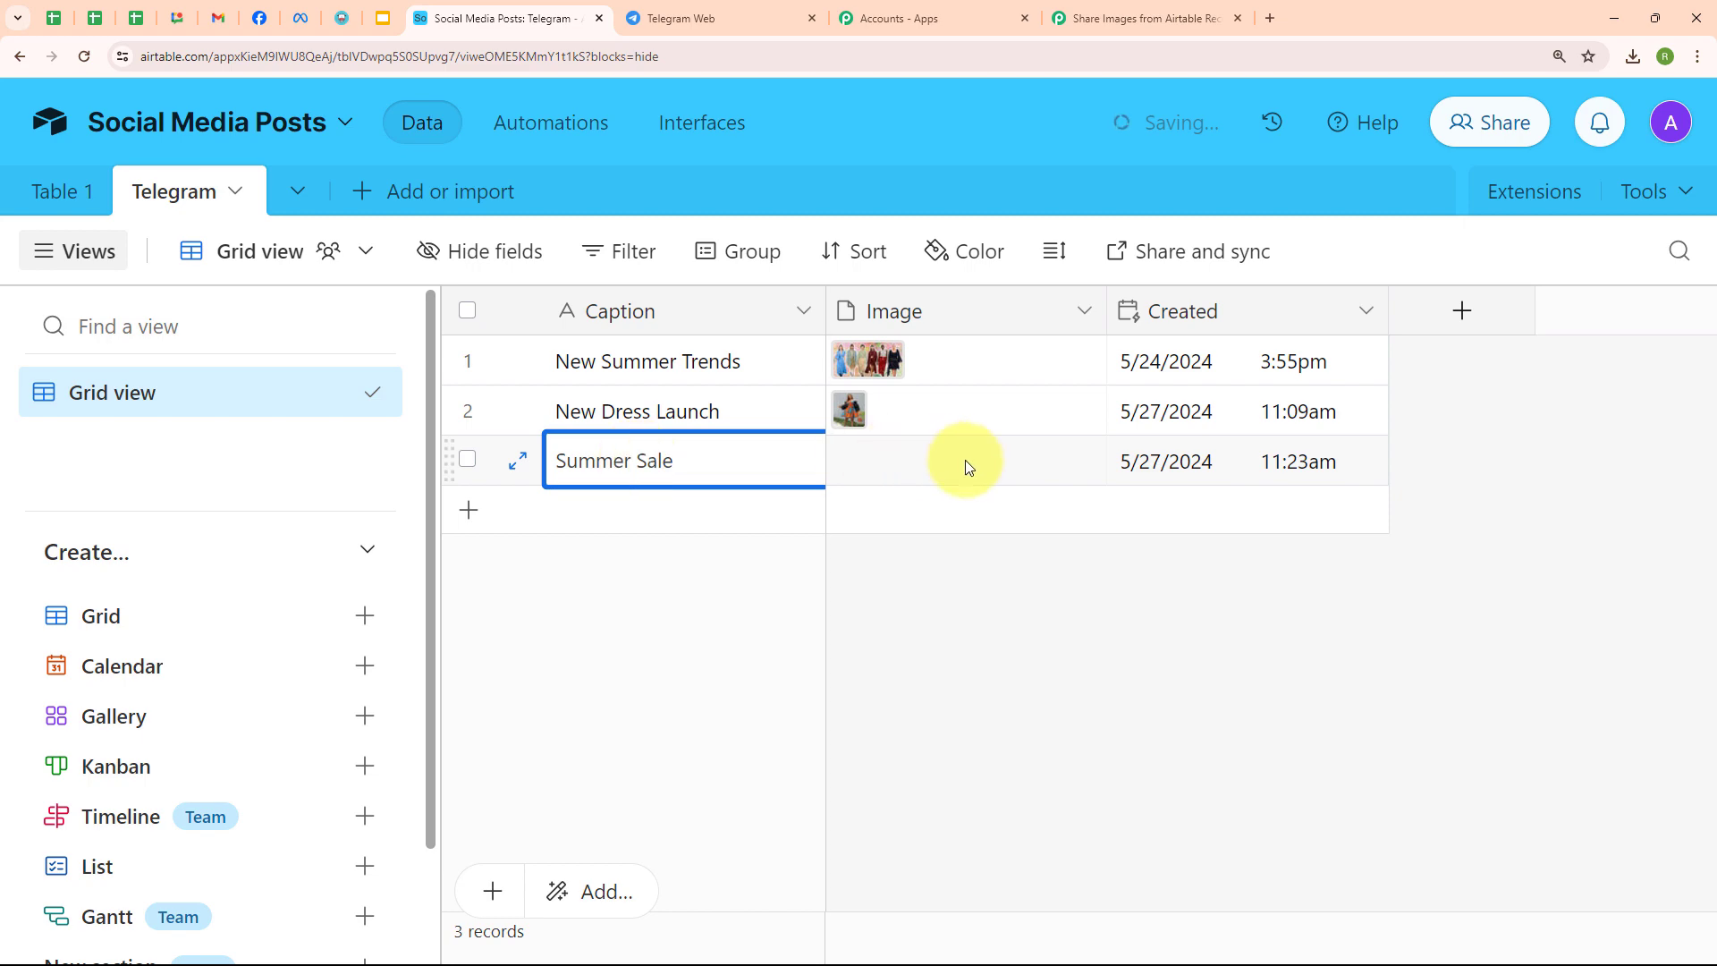
{"action": "left_click", "coordinate": [965, 460]}
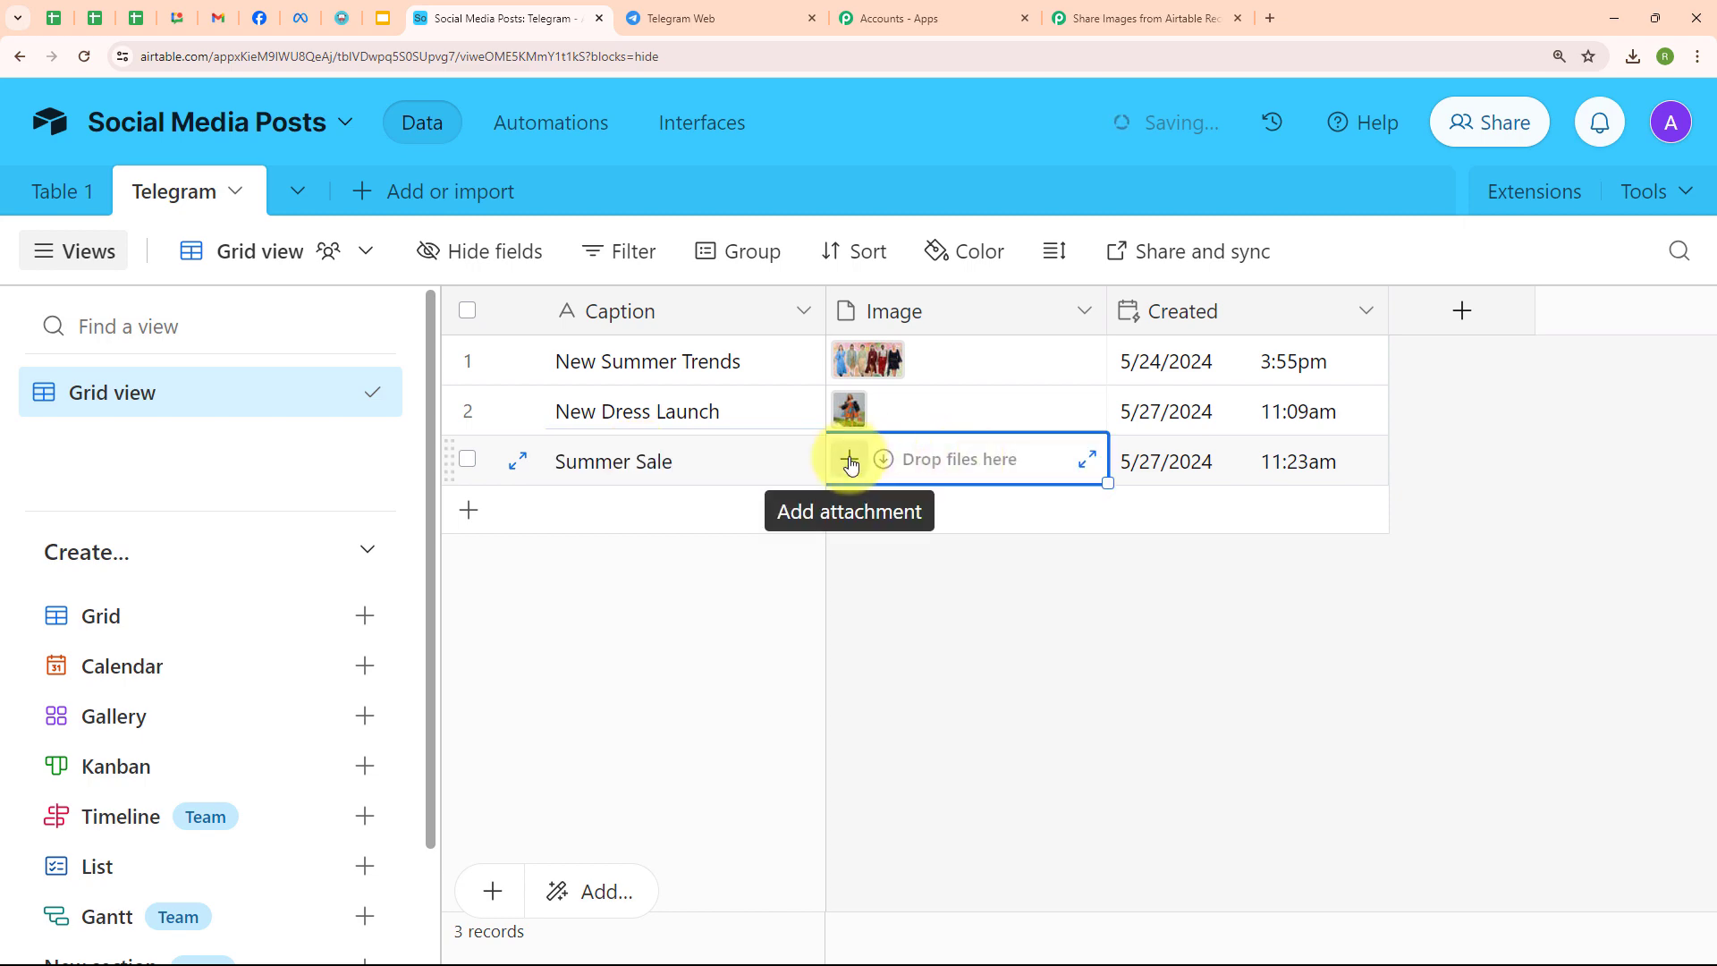
{"action": "left_click", "coordinate": [846, 460]}
{"action": "left_click", "coordinate": [1059, 605]}
{"action": "double_click", "coordinate": [399, 292]}
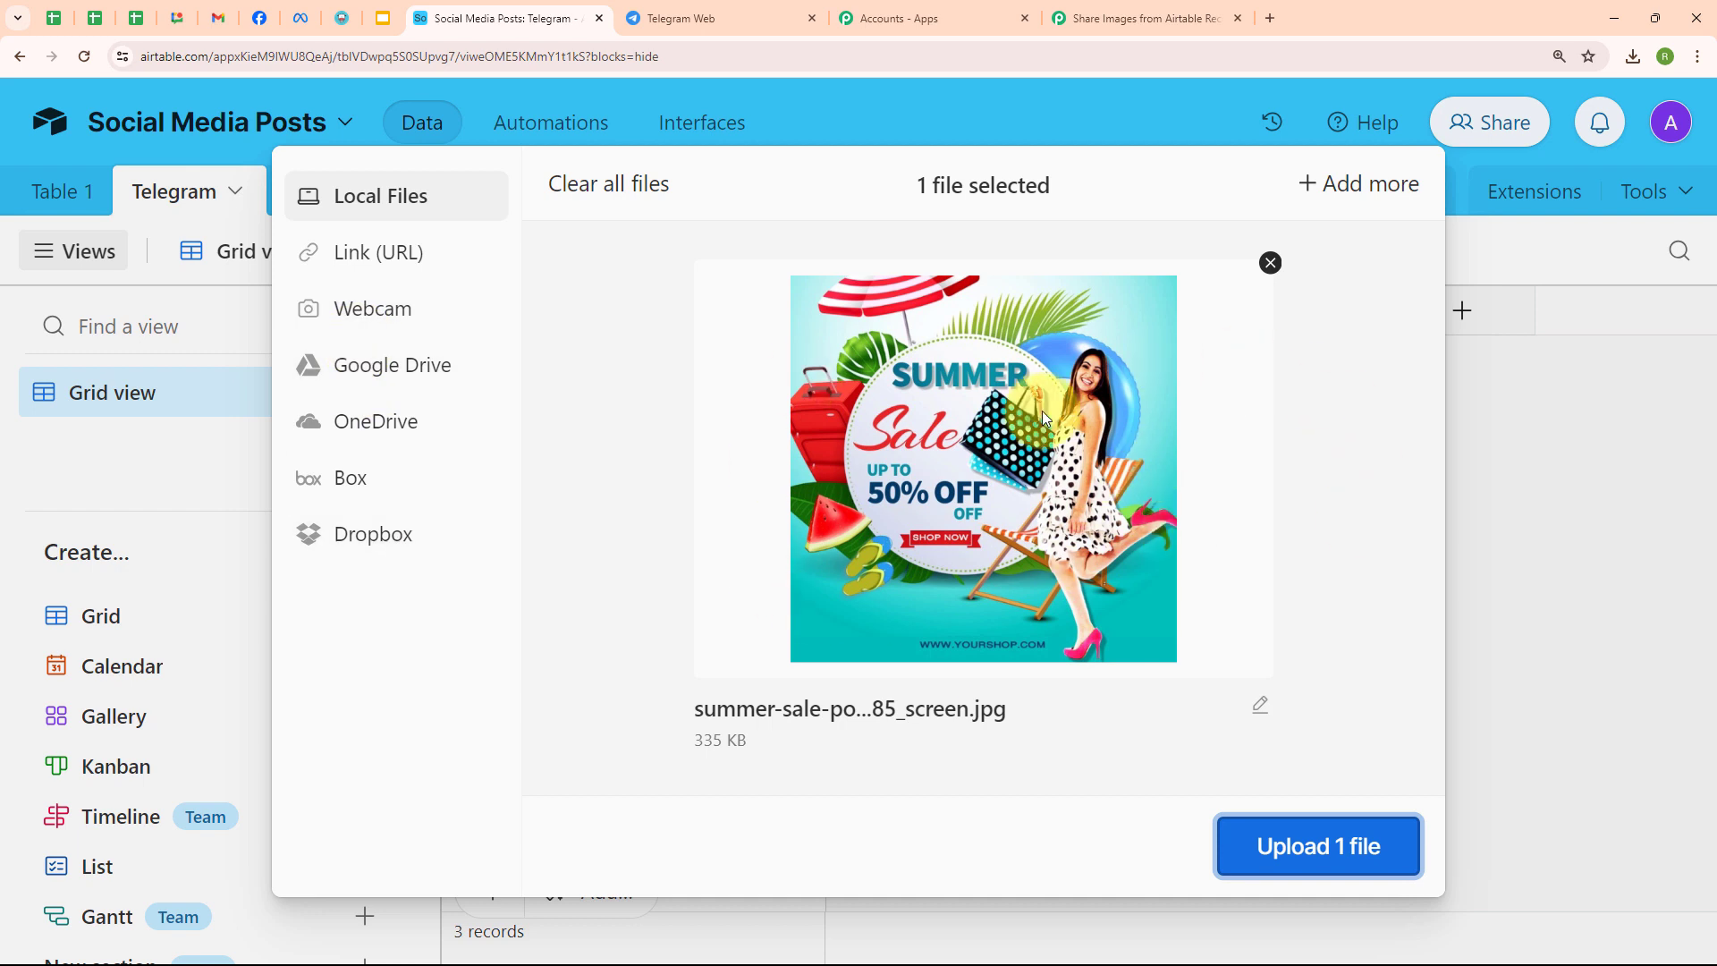
{"action": "left_click", "coordinate": [1320, 849]}
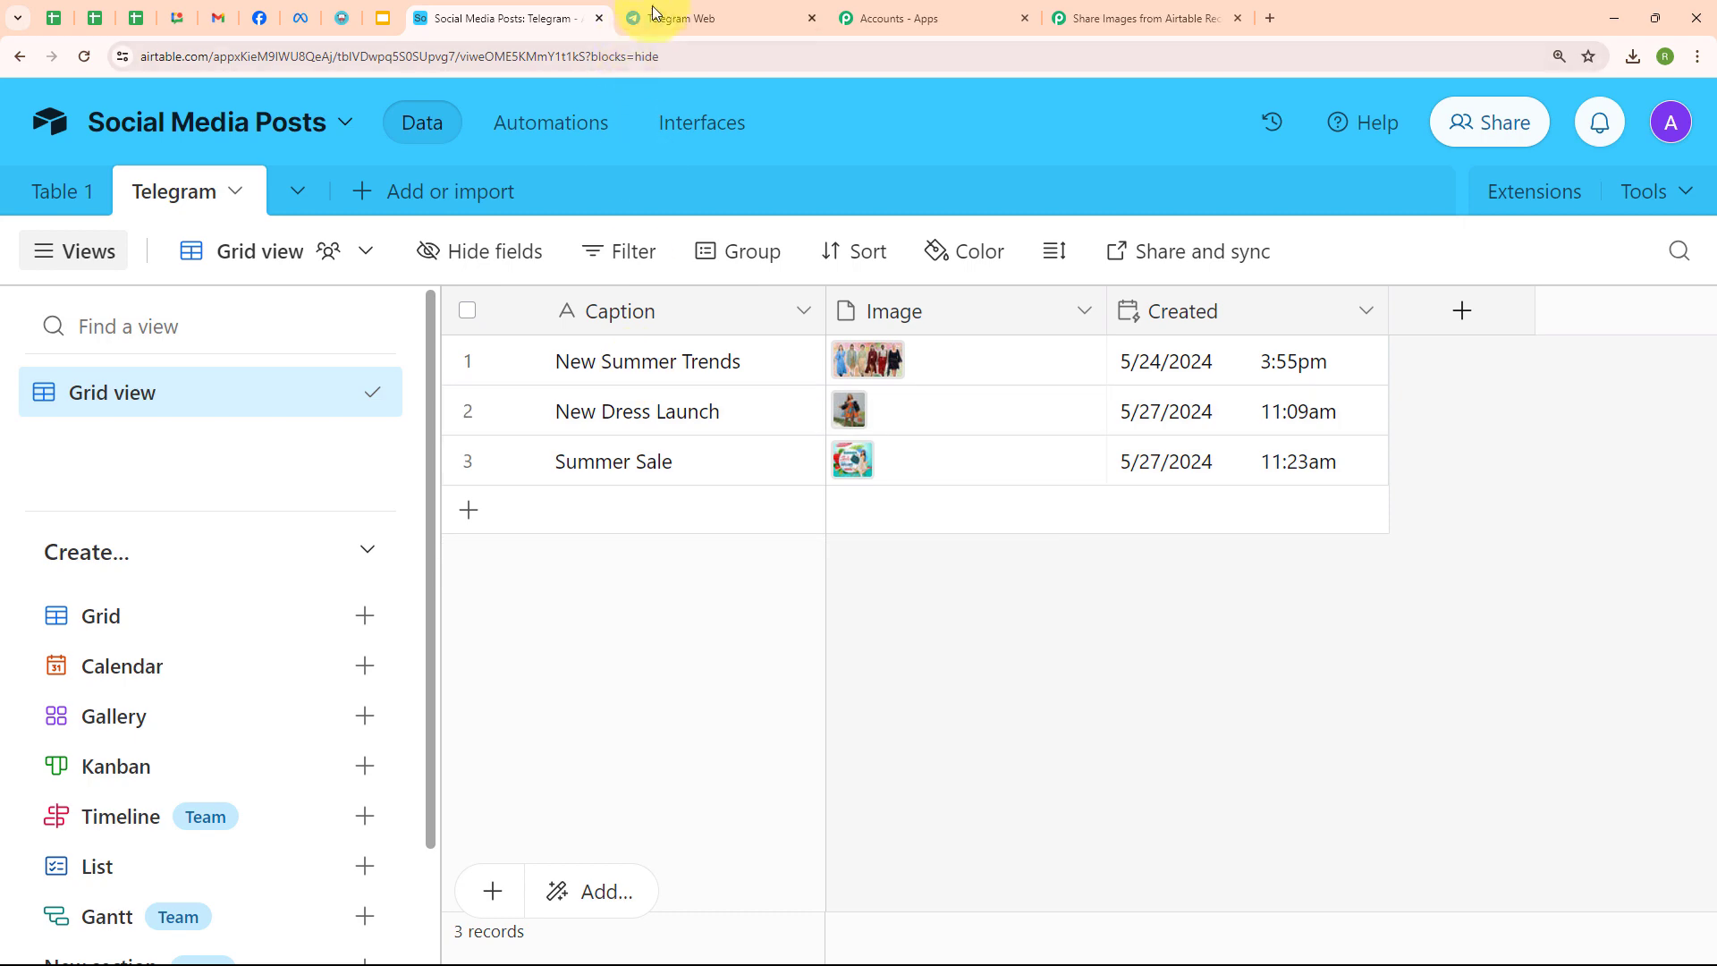
{"action": "left_click", "coordinate": [656, 17]}
{"action": "left_click", "coordinate": [84, 56]}
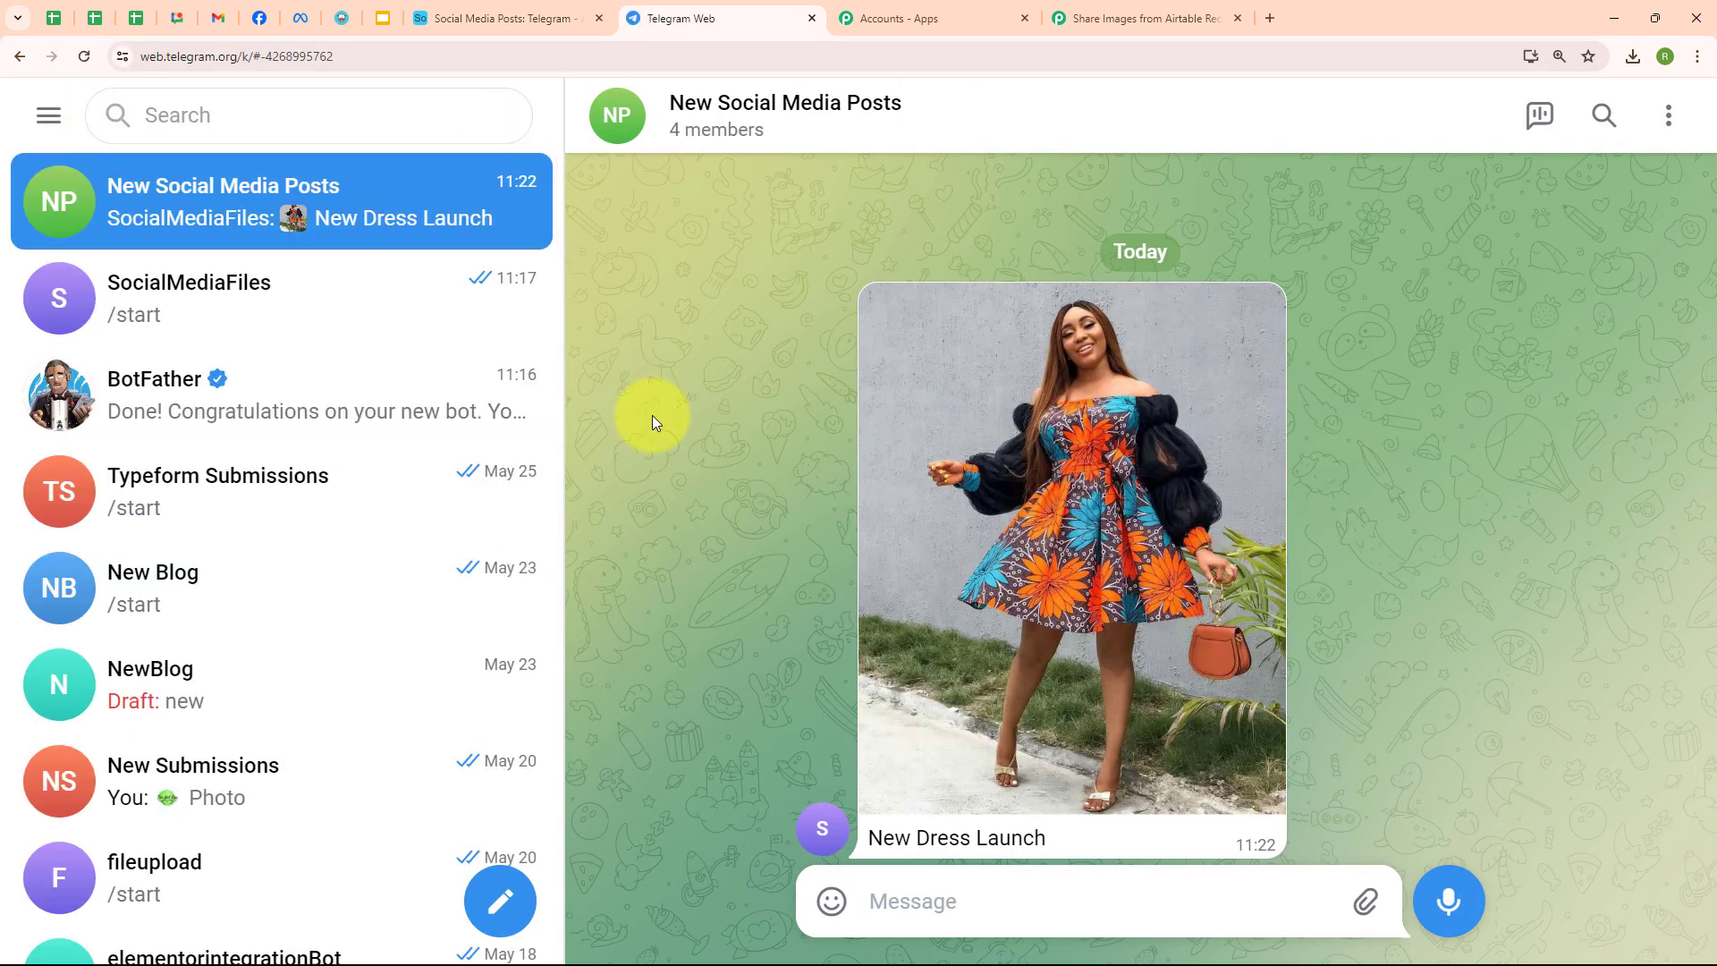
- Check the trigger's 10-minute interval, then view the Summer Sale photo posted in the Telegram group
{"action": "left_click", "coordinate": [1096, 16]}
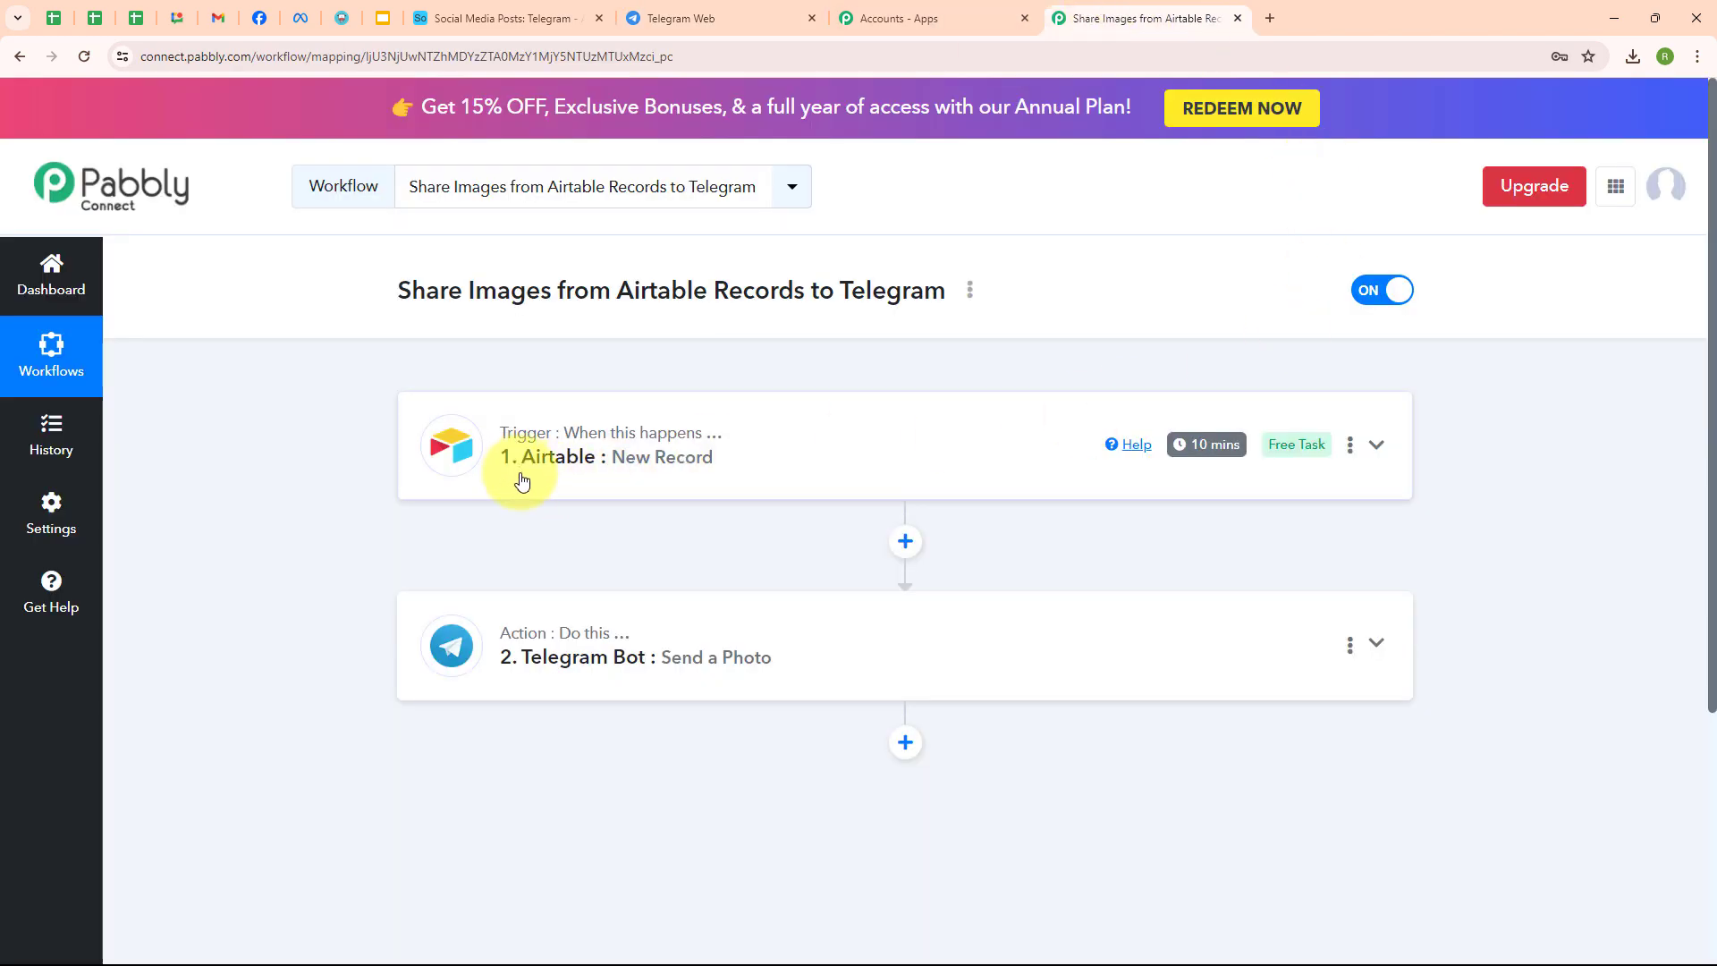
{"action": "mouse_move", "coordinate": [1209, 459]}
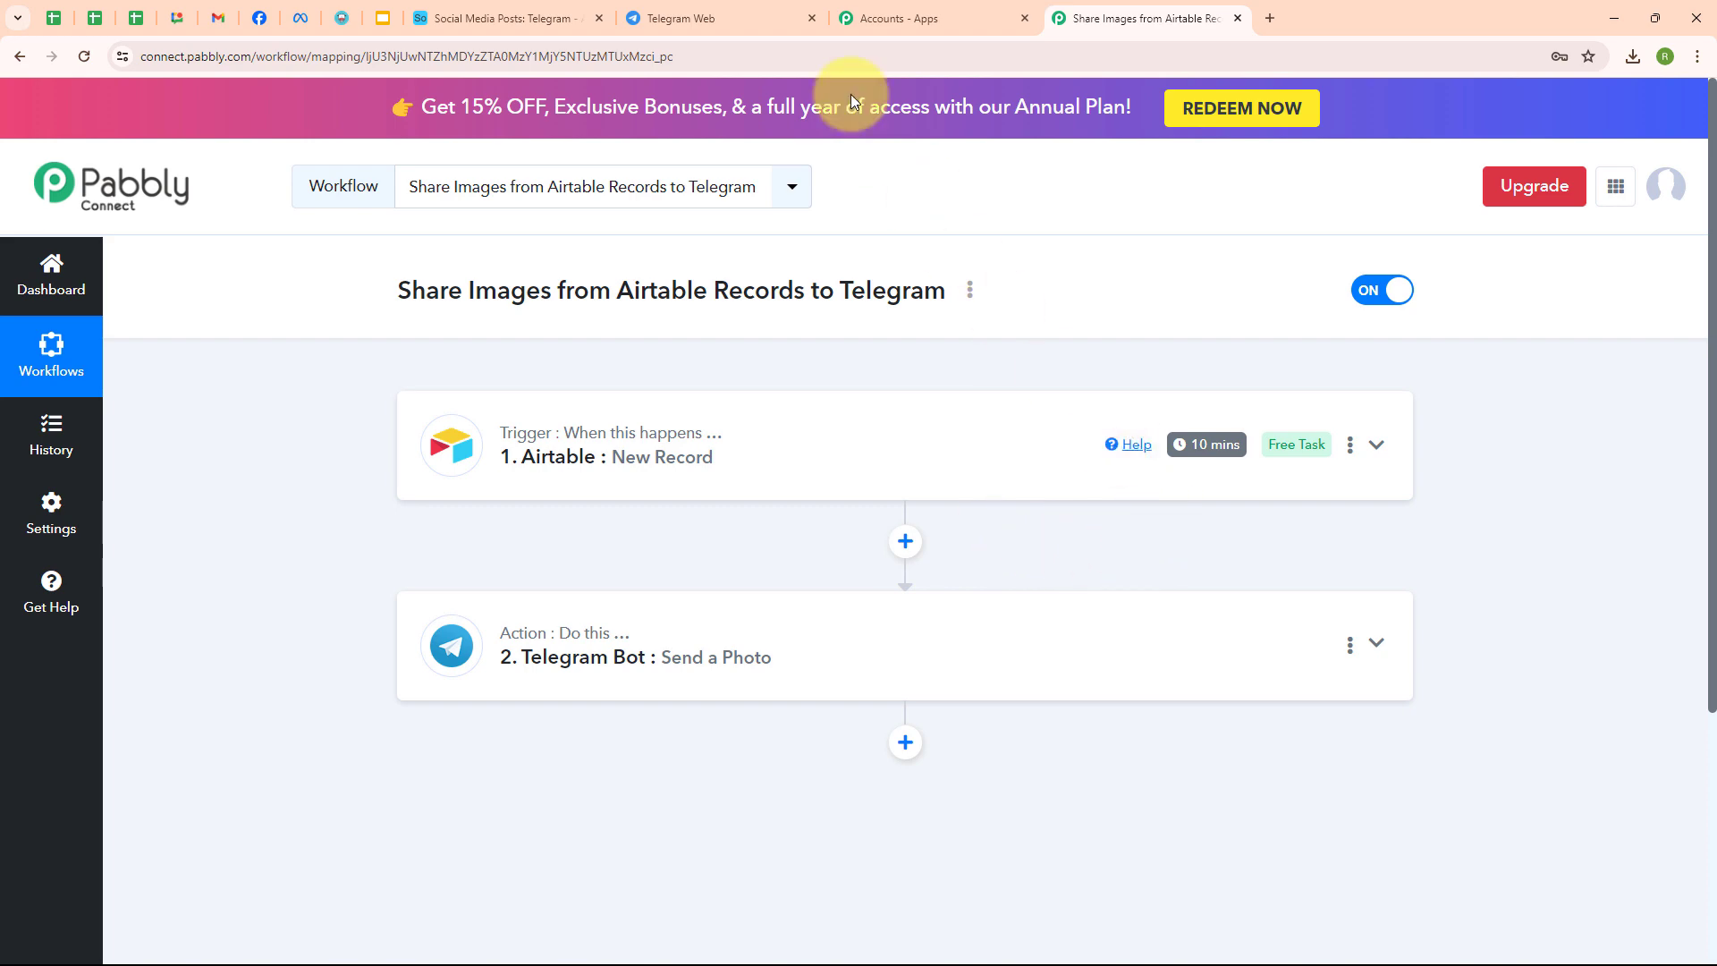
{"action": "left_click", "coordinate": [763, 11]}
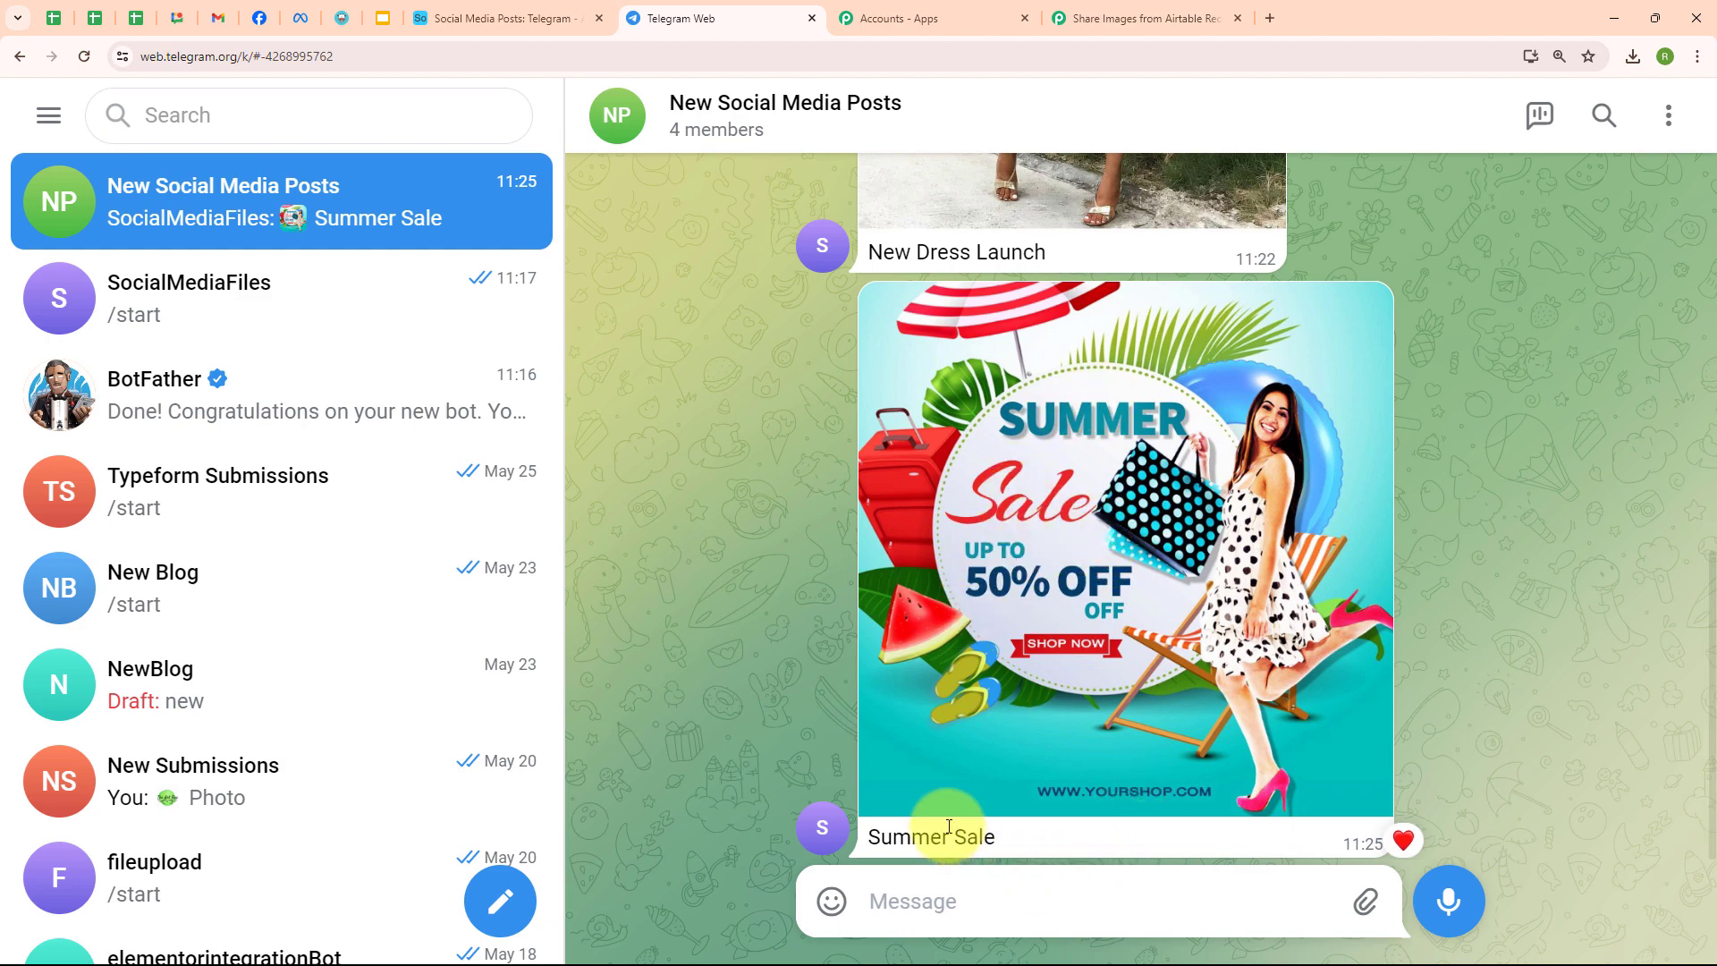
{"action": "left_click_drag", "start_coordinate": [864, 837], "coordinate": [1064, 841]}
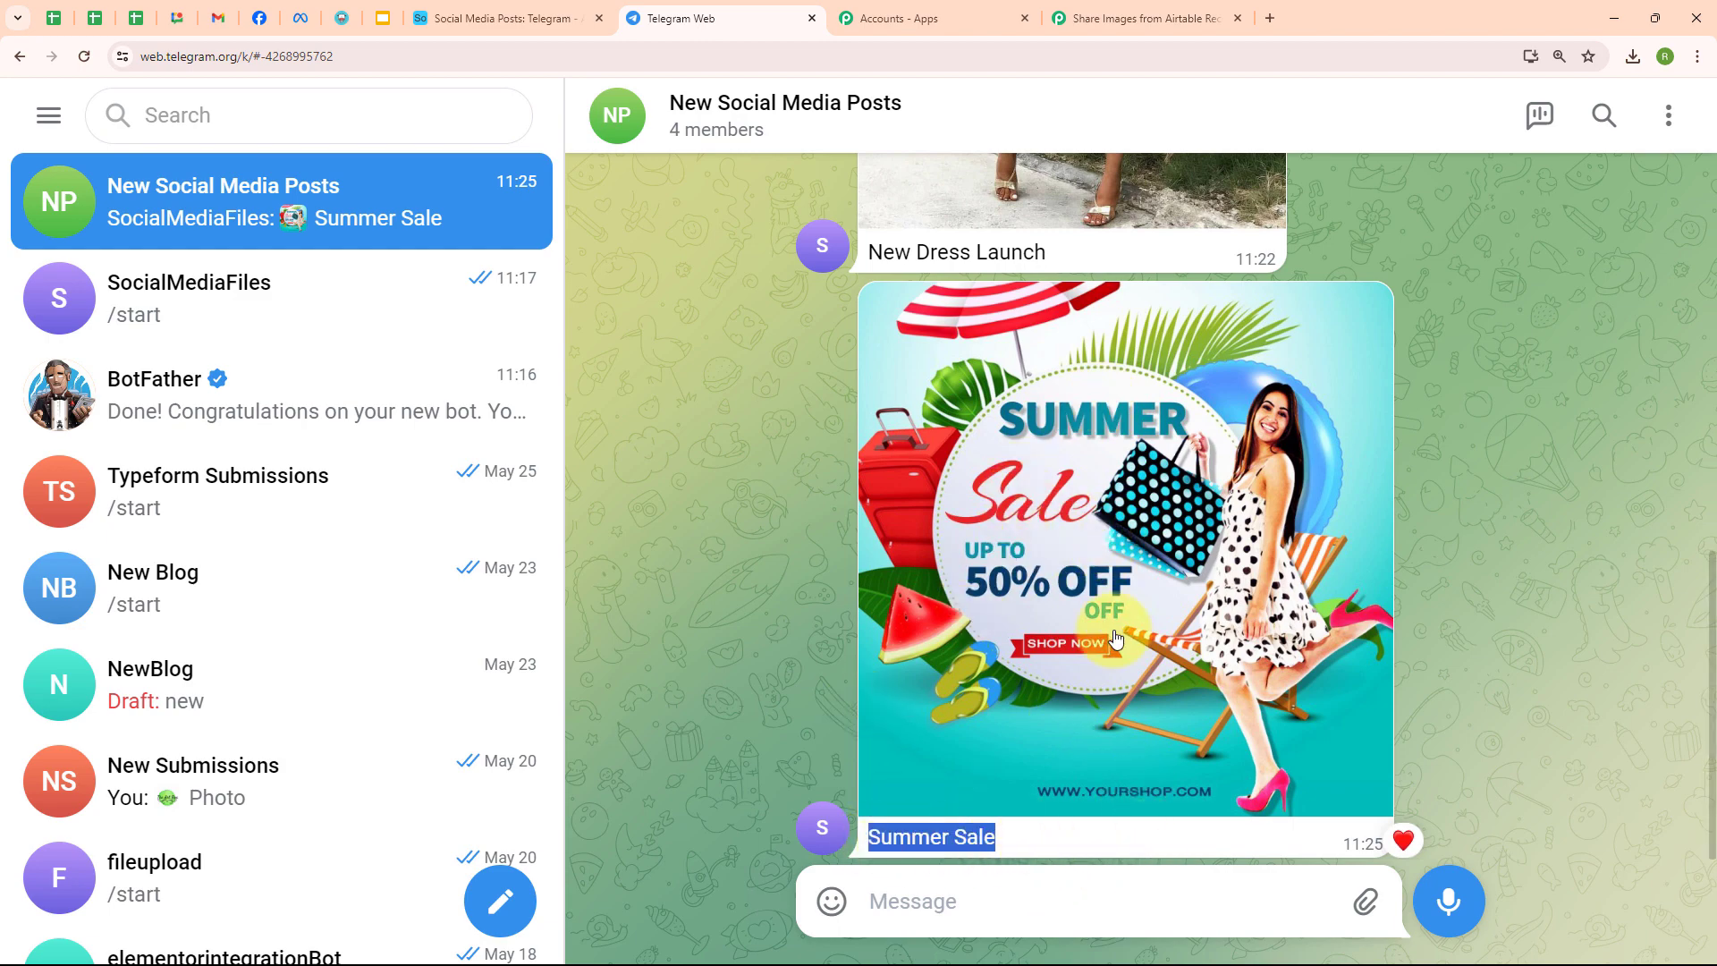
{"action": "left_click", "coordinate": [1114, 639]}
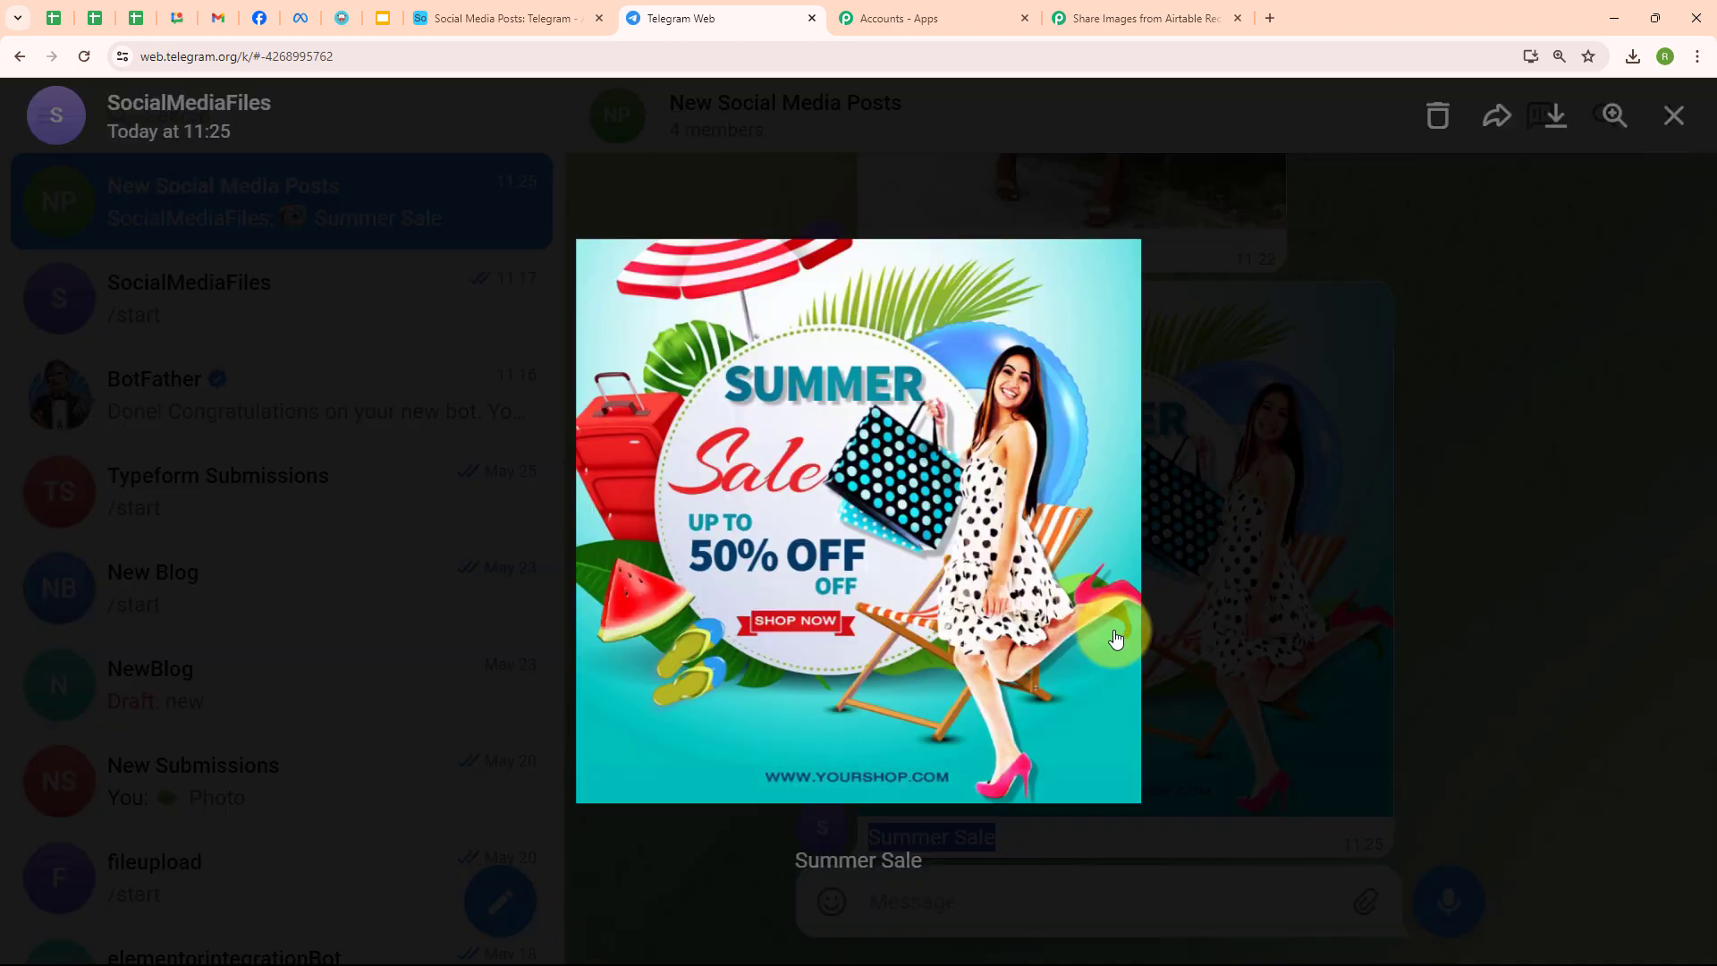
{"action": "left_click", "coordinate": [1118, 16]}
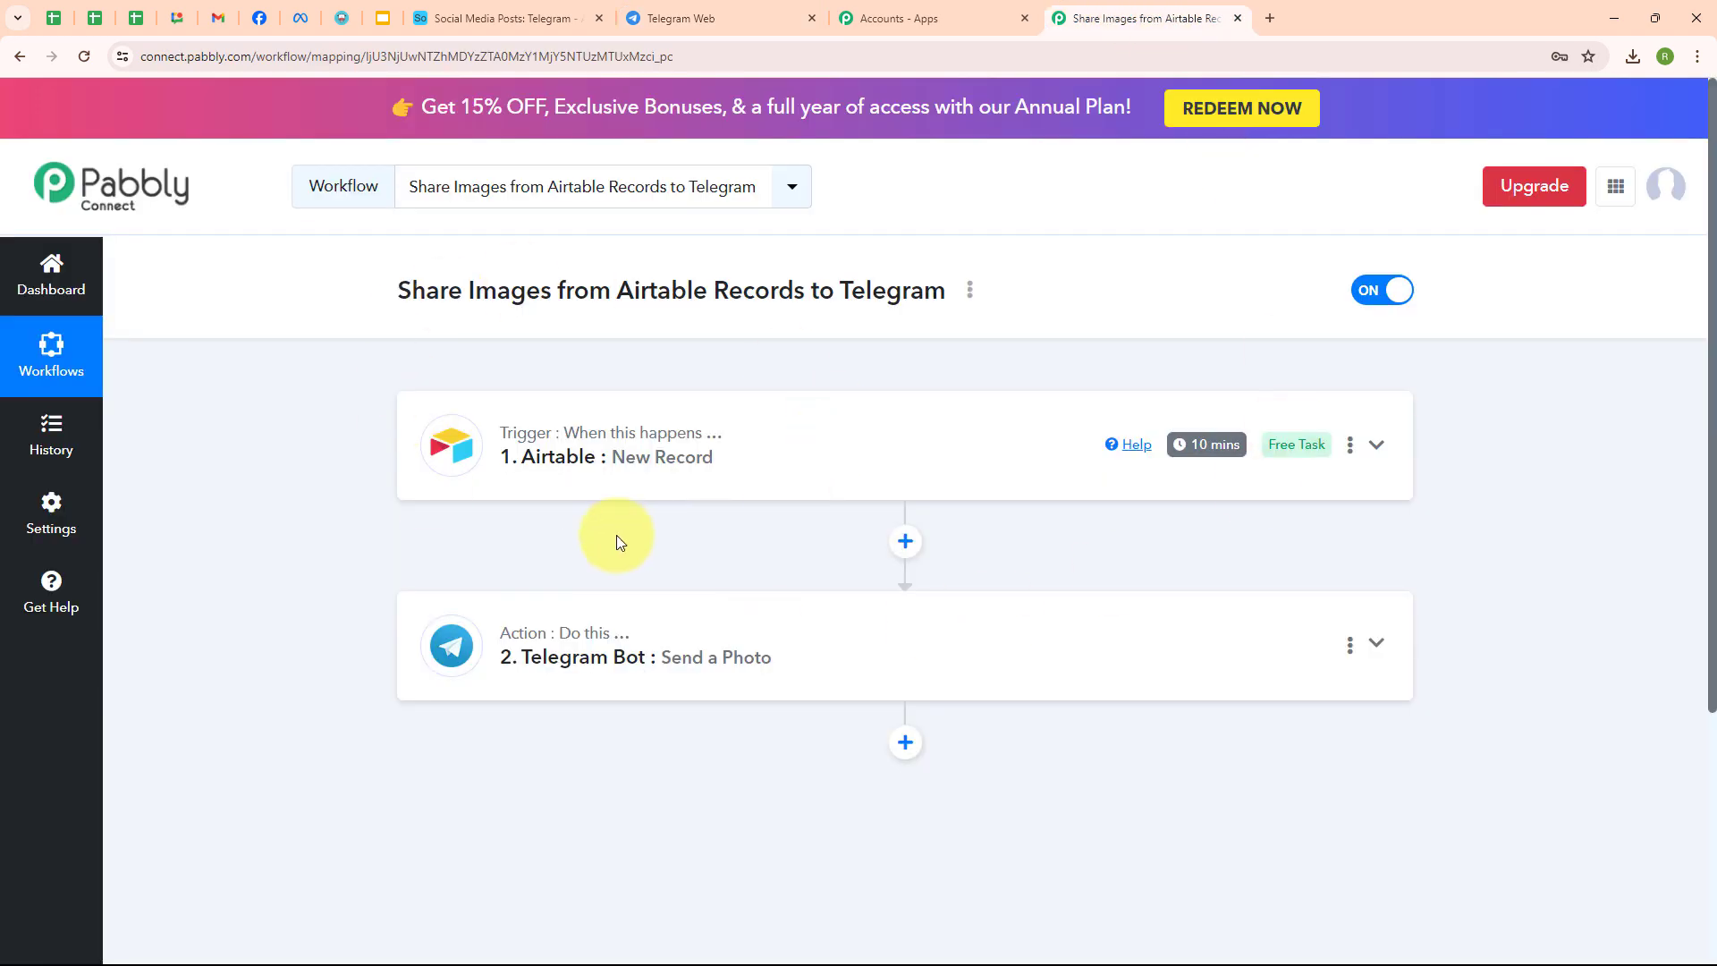